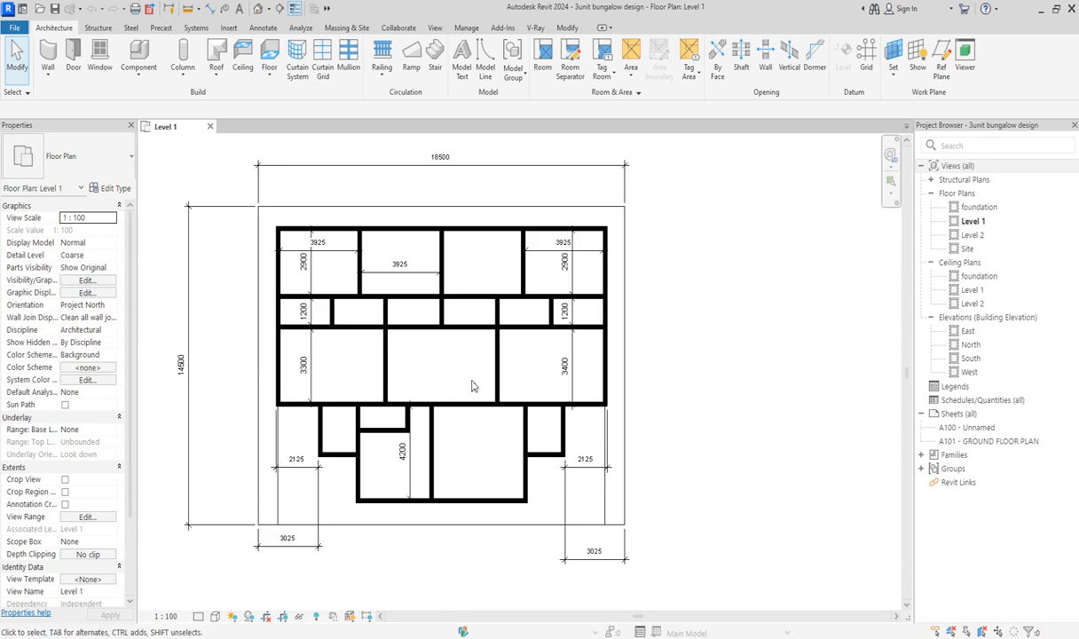
Examine the Level 1 floor plan's room layout, overall dimensions and wall spacing
{"action": "scroll", "coordinate": [473, 381], "scroll_direction": "up", "scroll_amount": 1}
{"action": "scroll", "coordinate": [473, 382], "scroll_direction": "down", "scroll_amount": 1}
{"action": "scroll", "coordinate": [366, 322], "scroll_direction": "up", "scroll_amount": 2}
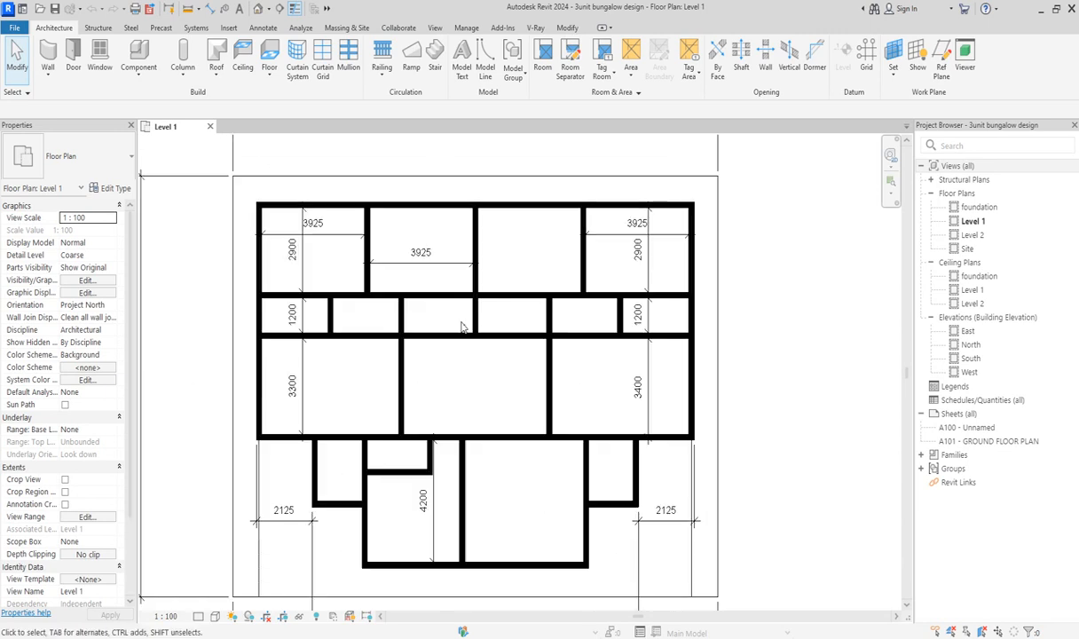
{"action": "scroll", "coordinate": [453, 355], "scroll_direction": "down", "scroll_amount": 1}
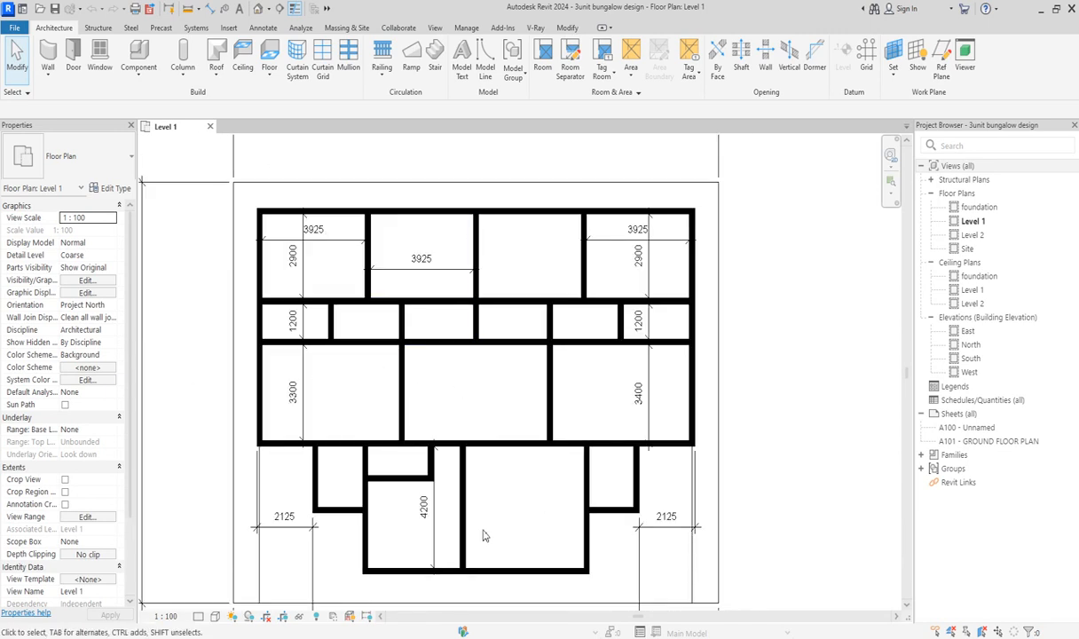
{"action": "scroll", "coordinate": [624, 507], "scroll_direction": "down", "scroll_amount": 2}
{"action": "scroll", "coordinate": [534, 284], "scroll_direction": "up", "scroll_amount": 2}
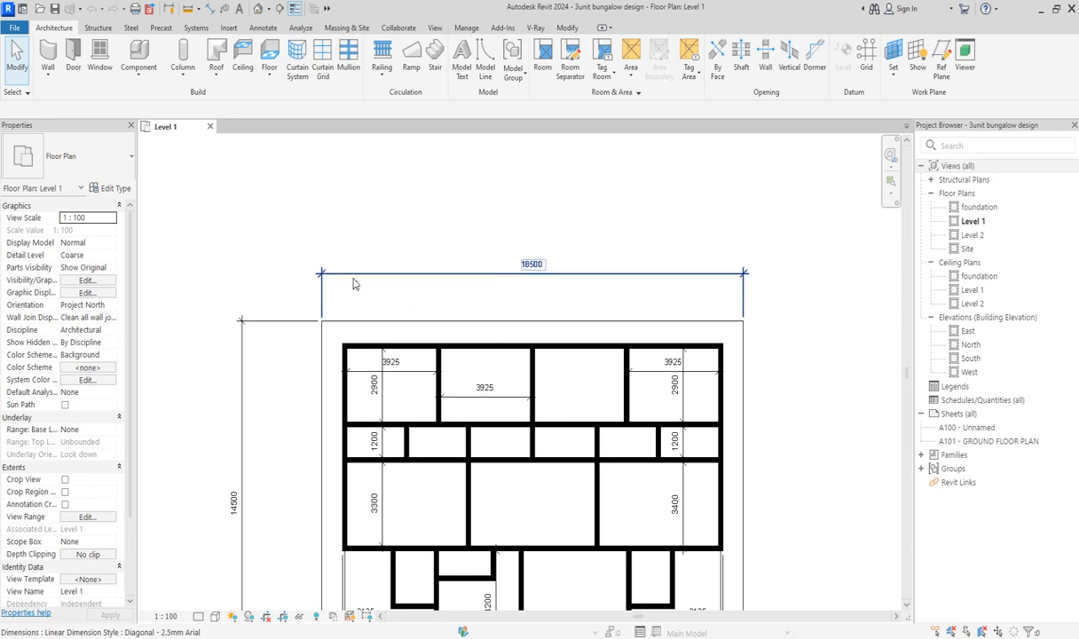
{"action": "scroll", "coordinate": [374, 409], "scroll_direction": "down", "scroll_amount": 3}
{"action": "scroll", "coordinate": [364, 361], "scroll_direction": "up", "scroll_amount": 2}
{"action": "scroll", "coordinate": [363, 364], "scroll_direction": "up", "scroll_amount": 3}
{"action": "scroll", "coordinate": [373, 382], "scroll_direction": "down", "scroll_amount": 4}
{"action": "scroll", "coordinate": [401, 297], "scroll_direction": "up", "scroll_amount": 2}
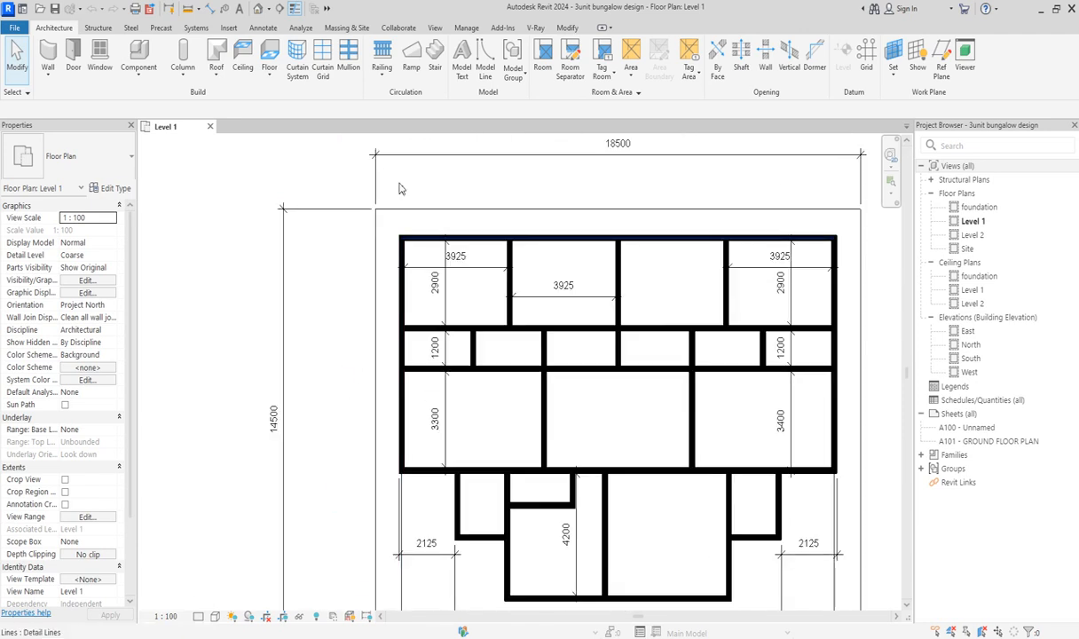
{"action": "scroll", "coordinate": [669, 374], "scroll_direction": "down", "scroll_amount": 2}
{"action": "scroll", "coordinate": [815, 442], "scroll_direction": "up", "scroll_amount": 2}
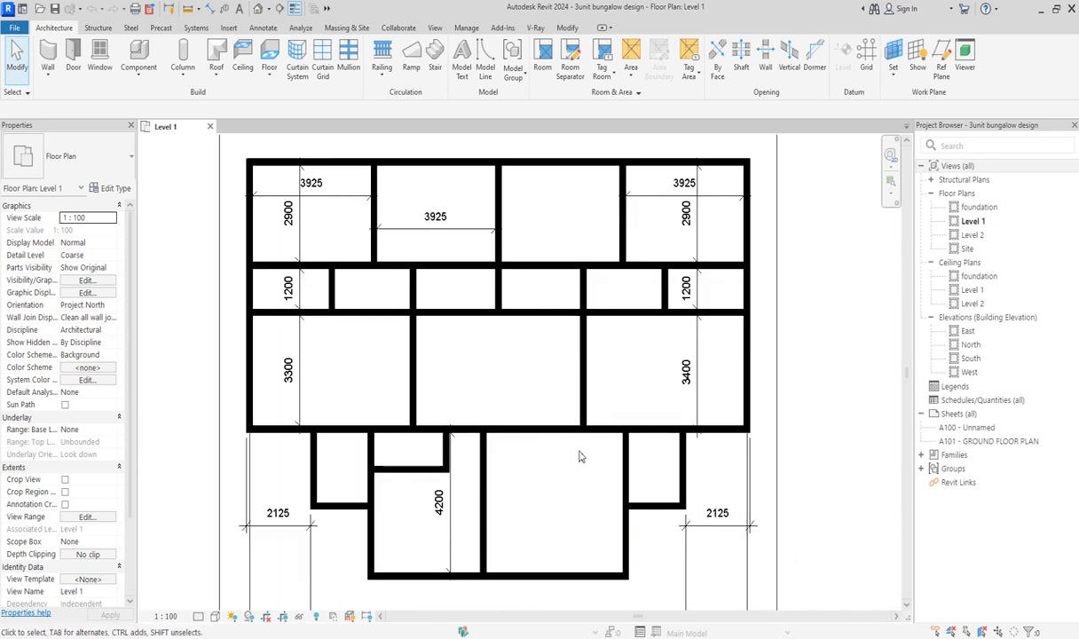
{"action": "scroll", "coordinate": [646, 428], "scroll_direction": "down", "scroll_amount": 2}
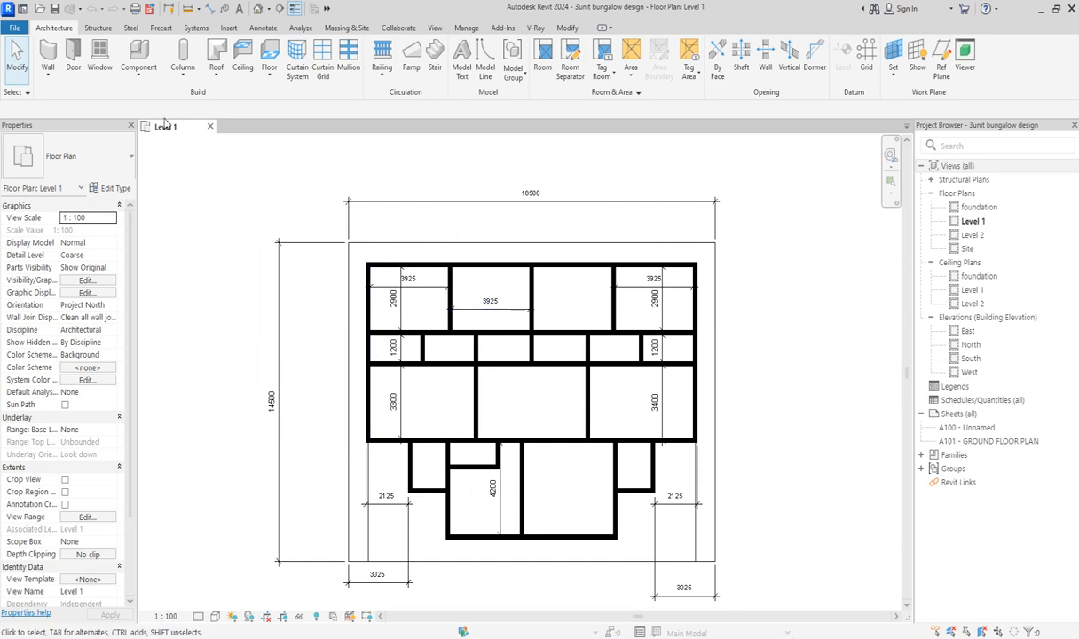
Place M_Single-Flush 0915 x 2134mm doors into the two upper-left bedrooms, one on each side of their shared partition
{"action": "left_click", "coordinate": [73, 69]}
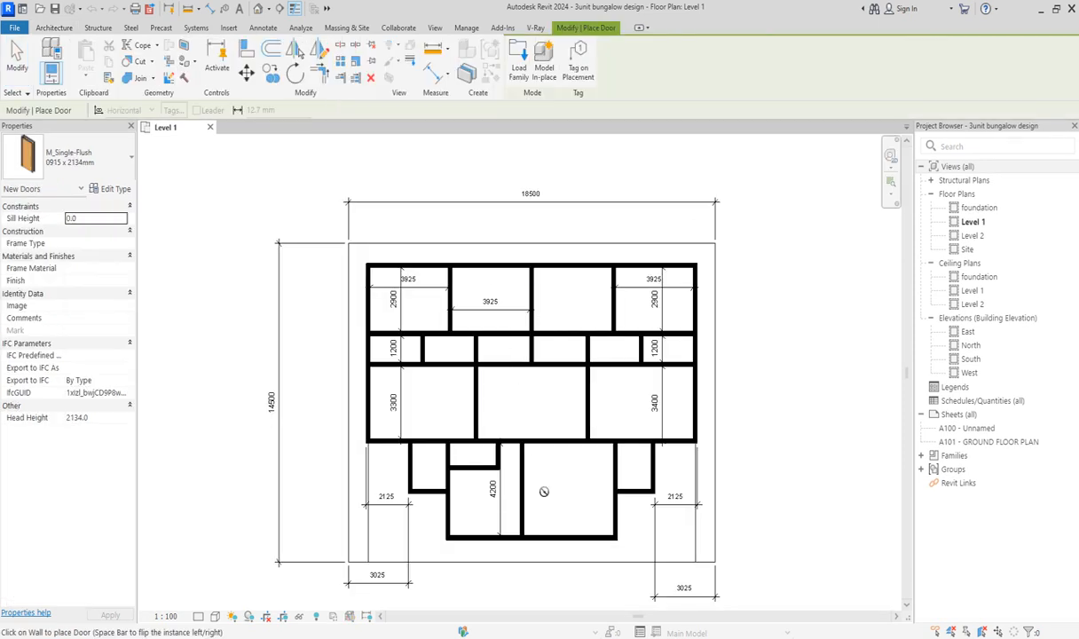
{"action": "scroll", "coordinate": [577, 475], "scroll_direction": "up", "scroll_amount": 2}
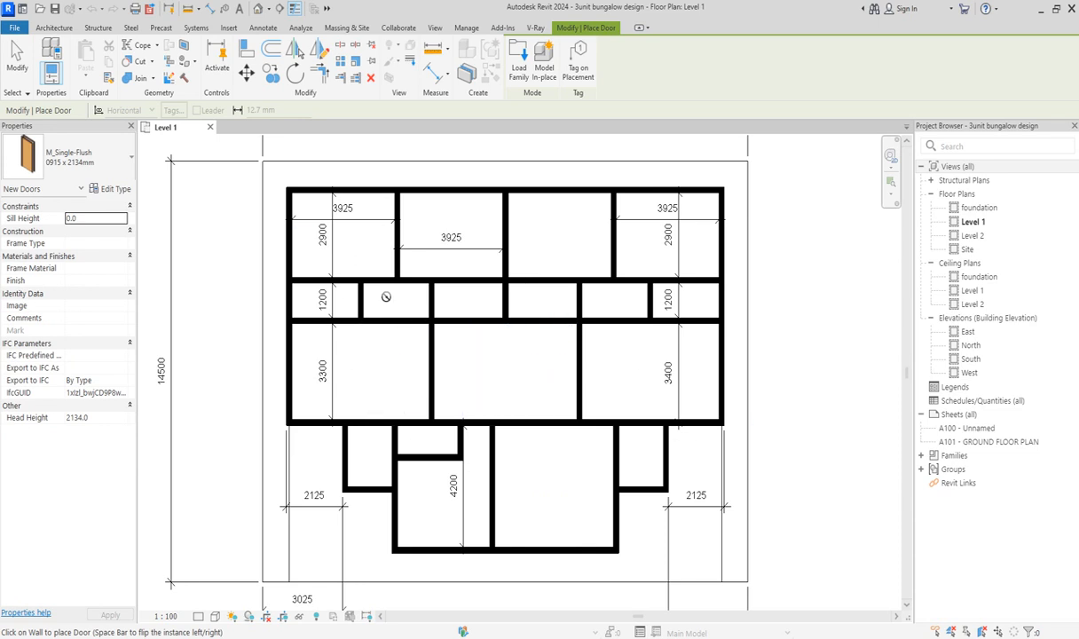
{"action": "scroll", "coordinate": [430, 350], "scroll_direction": "up", "scroll_amount": 1}
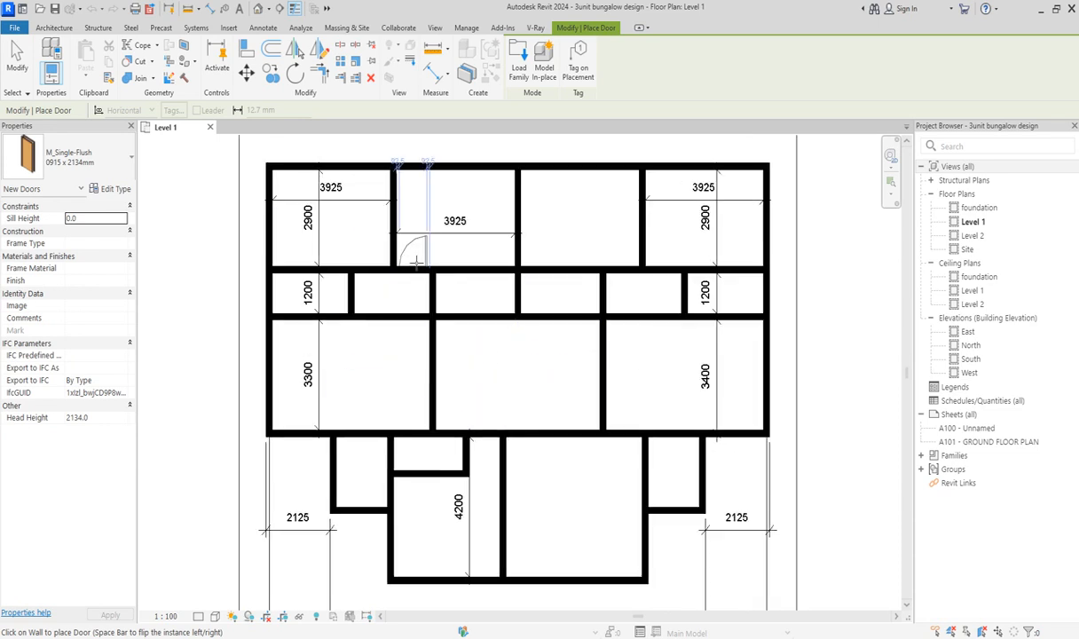
{"action": "left_click", "coordinate": [416, 264]}
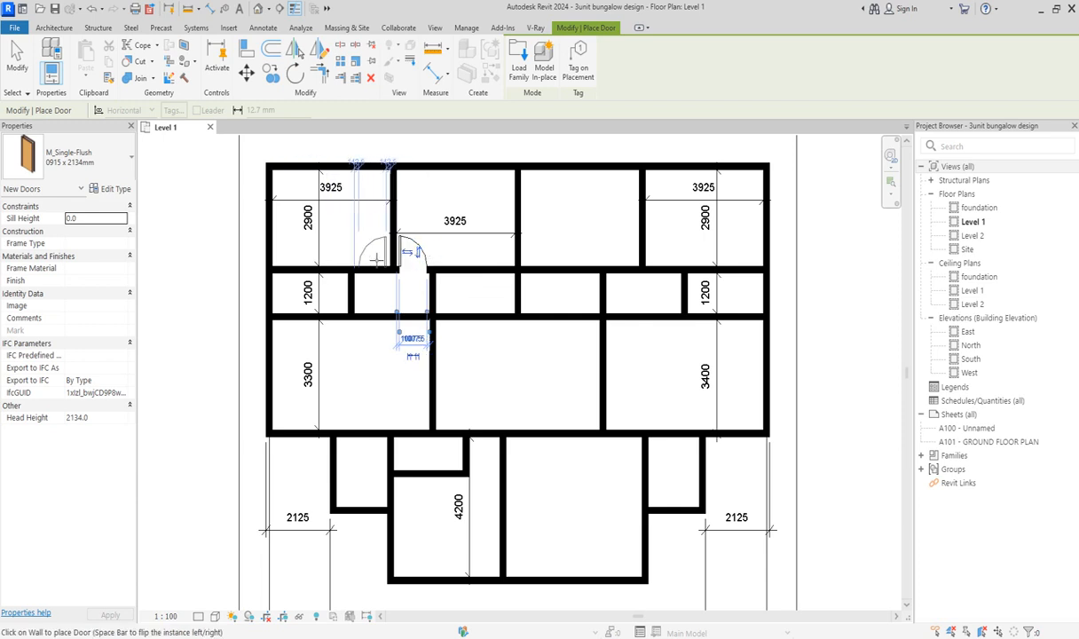
{"action": "left_click", "coordinate": [375, 257]}
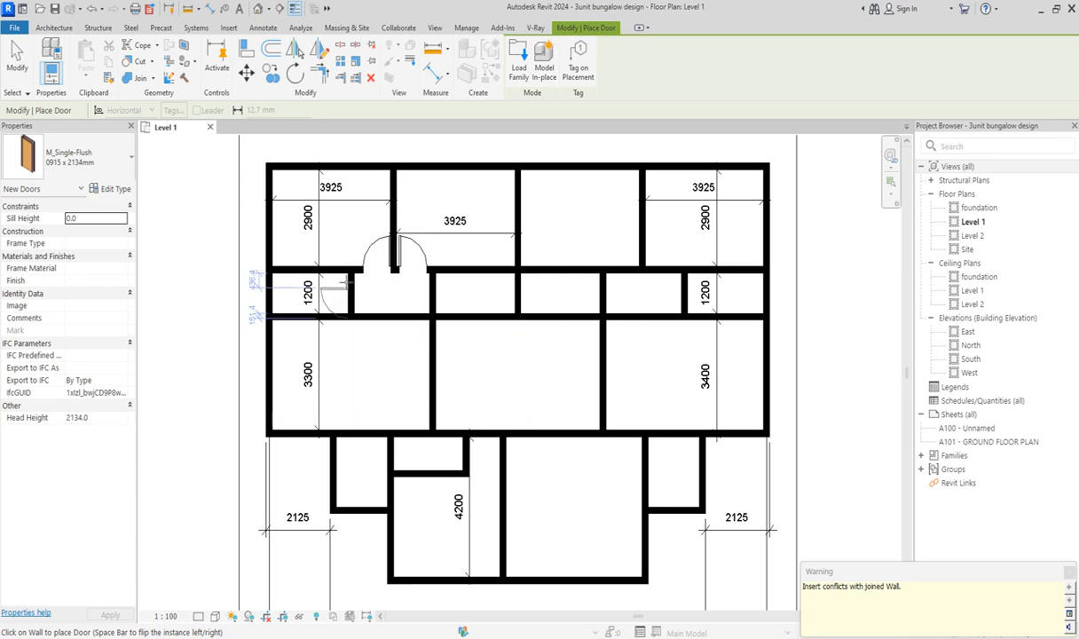
Add single-flush doors in the left corridor's east end wall and between the upper-left bedroom and the small room below it
{"action": "scroll", "coordinate": [355, 299], "scroll_direction": "up", "scroll_amount": 2}
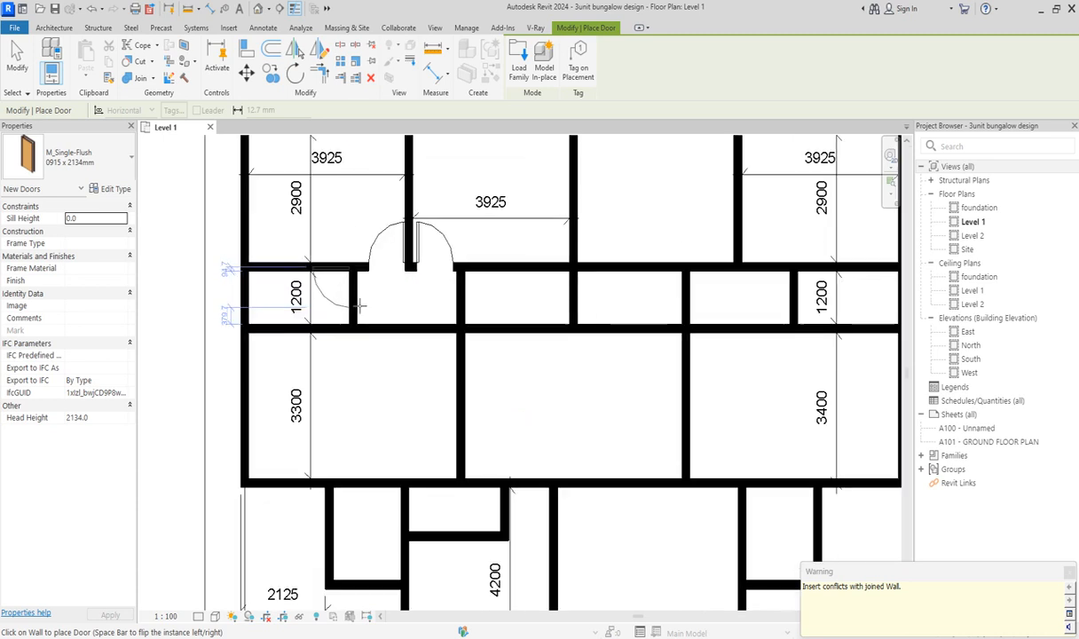
{"action": "left_click", "coordinate": [461, 301]}
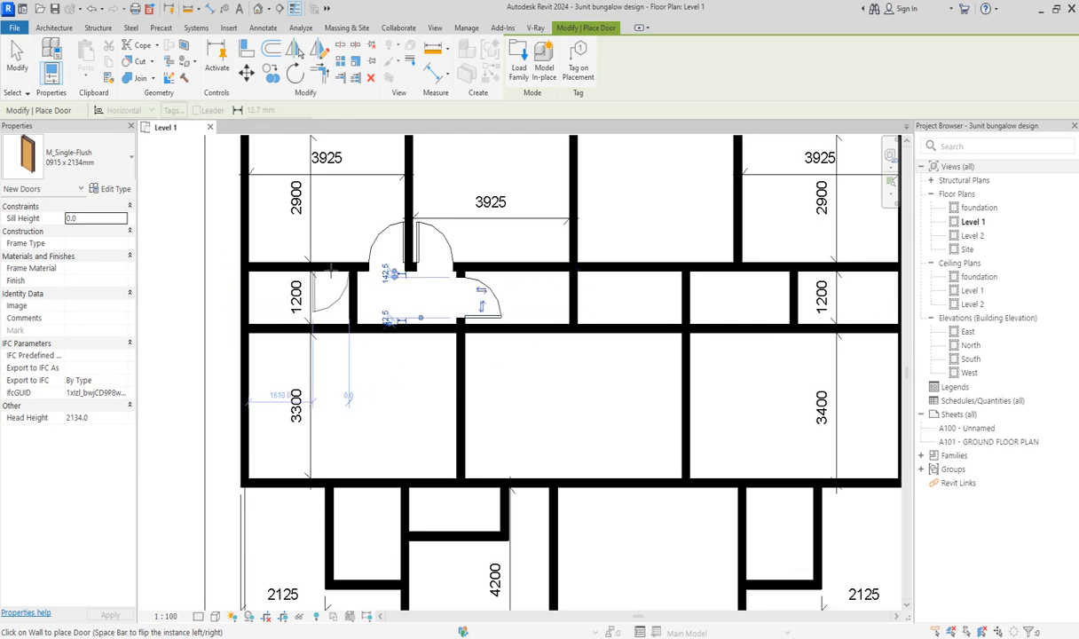
{"action": "left_click", "coordinate": [329, 270]}
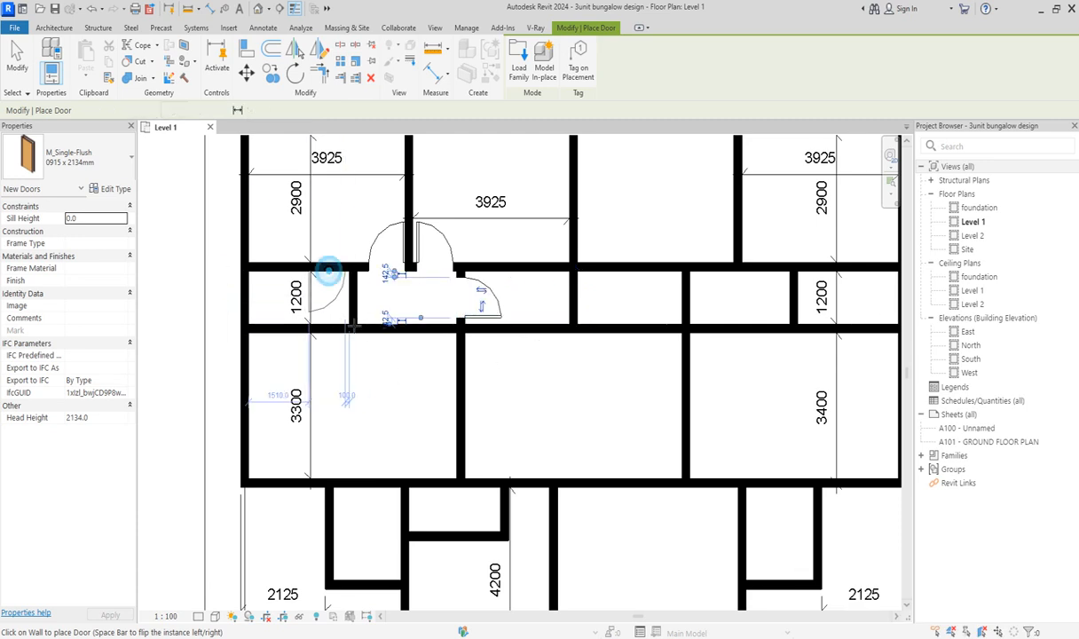
Place doors in the left 3300-deep room's outer bottom wall, its wall to the small projecting room, and its partition with the central room
{"action": "scroll", "coordinate": [434, 448], "scroll_direction": "down", "scroll_amount": 3}
{"action": "scroll", "coordinate": [465, 402], "scroll_direction": "up", "scroll_amount": 3}
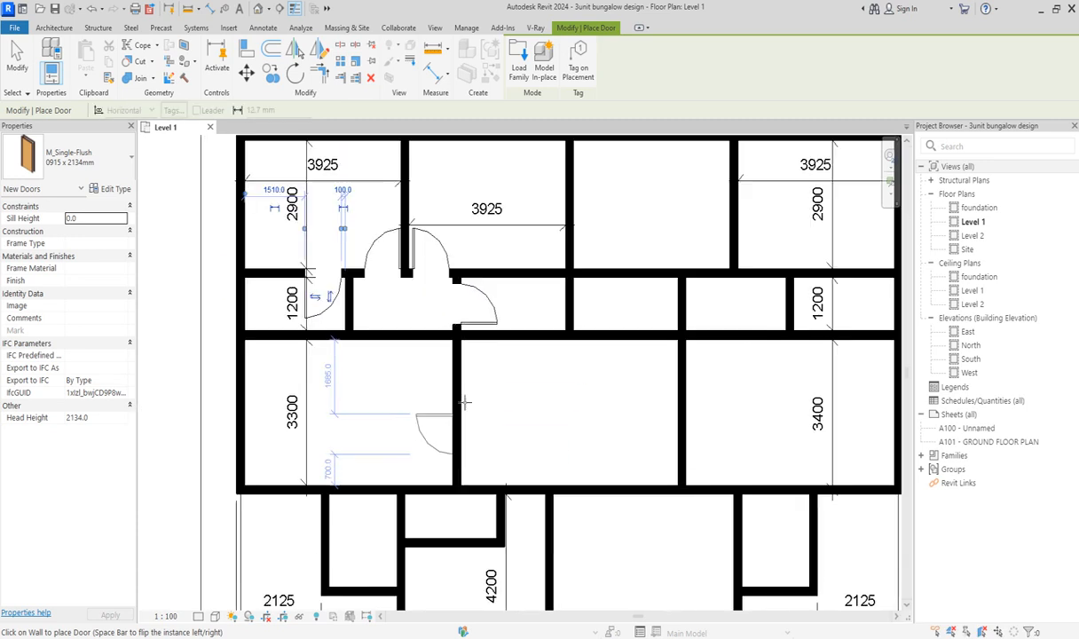
{"action": "scroll", "coordinate": [465, 402], "scroll_direction": "down", "scroll_amount": 3}
{"action": "scroll", "coordinate": [376, 431], "scroll_direction": "up", "scroll_amount": 2}
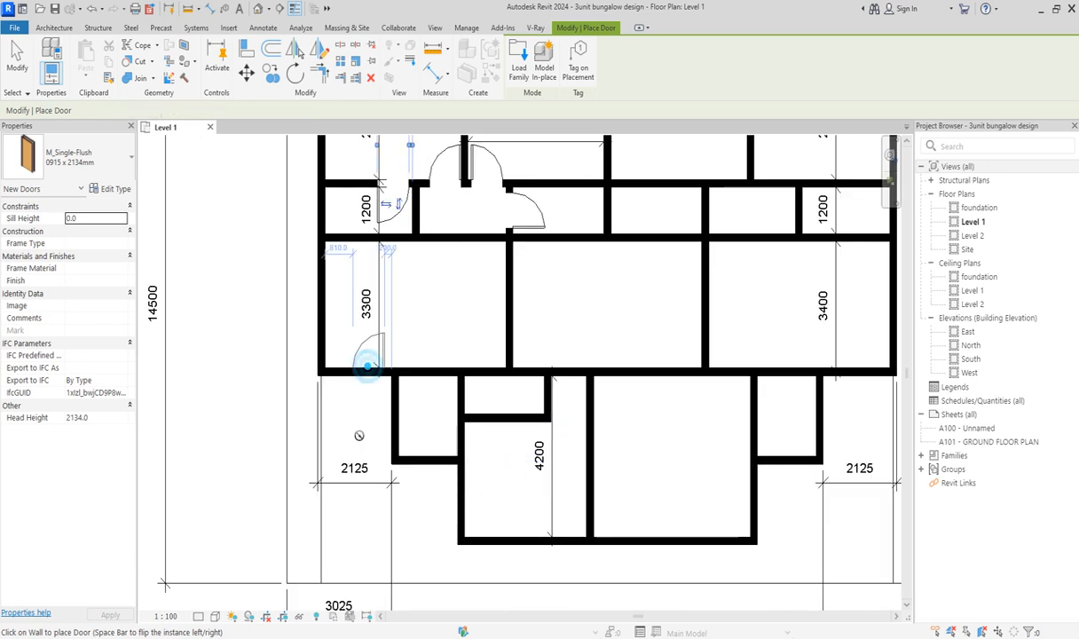
{"action": "left_click", "coordinate": [369, 368]}
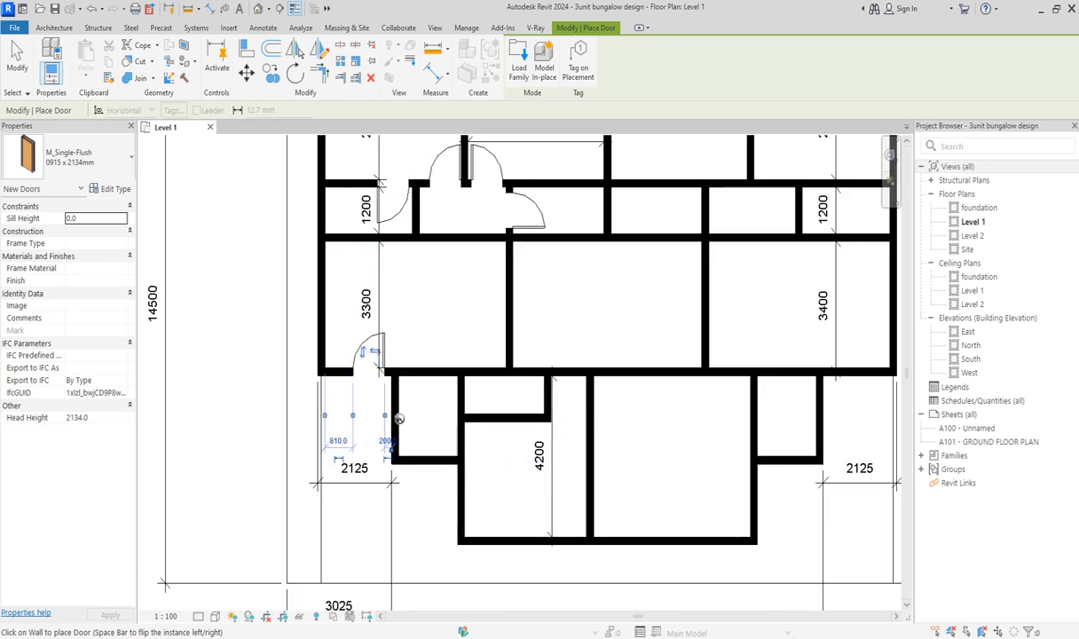
{"action": "left_click", "coordinate": [438, 376]}
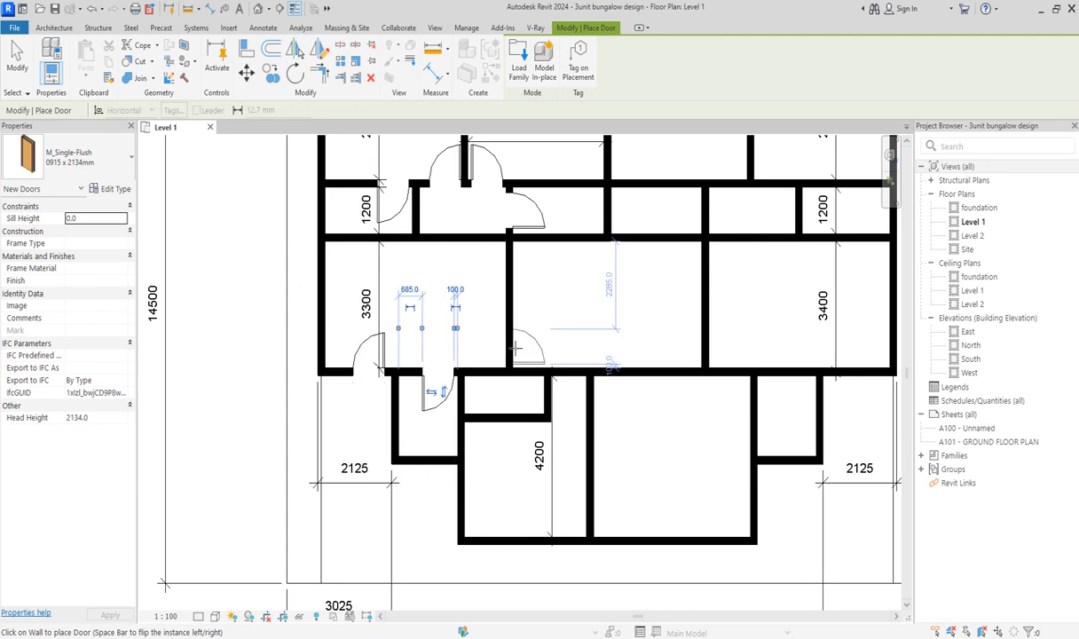
{"action": "left_click", "coordinate": [515, 349]}
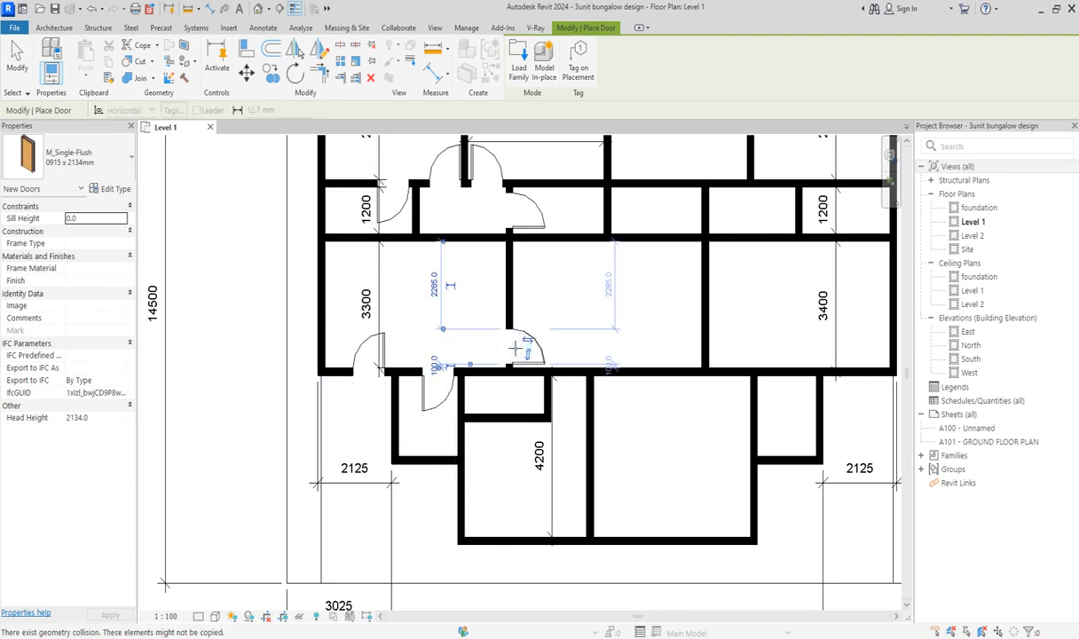
Select all visible instances of the single-flush door and mirror copies of them about a vertical axis through the plan's central wall
{"action": "scroll", "coordinate": [477, 467], "scroll_direction": "down", "scroll_amount": 3}
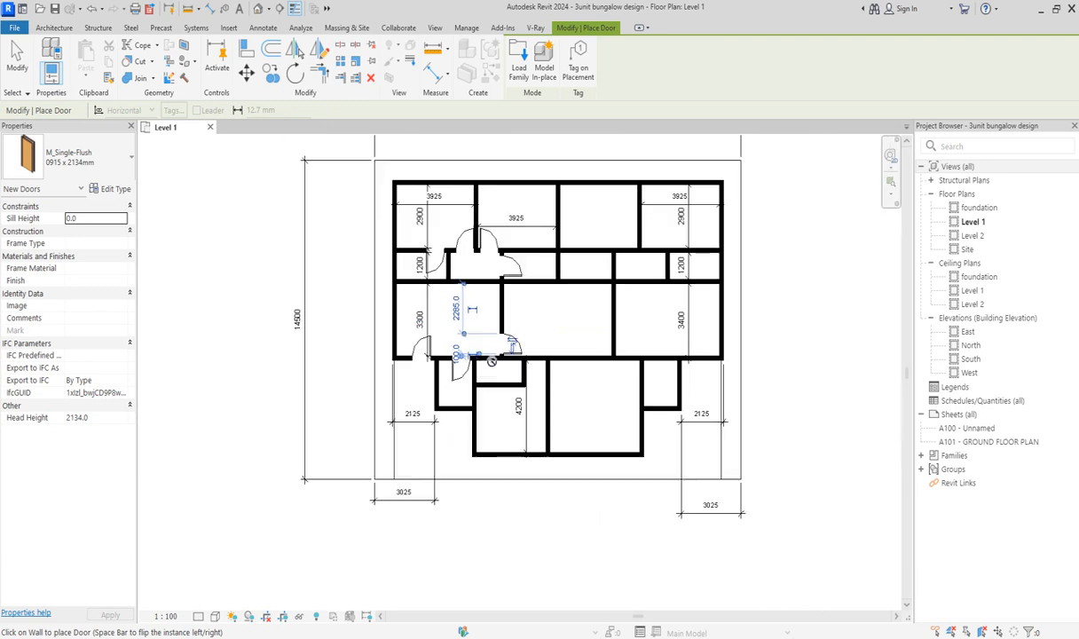
{"action": "scroll", "coordinate": [542, 320], "scroll_direction": "up", "scroll_amount": 2}
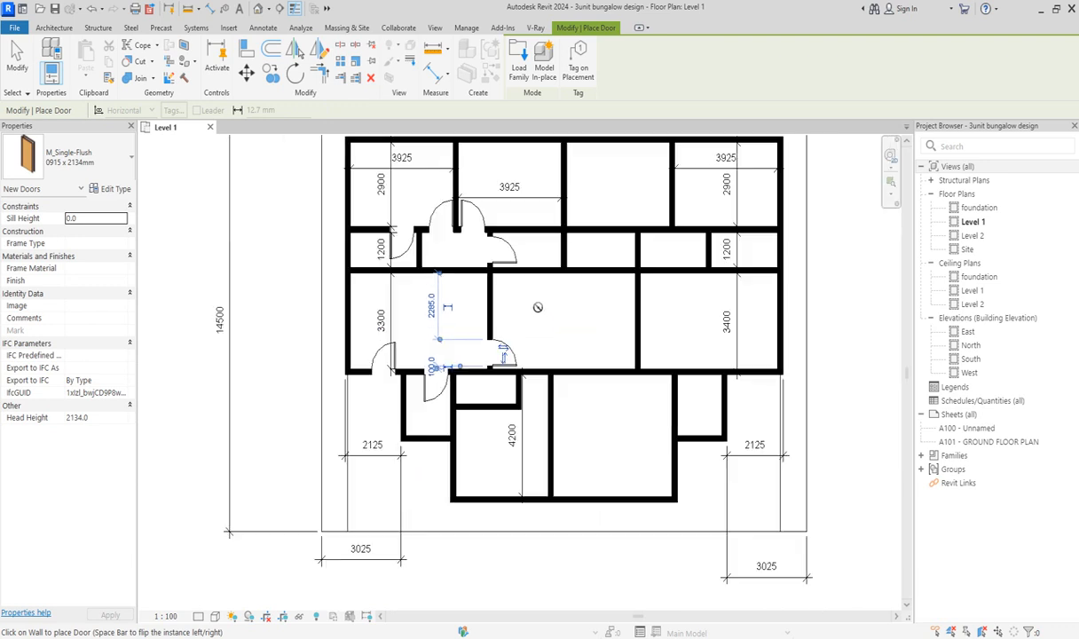
{"action": "key", "text": "Escape"}
{"action": "left_click", "coordinate": [518, 247]}
{"action": "right_click", "coordinate": [519, 248]}
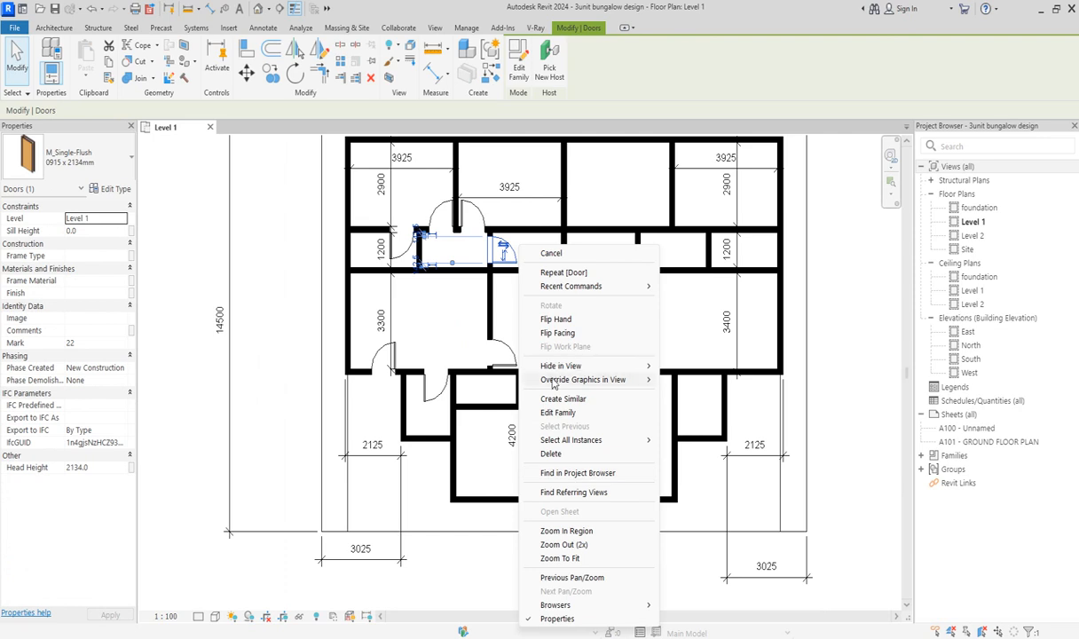
{"action": "mouse_move", "coordinate": [635, 440]}
{"action": "left_click", "coordinate": [693, 441]}
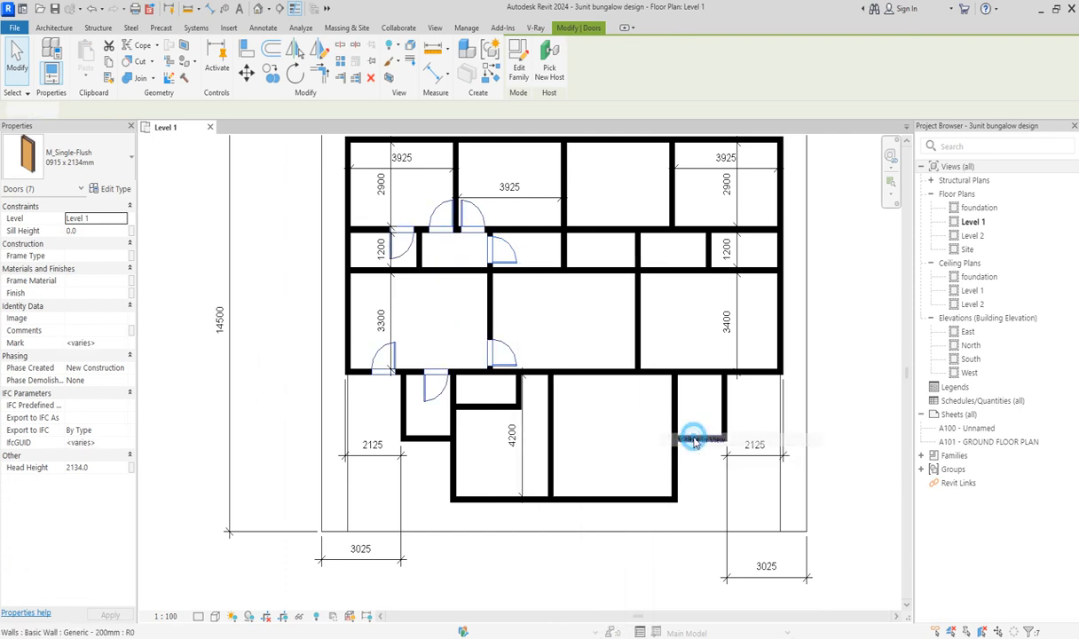
{"action": "key", "text": "d"}
{"action": "key", "text": "m"}
{"action": "scroll", "coordinate": [581, 240], "scroll_direction": "up", "scroll_amount": 4}
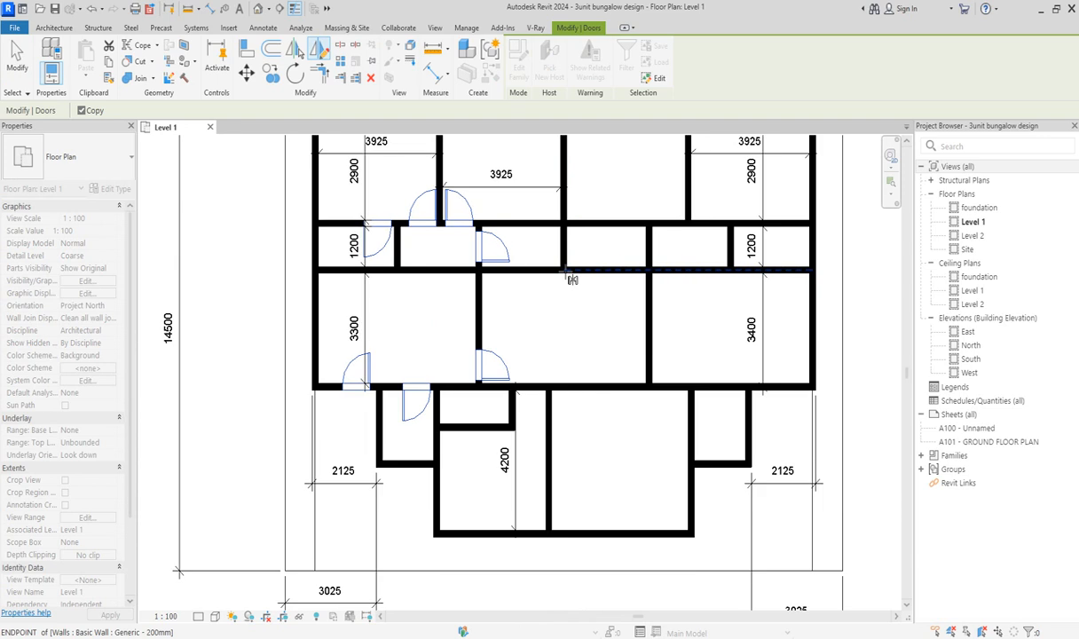
{"action": "left_click", "coordinate": [564, 267]}
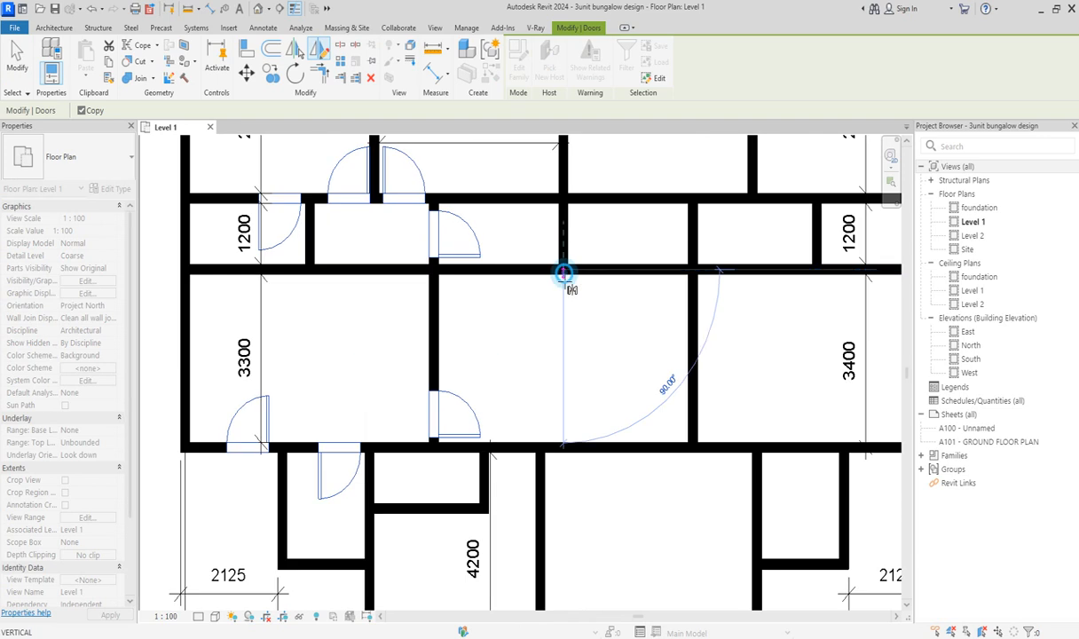
{"action": "left_click", "coordinate": [564, 326]}
{"action": "key", "text": "Escape"}
Create a similar single-flush door in the wall between the central room and the large lower-right room, 900 mm from the partition
{"action": "scroll", "coordinate": [530, 350], "scroll_direction": "down", "scroll_amount": 4}
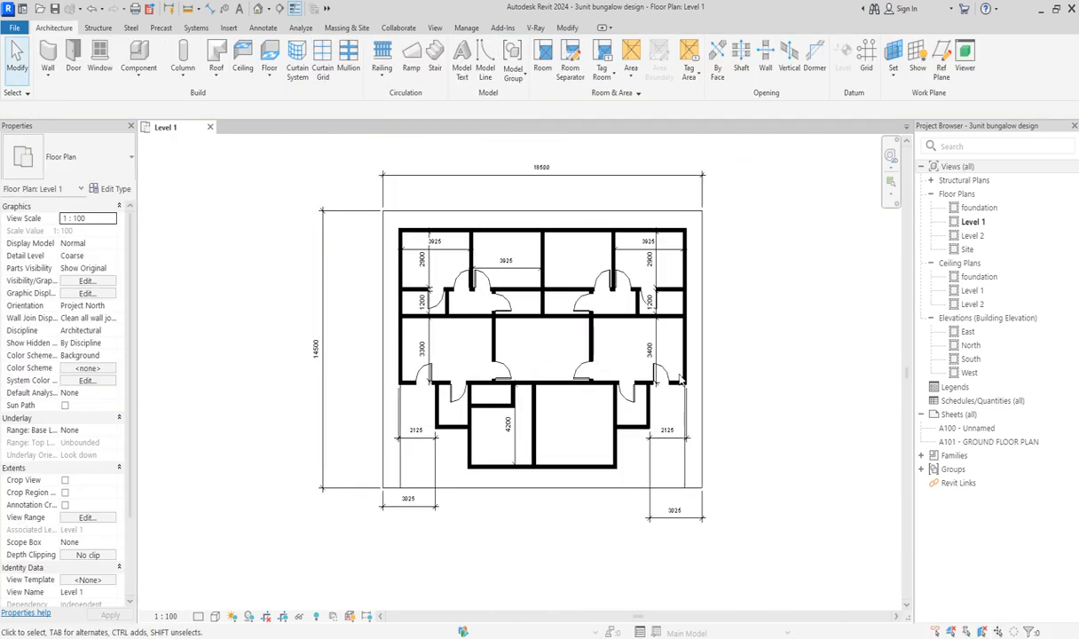
{"action": "scroll", "coordinate": [621, 266], "scroll_direction": "up", "scroll_amount": 3}
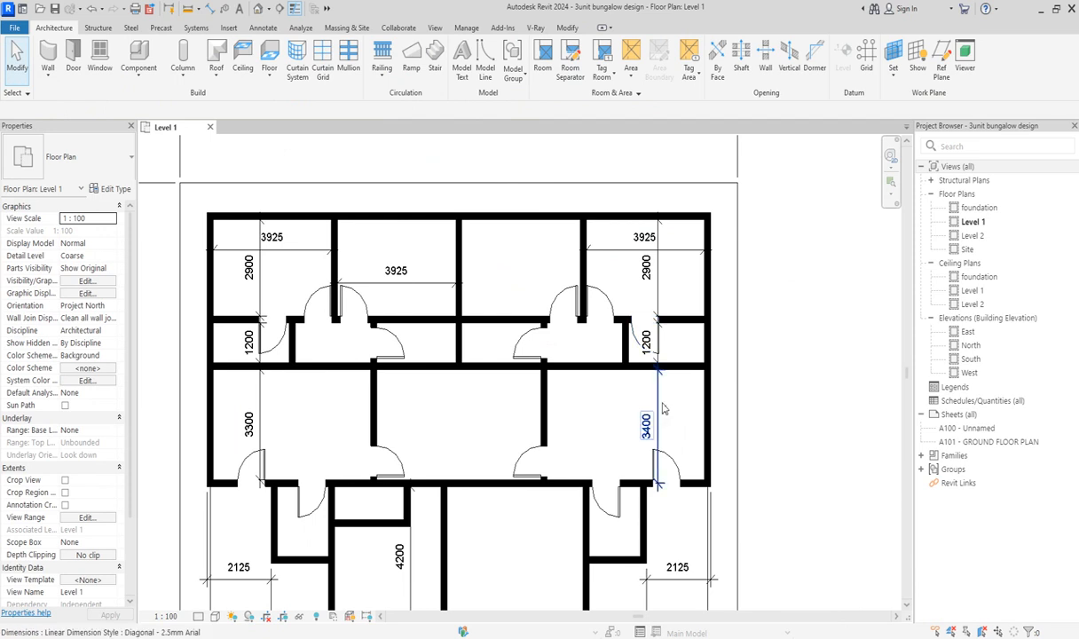
{"action": "scroll", "coordinate": [628, 381], "scroll_direction": "down", "scroll_amount": 3}
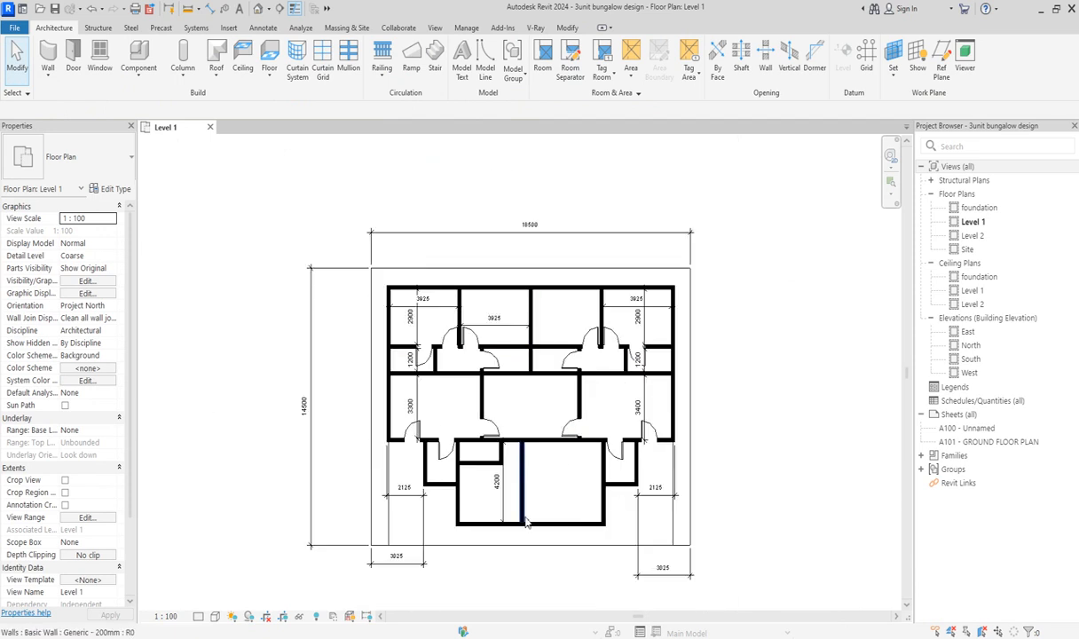
{"action": "scroll", "coordinate": [532, 493], "scroll_direction": "up", "scroll_amount": 2}
{"action": "left_click", "coordinate": [483, 403]}
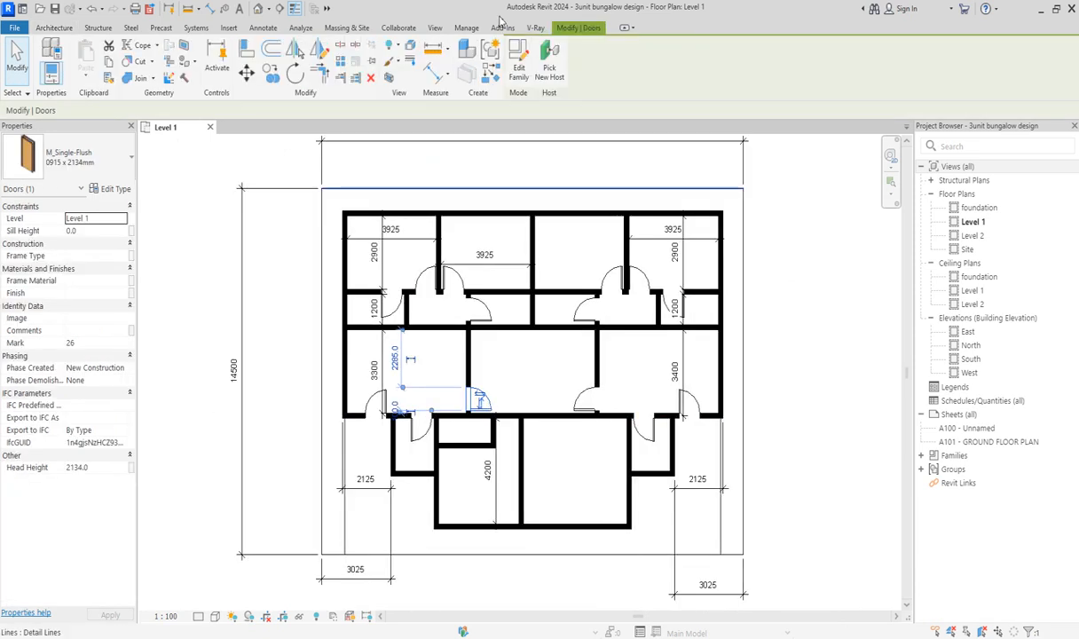
{"action": "left_click", "coordinate": [466, 71]}
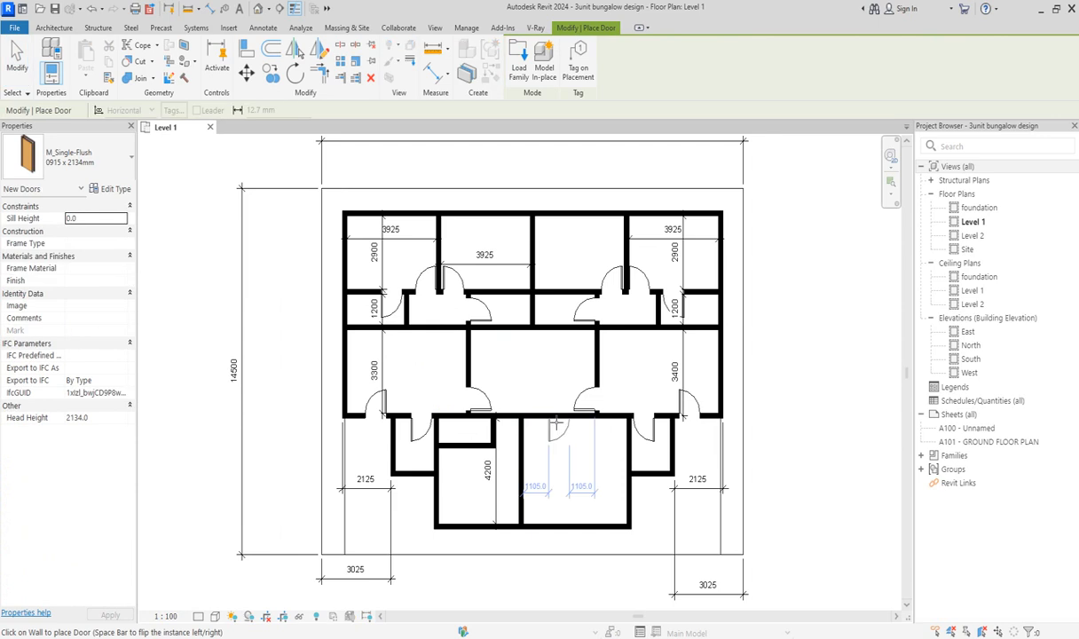
{"action": "scroll", "coordinate": [538, 430], "scroll_direction": "up", "scroll_amount": 2}
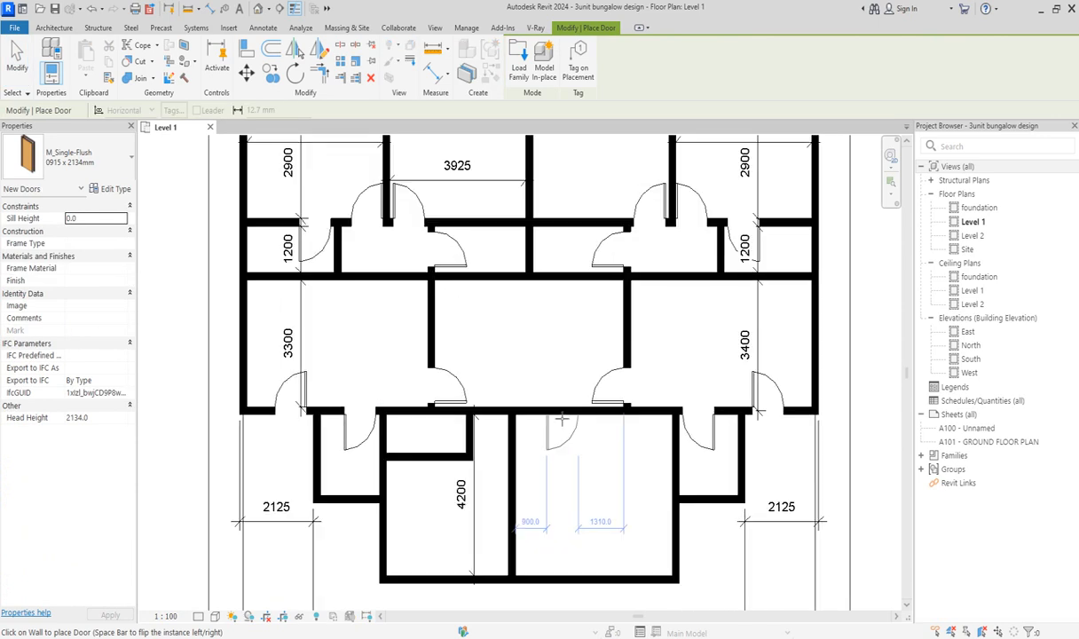
{"action": "left_click", "coordinate": [560, 417]}
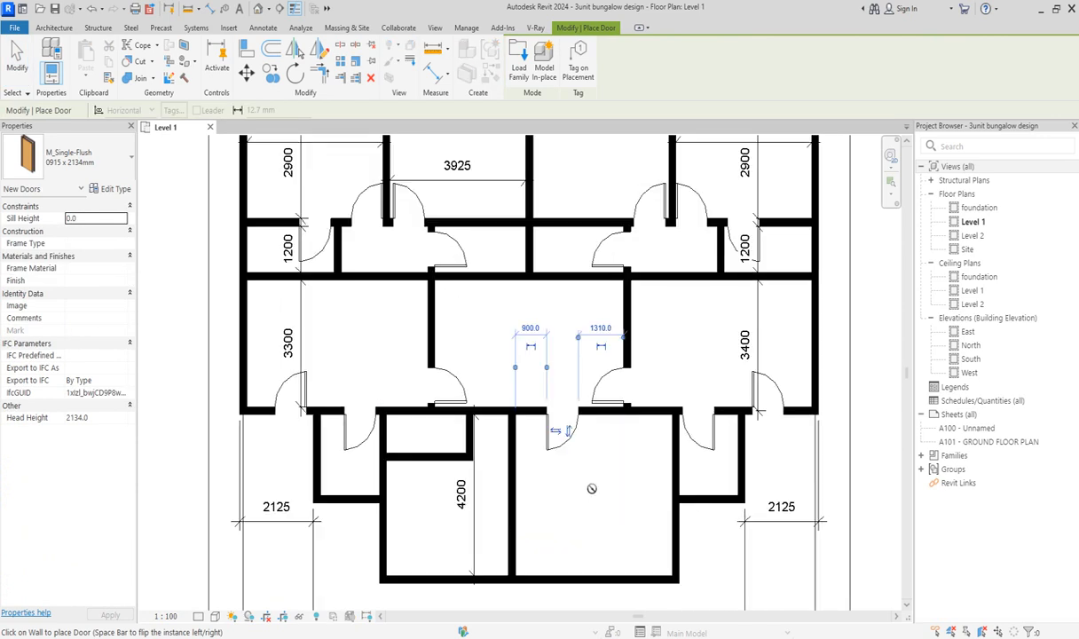
Place doors in the large lower-right room's east wall, at the upper end of its west partition, and in the adjacent small room's east wall
{"action": "scroll", "coordinate": [657, 543], "scroll_direction": "up", "scroll_amount": 3}
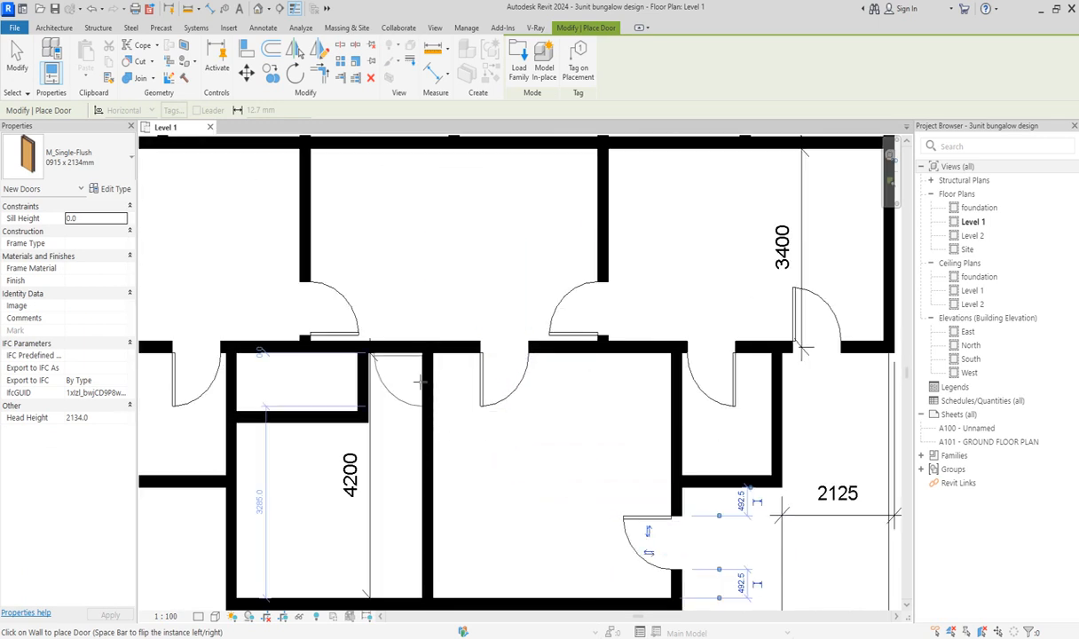
{"action": "left_click", "coordinate": [419, 380]}
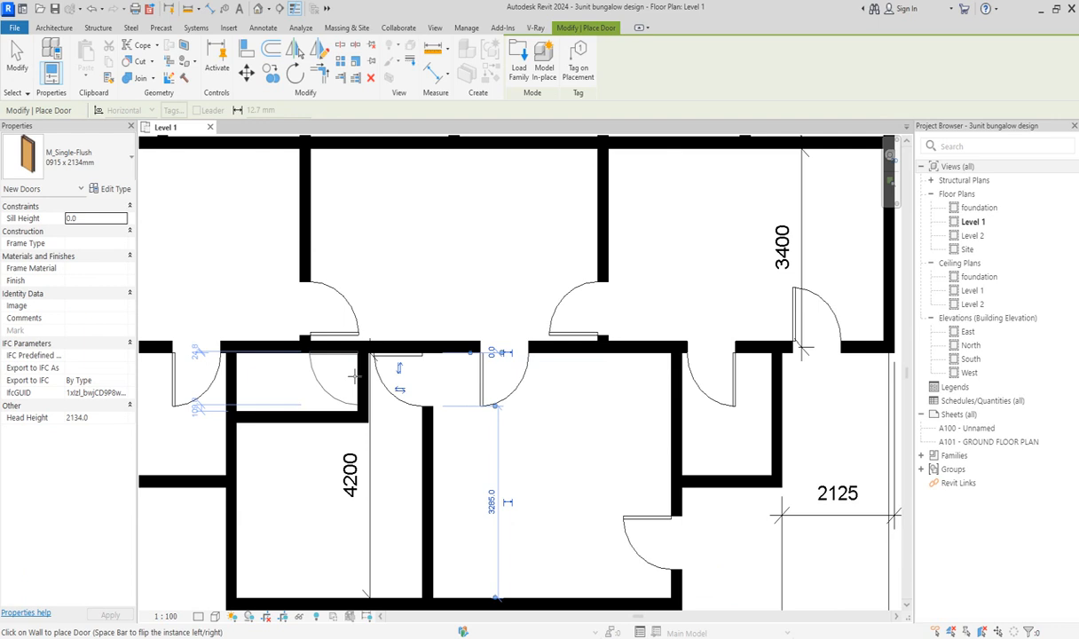
{"action": "scroll", "coordinate": [354, 376], "scroll_direction": "up", "scroll_amount": 2}
{"action": "left_click", "coordinate": [354, 379]}
{"action": "scroll", "coordinate": [405, 404], "scroll_direction": "down", "scroll_amount": 3}
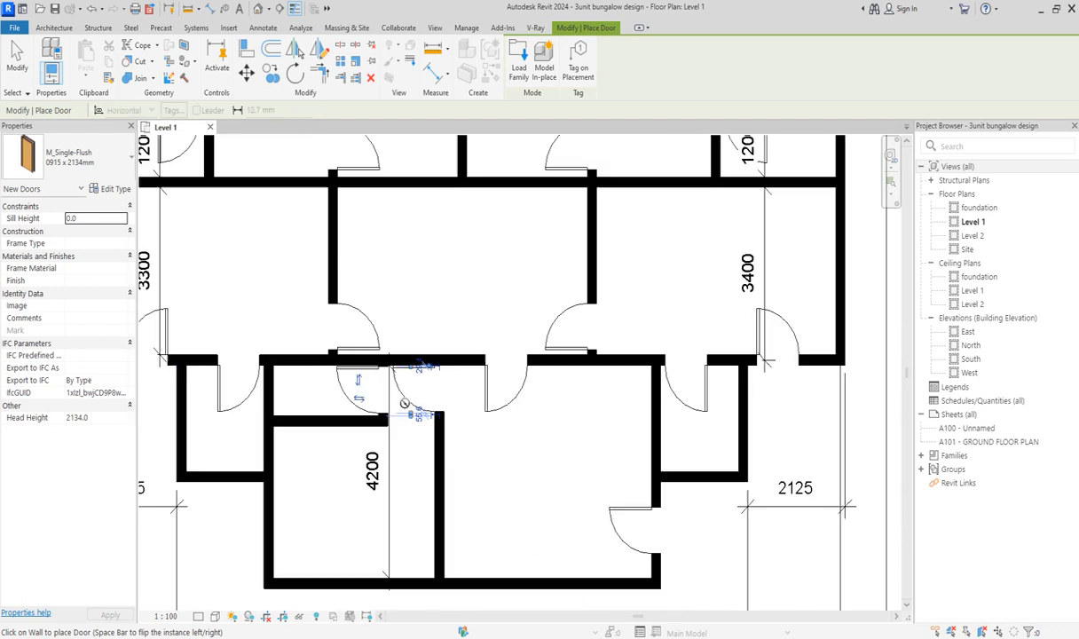
Finish door placement and swap the hinge side of the doors into both small projecting rooms beside the lower unit
{"action": "scroll", "coordinate": [404, 404], "scroll_direction": "down", "scroll_amount": 1}
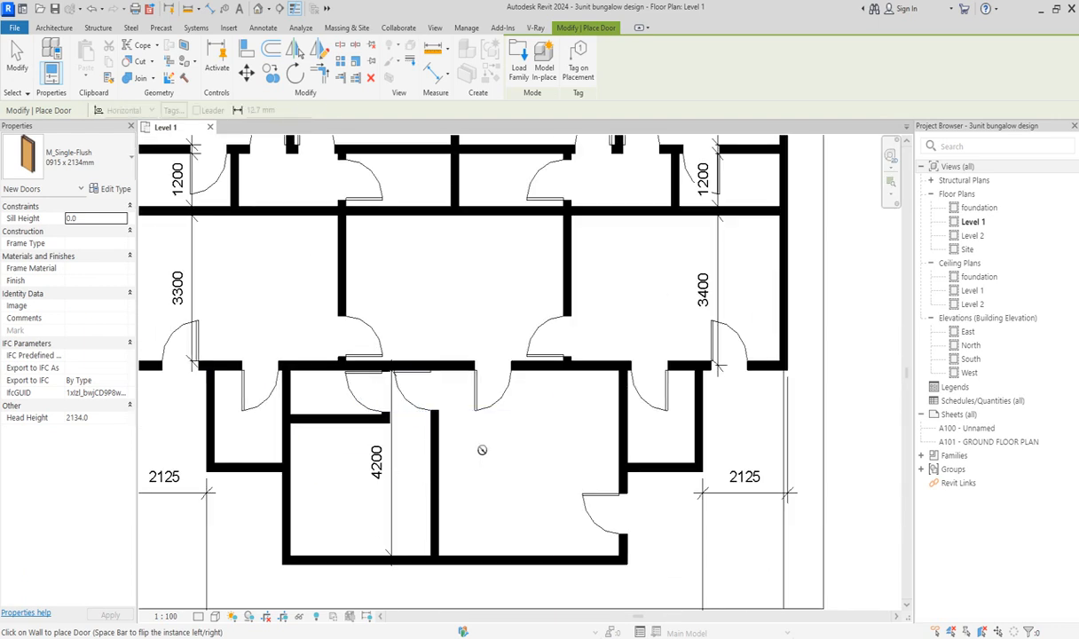
{"action": "key", "text": "Escape"}
{"action": "key", "text": "Escape"}
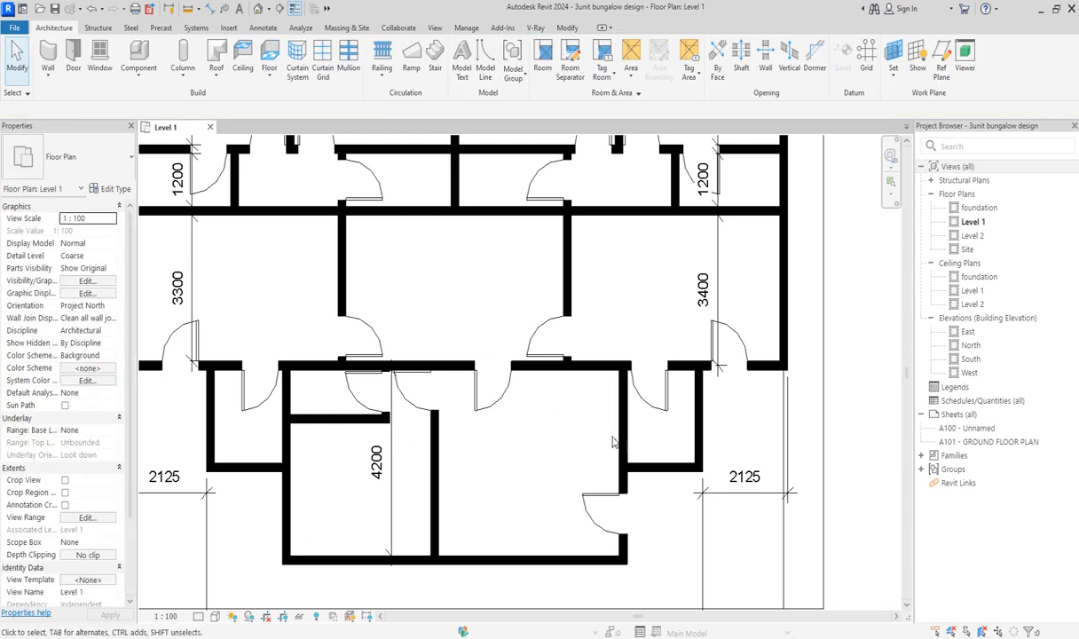
{"action": "scroll", "coordinate": [576, 399], "scroll_direction": "down", "scroll_amount": 4}
{"action": "scroll", "coordinate": [621, 386], "scroll_direction": "up", "scroll_amount": 3}
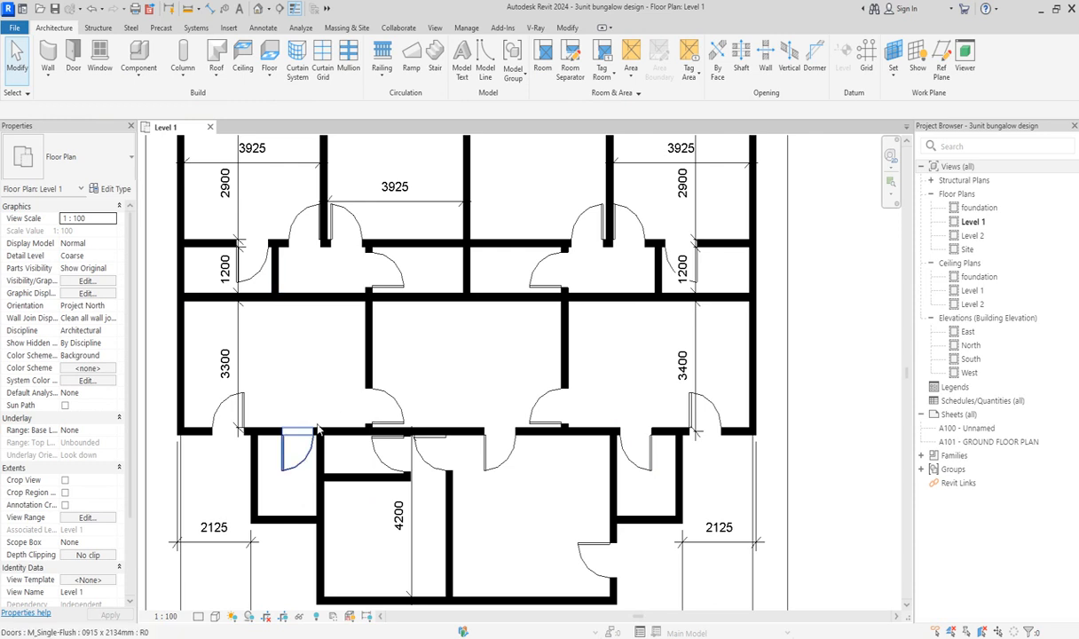
{"action": "left_click", "coordinate": [645, 457]}
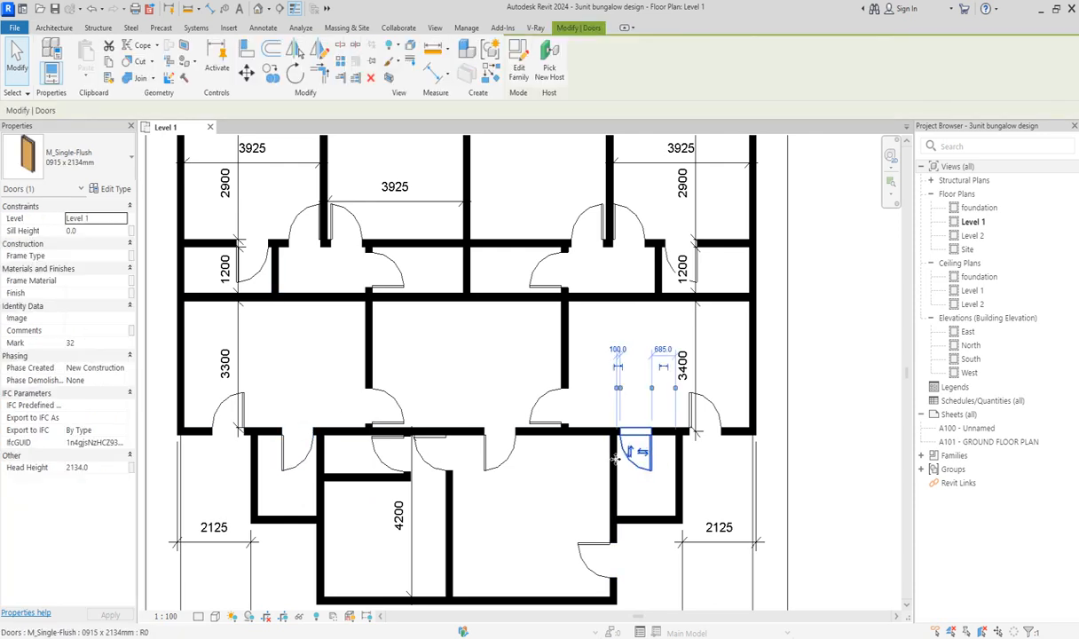
{"action": "left_click", "coordinate": [641, 452]}
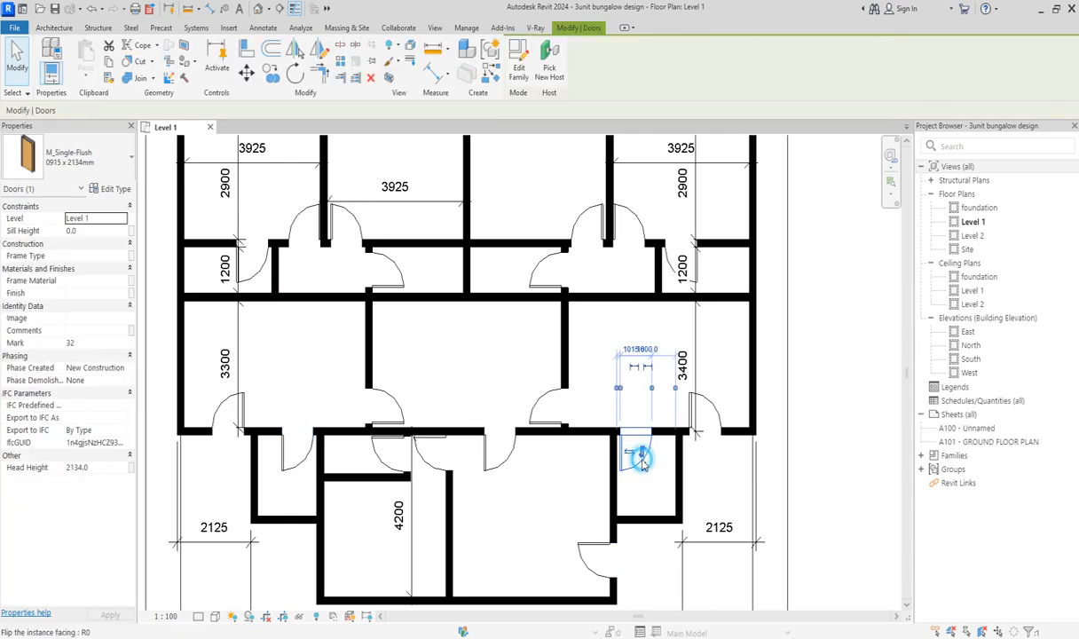
{"action": "left_click", "coordinate": [297, 455]}
{"action": "left_click", "coordinate": [292, 454]}
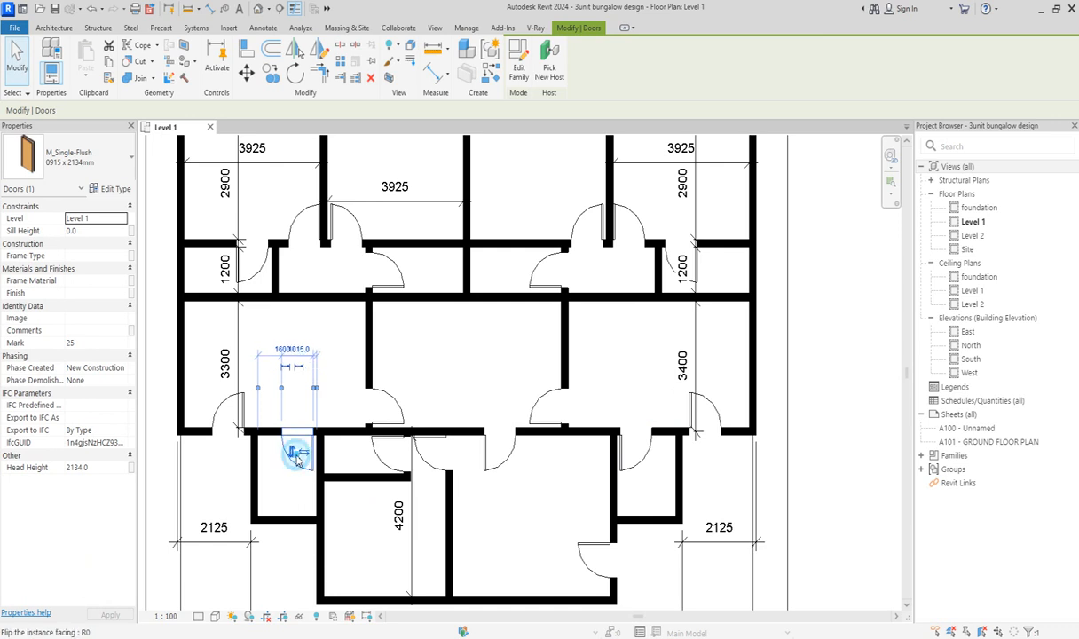
{"action": "left_click", "coordinate": [332, 358]}
{"action": "scroll", "coordinate": [332, 358], "scroll_direction": "down", "scroll_amount": 2}
{"action": "scroll", "coordinate": [344, 484], "scroll_direction": "up", "scroll_amount": 2}
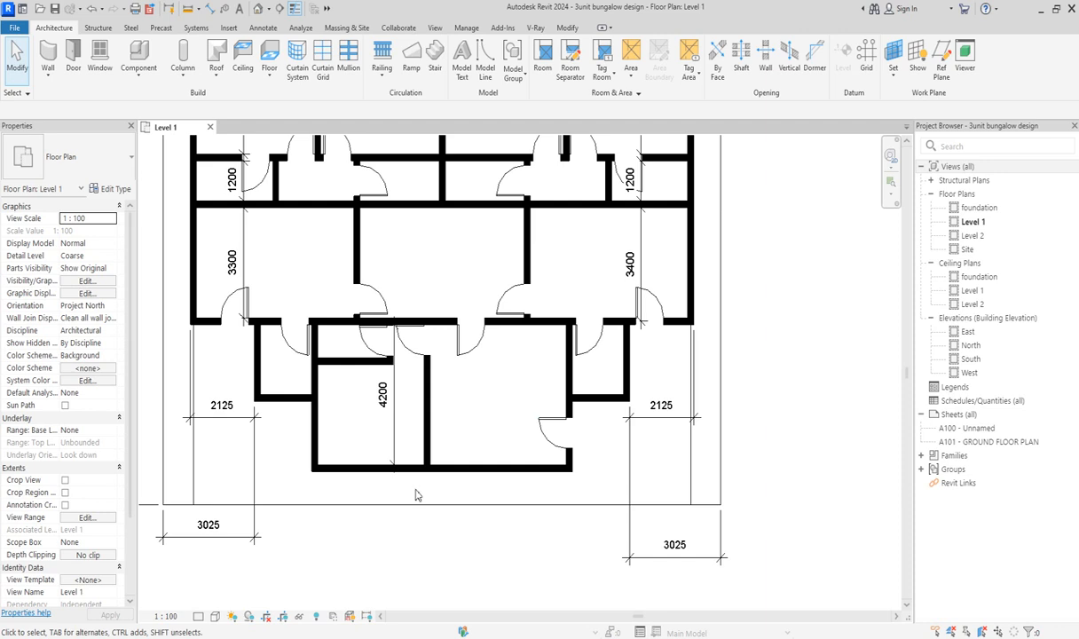
Add a two-line text label "general living" in the large lower-right room
{"action": "left_click", "coordinate": [265, 29]}
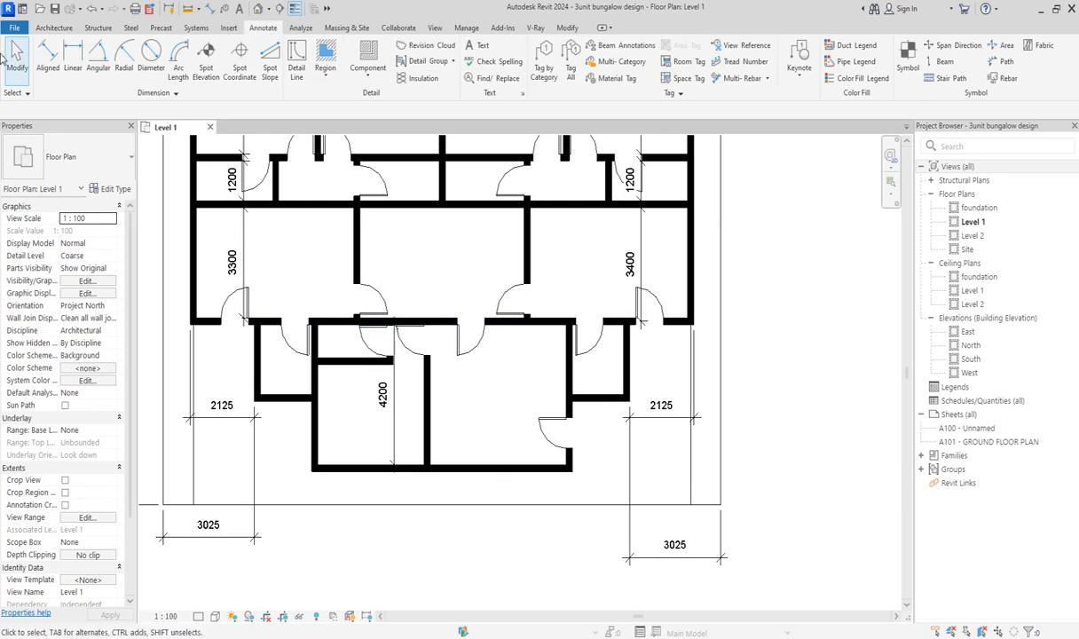
{"action": "left_click", "coordinate": [483, 47]}
{"action": "scroll", "coordinate": [474, 401], "scroll_direction": "up", "scroll_amount": 3}
{"action": "left_click", "coordinate": [469, 384]}
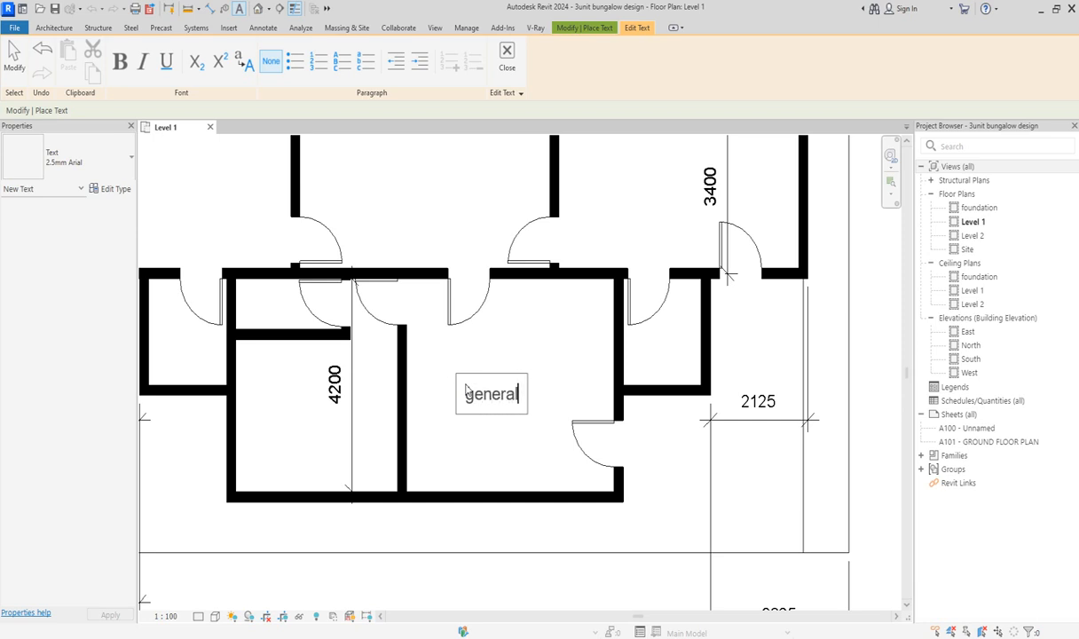
{"action": "type", "text": "general"}
{"action": "key", "text": "Return"}
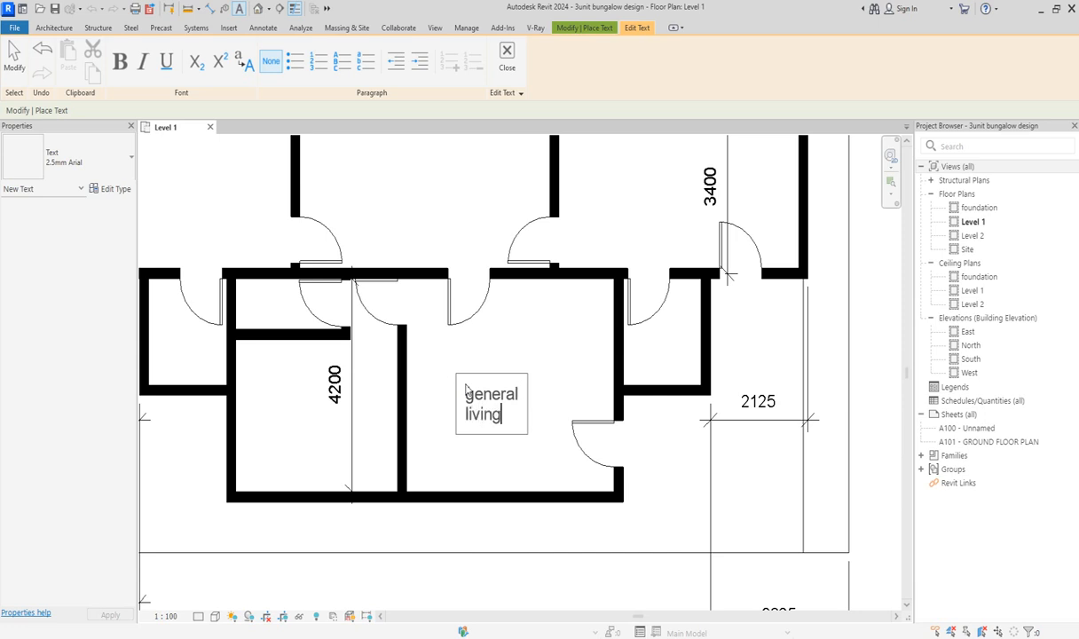
{"action": "left_click", "coordinate": [447, 388]}
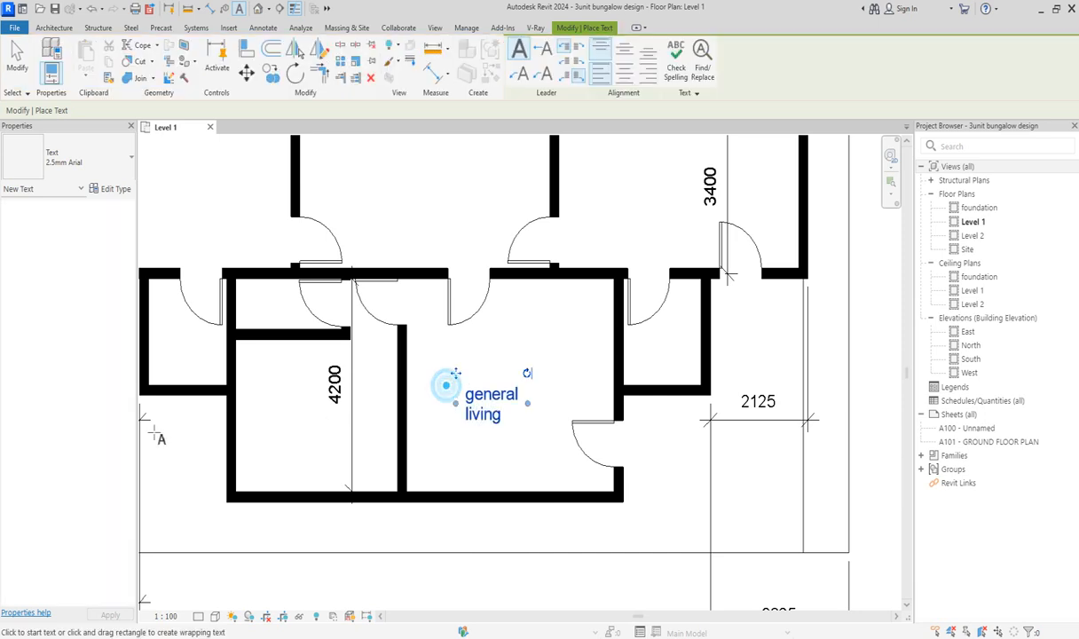
Add a two-line text label "master room" in the lower unit's room west of the general living area
{"action": "left_click", "coordinate": [289, 404]}
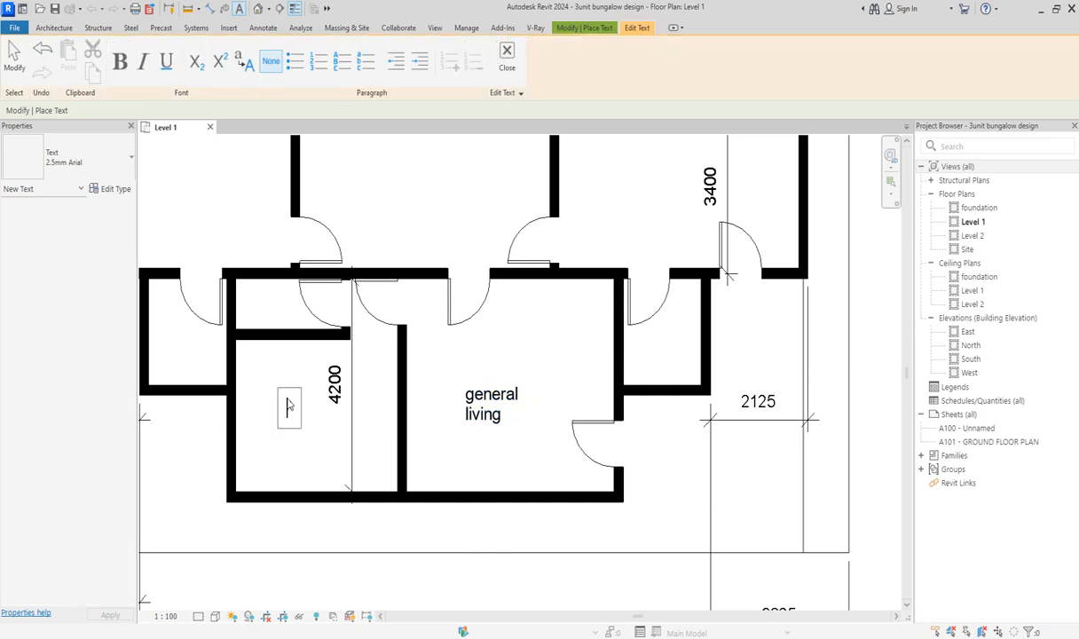
{"action": "type", "text": "maste"}
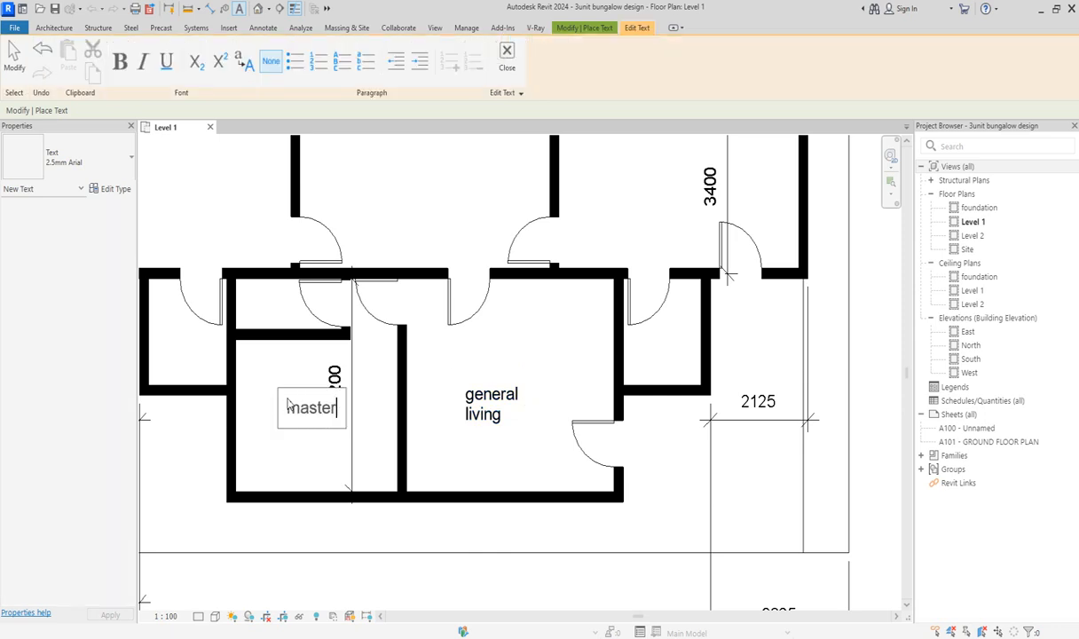
{"action": "type", "text": "r"}
{"action": "key", "text": "Return"}
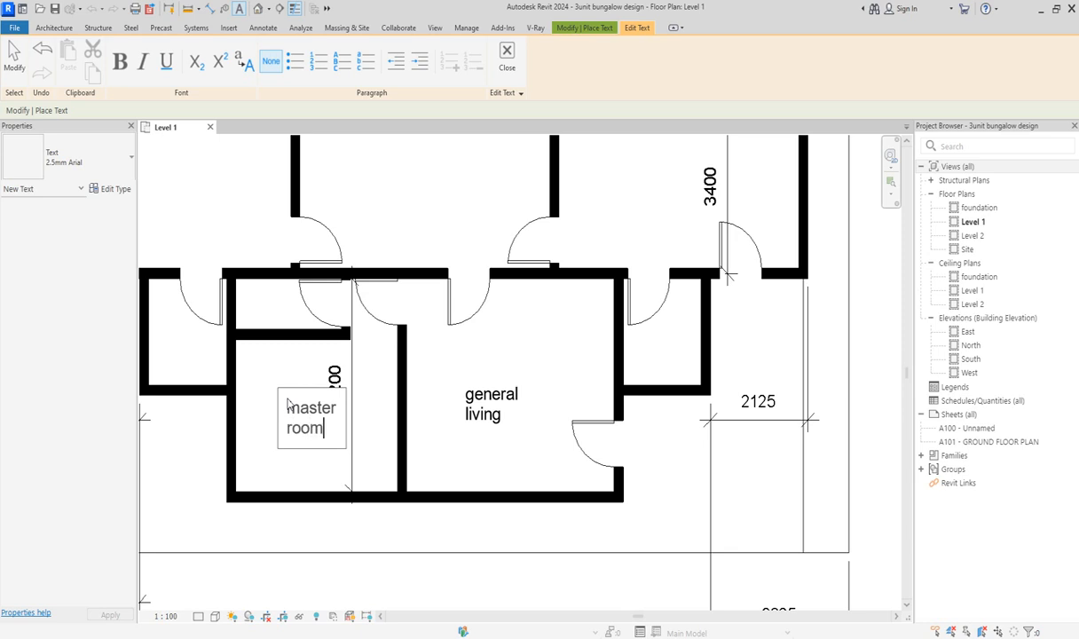
{"action": "left_click", "coordinate": [497, 410]}
Label the 3400-deep east room "living room" and the small projecting room below it "kitchen"
{"action": "scroll", "coordinate": [393, 435], "scroll_direction": "down", "scroll_amount": 4}
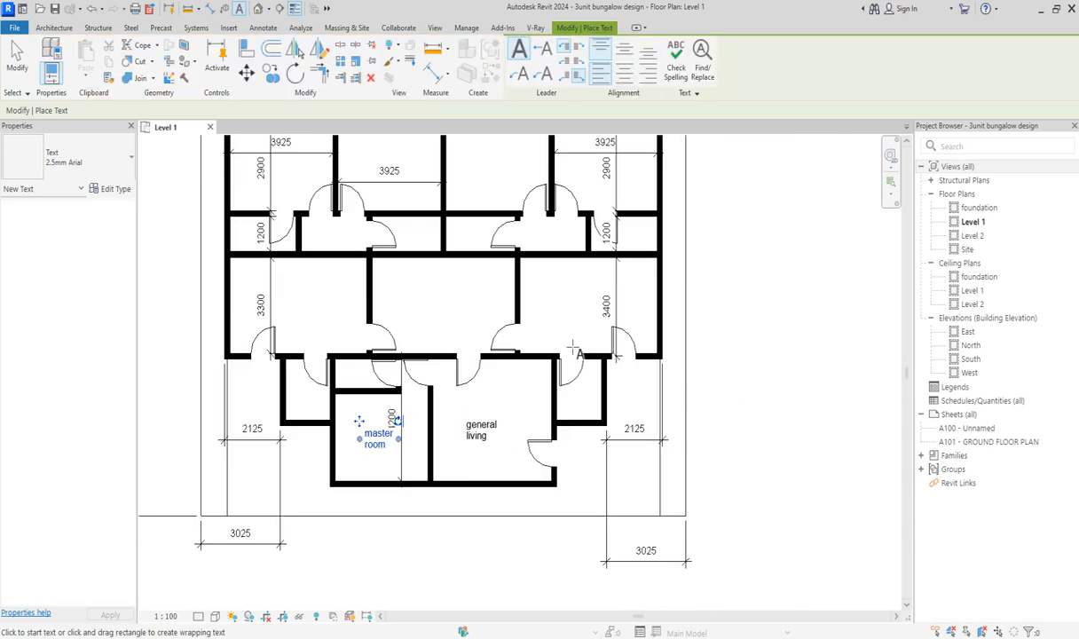
{"action": "scroll", "coordinate": [419, 380], "scroll_direction": "up", "scroll_amount": 3}
{"action": "left_click", "coordinate": [559, 324]}
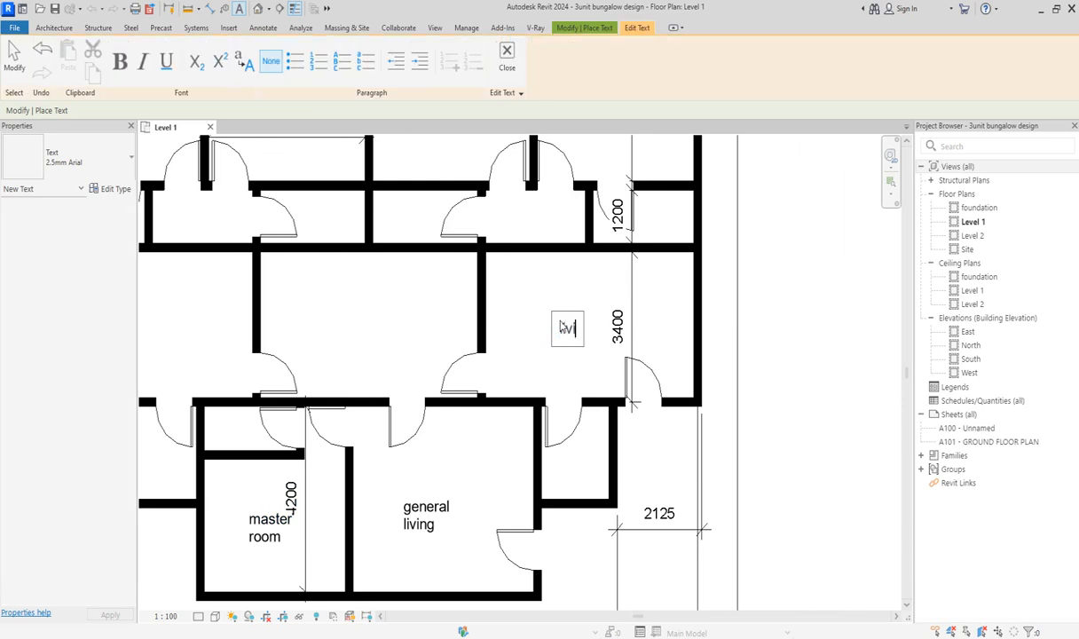
{"action": "type", "text": "living room"}
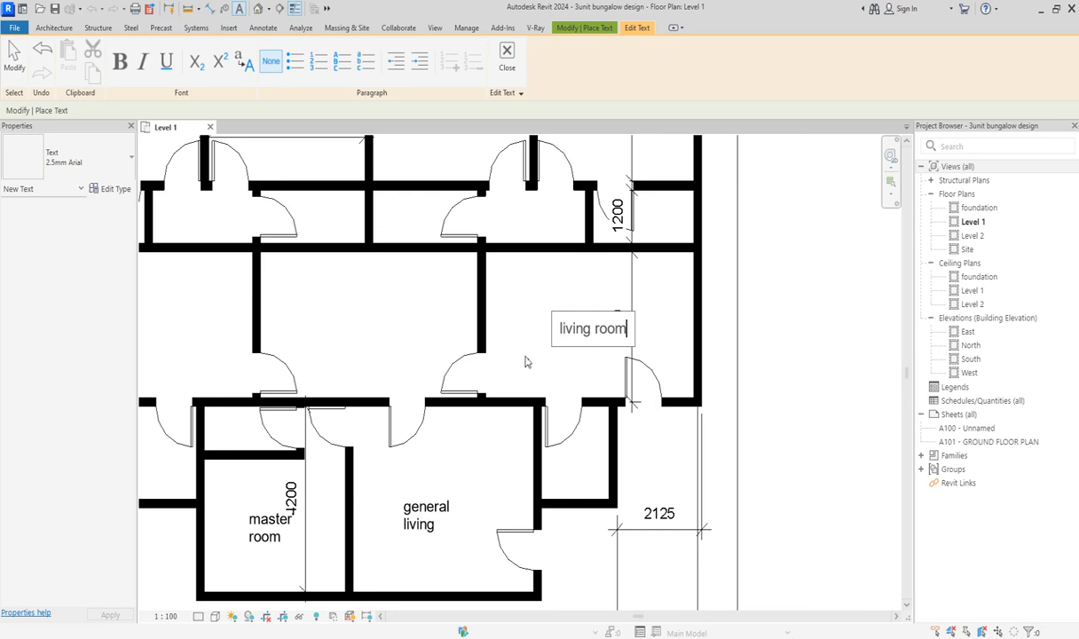
{"action": "left_click", "coordinate": [525, 362]}
{"action": "left_click", "coordinate": [557, 459]}
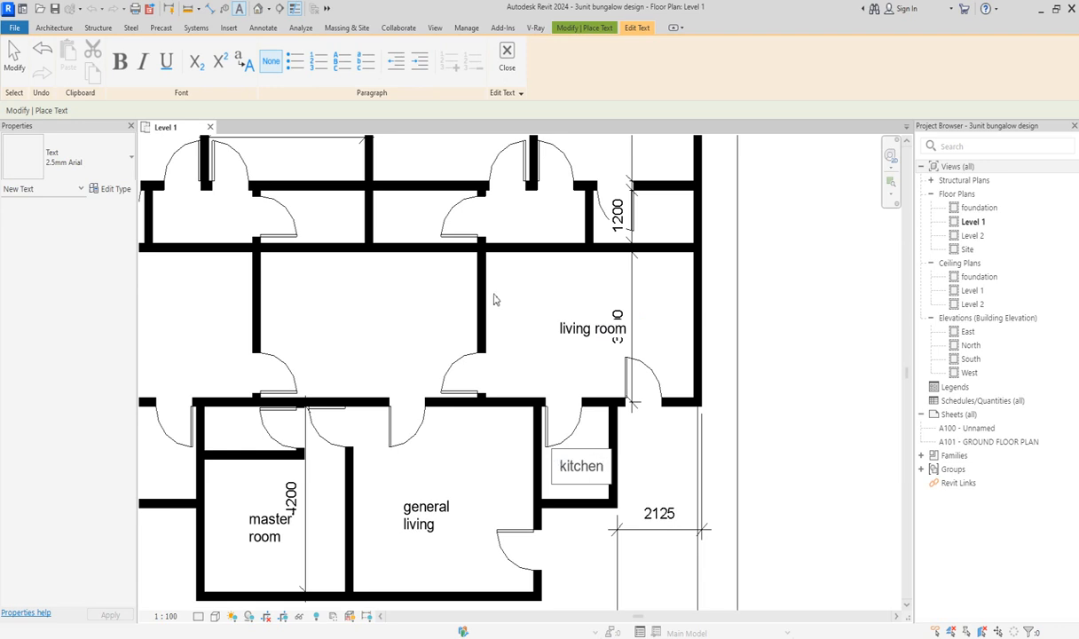
{"action": "left_click", "coordinate": [600, 430]}
Add the text label "madam room" in the upper-right corner room
{"action": "scroll", "coordinate": [573, 541], "scroll_direction": "down", "scroll_amount": 4}
{"action": "scroll", "coordinate": [614, 364], "scroll_direction": "up", "scroll_amount": 3}
{"action": "scroll", "coordinate": [632, 339], "scroll_direction": "up", "scroll_amount": 2}
{"action": "left_click", "coordinate": [521, 196]}
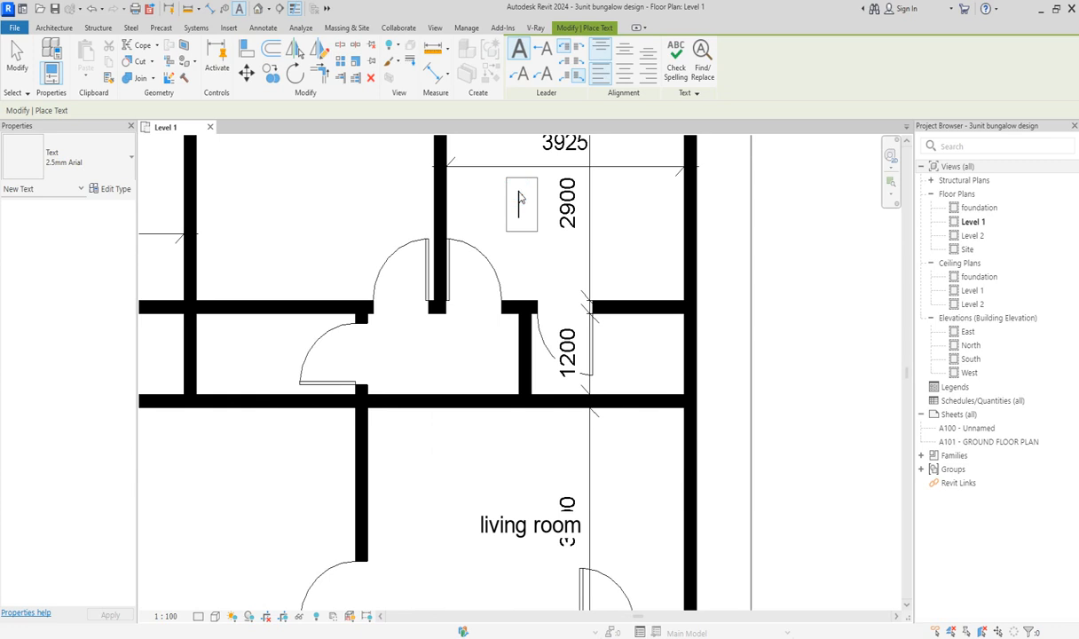
{"action": "type", "text": "mad"}
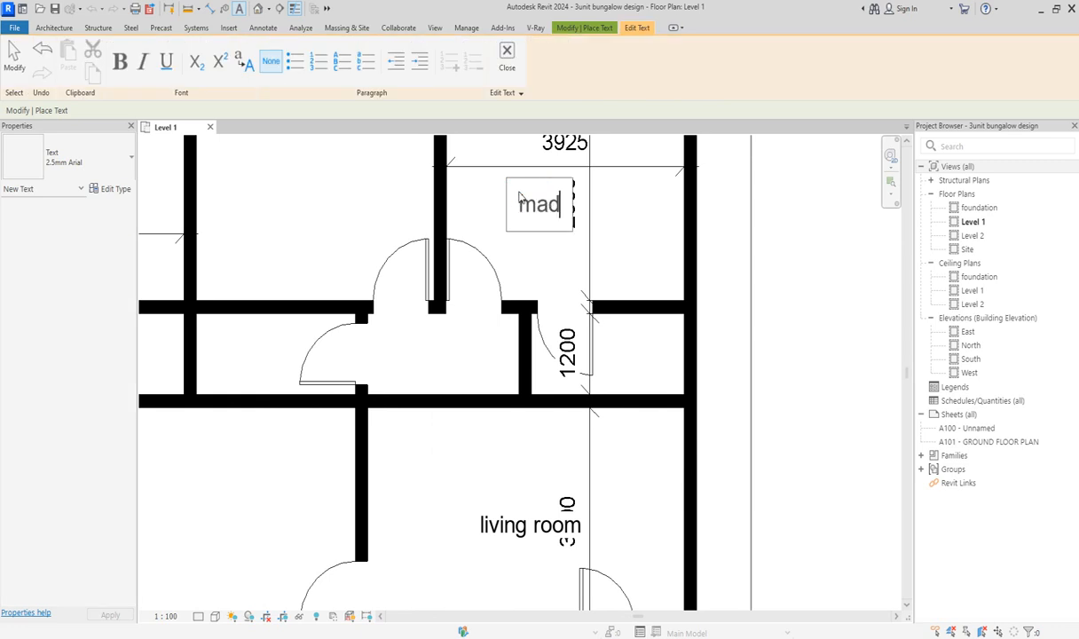
{"action": "type", "text": "am"}
{"action": "type", "text": " roon"}
{"action": "key", "text": "BackSpace"}
{"action": "type", "text": "m"}
{"action": "left_click", "coordinate": [543, 270]}
Add the text label "children room" in the upper room west of the madam room, and end text placement
{"action": "scroll", "coordinate": [369, 266], "scroll_direction": "down", "scroll_amount": 2}
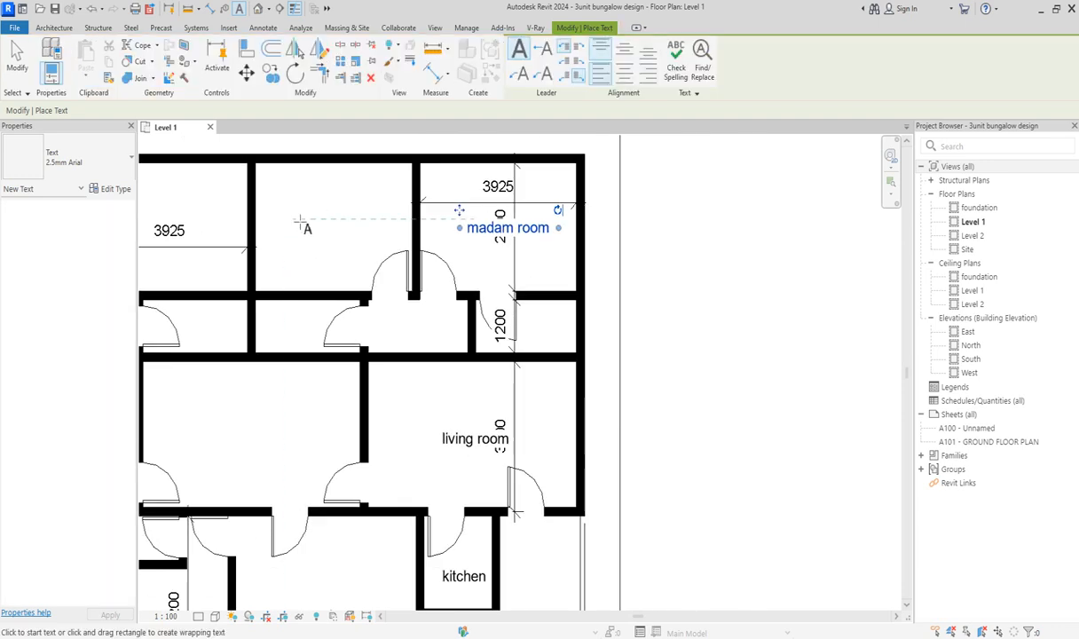
{"action": "left_click", "coordinate": [300, 224]}
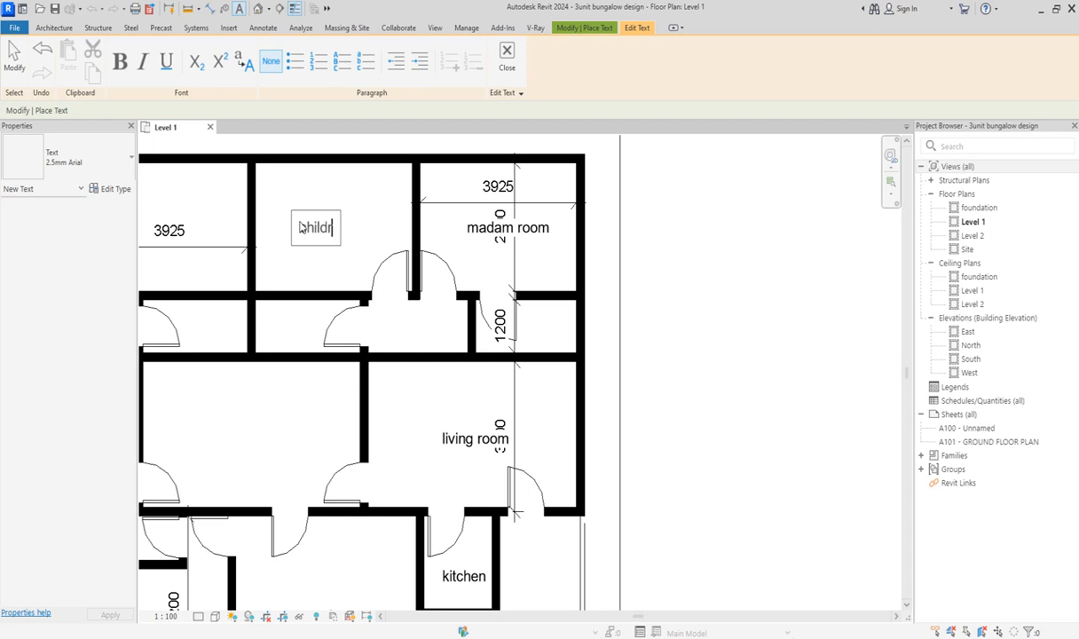
{"action": "type", "text": "children room"}
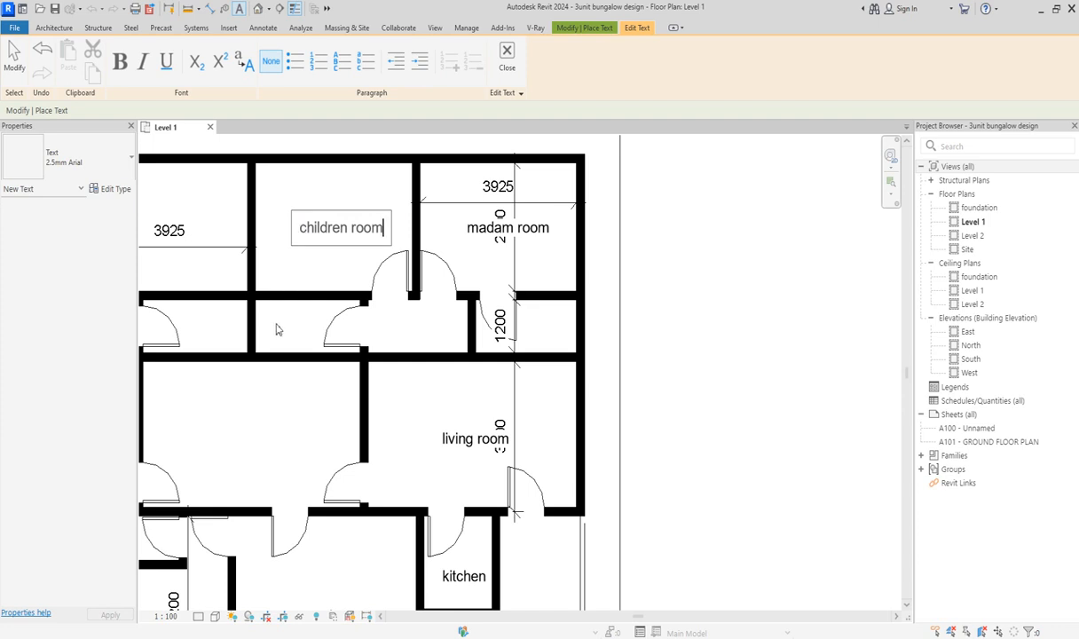
{"action": "left_click", "coordinate": [276, 330]}
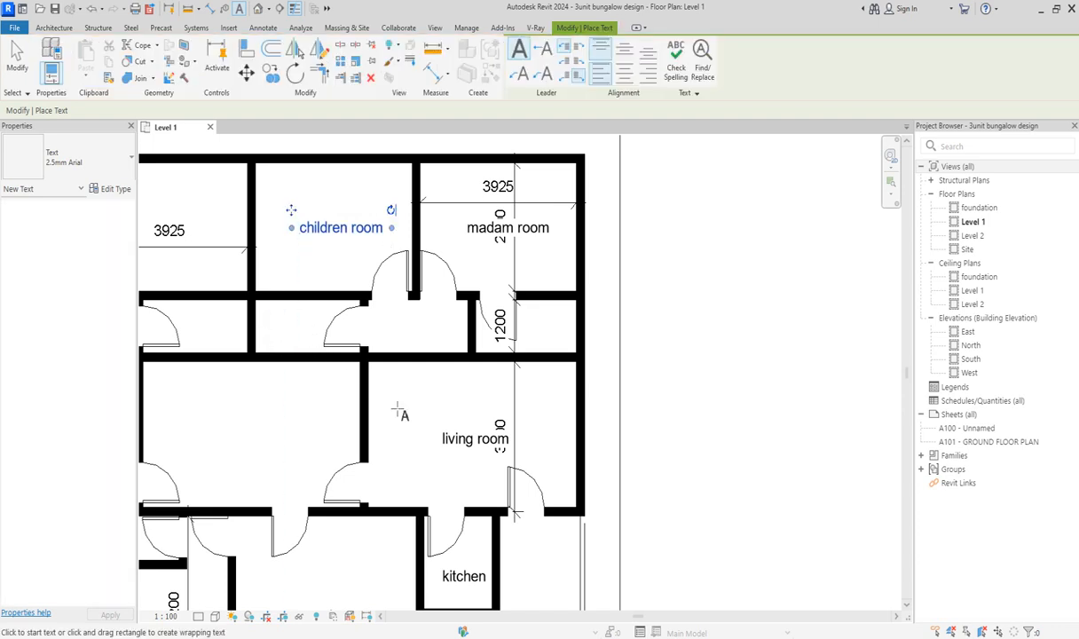
{"action": "scroll", "coordinate": [495, 476], "scroll_direction": "down", "scroll_amount": 3}
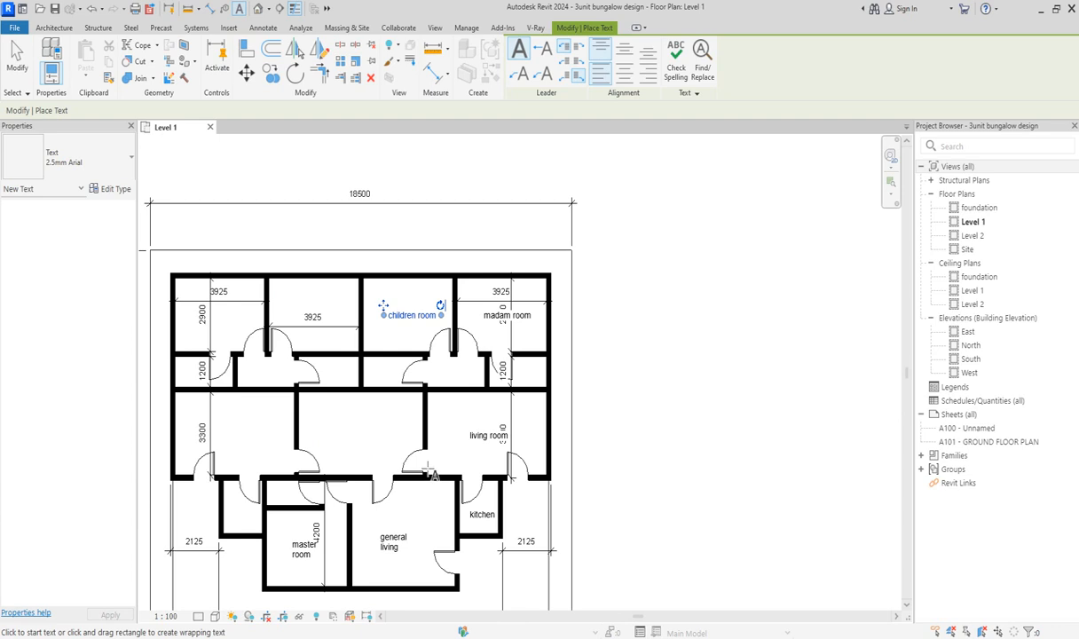
{"action": "key", "text": "Escape"}
{"action": "key", "text": "Escape"}
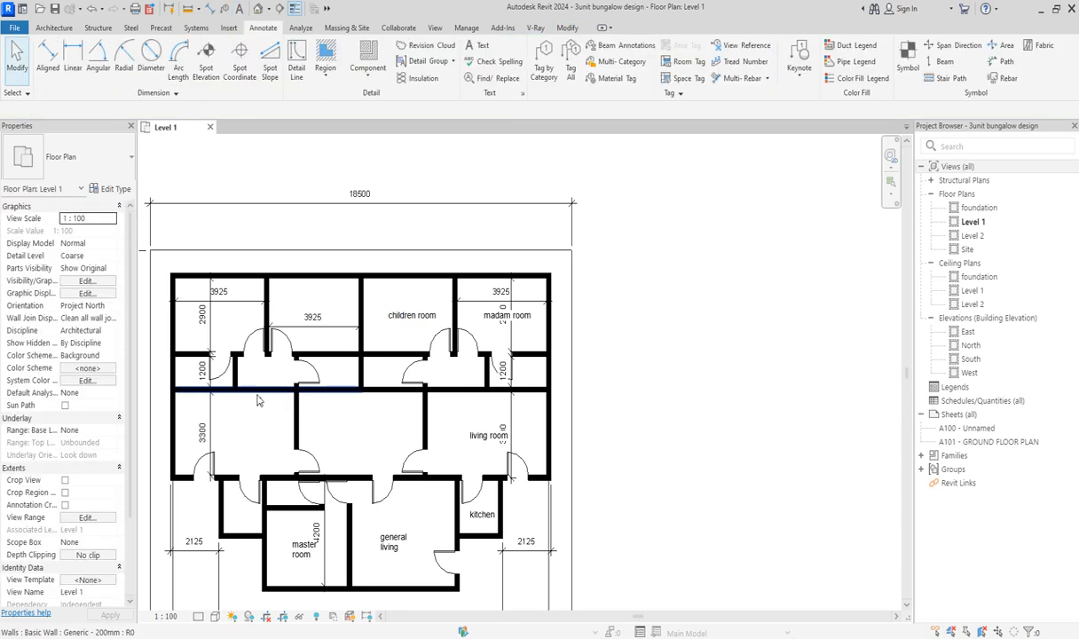
{"action": "left_click", "coordinate": [259, 394]}
{"action": "key", "text": "Delete"}
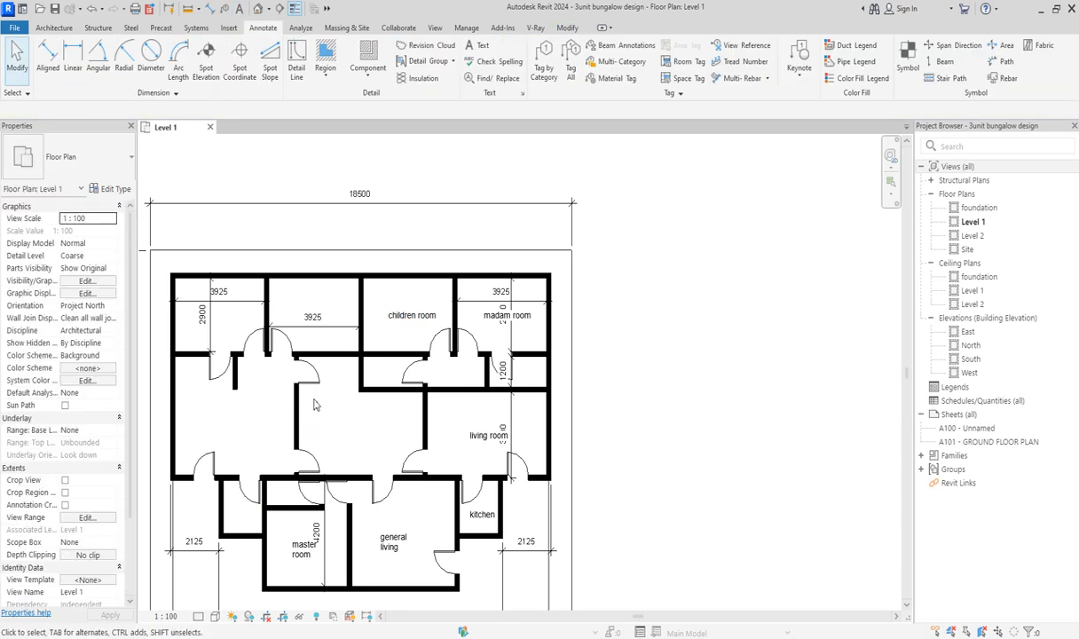
{"action": "key", "text": "ctrl+z"}
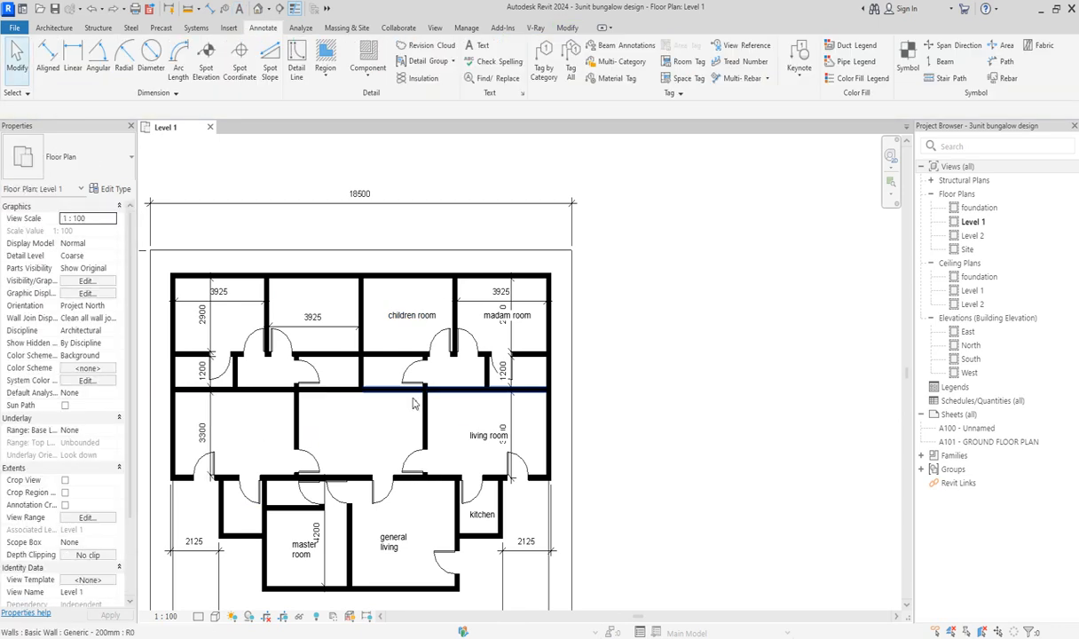
Delete the horizontal wall above the living room and extend the matching west wall across to the east exterior wall
{"action": "left_click", "coordinate": [461, 391]}
{"action": "key", "text": "Delete"}
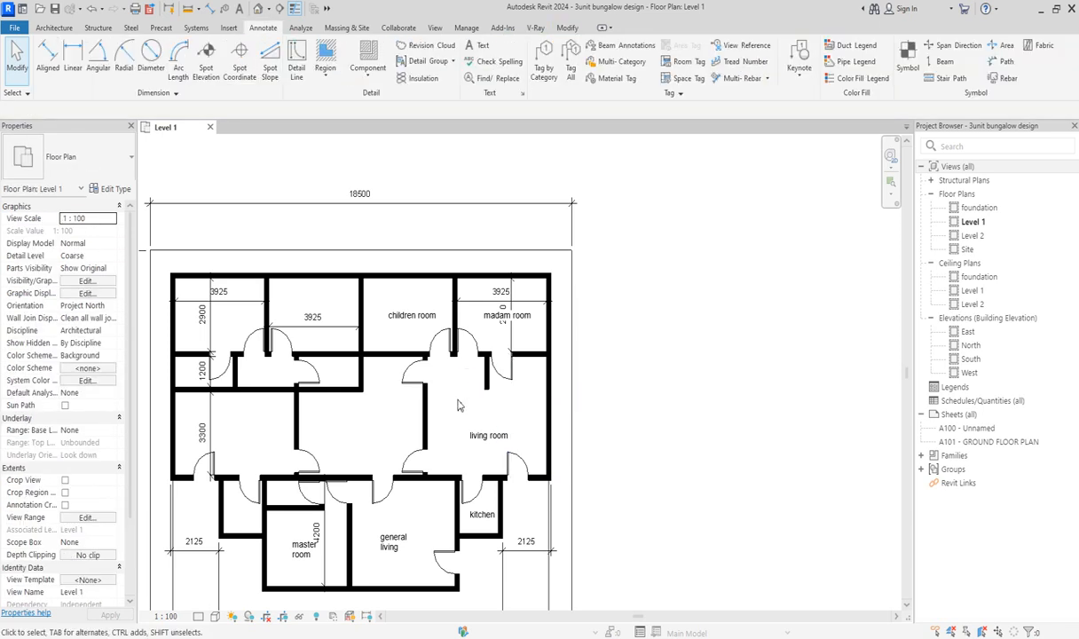
{"action": "left_click", "coordinate": [338, 395]}
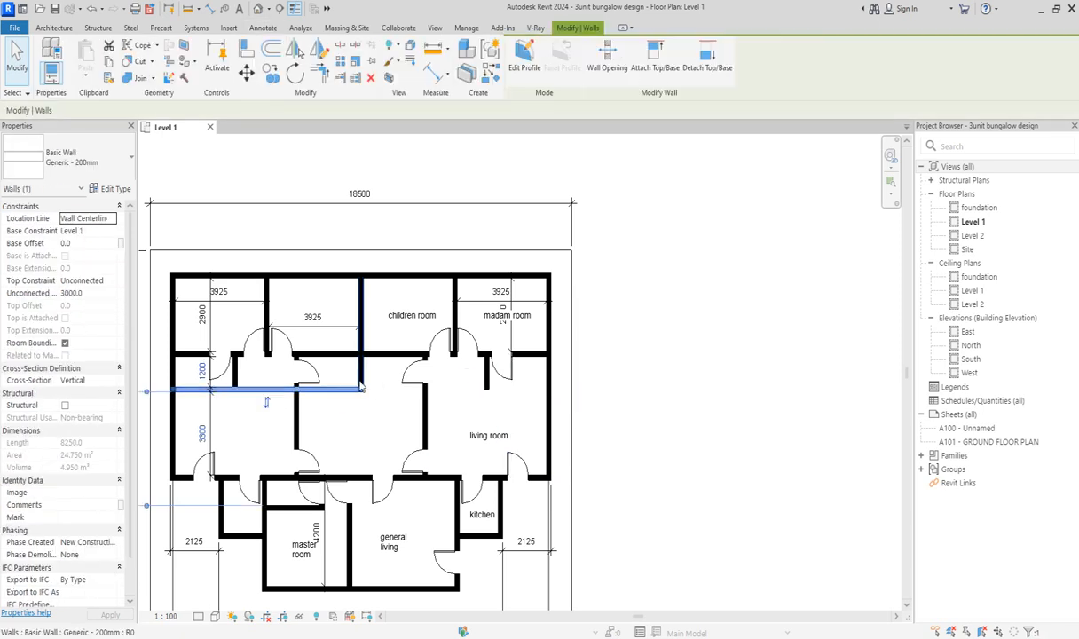
{"action": "left_click_drag", "start_coordinate": [363, 391], "coordinate": [548, 388]}
{"action": "left_click", "coordinate": [255, 418]}
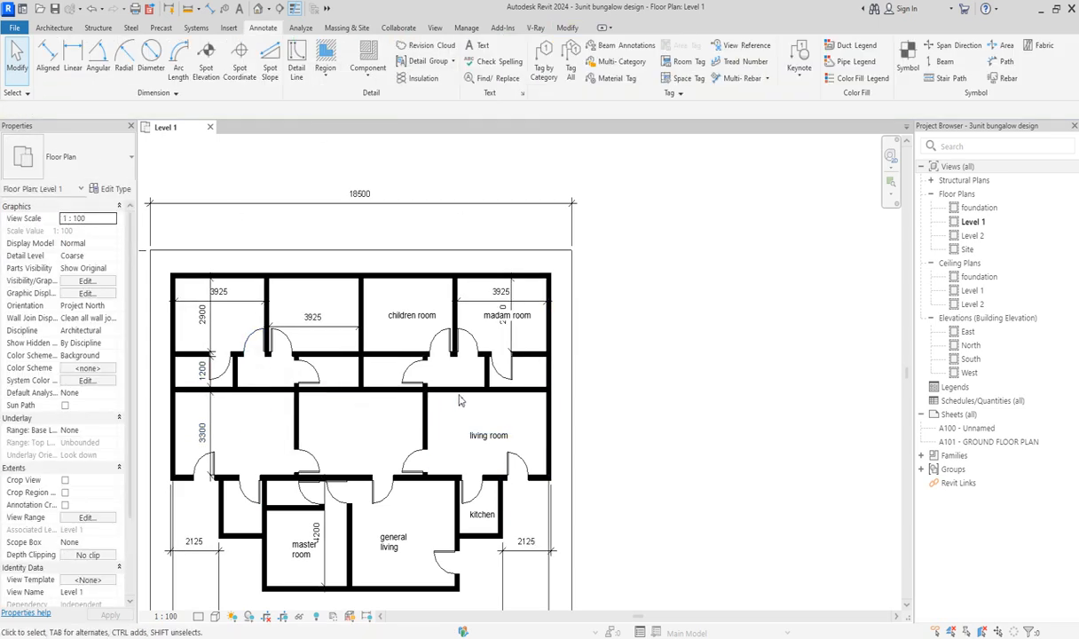
Split the long horizontal wall in line with the children/madam room partition and about 775 mm east of the west small room's partition
{"action": "left_click", "coordinate": [566, 28]}
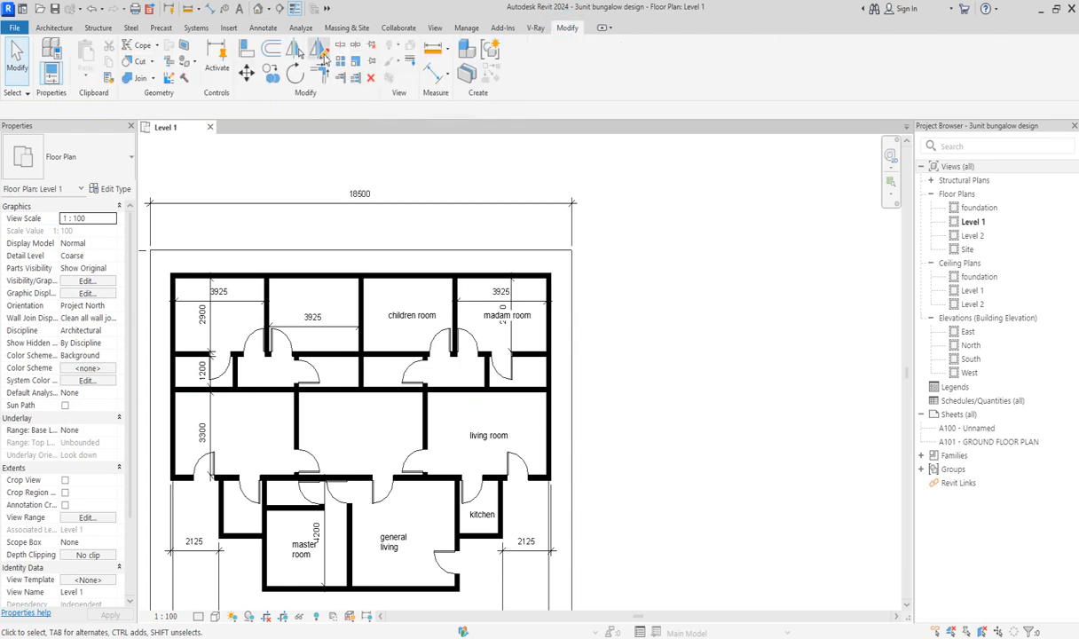
{"action": "left_click", "coordinate": [344, 44]}
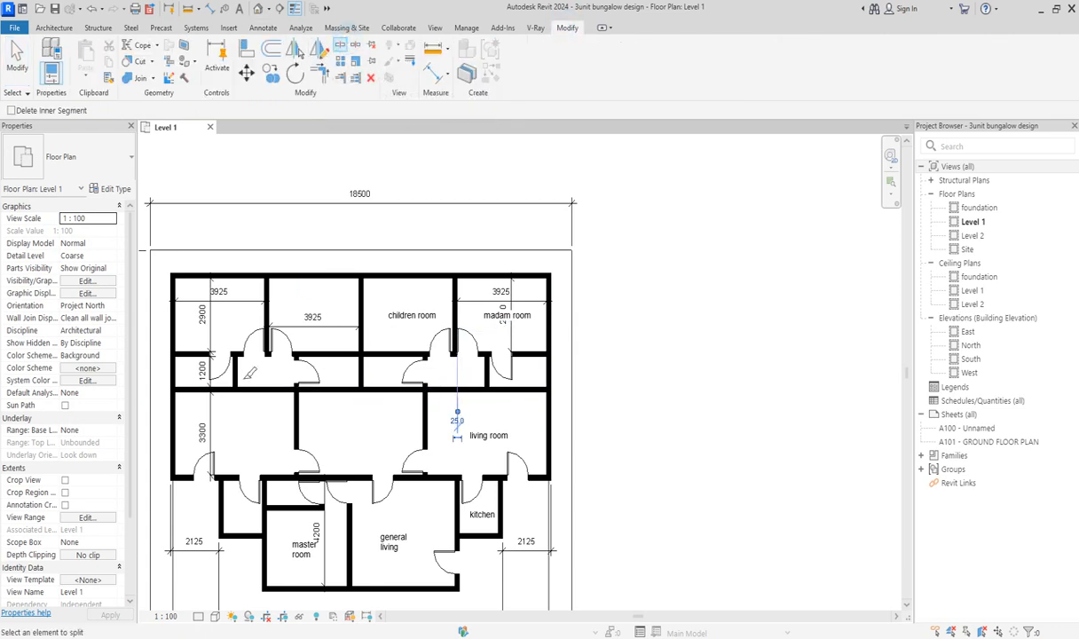
{"action": "left_click", "coordinate": [256, 389]}
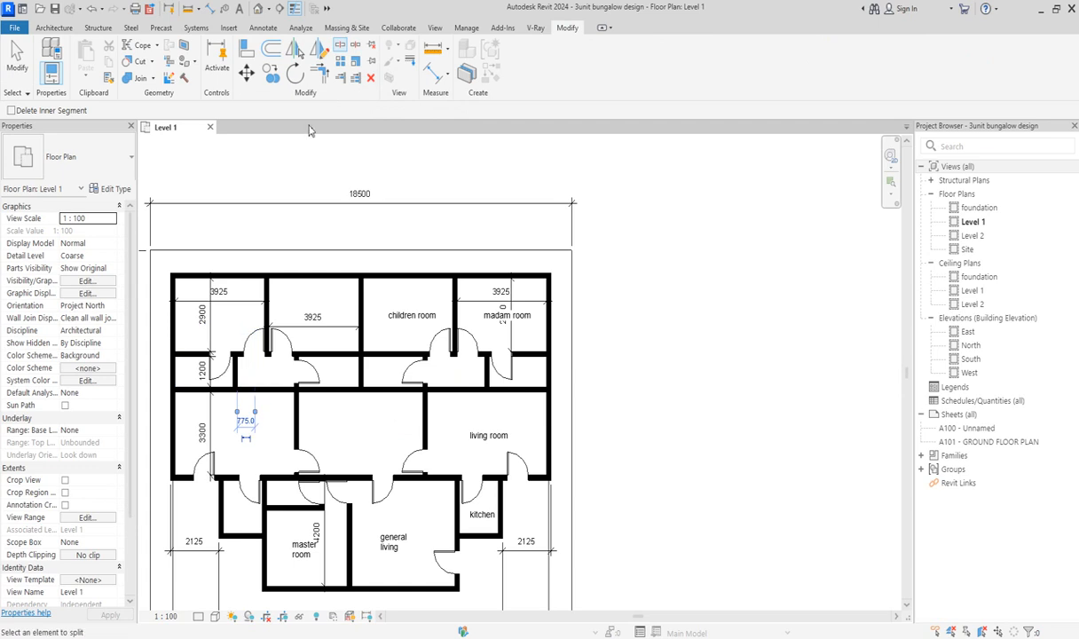
{"action": "key", "text": "Escape"}
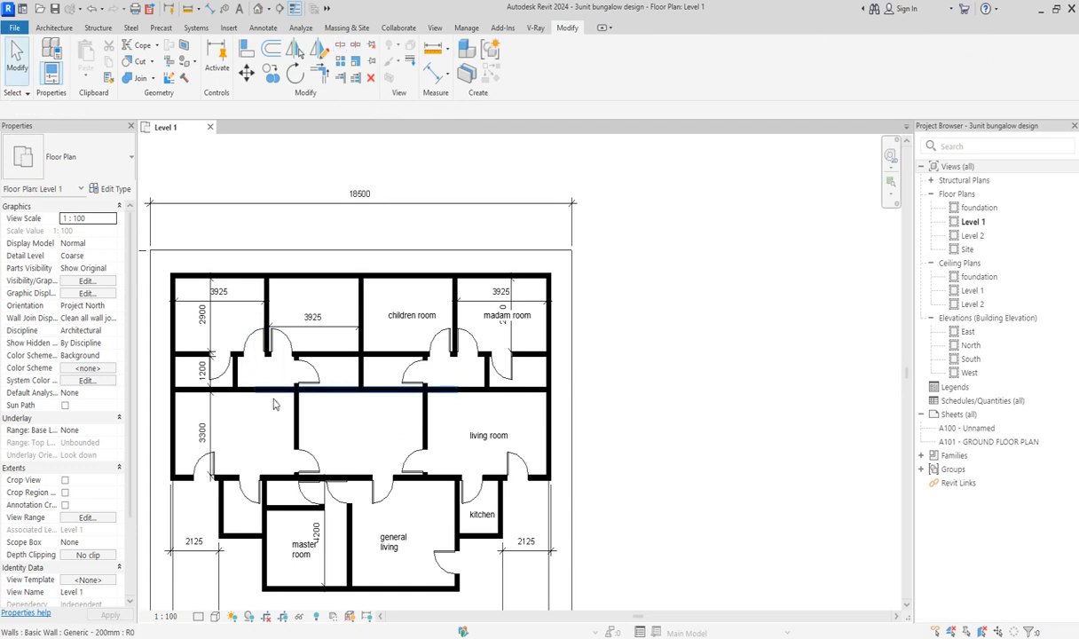
Trim the split wall's two segments back to the central room's west wall and the west small room's partition, opening a passage
{"action": "left_click", "coordinate": [271, 391]}
{"action": "left_click_drag", "start_coordinate": [255, 389], "coordinate": [296, 389]}
{"action": "scroll", "coordinate": [253, 406], "scroll_direction": "up", "scroll_amount": 3}
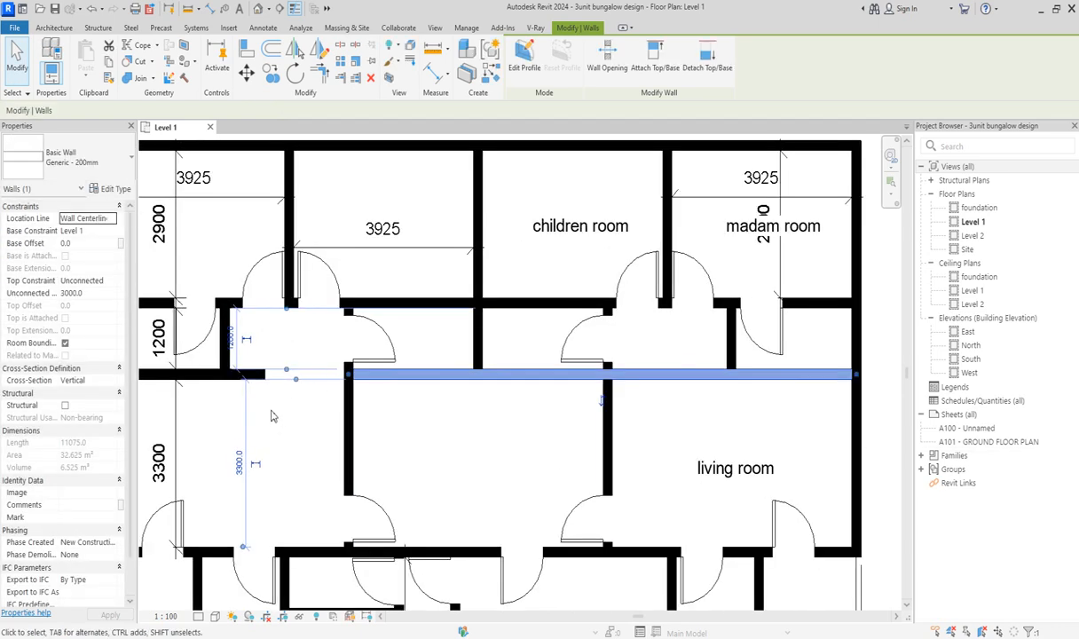
{"action": "left_click", "coordinate": [251, 374]}
{"action": "left_click_drag", "start_coordinate": [264, 374], "coordinate": [225, 373]}
Split the same wall below the children/madam room partition and trim its segments to the central room's east wall and the east small room's partition
{"action": "left_click", "coordinate": [644, 374]}
{"action": "scroll", "coordinate": [515, 369], "scroll_direction": "down", "scroll_amount": 2}
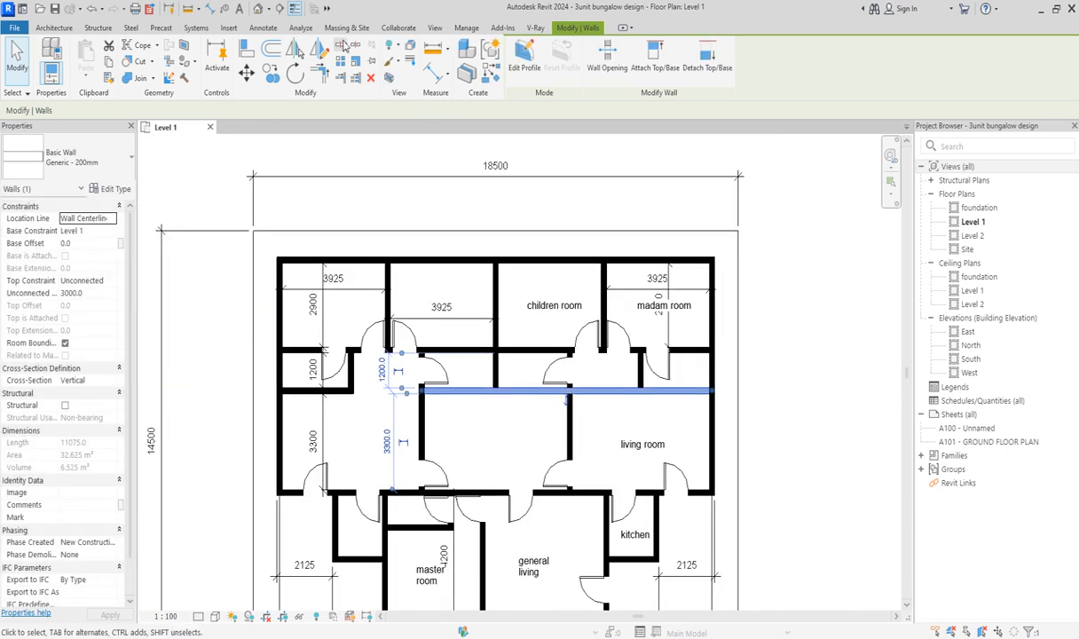
{"action": "left_click", "coordinate": [342, 47]}
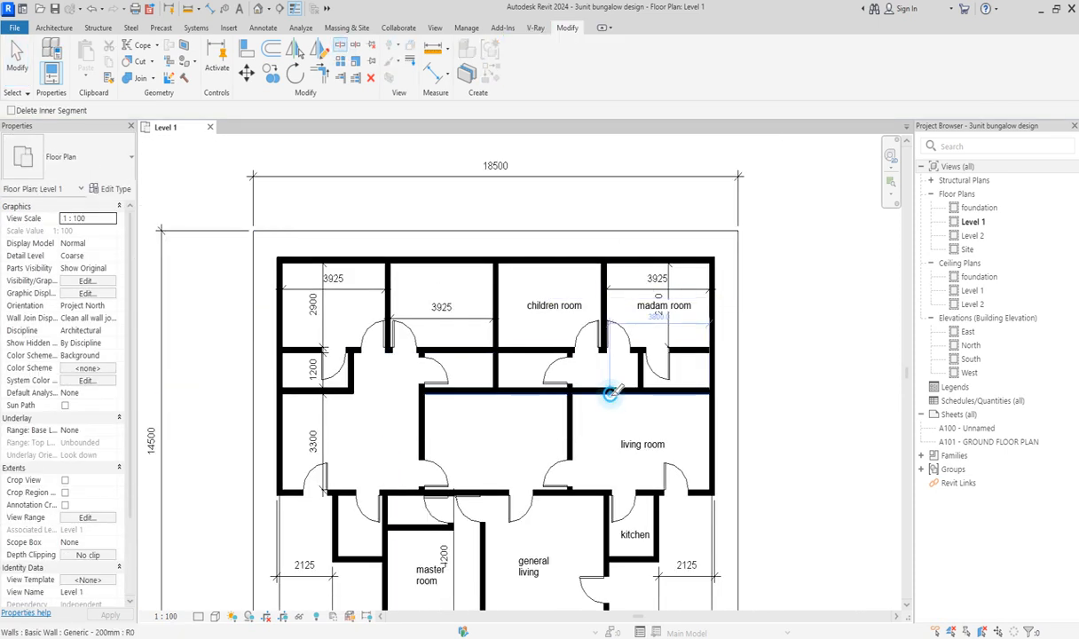
{"action": "scroll", "coordinate": [621, 401], "scroll_direction": "up", "scroll_amount": 3}
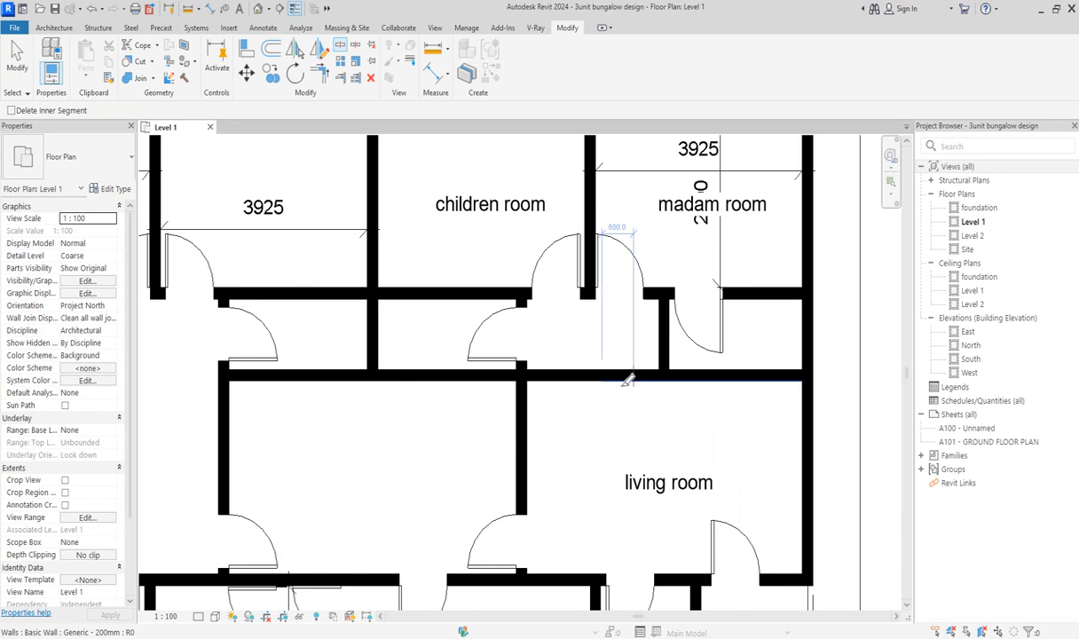
{"action": "left_click", "coordinate": [600, 373]}
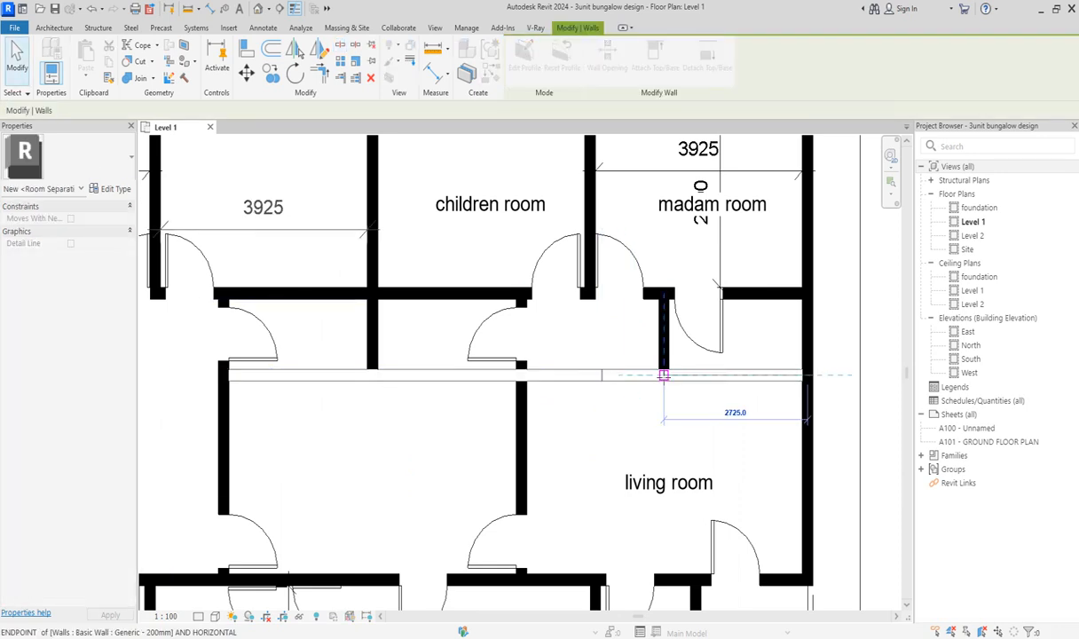
{"action": "left_click", "coordinate": [593, 374]}
{"action": "left_click_drag", "start_coordinate": [600, 379], "coordinate": [522, 373]}
{"action": "left_click", "coordinate": [585, 435]}
{"action": "scroll", "coordinate": [584, 412], "scroll_direction": "down", "scroll_amount": 3}
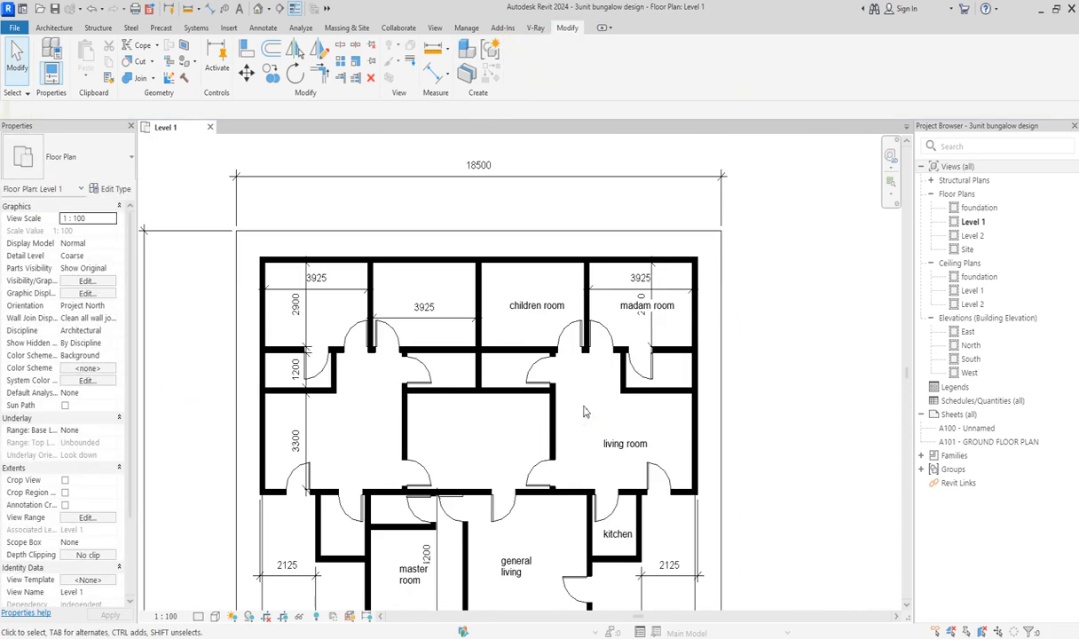
Align the lower east and west doors of the central room with the upper face of the long wall below them
{"action": "scroll", "coordinate": [575, 432], "scroll_direction": "down", "scroll_amount": 2}
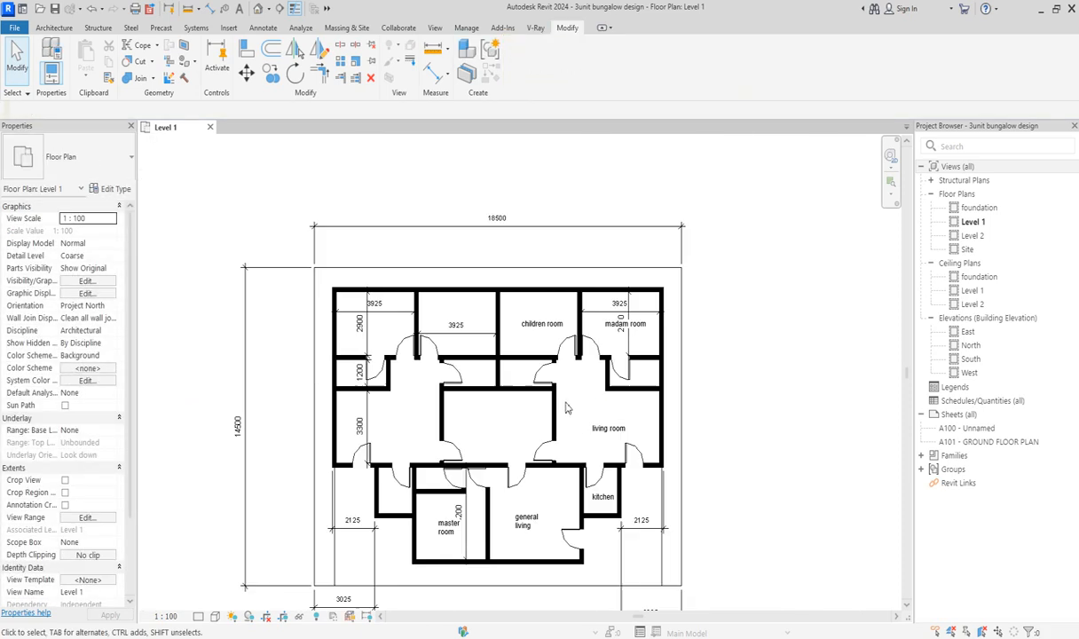
{"action": "left_click", "coordinate": [246, 51]}
{"action": "scroll", "coordinate": [408, 494], "scroll_direction": "up", "scroll_amount": 5}
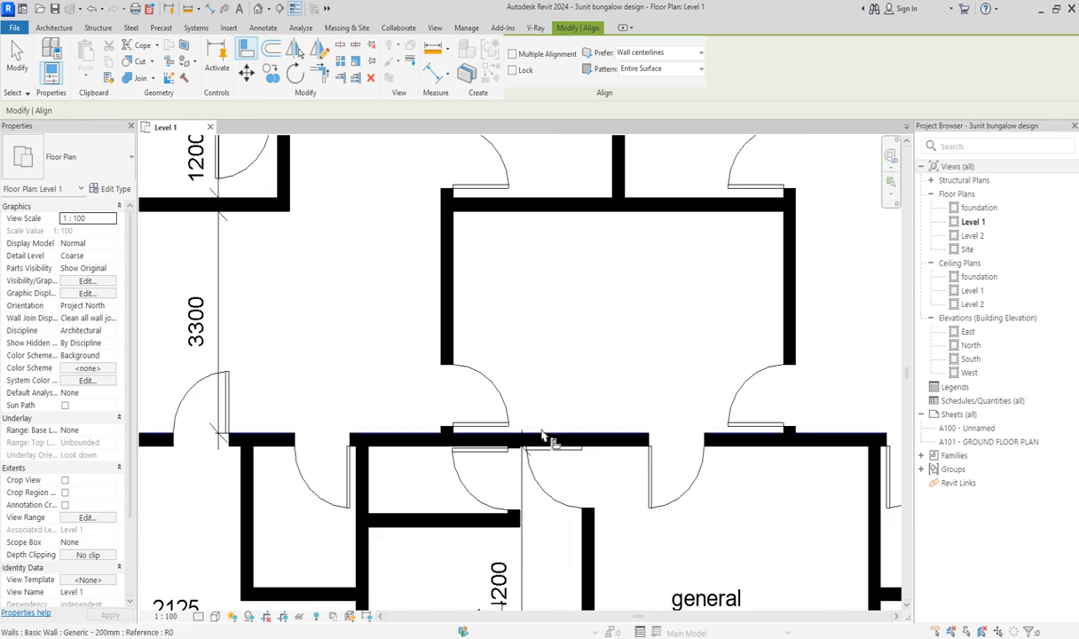
{"action": "left_click", "coordinate": [539, 434]}
{"action": "left_click", "coordinate": [499, 430]}
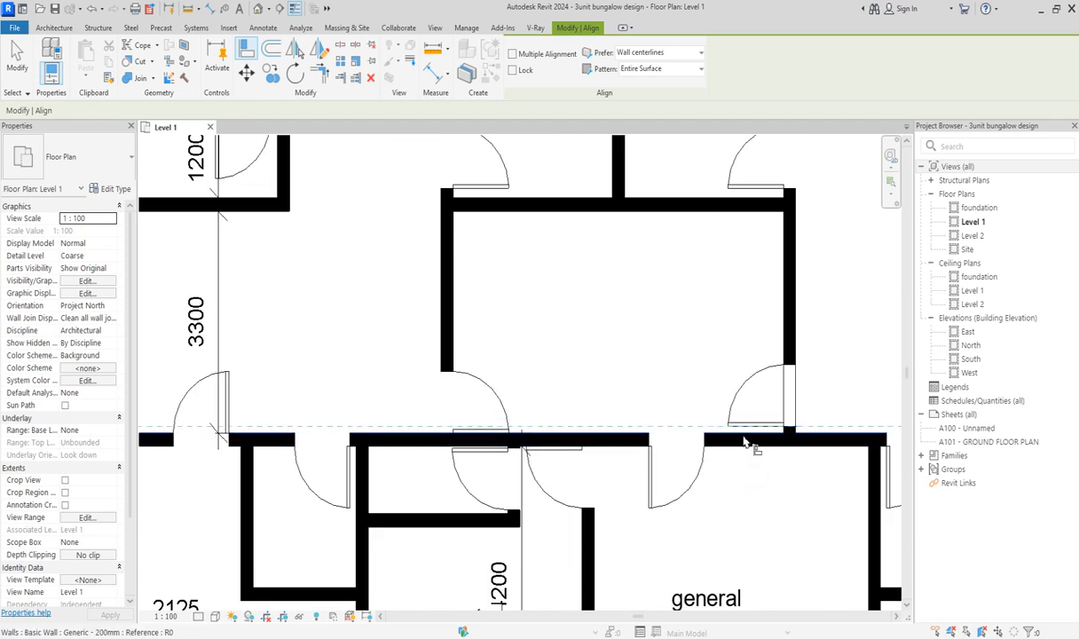
{"action": "left_click", "coordinate": [743, 438]}
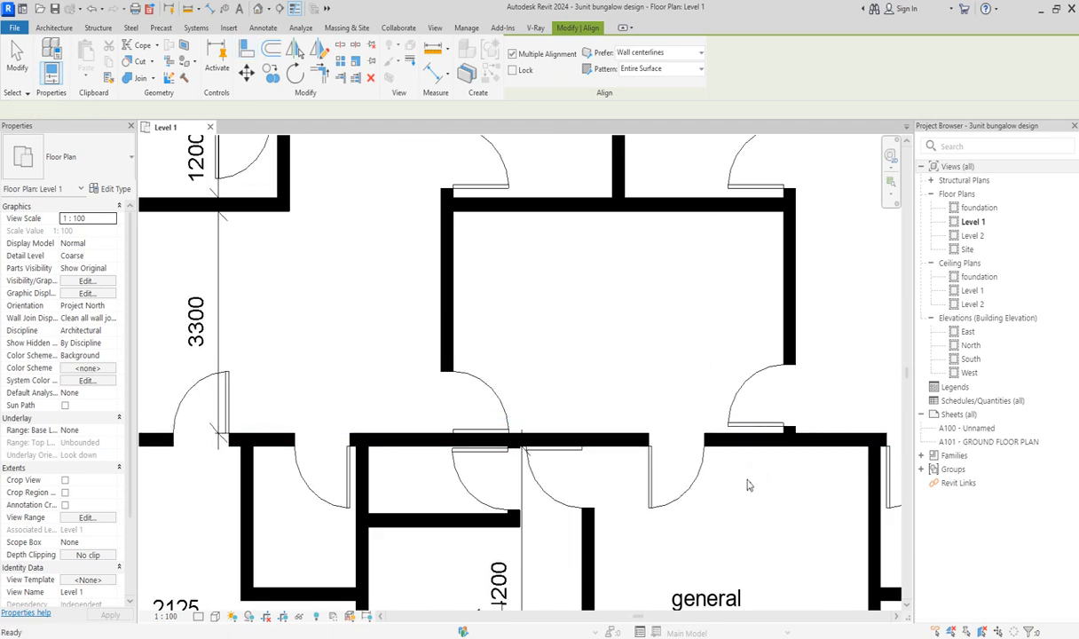
{"action": "left_click", "coordinate": [734, 440]}
{"action": "scroll", "coordinate": [735, 435], "scroll_direction": "down", "scroll_amount": 3}
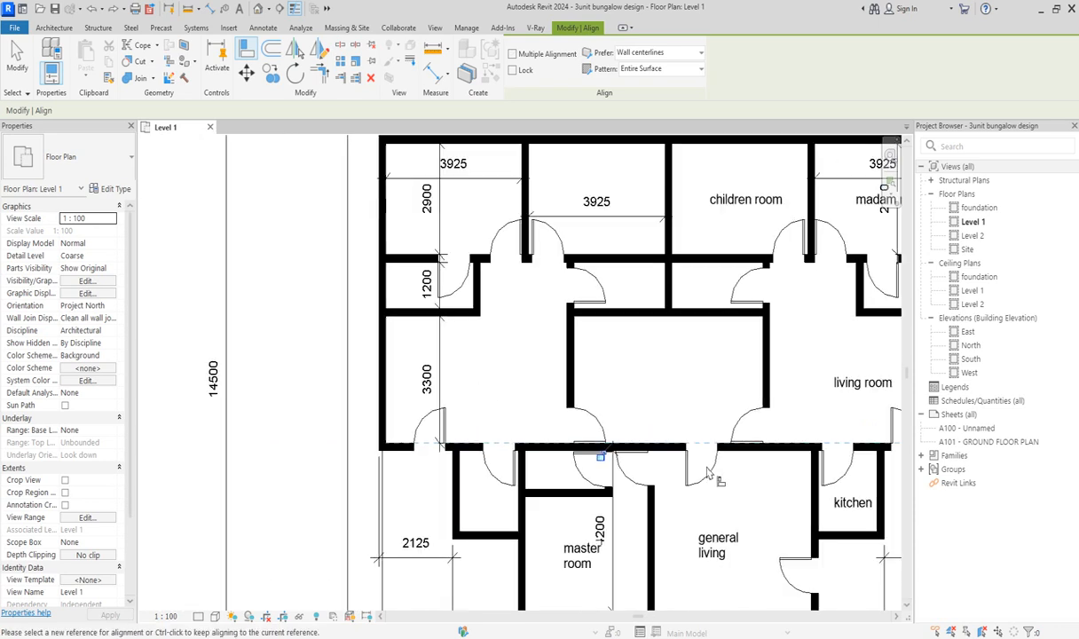
Align the west small room's door with its east partition, and the door in the adjacent passage with the wall above it
{"action": "scroll", "coordinate": [674, 452], "scroll_direction": "up", "scroll_amount": 3}
{"action": "scroll", "coordinate": [774, 448], "scroll_direction": "down", "scroll_amount": 3}
{"action": "scroll", "coordinate": [559, 270], "scroll_direction": "up", "scroll_amount": 4}
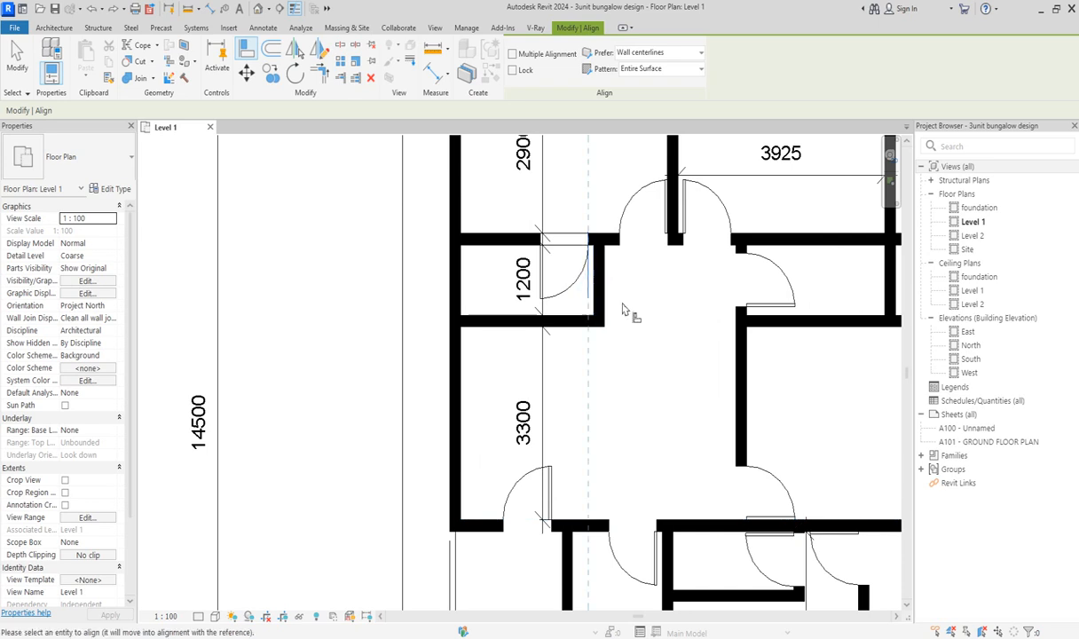
{"action": "left_click", "coordinate": [591, 275]}
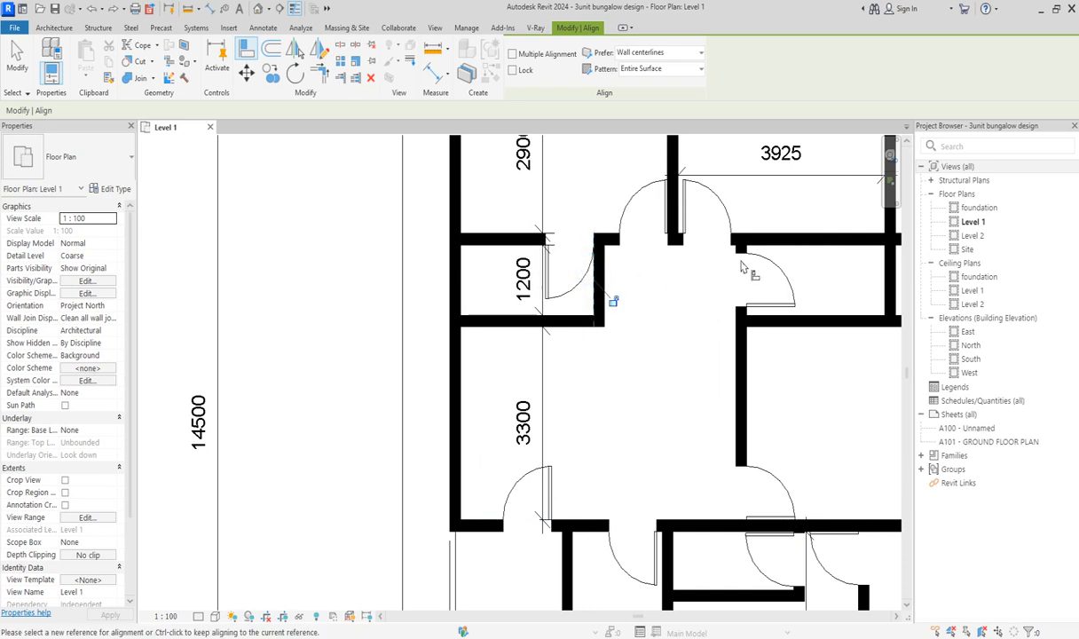
{"action": "scroll", "coordinate": [607, 385], "scroll_direction": "down", "scroll_amount": 4}
{"action": "scroll", "coordinate": [742, 310], "scroll_direction": "up", "scroll_amount": 2}
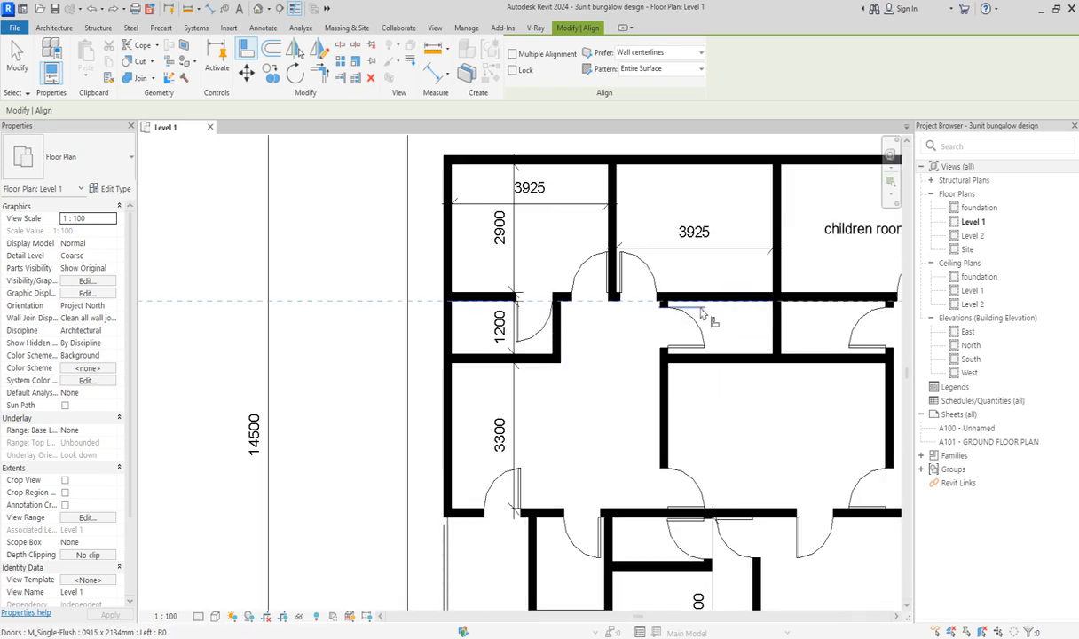
Align the paired bedroom doors with the faces of the children/madam room partition and the matching west partition, and end Align
{"action": "scroll", "coordinate": [763, 306], "scroll_direction": "down", "scroll_amount": 4}
{"action": "scroll", "coordinate": [819, 322], "scroll_direction": "up", "scroll_amount": 3}
{"action": "left_click", "coordinate": [806, 257]}
{"action": "scroll", "coordinate": [805, 315], "scroll_direction": "up", "scroll_amount": 3}
{"action": "left_click", "coordinate": [809, 302]}
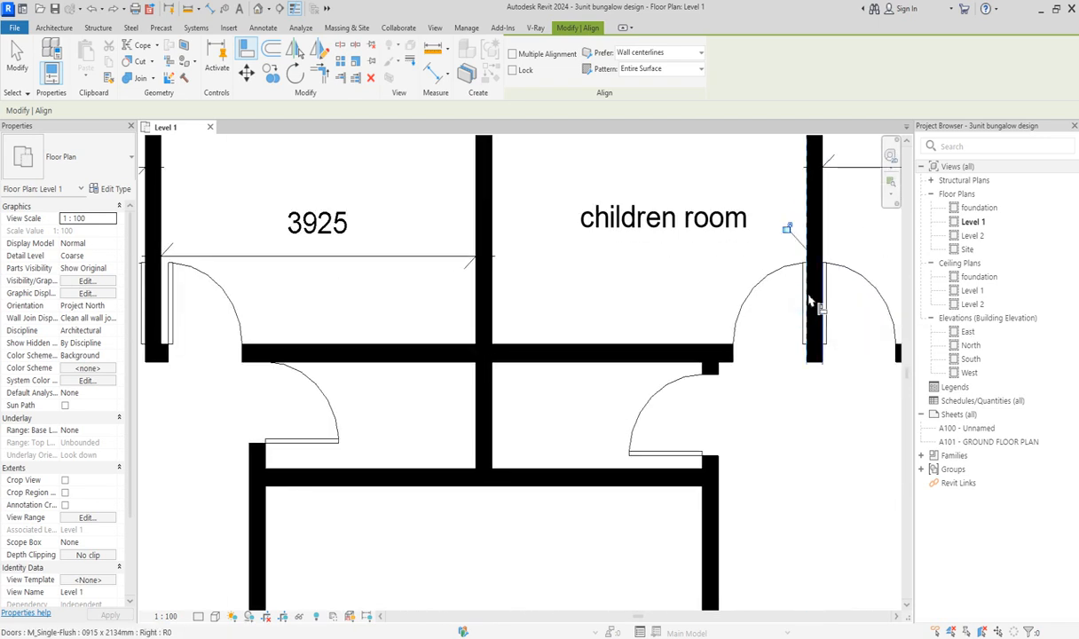
{"action": "scroll", "coordinate": [395, 241], "scroll_direction": "down", "scroll_amount": 2}
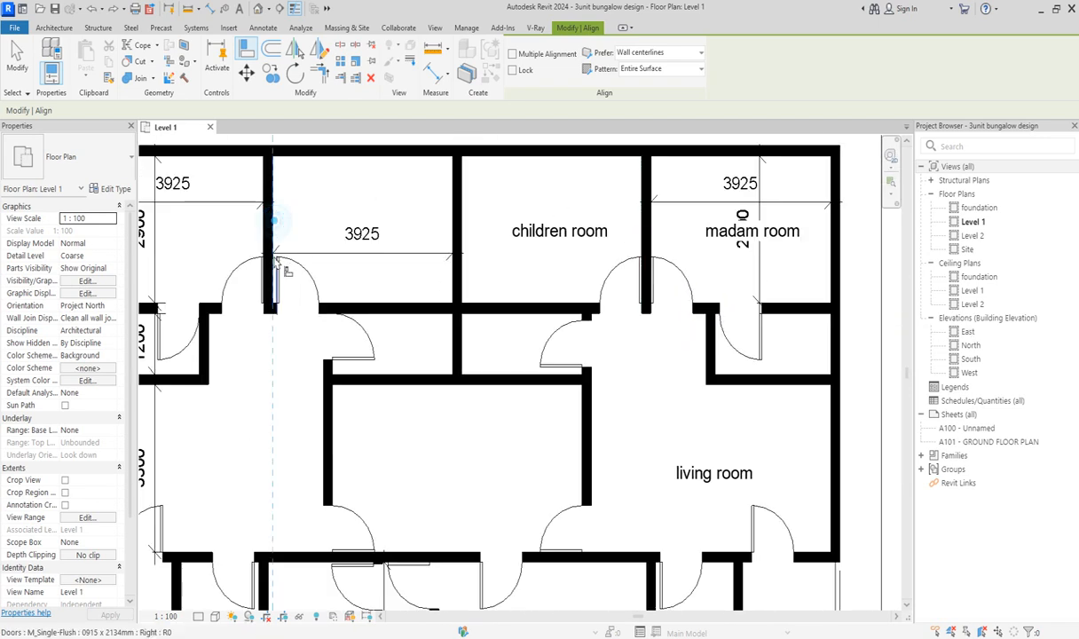
{"action": "scroll", "coordinate": [271, 266], "scroll_direction": "down", "scroll_amount": 5}
{"action": "key", "text": "Escape"}
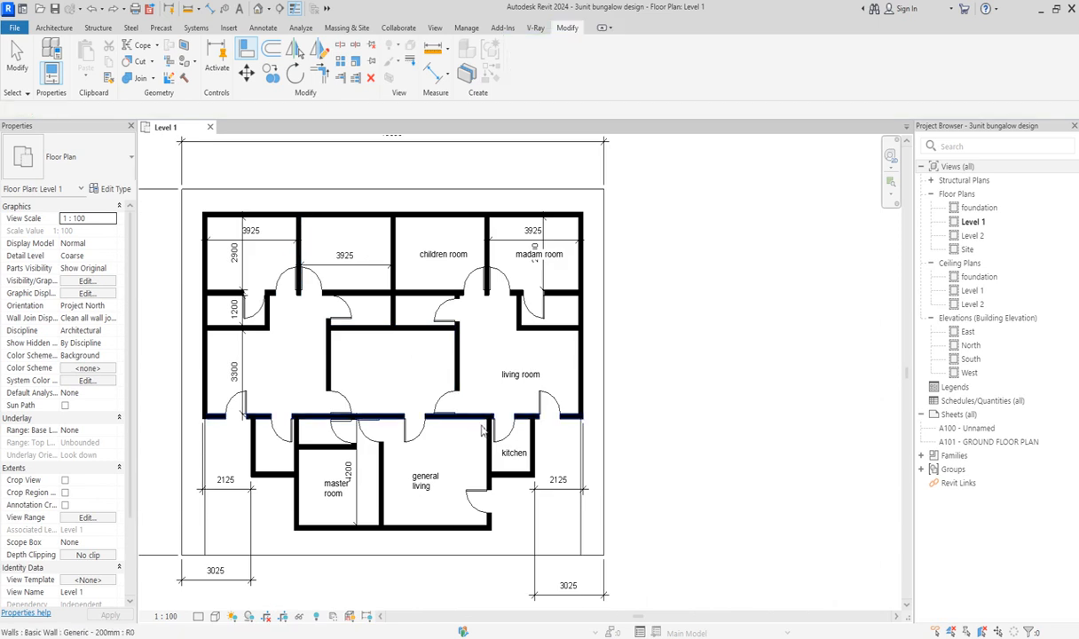
Align the kitchen door with the east face of the general living room's east wall
{"action": "scroll", "coordinate": [510, 462], "scroll_direction": "up", "scroll_amount": 5}
{"action": "left_click", "coordinate": [245, 51]}
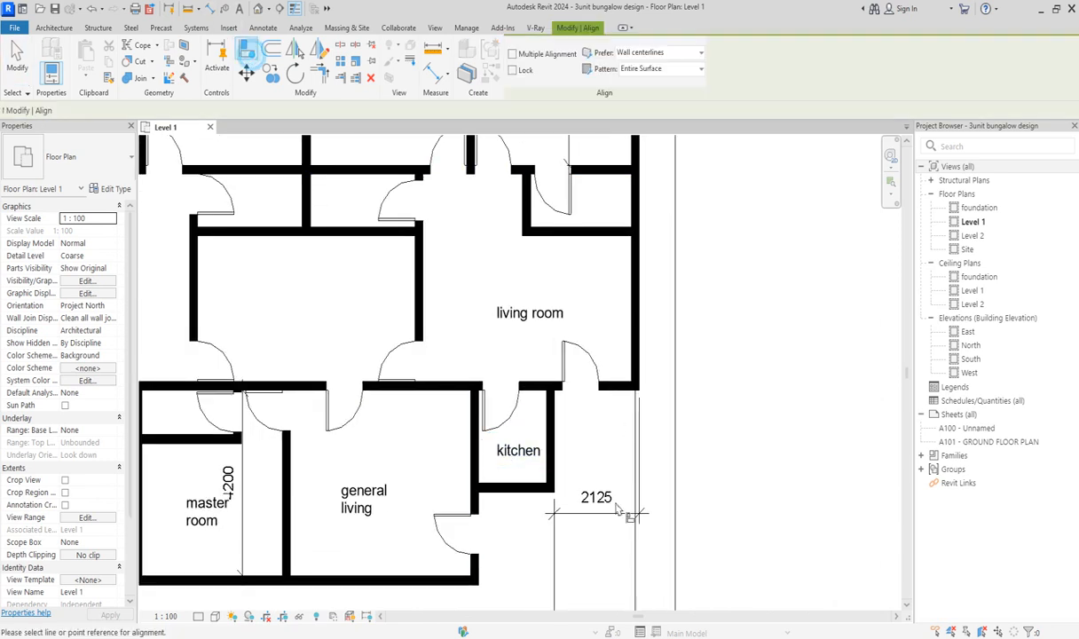
{"action": "left_click", "coordinate": [479, 462]}
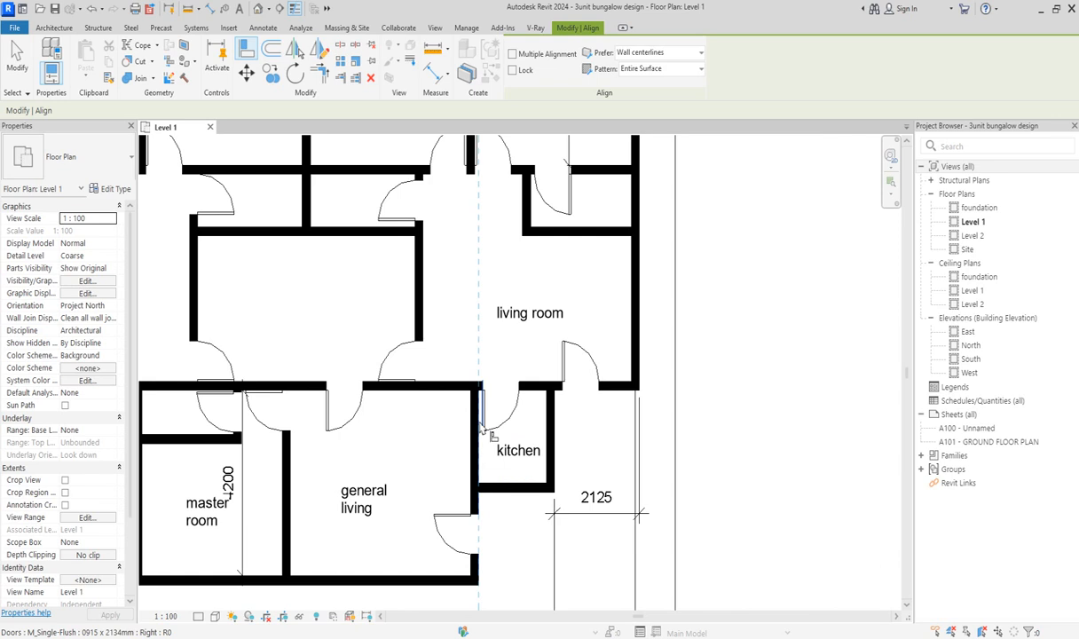
{"action": "scroll", "coordinate": [723, 513], "scroll_direction": "down", "scroll_amount": 3}
Align the west living space's exterior door with the outer face of the west projection's wall and flip it to swing outward
{"action": "scroll", "coordinate": [426, 430], "scroll_direction": "up", "scroll_amount": 8}
{"action": "left_click", "coordinate": [422, 405]}
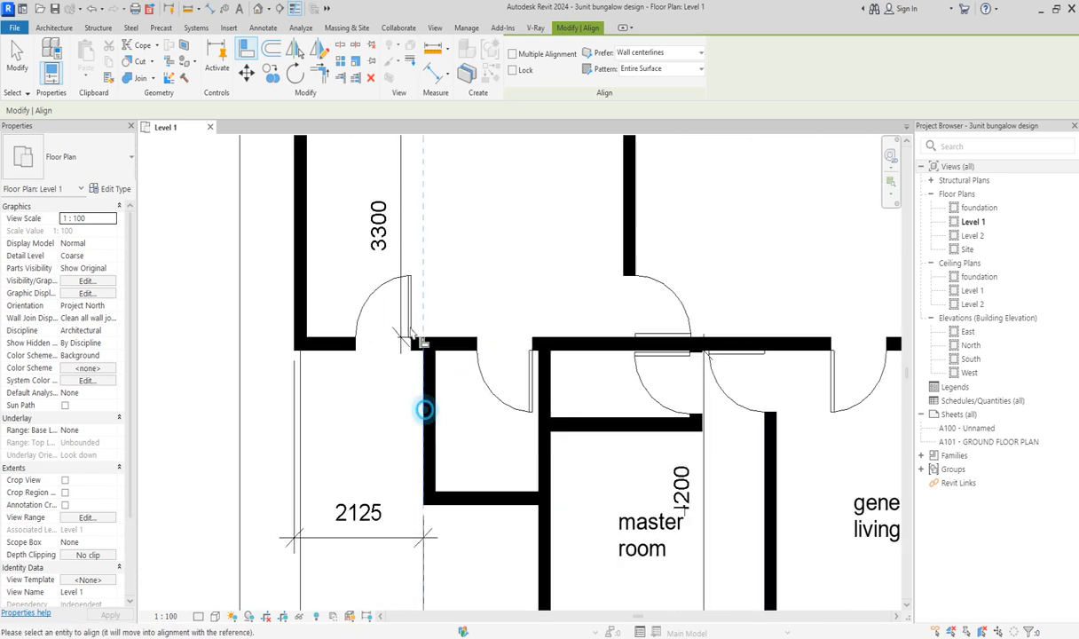
{"action": "left_click", "coordinate": [415, 280]}
{"action": "key", "text": "Escape"}
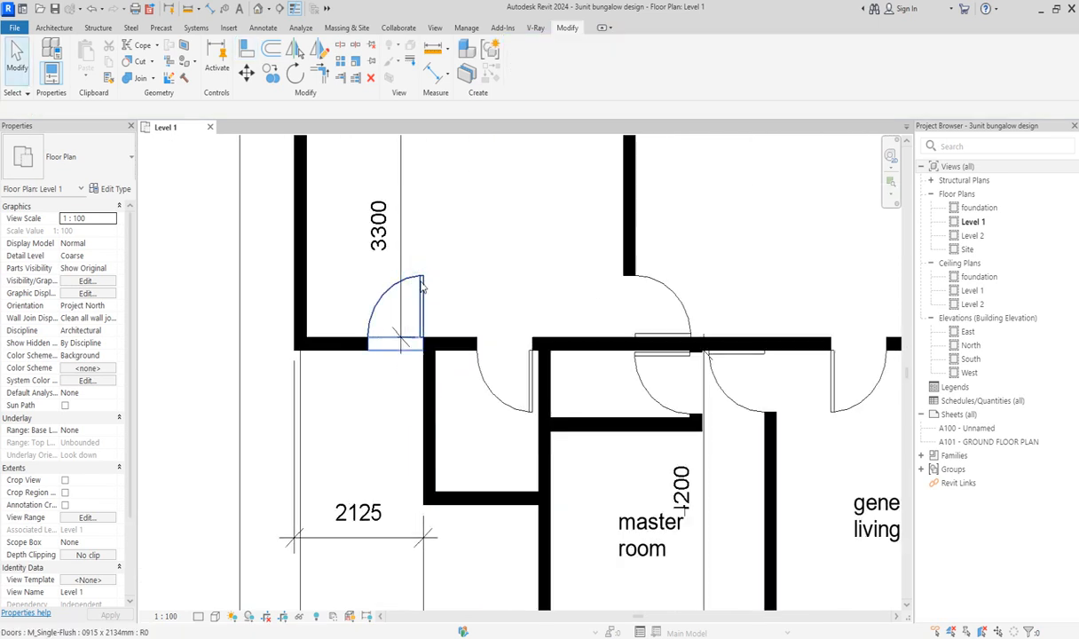
{"action": "left_click", "coordinate": [398, 307]}
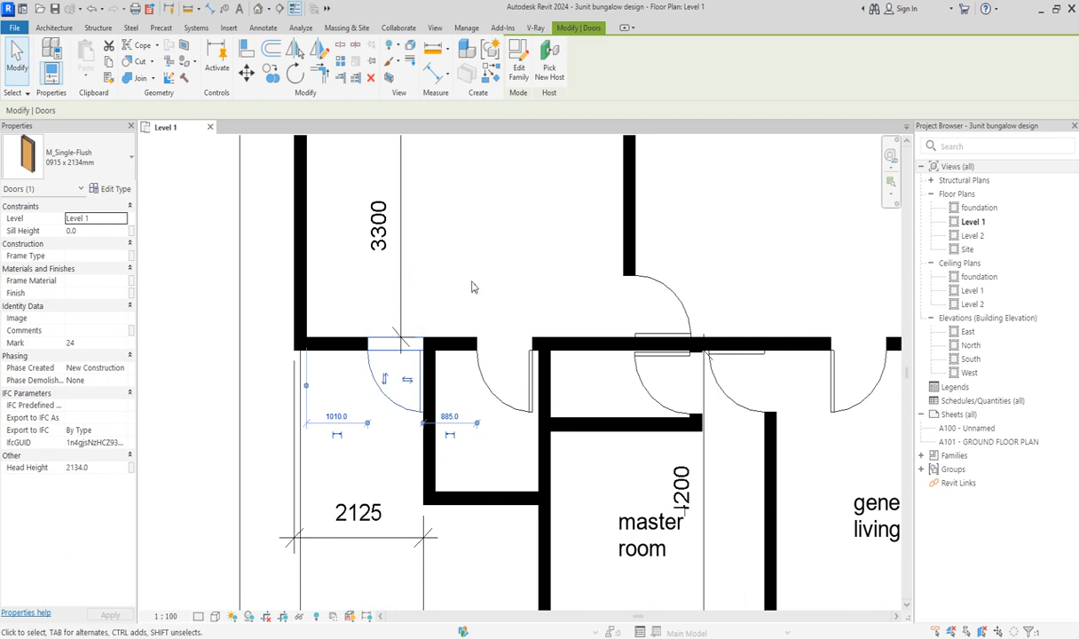
{"action": "left_click", "coordinate": [472, 283]}
Align the door of the unlabelled room west of the master room with the outer face of the master room's west wall
{"action": "scroll", "coordinate": [472, 282], "scroll_direction": "down", "scroll_amount": 5}
{"action": "scroll", "coordinate": [778, 395], "scroll_direction": "up", "scroll_amount": 4}
{"action": "scroll", "coordinate": [778, 395], "scroll_direction": "down", "scroll_amount": 1}
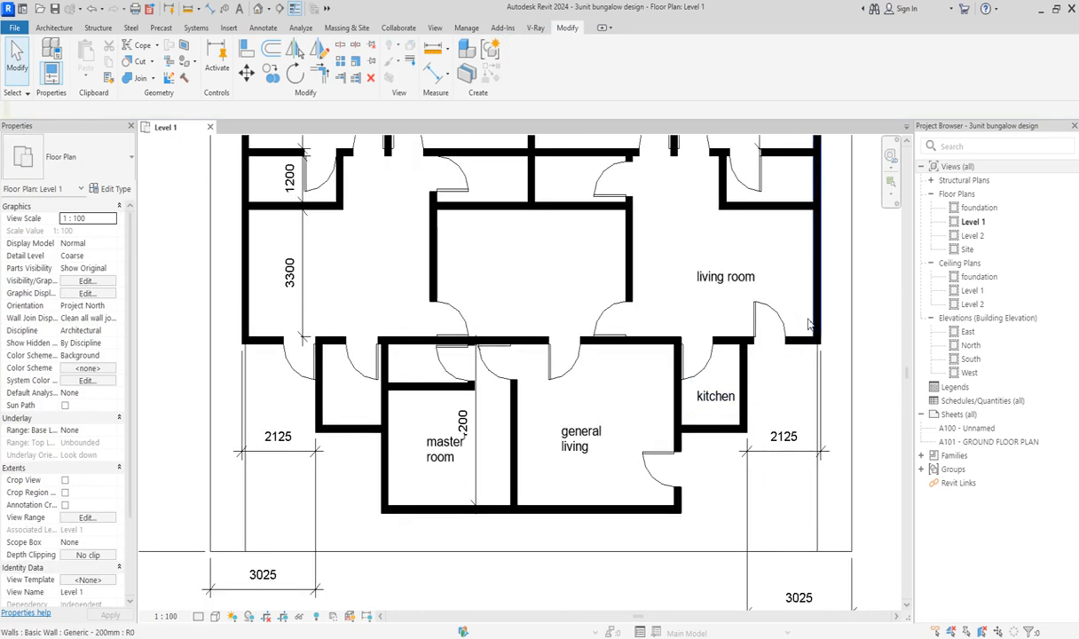
{"action": "left_click", "coordinate": [246, 48]}
{"action": "scroll", "coordinate": [373, 393], "scroll_direction": "up", "scroll_amount": 2}
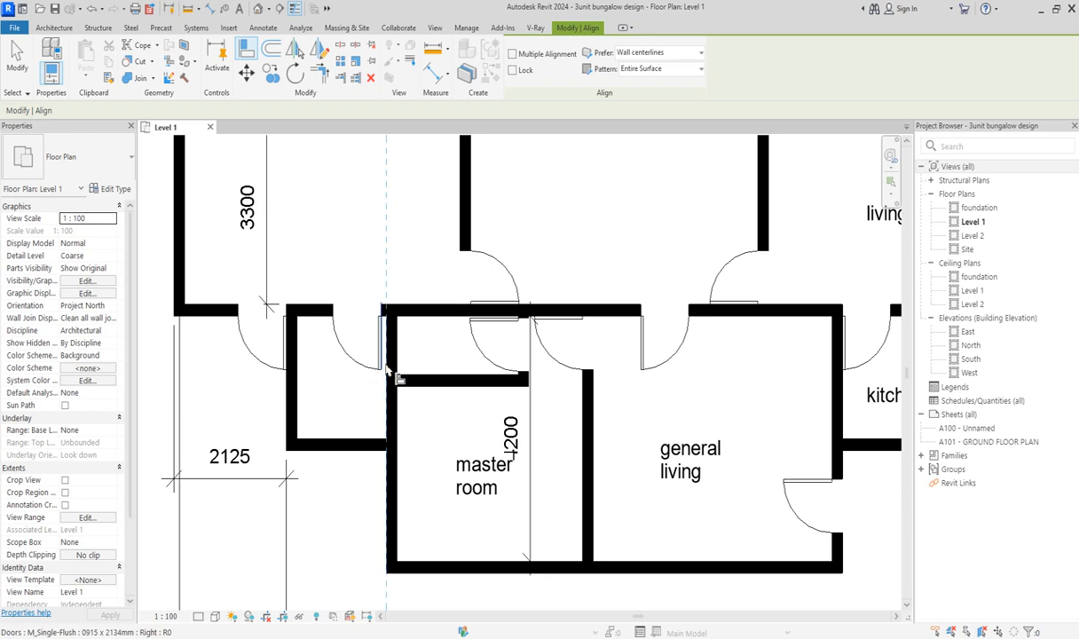
{"action": "scroll", "coordinate": [357, 433], "scroll_direction": "down", "scroll_amount": 4}
{"action": "key", "text": "Escape"}
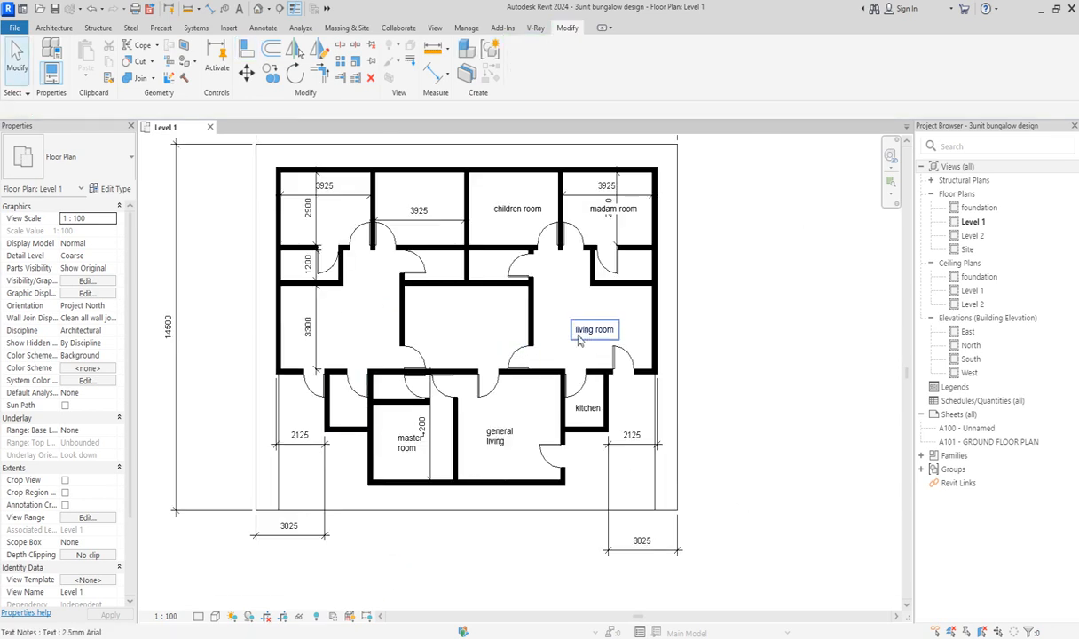
Flip the hinge side of the doors in the east and west small rooms below the corner bedrooms
{"action": "scroll", "coordinate": [612, 267], "scroll_direction": "up", "scroll_amount": 1}
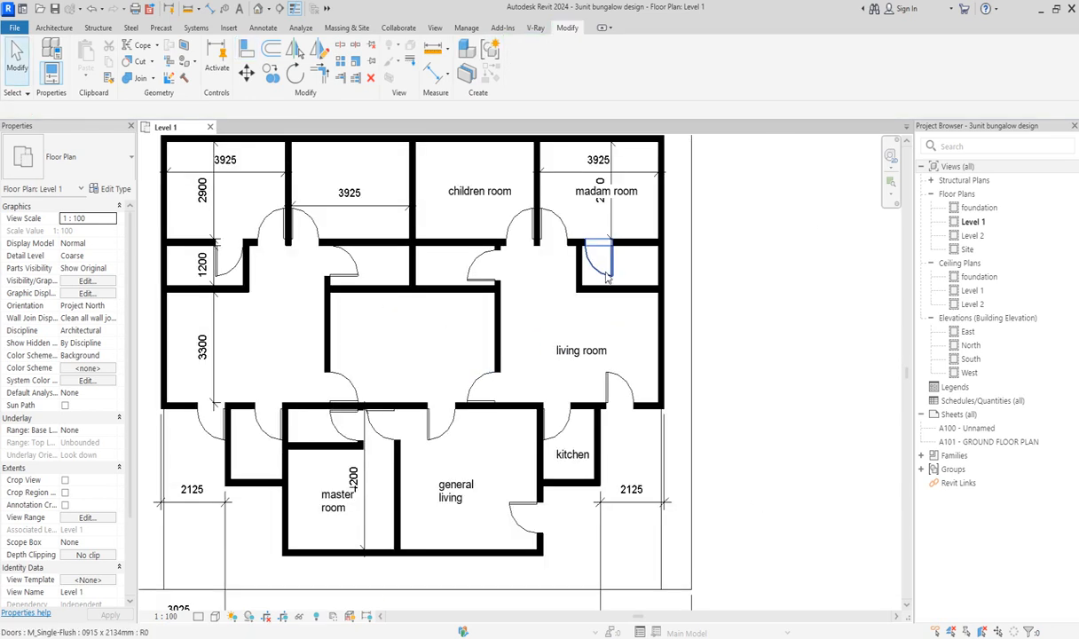
{"action": "left_click", "coordinate": [603, 261]}
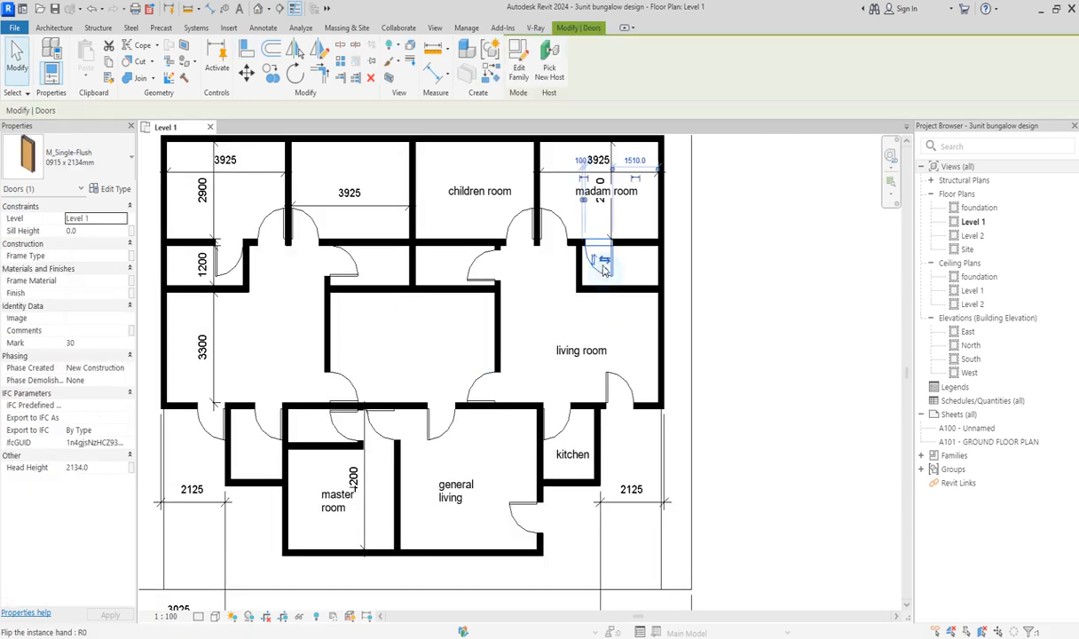
{"action": "left_click", "coordinate": [226, 259]}
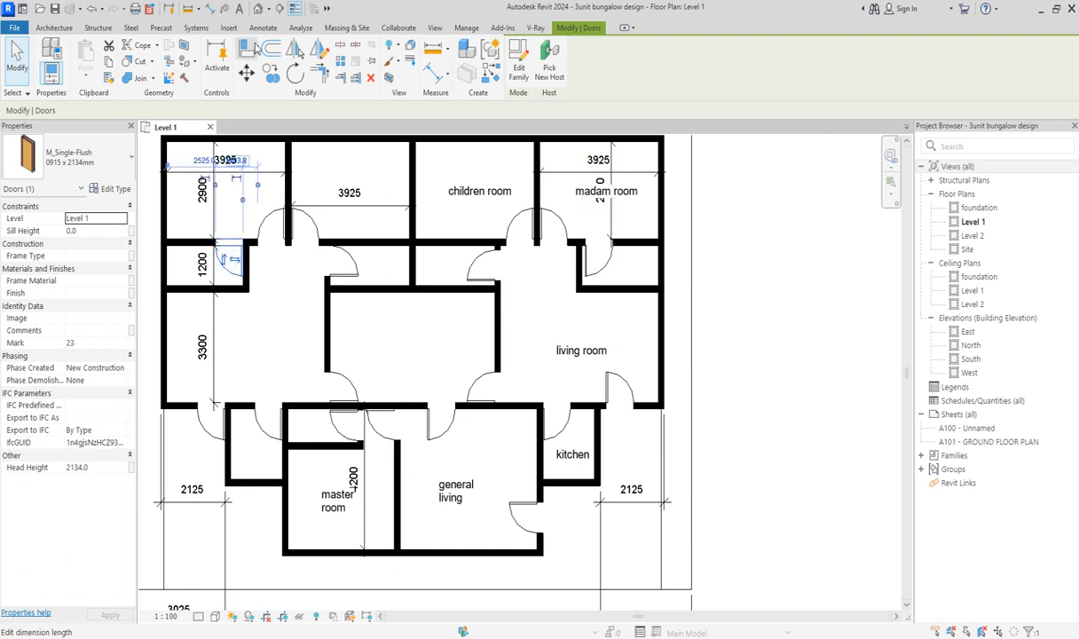
Align the east small room's door with the inner face of that room's west partition, and end Align
{"action": "left_click", "coordinate": [247, 49]}
{"action": "scroll", "coordinate": [585, 299], "scroll_direction": "up", "scroll_amount": 2}
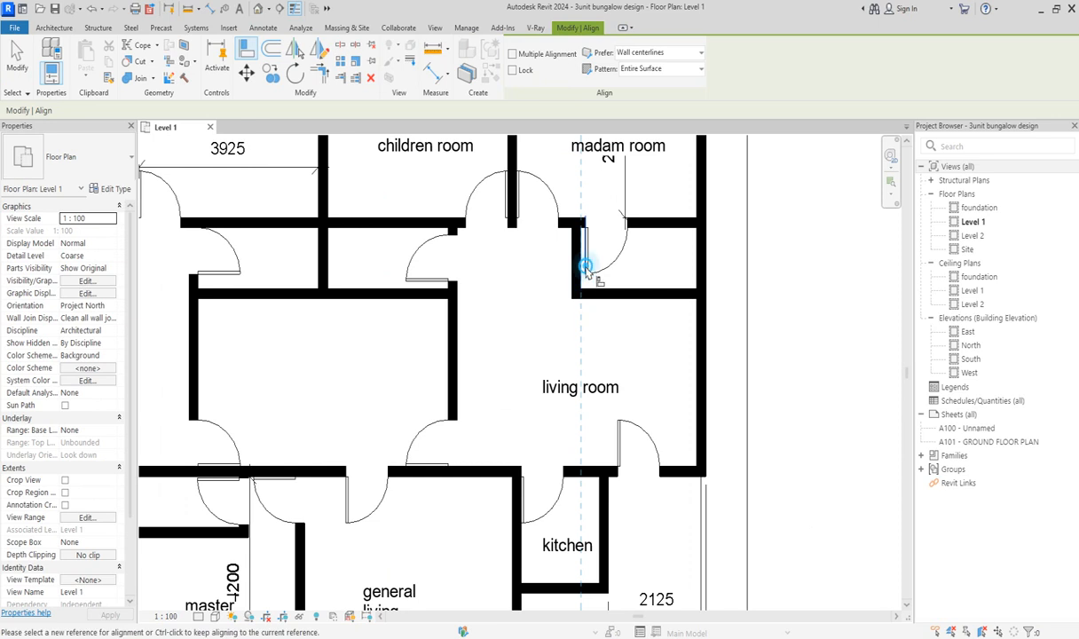
{"action": "scroll", "coordinate": [577, 257], "scroll_direction": "down", "scroll_amount": 5}
{"action": "scroll", "coordinate": [435, 304], "scroll_direction": "up", "scroll_amount": 6}
{"action": "scroll", "coordinate": [436, 304], "scroll_direction": "down", "scroll_amount": 3}
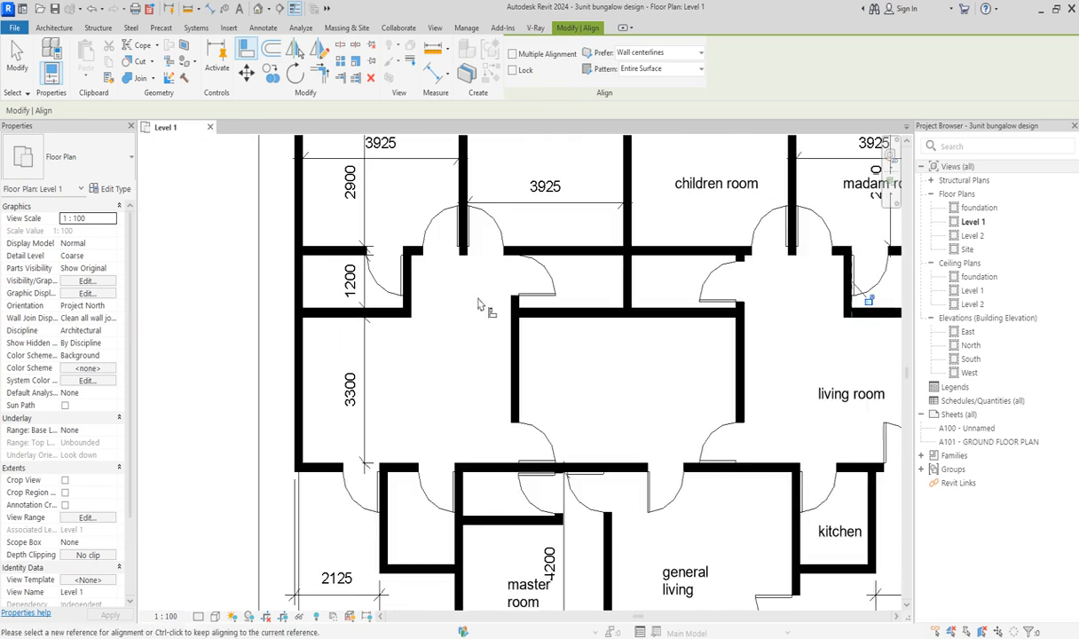
{"action": "key", "text": "Escape"}
Mirror the children room, madam room, living room and kitchen labels to the west unit about an axis drawn along the central partition
{"action": "scroll", "coordinate": [561, 262], "scroll_direction": "down", "scroll_amount": 2}
{"action": "left_click", "coordinate": [562, 253]}
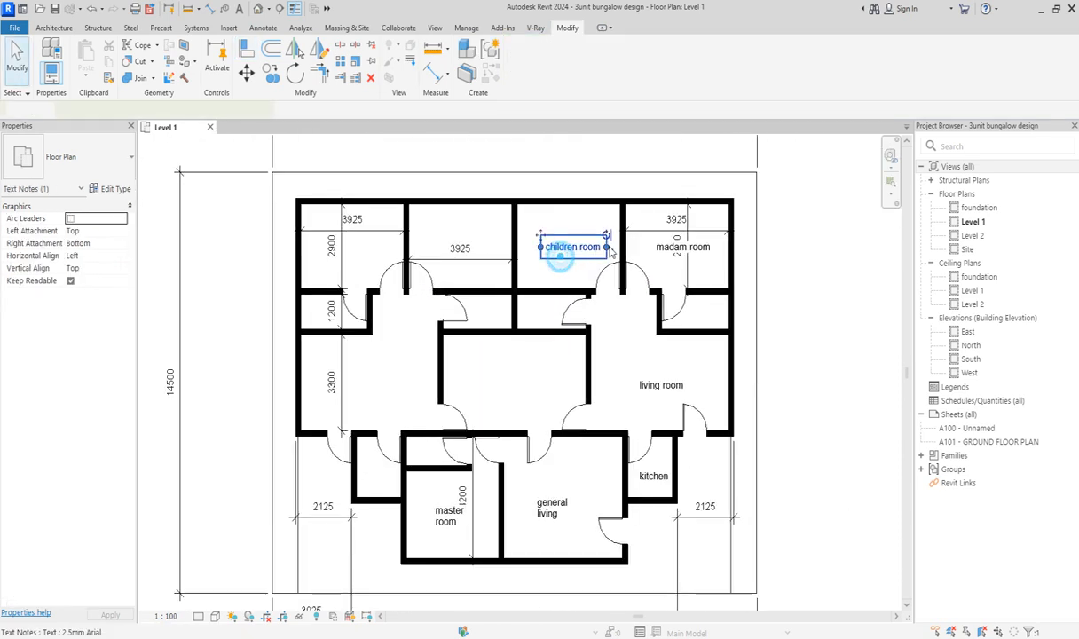
{"action": "left_click", "coordinate": [697, 251], "text": "ctrl"}
{"action": "left_click", "coordinate": [658, 381], "text": "ctrl"}
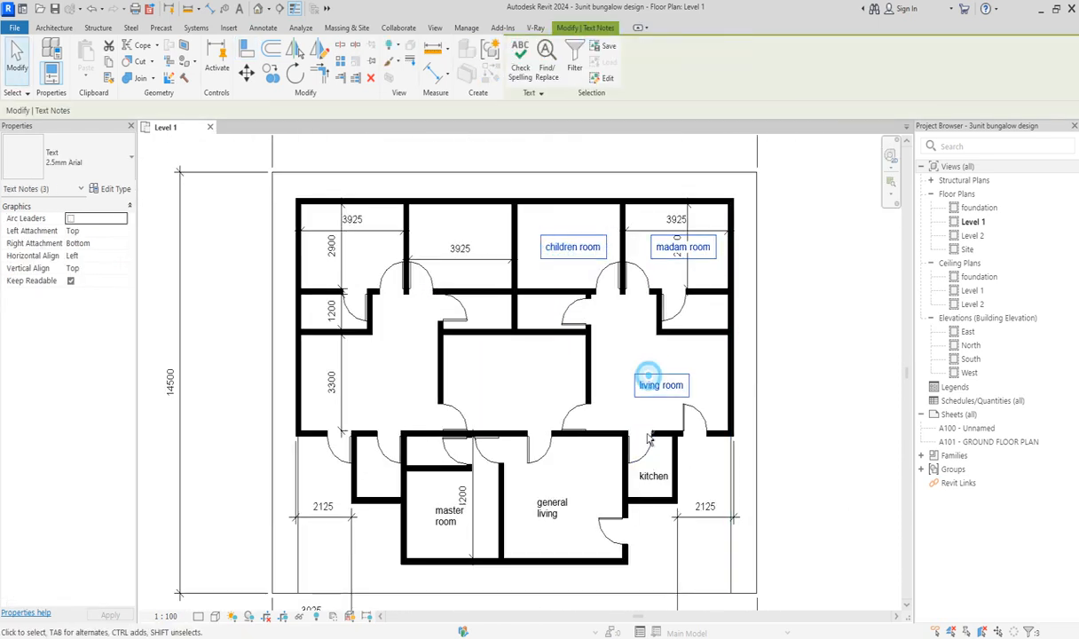
{"action": "left_click", "coordinate": [320, 52]}
{"action": "scroll", "coordinate": [512, 192], "scroll_direction": "up", "scroll_amount": 4}
{"action": "left_click", "coordinate": [517, 229]}
{"action": "left_click", "coordinate": [519, 180]}
{"action": "scroll", "coordinate": [514, 221], "scroll_direction": "down", "scroll_amount": 4}
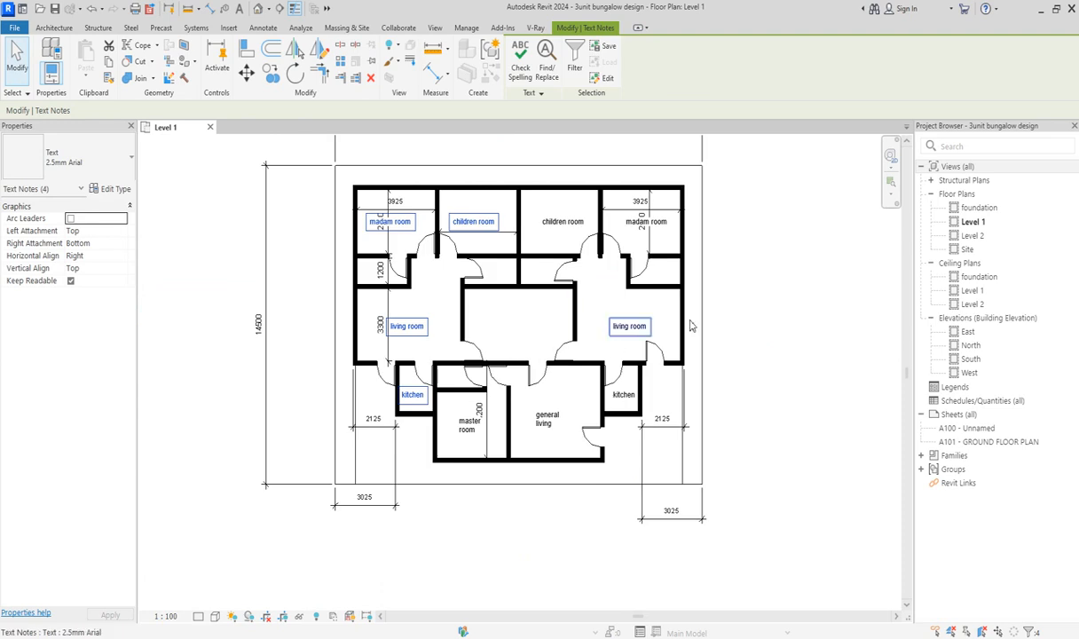
{"action": "left_click", "coordinate": [853, 307]}
Align the door of the small room below the west children room with the upper face of the wall south of it
{"action": "scroll", "coordinate": [498, 252], "scroll_direction": "up", "scroll_amount": 5}
{"action": "scroll", "coordinate": [390, 410], "scroll_direction": "down", "scroll_amount": 2}
{"action": "scroll", "coordinate": [396, 382], "scroll_direction": "up", "scroll_amount": 3}
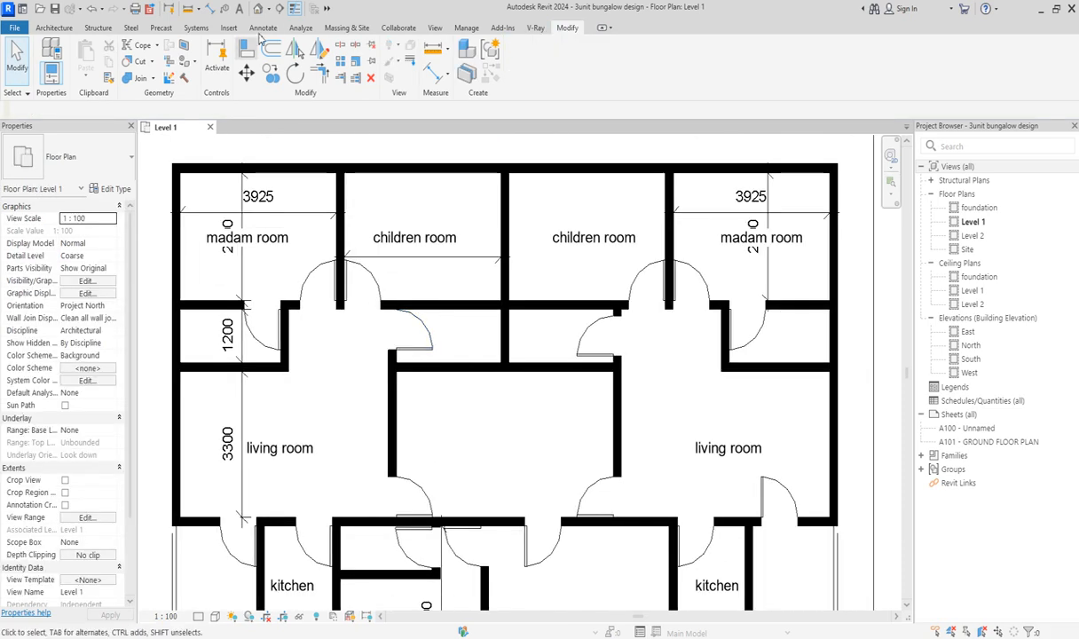
{"action": "left_click", "coordinate": [248, 50]}
{"action": "left_click", "coordinate": [453, 364]}
{"action": "left_click", "coordinate": [424, 357]}
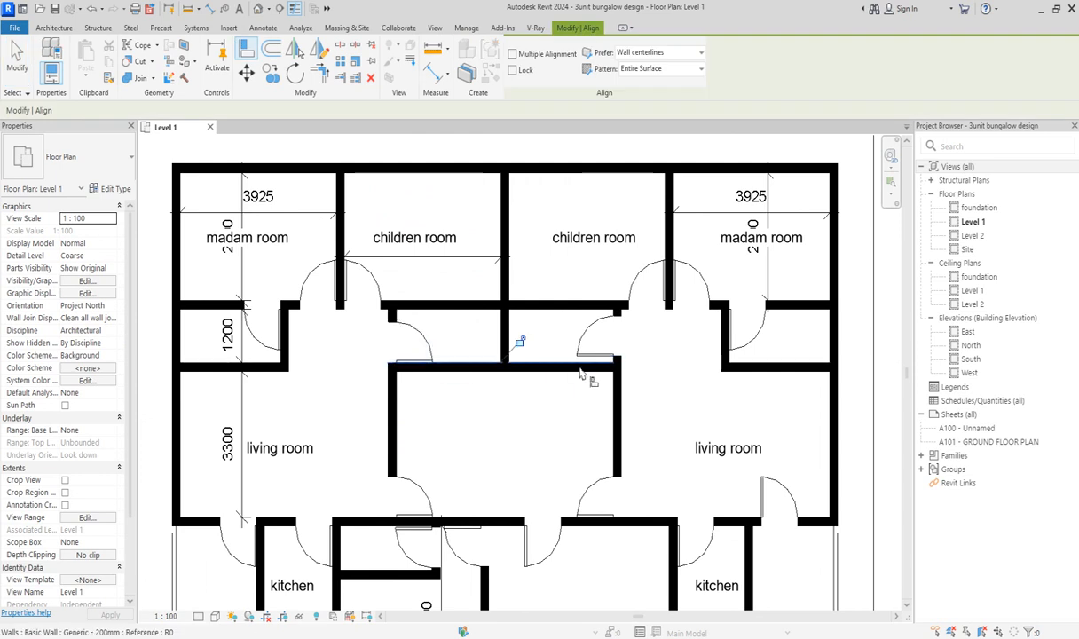
End Align and move the master room's vertical 4200 dimension line west, clear of the room label
{"action": "scroll", "coordinate": [541, 383], "scroll_direction": "down", "scroll_amount": 4}
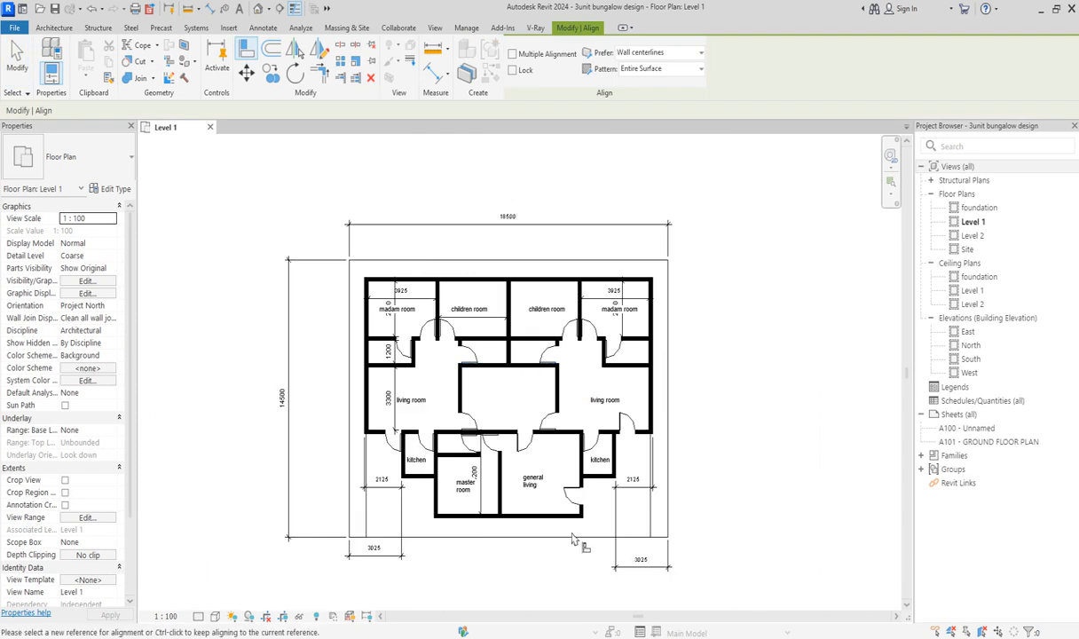
{"action": "scroll", "coordinate": [572, 538], "scroll_direction": "up", "scroll_amount": 3}
{"action": "key", "text": "Escape"}
{"action": "scroll", "coordinate": [510, 441], "scroll_direction": "up", "scroll_amount": 2}
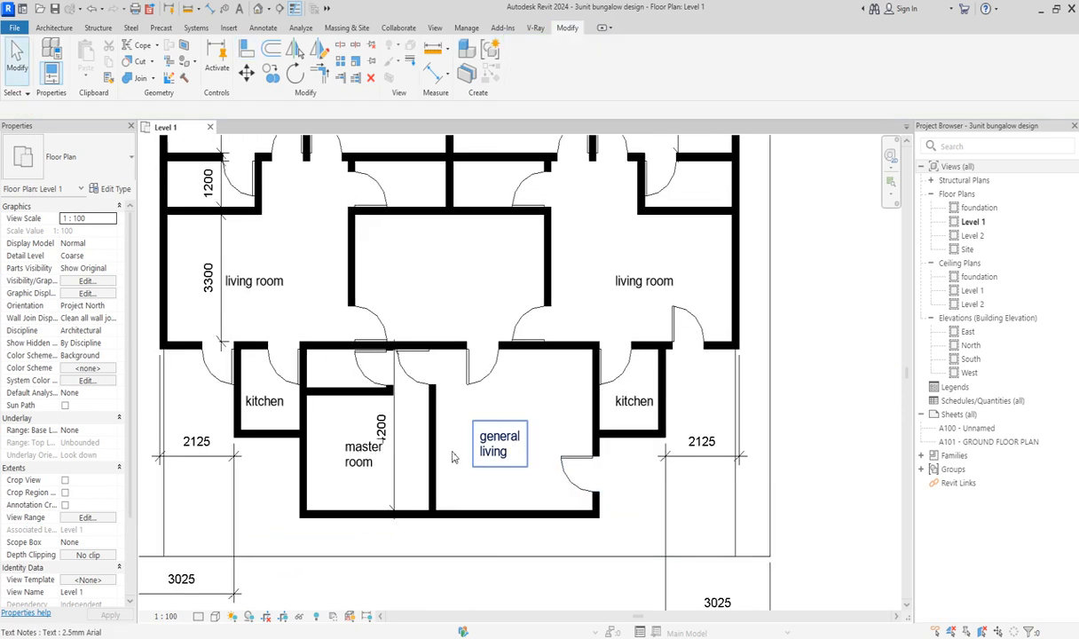
{"action": "left_click", "coordinate": [368, 423]}
{"action": "left_click_drag", "start_coordinate": [368, 419], "coordinate": [307, 414]}
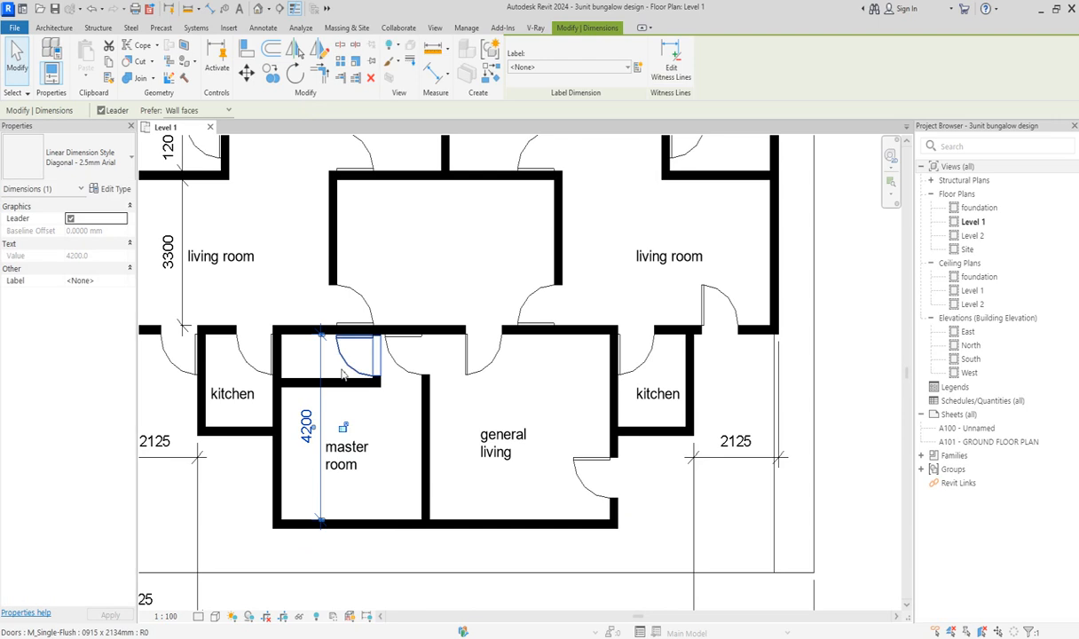
Flip the hinge side of the door in the general living room's east wall
{"action": "scroll", "coordinate": [444, 408], "scroll_direction": "down", "scroll_amount": 2}
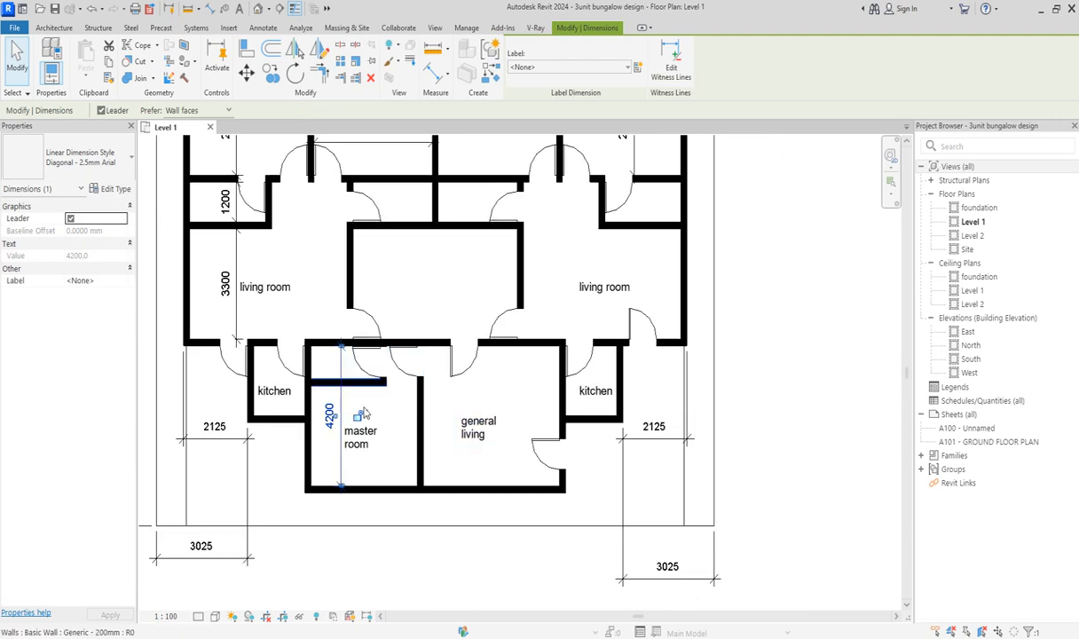
{"action": "scroll", "coordinate": [503, 444], "scroll_direction": "up", "scroll_amount": 2}
{"action": "scroll", "coordinate": [503, 448], "scroll_direction": "down", "scroll_amount": 2}
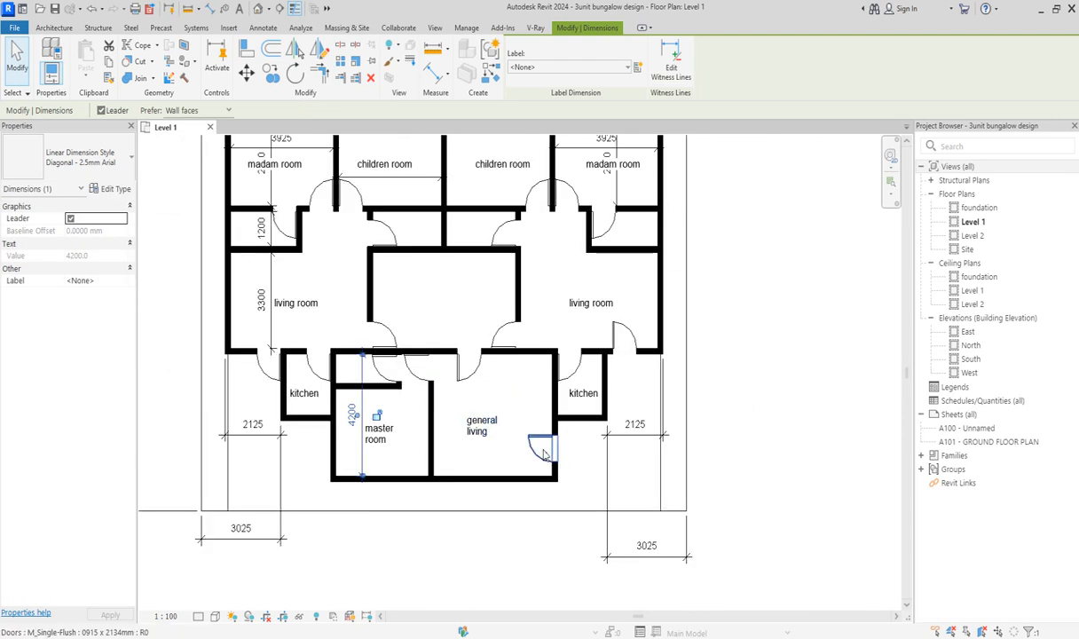
{"action": "left_click", "coordinate": [543, 455]}
{"action": "left_click", "coordinate": [523, 422]}
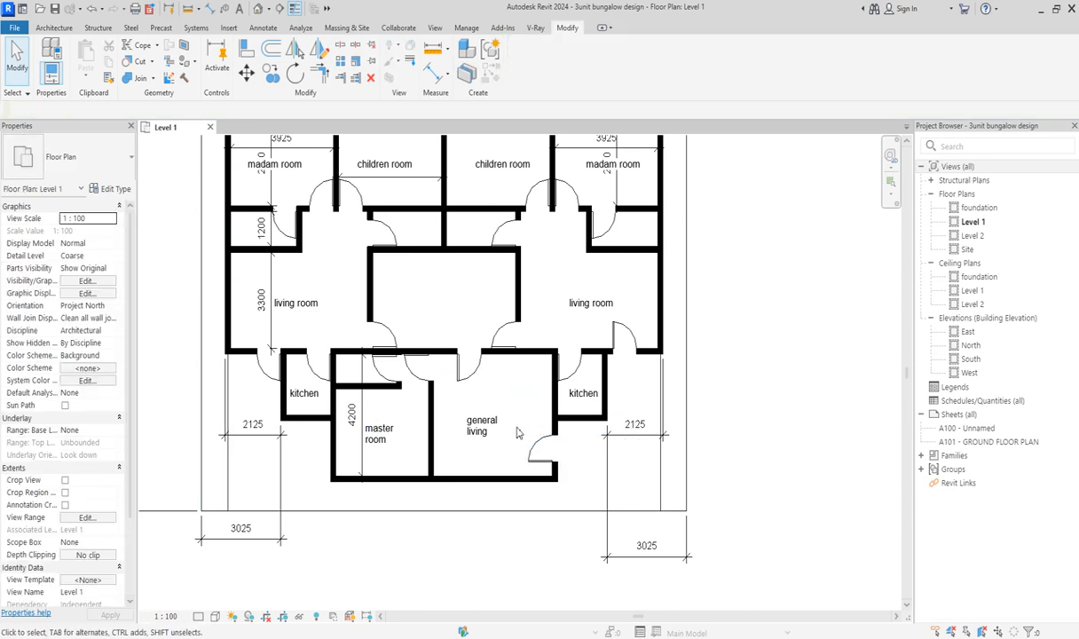
{"action": "scroll", "coordinate": [443, 424], "scroll_direction": "down", "scroll_amount": 2}
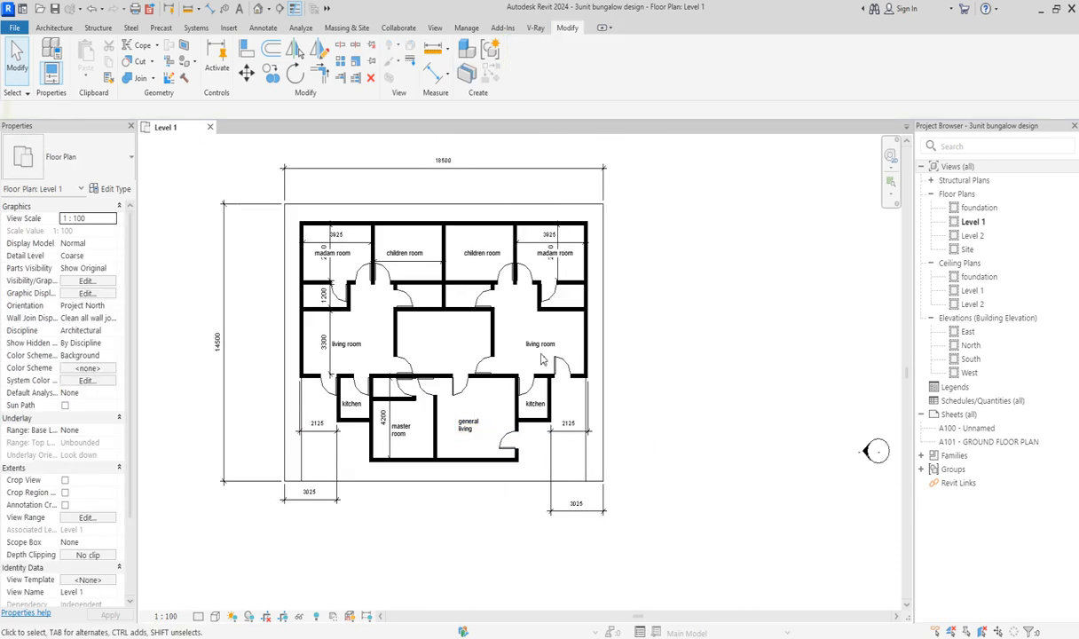
Start placing windows with the M_Fixed 0610 x 1220mm type
{"action": "left_click", "coordinate": [55, 28]}
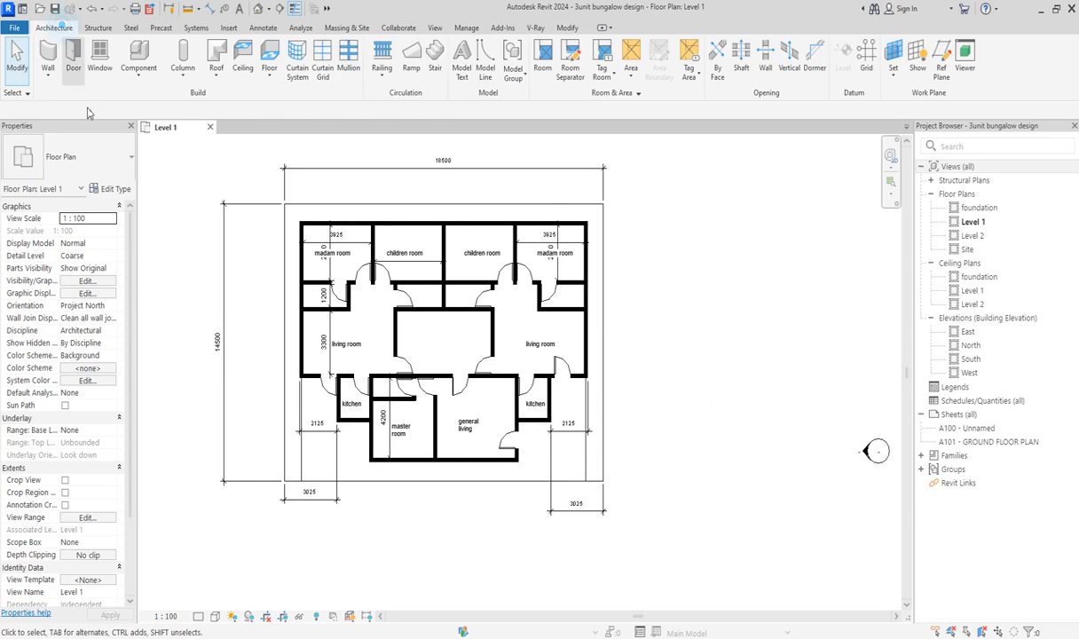
{"action": "left_click", "coordinate": [99, 58]}
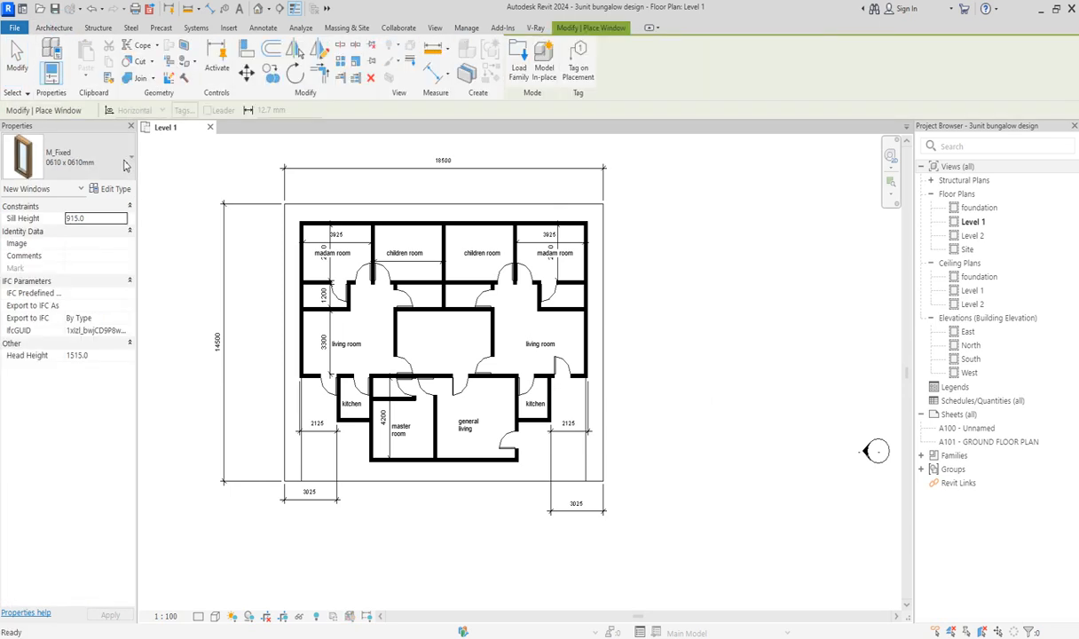
{"action": "left_click", "coordinate": [127, 165]}
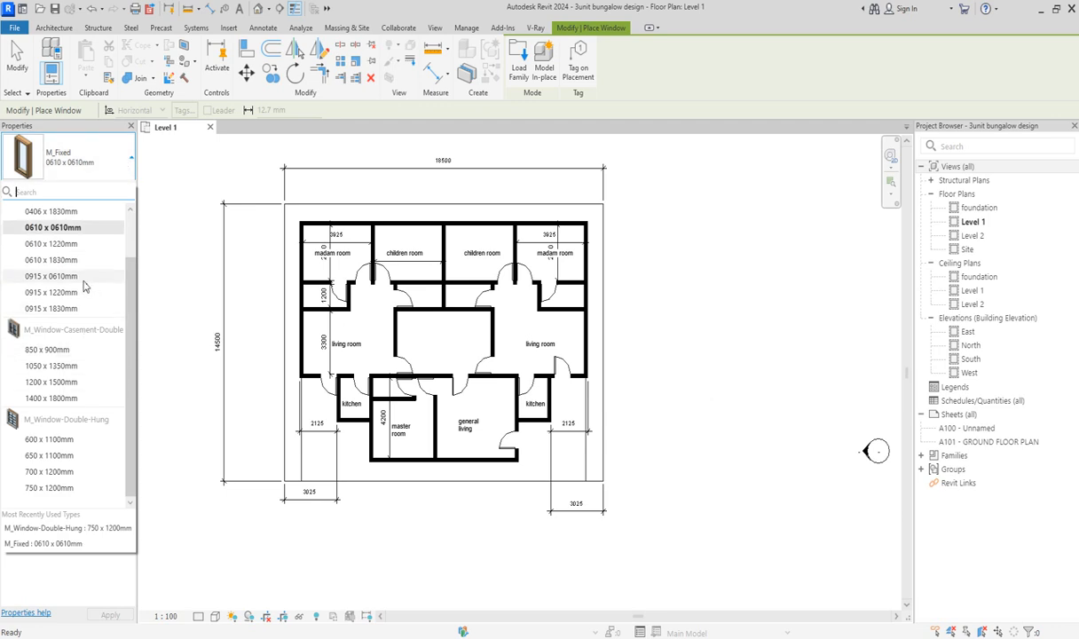
{"action": "left_click", "coordinate": [48, 244]}
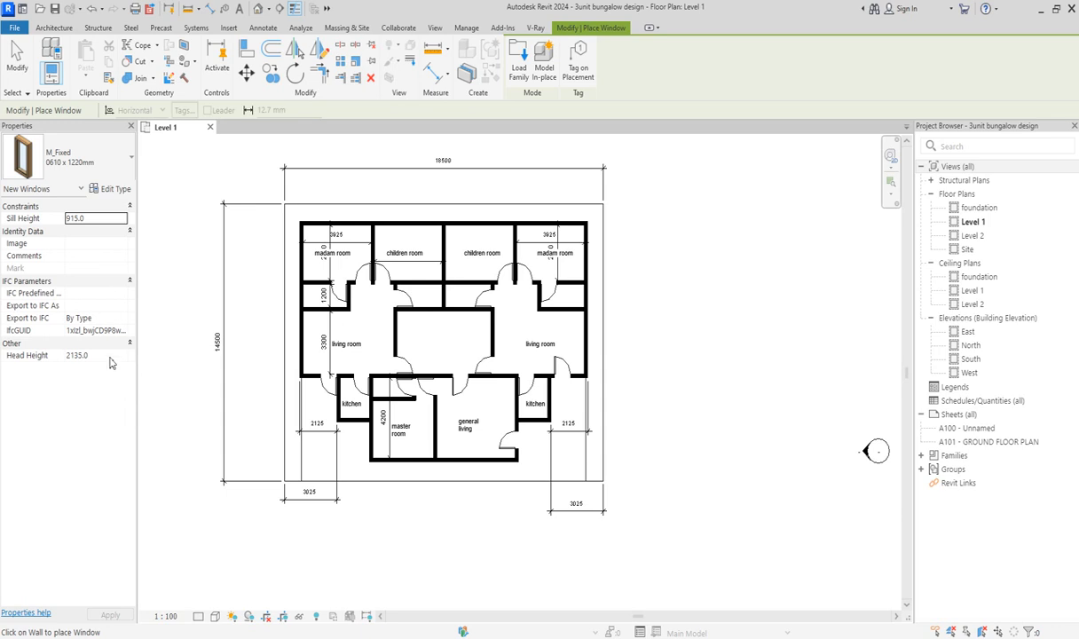
Set the window type's height to 1200 and width to 600, and the new windows' head height to 2100
{"action": "left_click", "coordinate": [114, 189]}
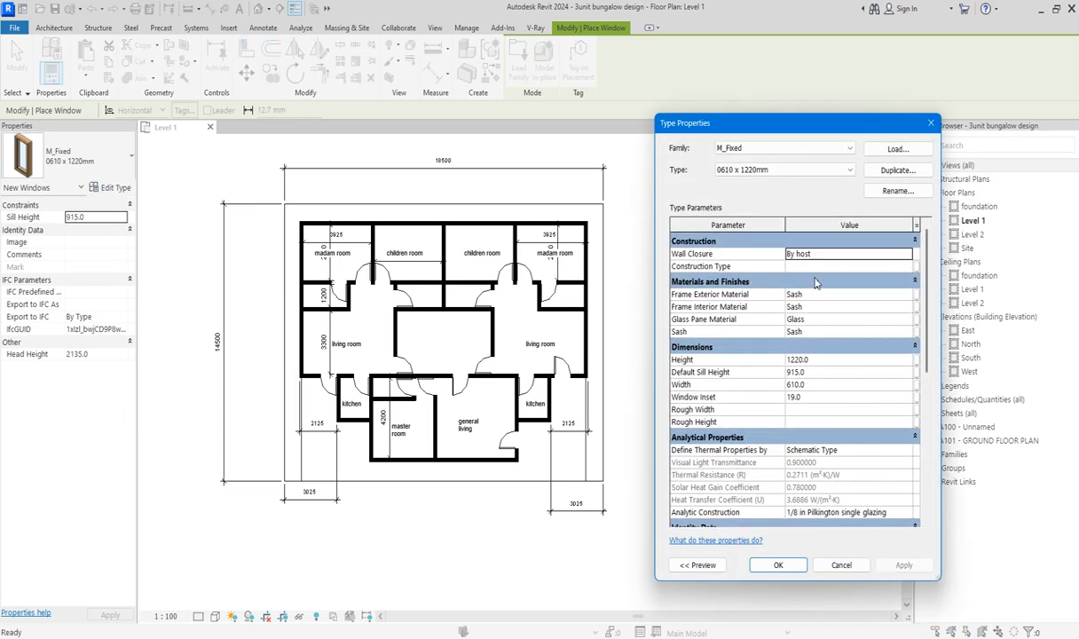
{"action": "left_click", "coordinate": [821, 361]}
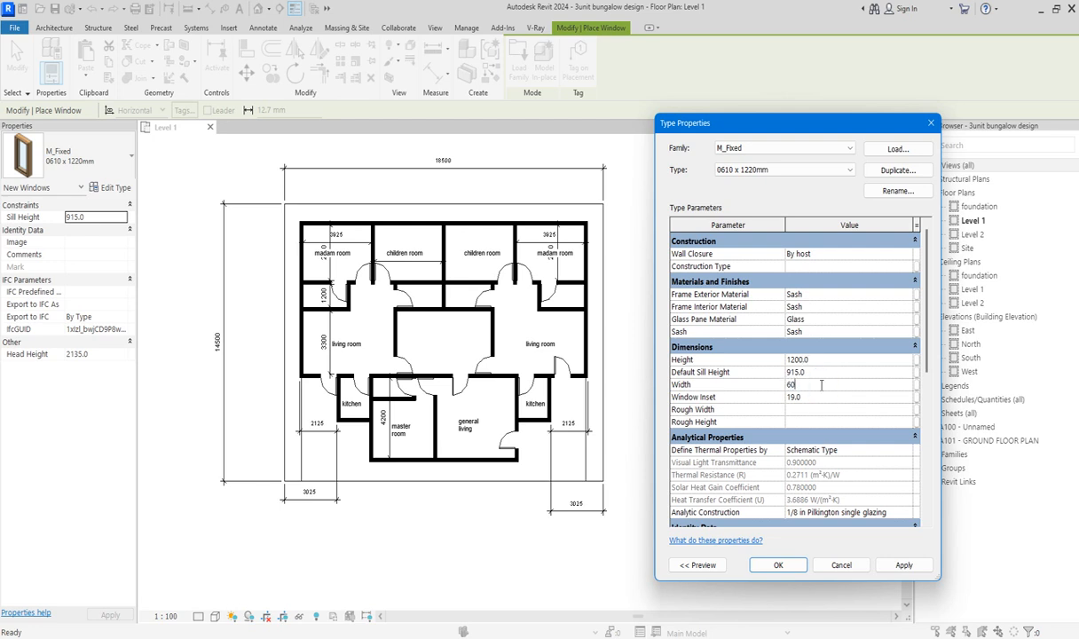
{"action": "left_click", "coordinate": [777, 565]}
{"action": "left_click", "coordinate": [99, 357]}
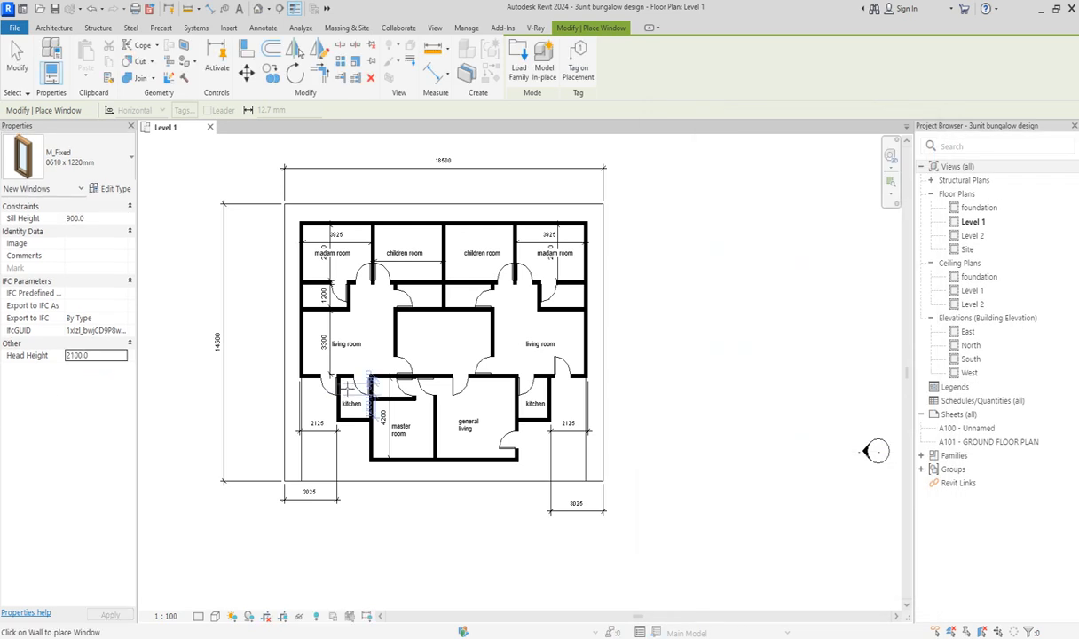
Place two windows in the west living room's outer west wall
{"action": "scroll", "coordinate": [348, 385], "scroll_direction": "up", "scroll_amount": 4}
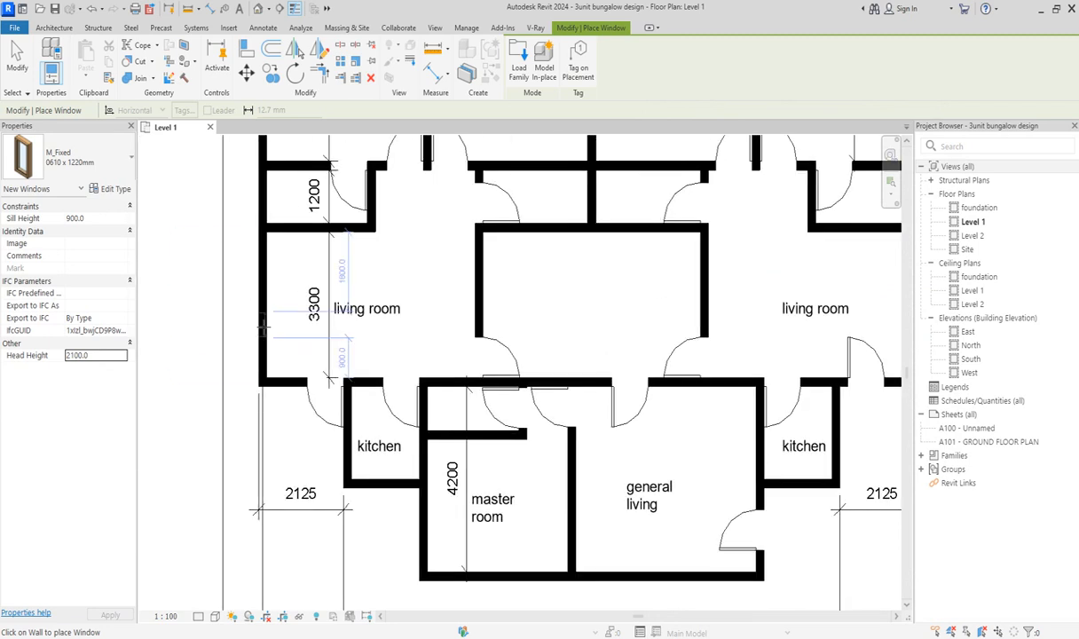
{"action": "left_click", "coordinate": [262, 317]}
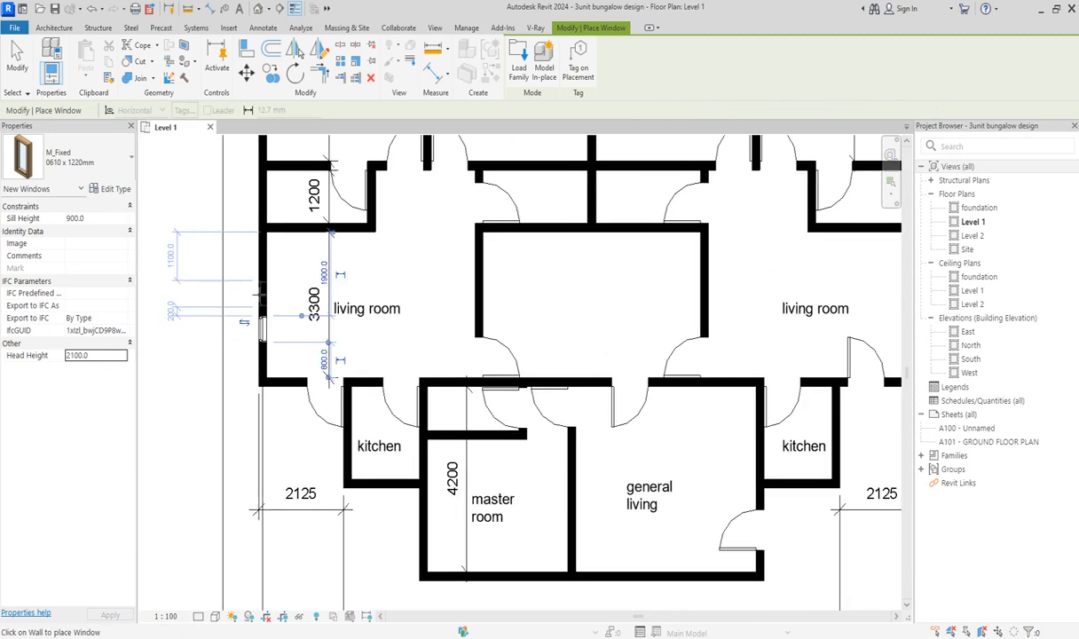
{"action": "scroll", "coordinate": [259, 288], "scroll_direction": "down", "scroll_amount": 3}
{"action": "scroll", "coordinate": [263, 266], "scroll_direction": "up", "scroll_amount": 2}
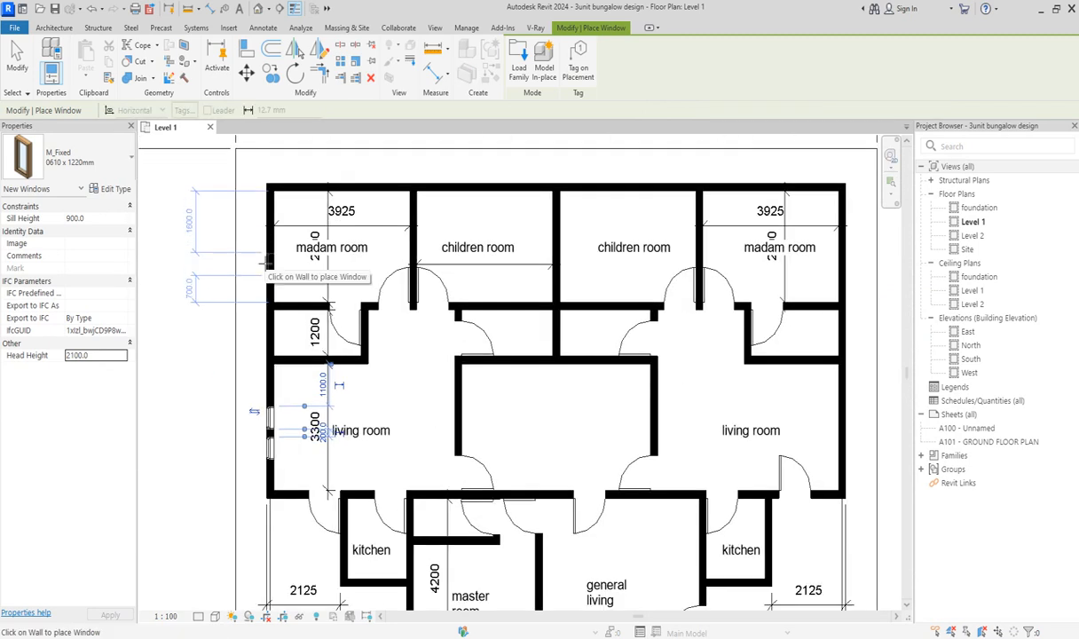
Place two windows in each of the west madam room's outer walls, west and north
{"action": "left_click", "coordinate": [266, 236]}
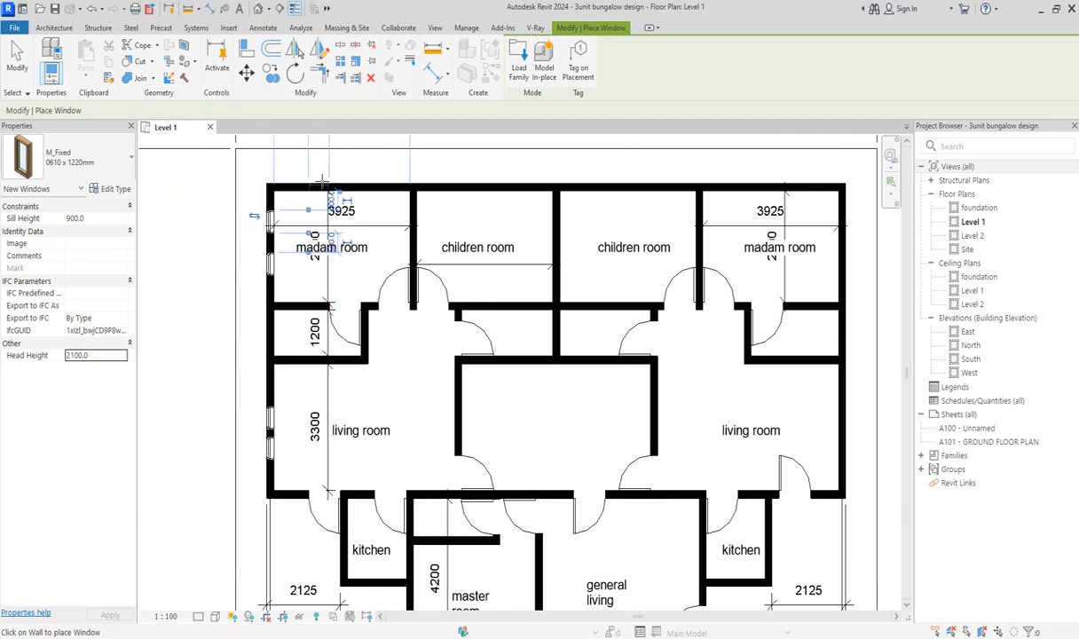
{"action": "left_click", "coordinate": [322, 182]}
{"action": "left_click", "coordinate": [360, 179]}
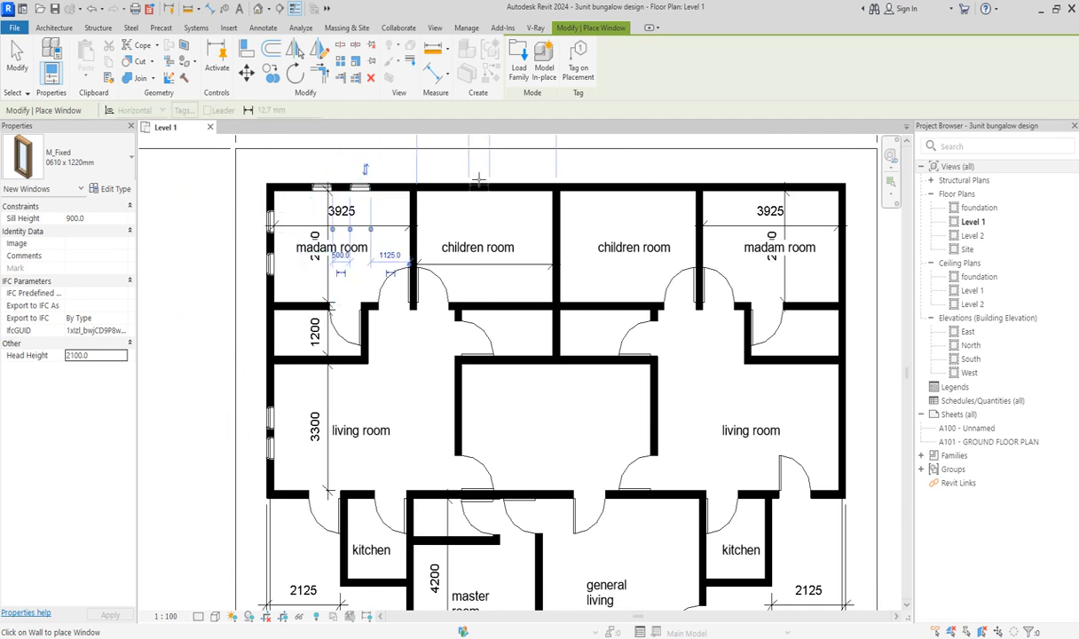
Place two windows in the north wall of each of the two children rooms
{"action": "left_click", "coordinate": [465, 182]}
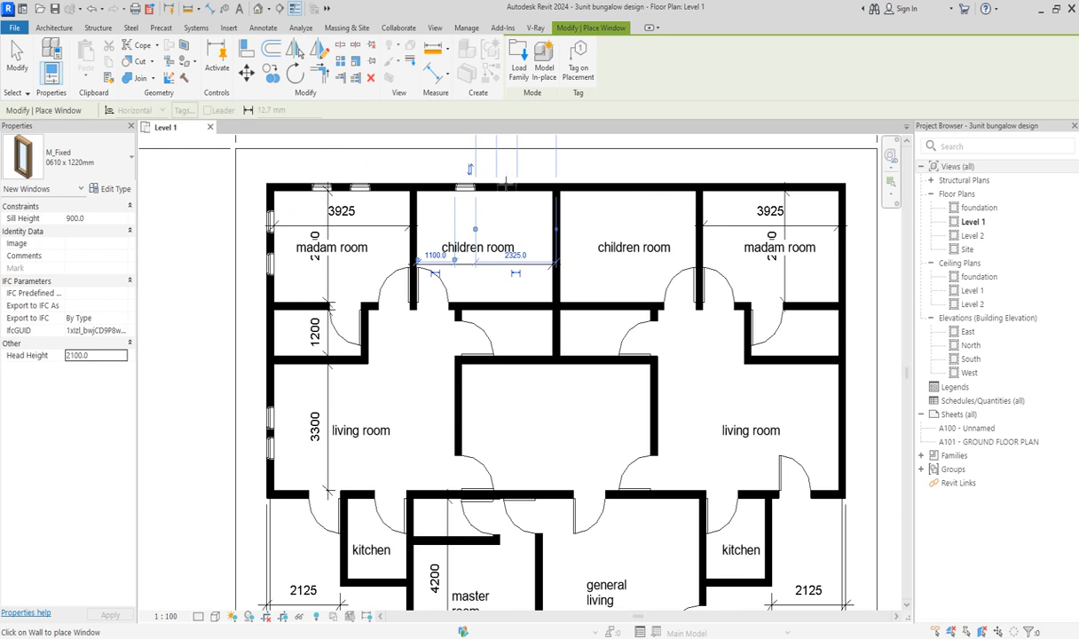
{"action": "left_click", "coordinate": [506, 182]}
{"action": "scroll", "coordinate": [517, 361], "scroll_direction": "down", "scroll_amount": 3}
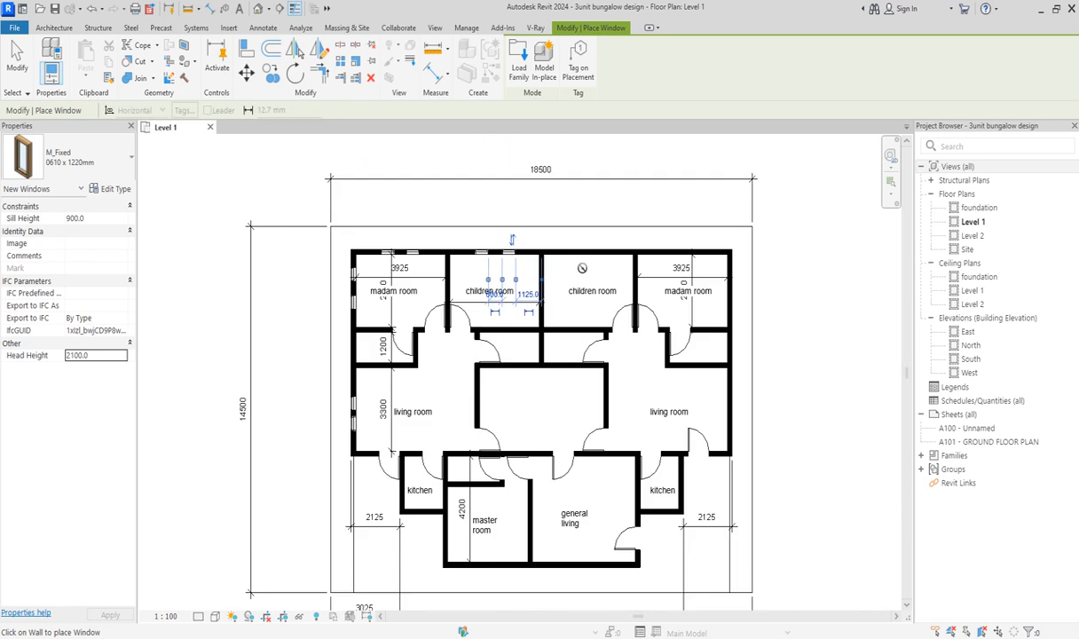
{"action": "scroll", "coordinate": [512, 278], "scroll_direction": "up", "scroll_amount": 4}
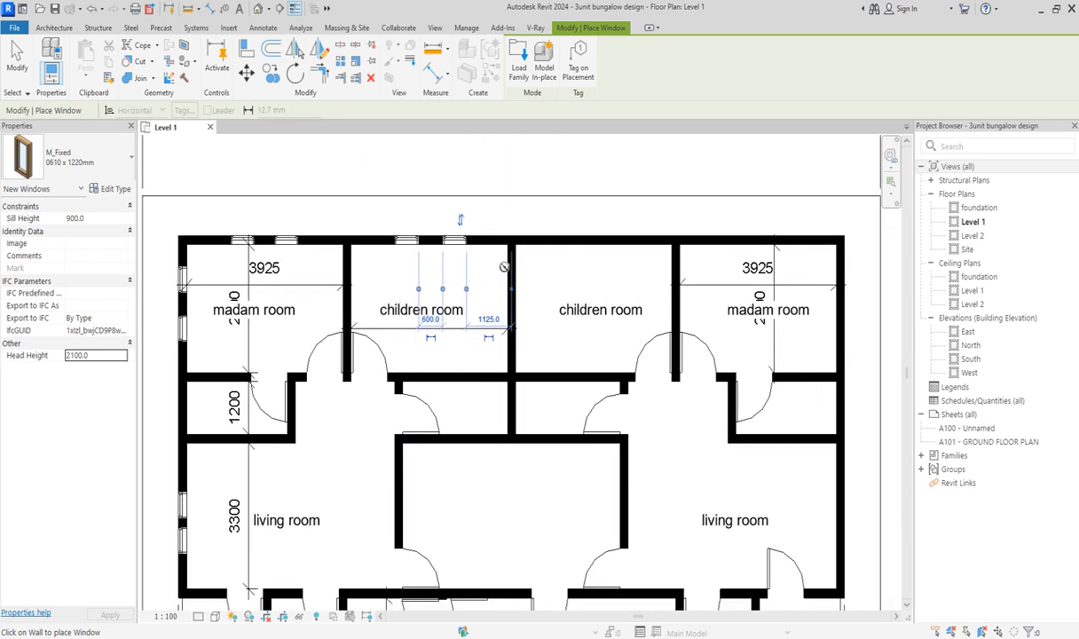
{"action": "left_click", "coordinate": [565, 236]}
{"action": "left_click", "coordinate": [614, 236]}
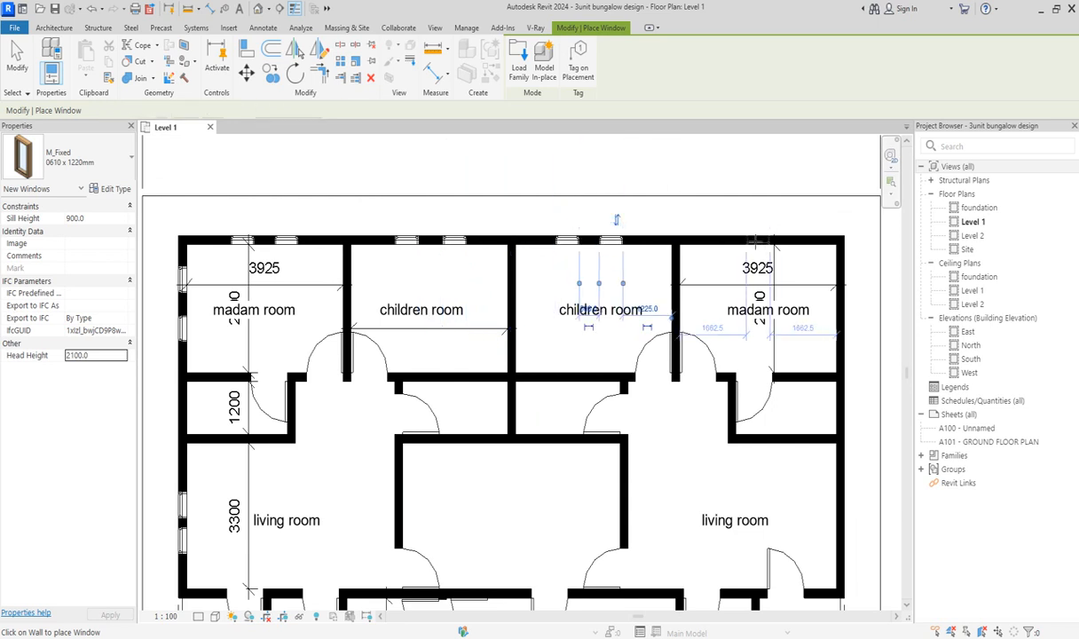
Place two windows in each of the east madam room's outer walls, north and east
{"action": "left_click", "coordinate": [748, 236]}
{"action": "left_click", "coordinate": [789, 236]}
{"action": "scroll", "coordinate": [747, 256], "scroll_direction": "down", "scroll_amount": 3}
{"action": "scroll", "coordinate": [768, 255], "scroll_direction": "up", "scroll_amount": 6}
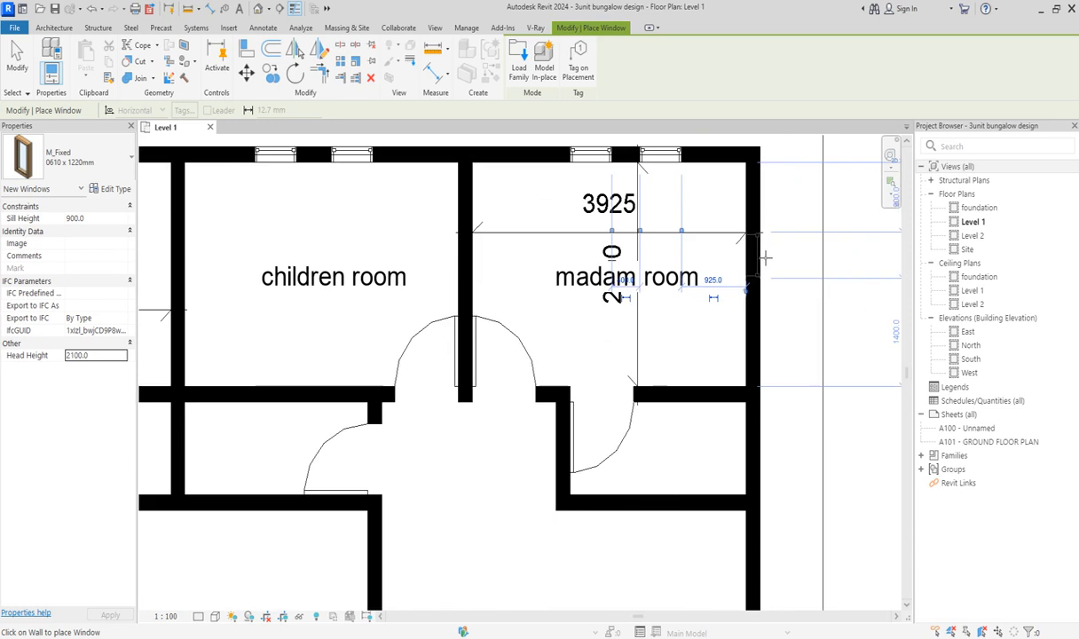
{"action": "left_click", "coordinate": [764, 255]}
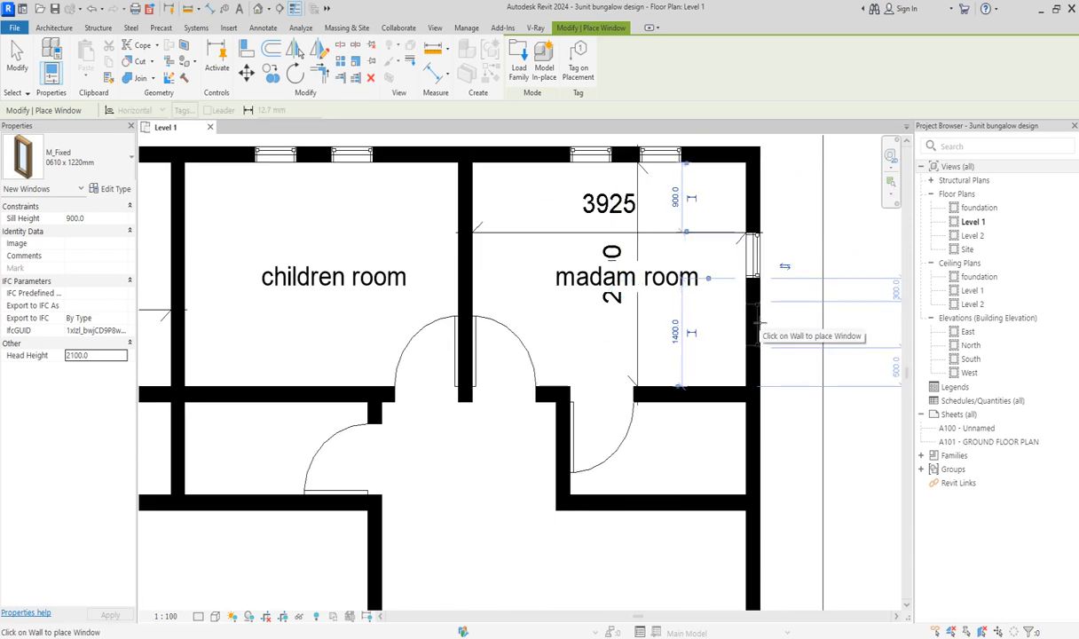
Place two windows in the east living room's outer east wall
{"action": "scroll", "coordinate": [761, 306], "scroll_direction": "down", "scroll_amount": 4}
{"action": "scroll", "coordinate": [756, 401], "scroll_direction": "up", "scroll_amount": 3}
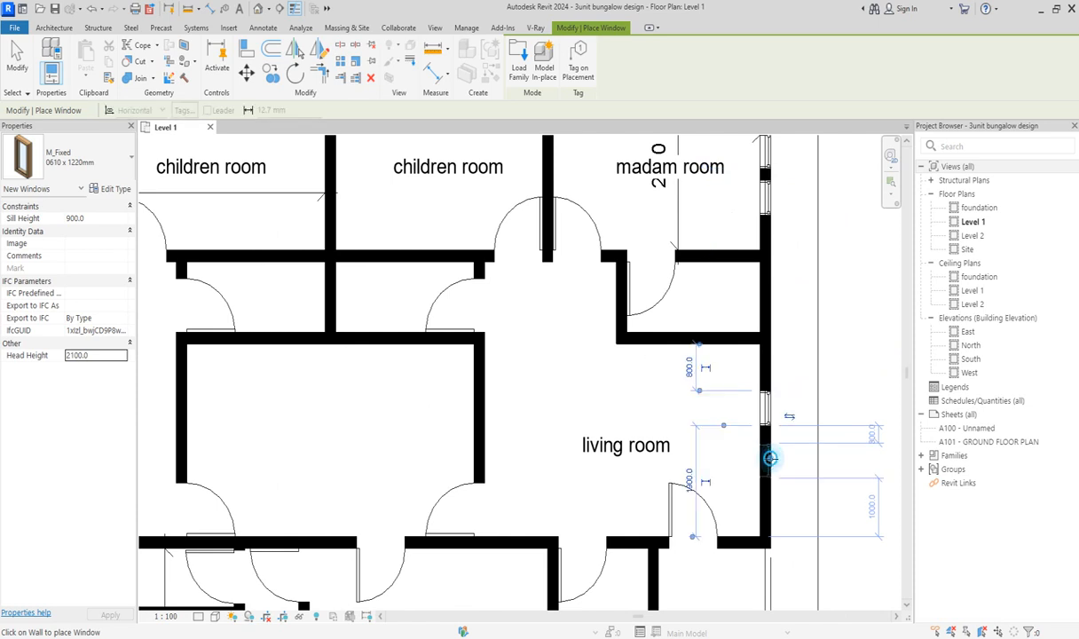
{"action": "left_click", "coordinate": [768, 446]}
{"action": "scroll", "coordinate": [726, 345], "scroll_direction": "down", "scroll_amount": 3}
{"action": "scroll", "coordinate": [700, 444], "scroll_direction": "up", "scroll_amount": 2}
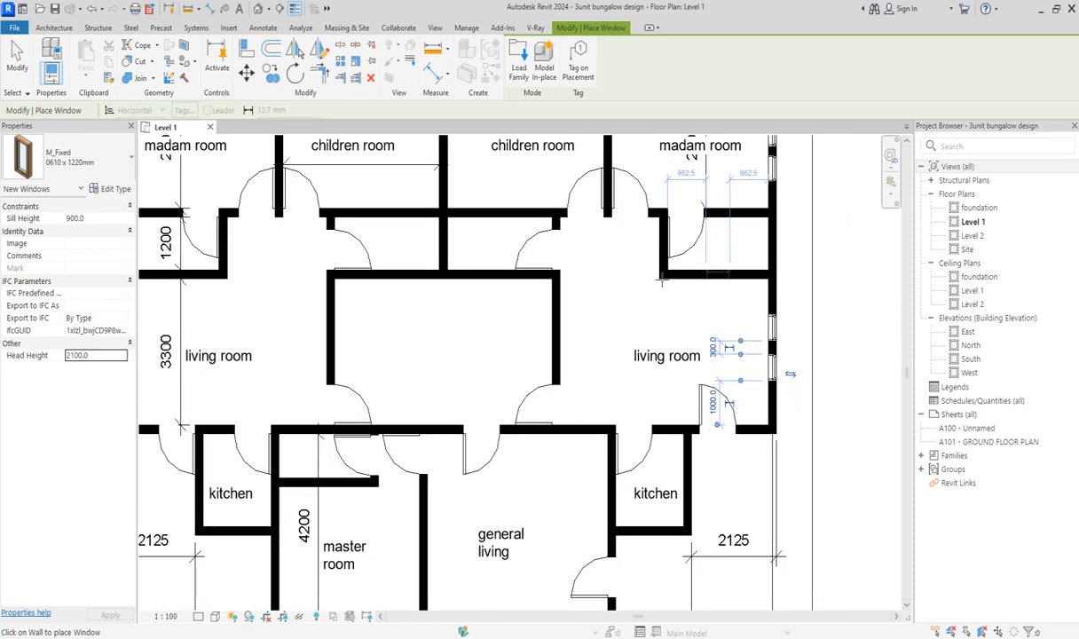
Place one window near the upper end of both side walls of the central room between the living rooms
{"action": "scroll", "coordinate": [590, 300], "scroll_direction": "down", "scroll_amount": 2}
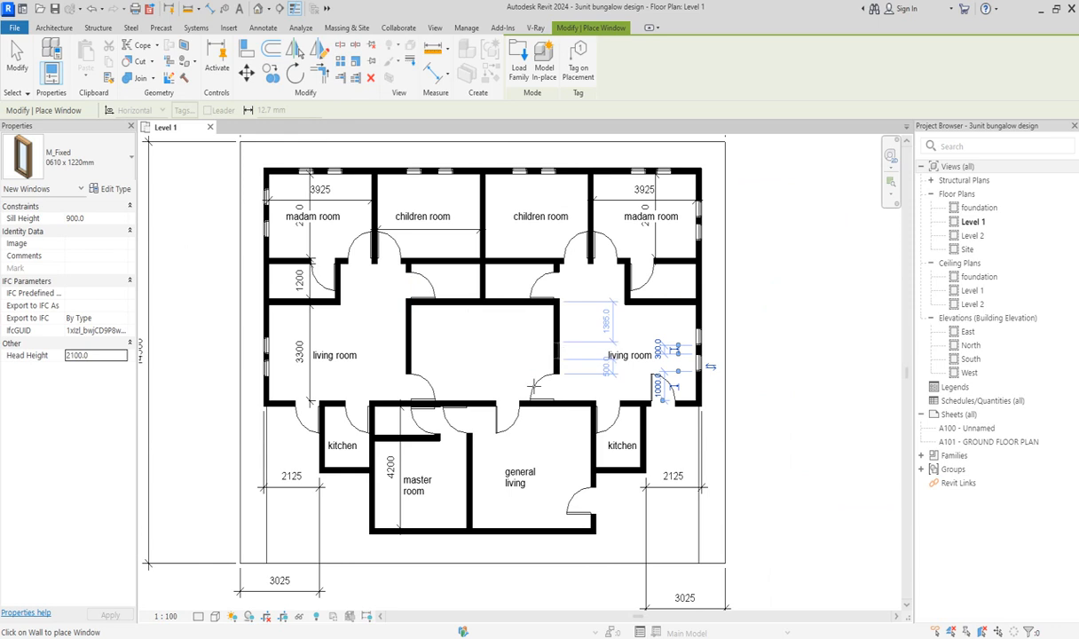
{"action": "scroll", "coordinate": [545, 334], "scroll_direction": "up", "scroll_amount": 3}
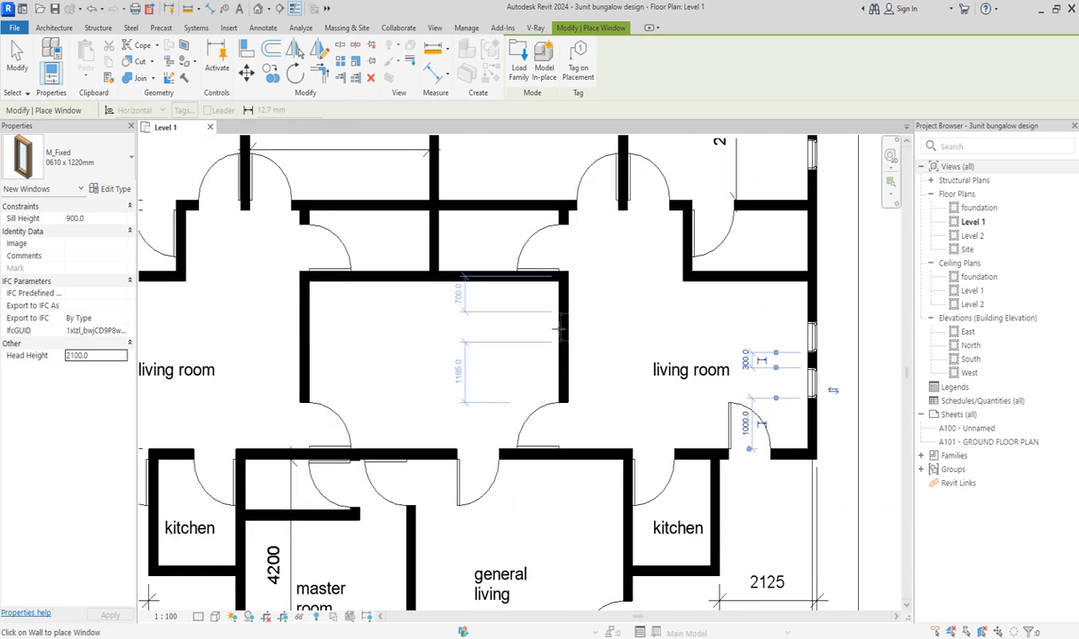
{"action": "left_click", "coordinate": [562, 302]}
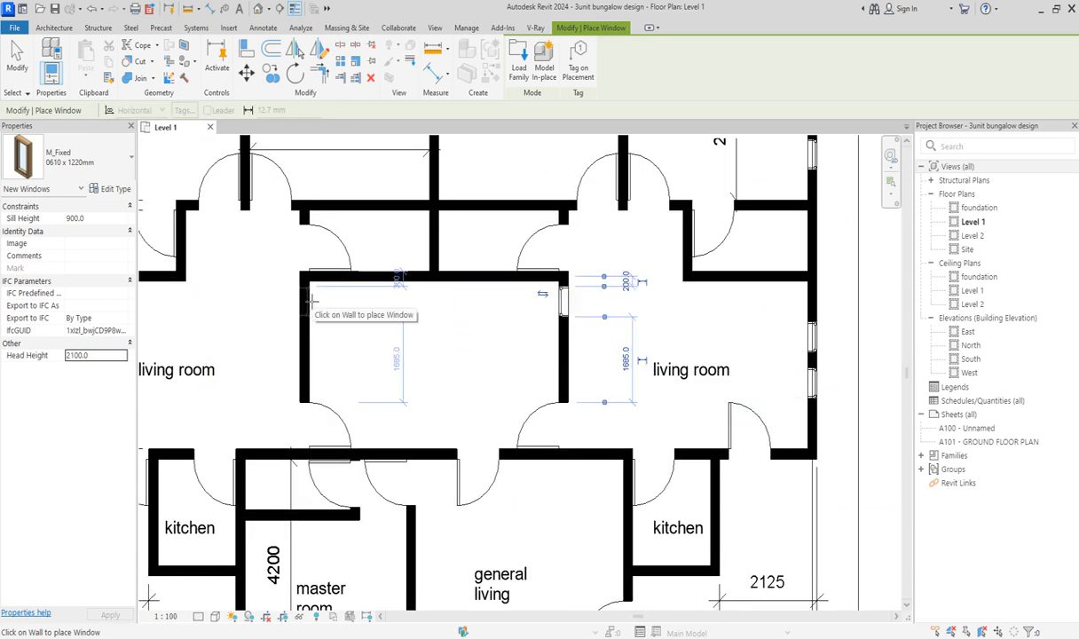
{"action": "scroll", "coordinate": [350, 307], "scroll_direction": "down", "scroll_amount": 4}
Place one window centred in the south wall of each of the two kitchens
{"action": "scroll", "coordinate": [432, 396], "scroll_direction": "up", "scroll_amount": 3}
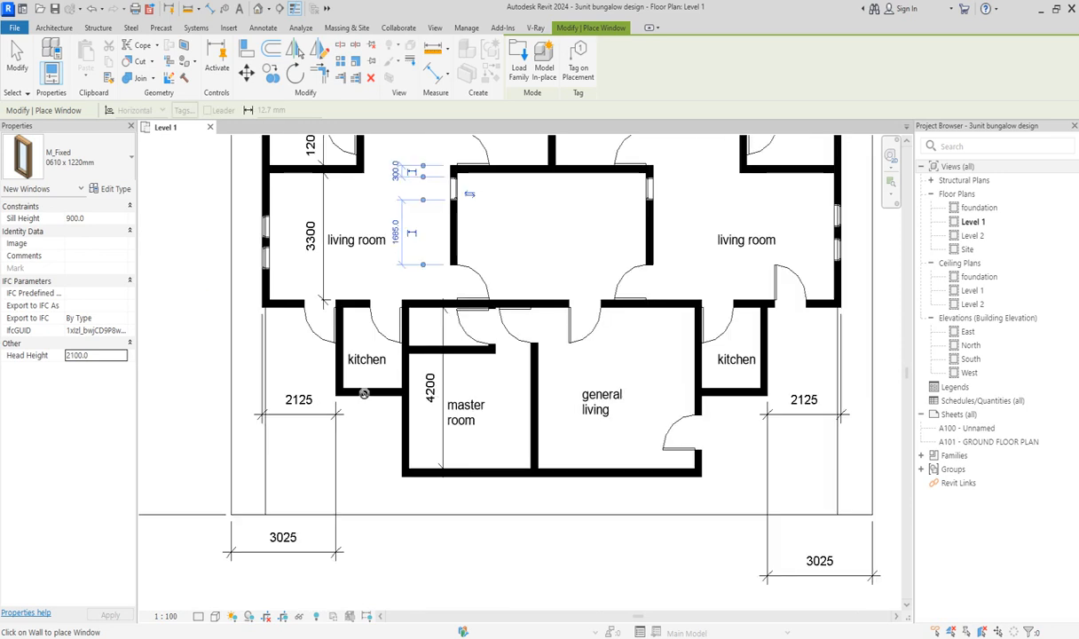
{"action": "scroll", "coordinate": [364, 393], "scroll_direction": "up", "scroll_amount": 2}
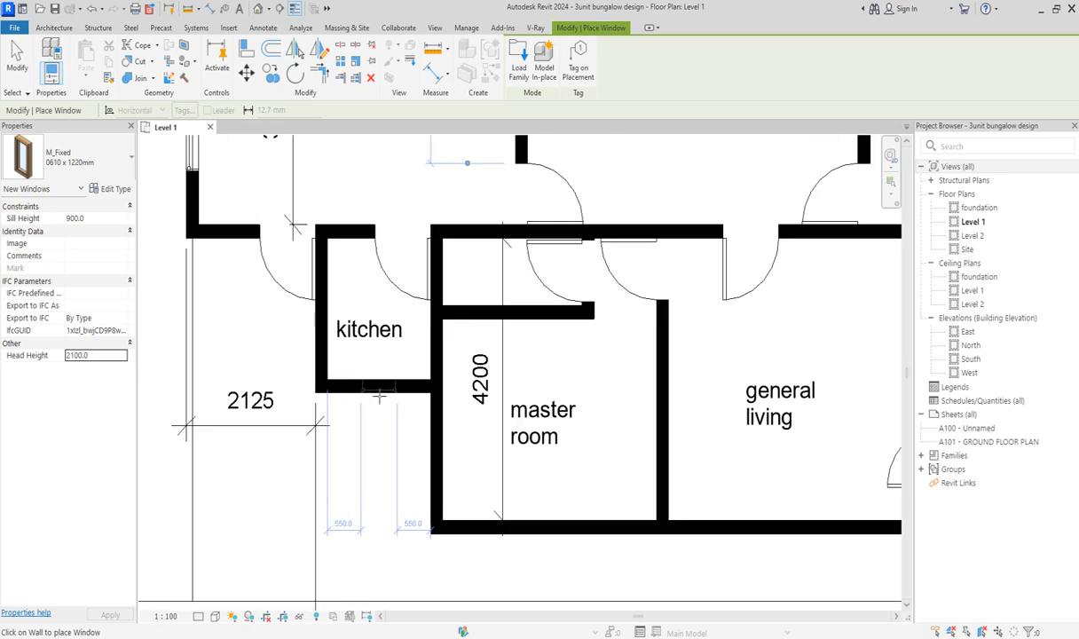
{"action": "left_click", "coordinate": [379, 390]}
{"action": "scroll", "coordinate": [379, 393], "scroll_direction": "down", "scroll_amount": 3}
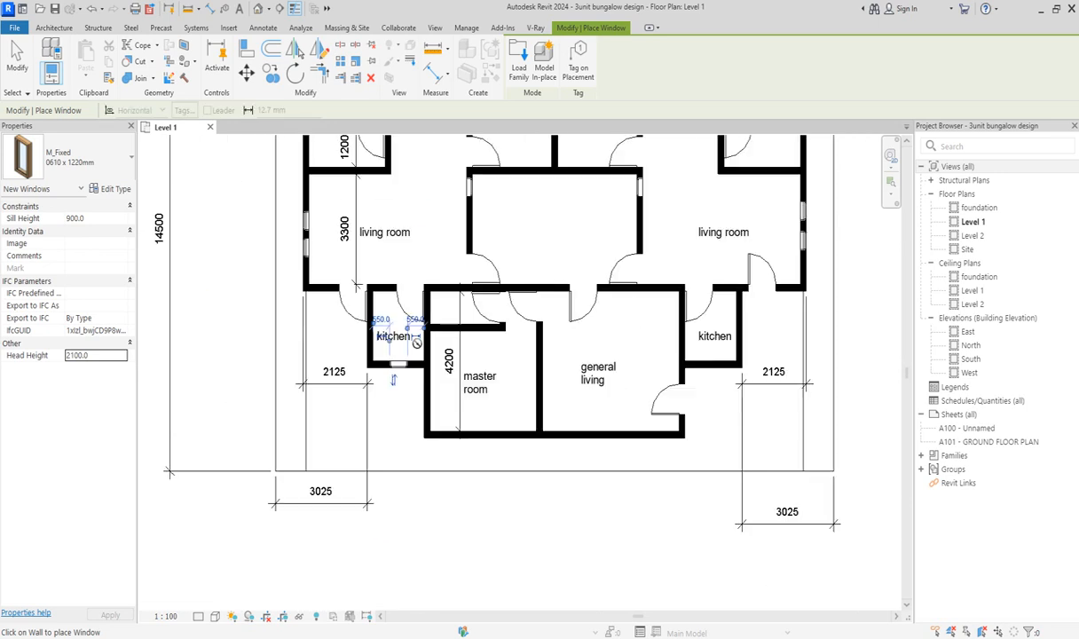
{"action": "left_click", "coordinate": [711, 363]}
{"action": "scroll", "coordinate": [612, 394], "scroll_direction": "down", "scroll_amount": 3}
{"action": "scroll", "coordinate": [688, 284], "scroll_direction": "up", "scroll_amount": 4}
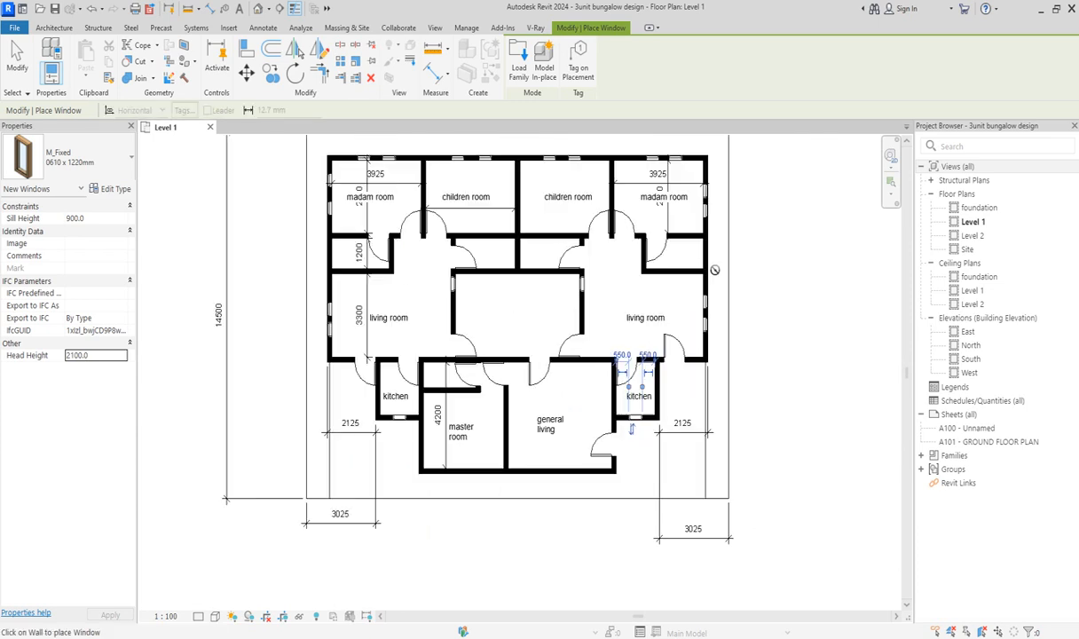
{"action": "scroll", "coordinate": [692, 276], "scroll_direction": "down", "scroll_amount": 3}
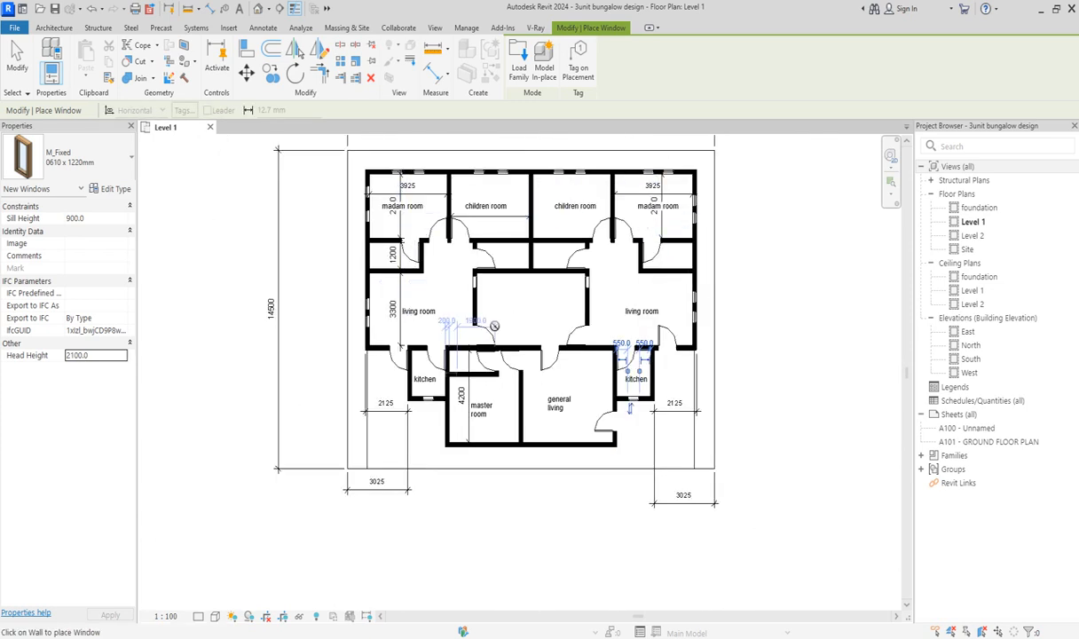
Place four windows in the south wall of the general living room, one pair near each end of the wall
{"action": "scroll", "coordinate": [499, 297], "scroll_direction": "up", "scroll_amount": 2}
{"action": "scroll", "coordinate": [614, 286], "scroll_direction": "down", "scroll_amount": 2}
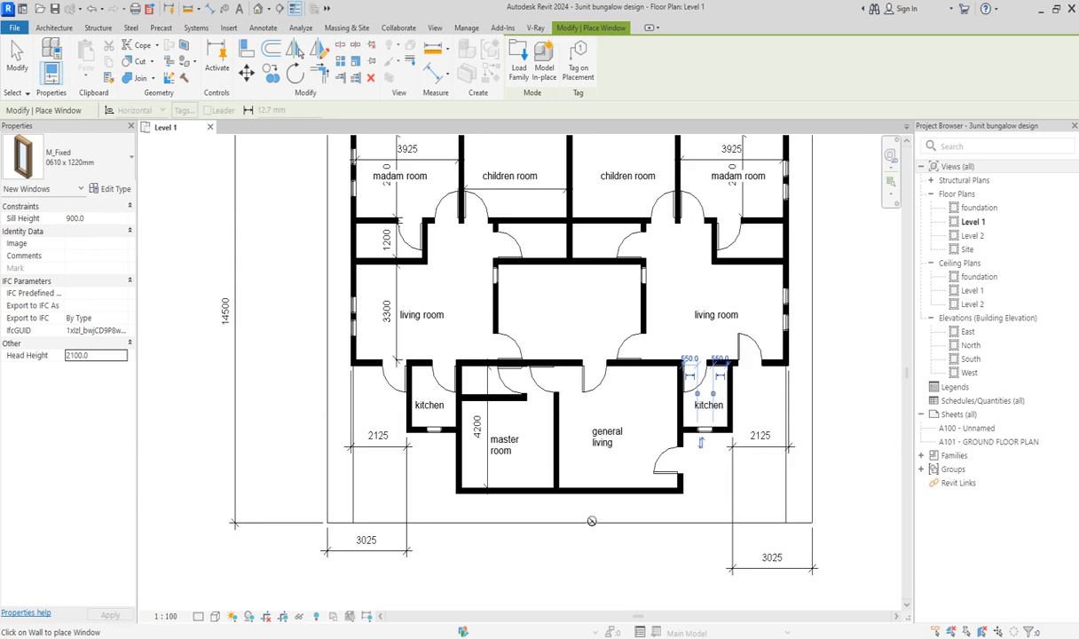
{"action": "scroll", "coordinate": [577, 514], "scroll_direction": "up", "scroll_amount": 3}
{"action": "left_click", "coordinate": [553, 462]}
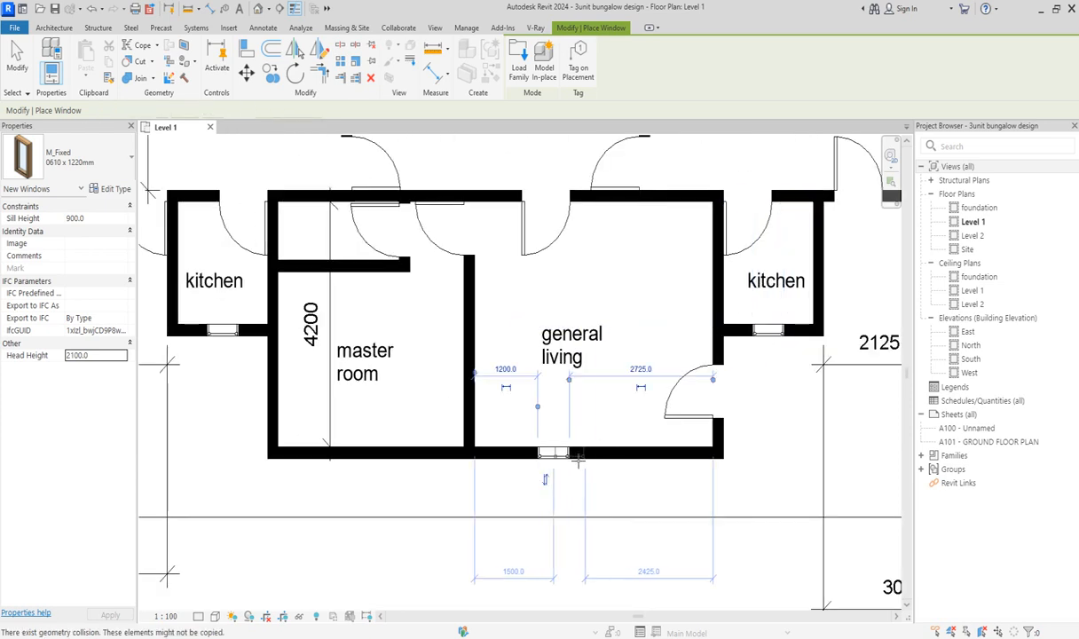
{"action": "left_click", "coordinate": [512, 456]}
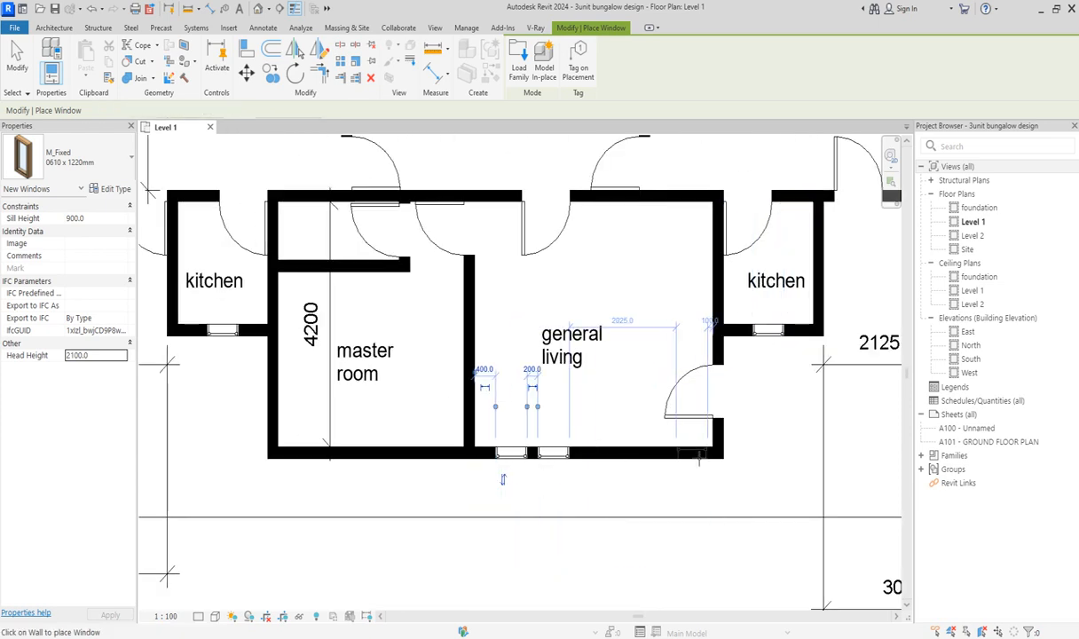
{"action": "left_click", "coordinate": [654, 455]}
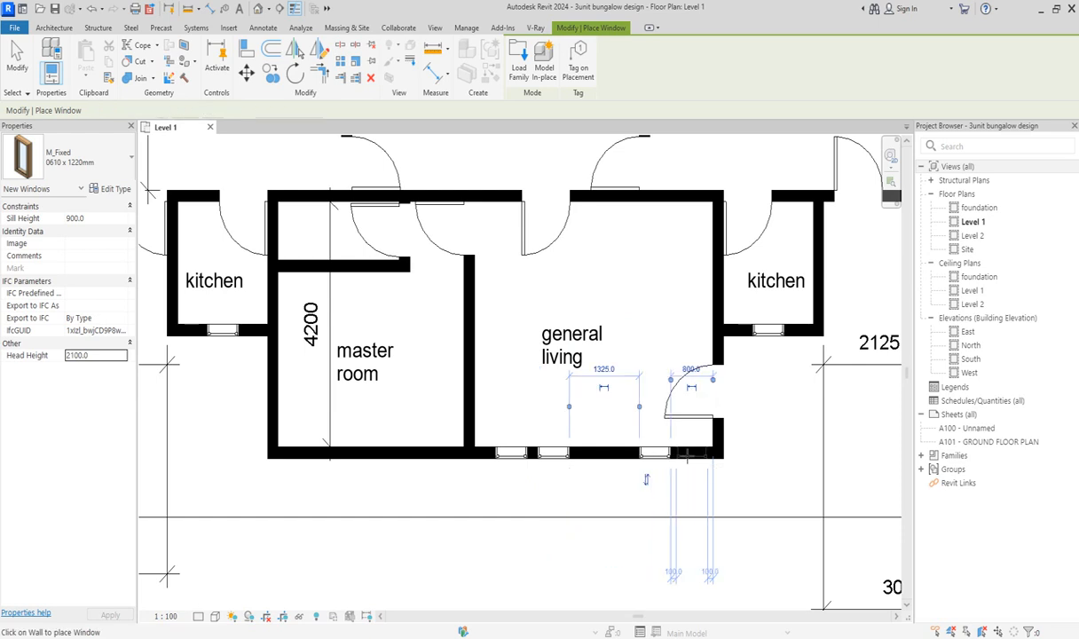
{"action": "left_click", "coordinate": [692, 454]}
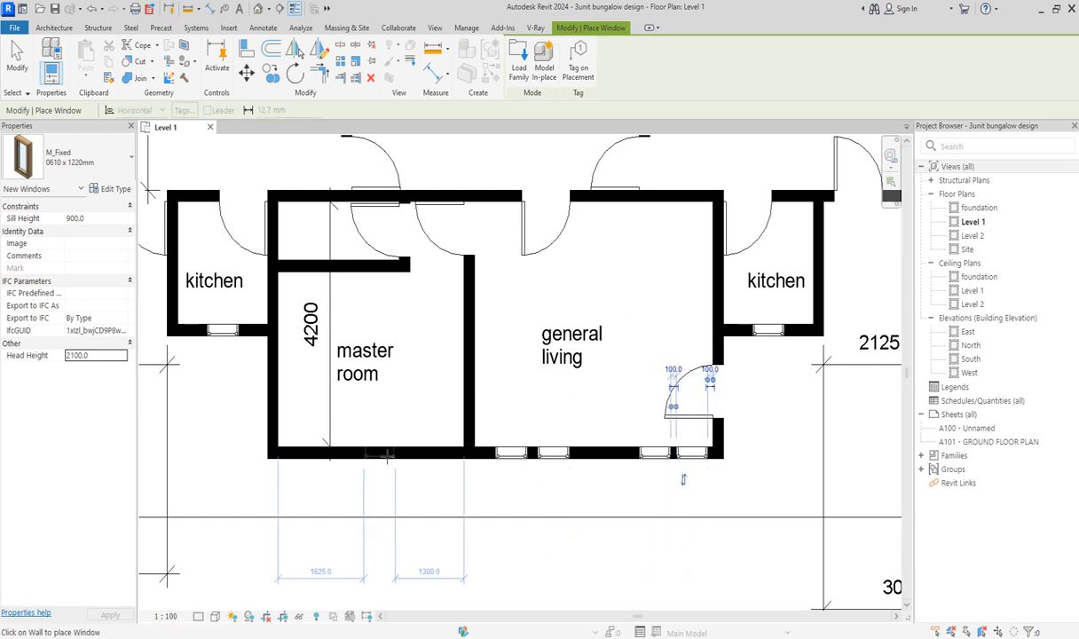
Place two windows in the master room's south wall and two in its west wall
{"action": "left_click", "coordinate": [386, 456]}
{"action": "left_click", "coordinate": [346, 454]}
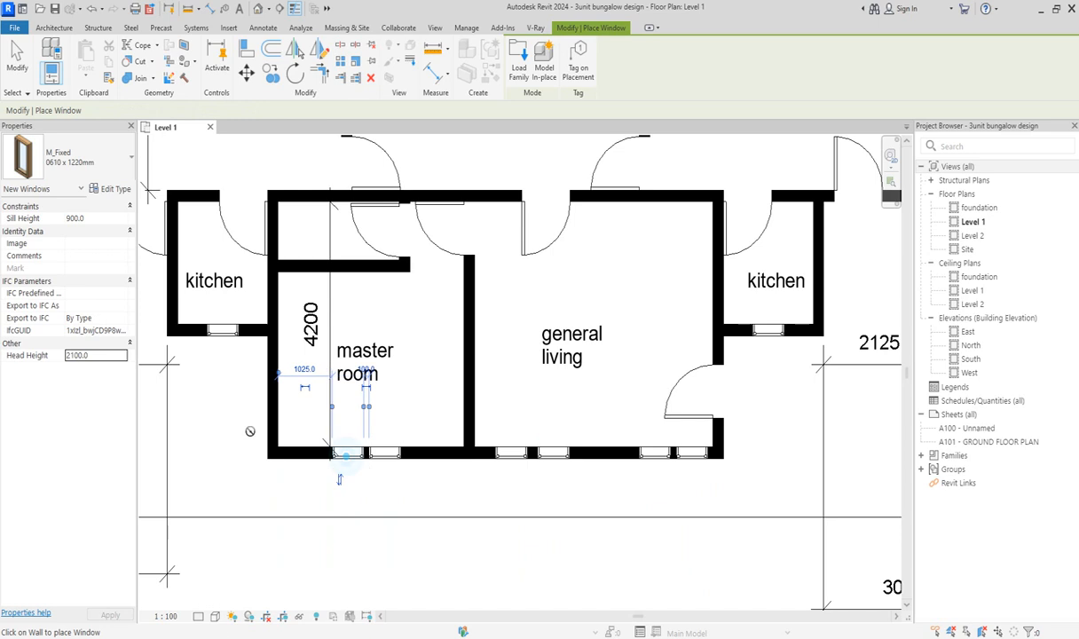
{"action": "left_click", "coordinate": [269, 411]}
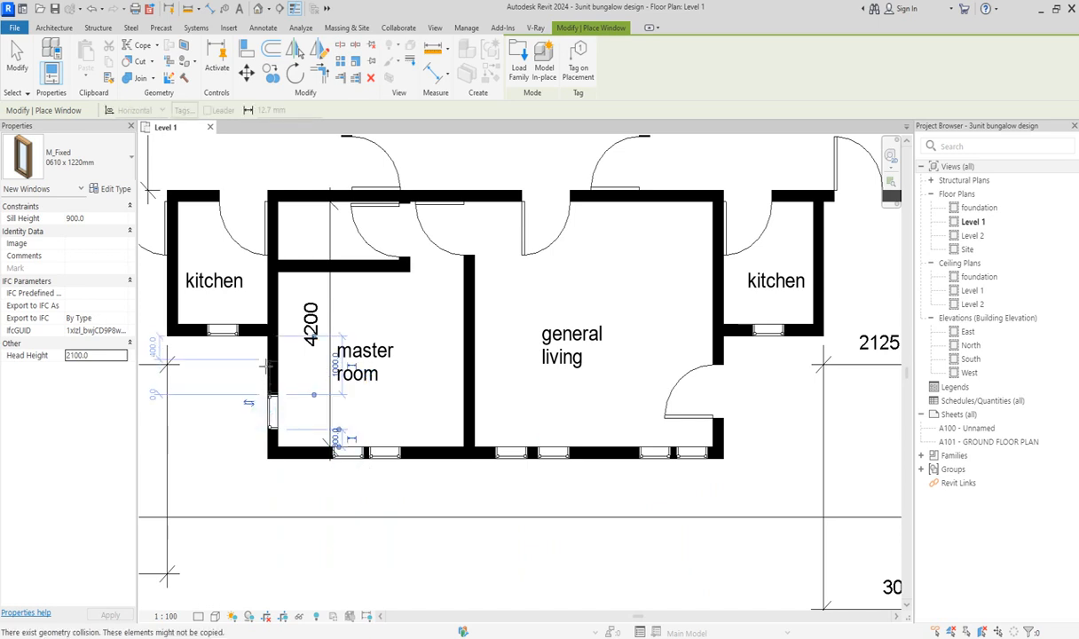
{"action": "left_click", "coordinate": [268, 365]}
{"action": "scroll", "coordinate": [378, 363], "scroll_direction": "down", "scroll_amount": 1}
{"action": "scroll", "coordinate": [378, 363], "scroll_direction": "down", "scroll_amount": 2}
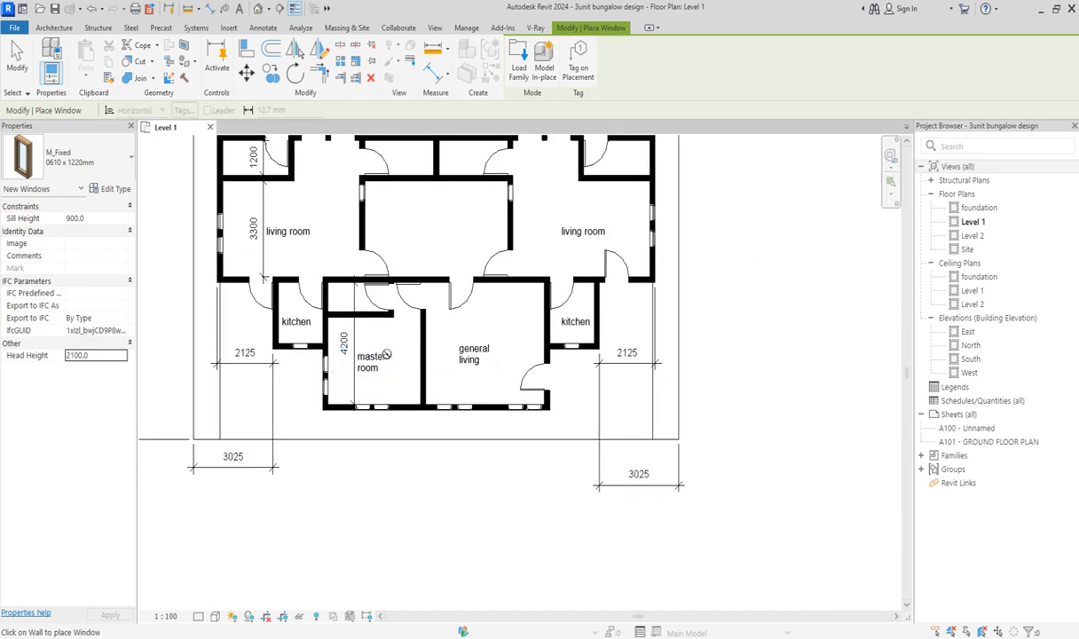
{"action": "key", "text": "Escape"}
{"action": "key", "text": "Escape"}
Flip the two lower side doors of the central room so that they swing into the living rooms
{"action": "scroll", "coordinate": [378, 243], "scroll_direction": "up", "scroll_amount": 2}
{"action": "left_click", "coordinate": [390, 271]}
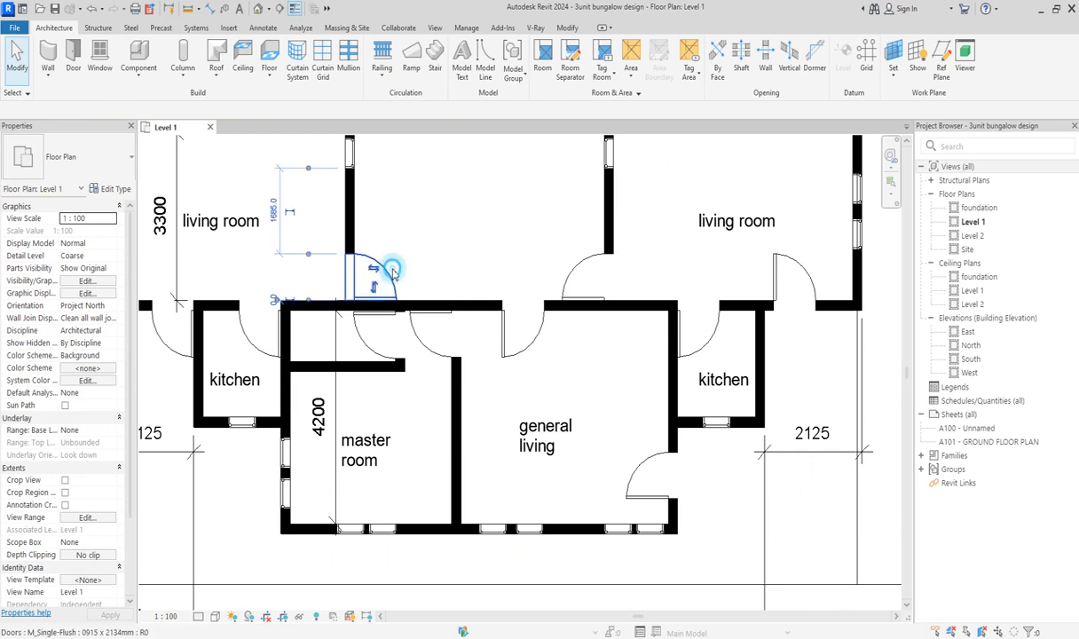
{"action": "left_click", "coordinate": [374, 274]}
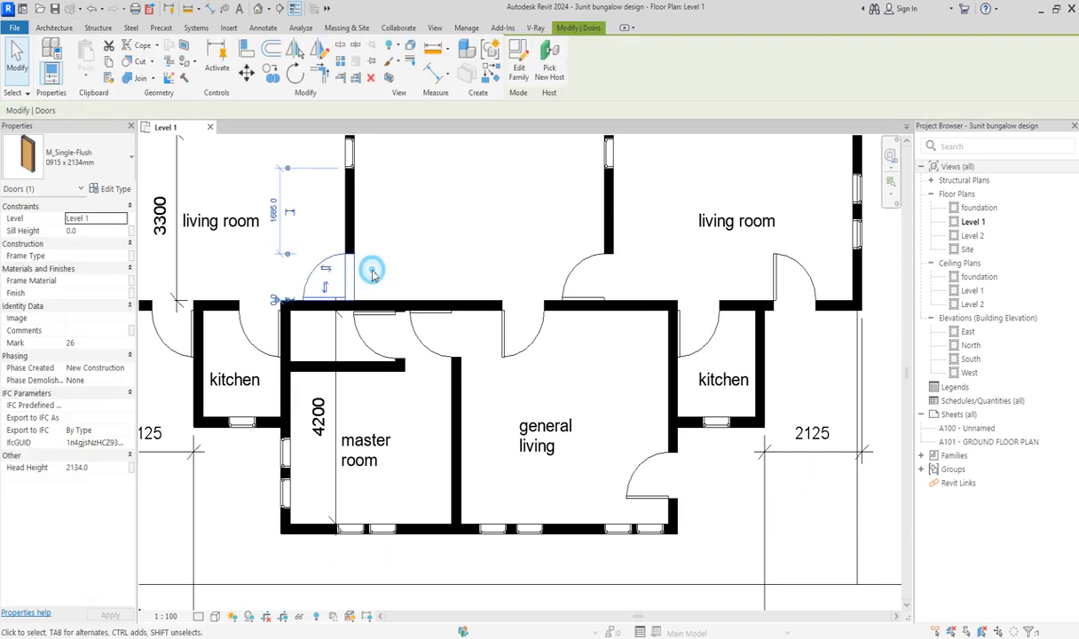
{"action": "left_click", "coordinate": [585, 280]}
{"action": "left_click", "coordinate": [585, 281]}
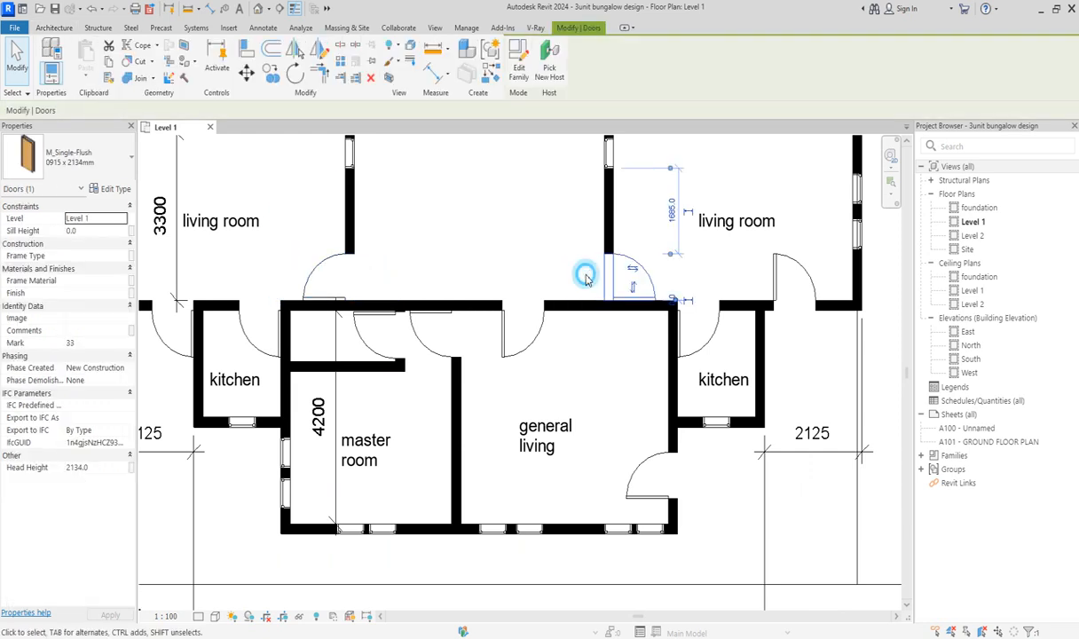
{"action": "left_click", "coordinate": [525, 231]}
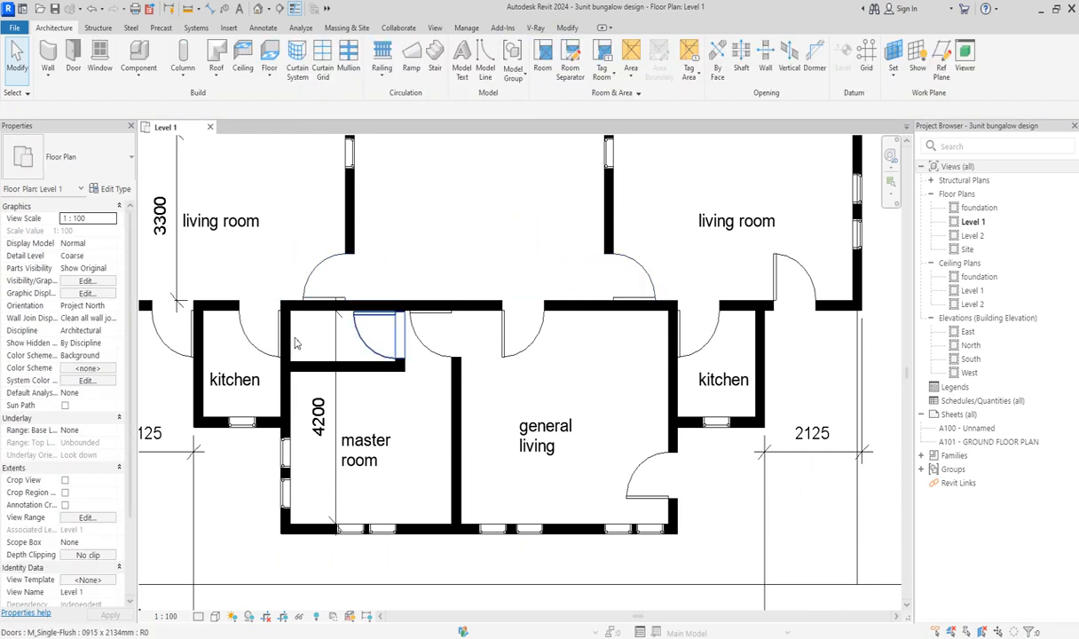
Set up M_Fixed 0610 x 0610mm as the window type to place, with a head height of 2100
{"action": "left_click", "coordinate": [104, 56]}
{"action": "left_click", "coordinate": [103, 162]}
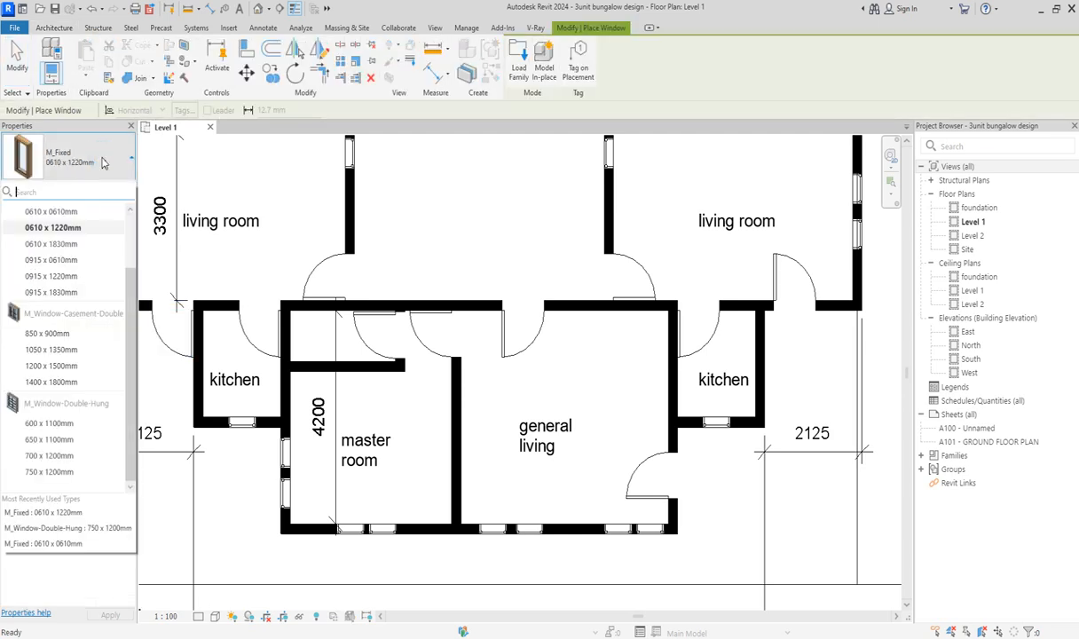
{"action": "left_click", "coordinate": [64, 211]}
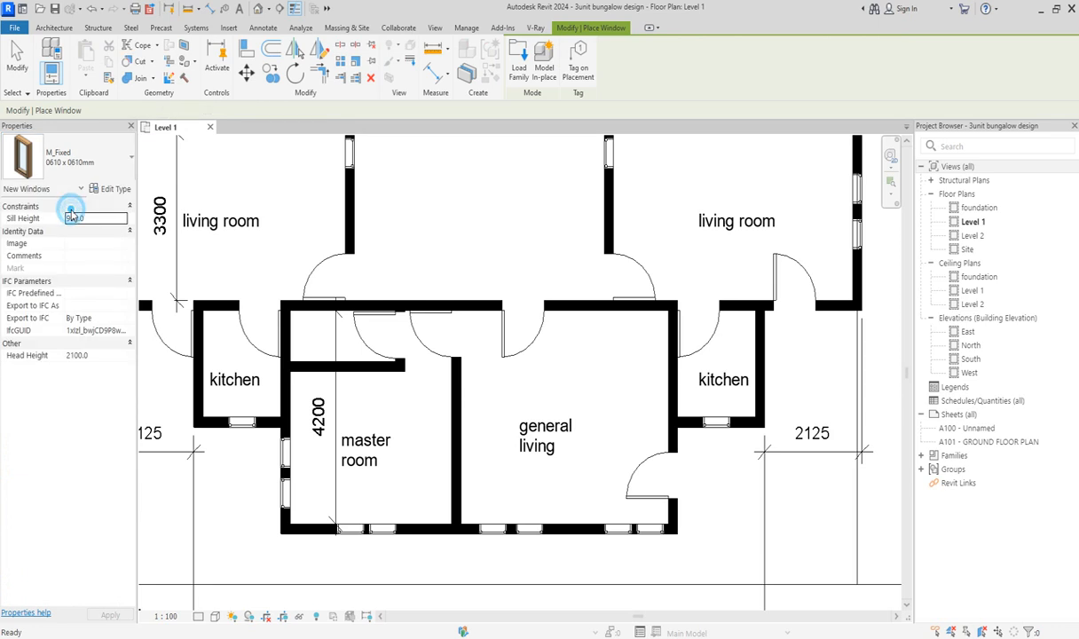
{"action": "left_click", "coordinate": [114, 188]}
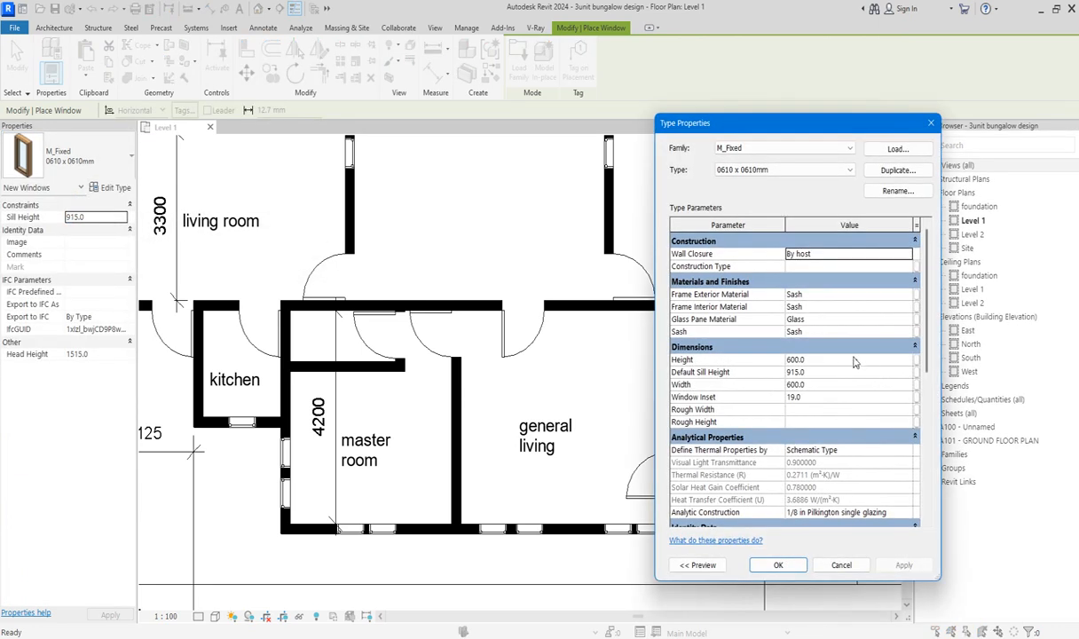
{"action": "left_click", "coordinate": [787, 570]}
{"action": "left_click", "coordinate": [100, 355]}
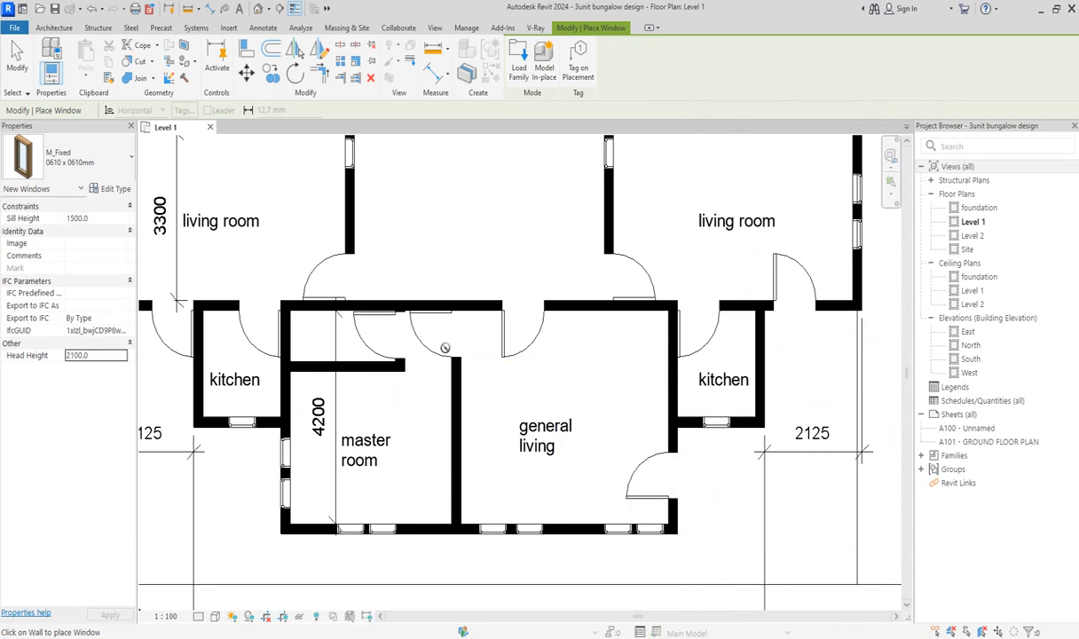
Place two small windows in the central room's north wall, one on each side of the middle dividing wall
{"action": "scroll", "coordinate": [445, 347], "scroll_direction": "down", "scroll_amount": 3}
{"action": "scroll", "coordinate": [452, 311], "scroll_direction": "up", "scroll_amount": 3}
{"action": "scroll", "coordinate": [456, 308], "scroll_direction": "up", "scroll_amount": 3}
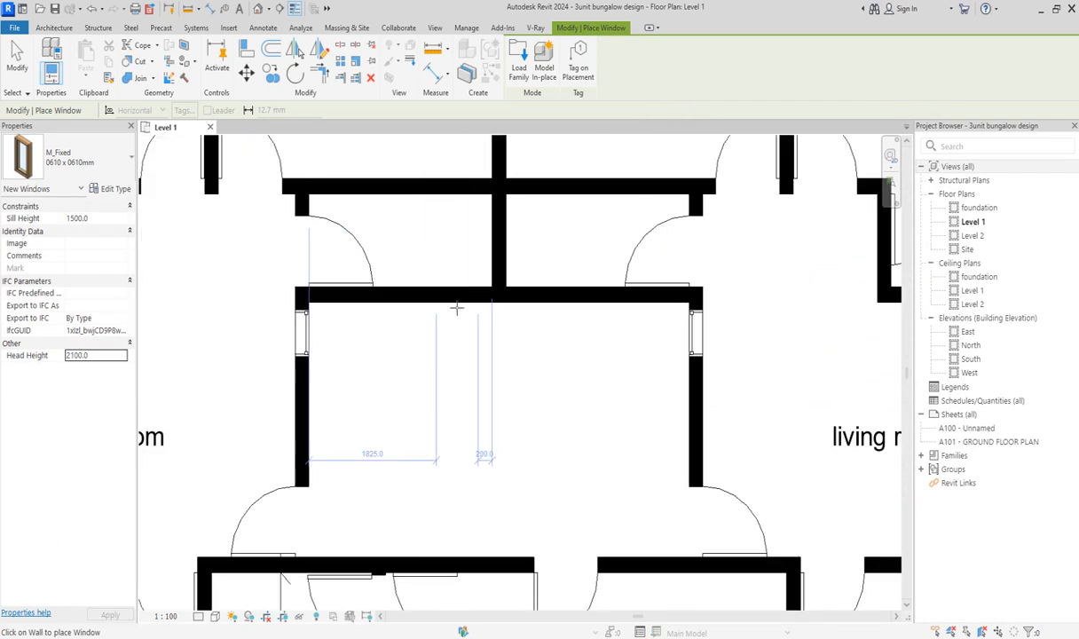
{"action": "left_click", "coordinate": [453, 300]}
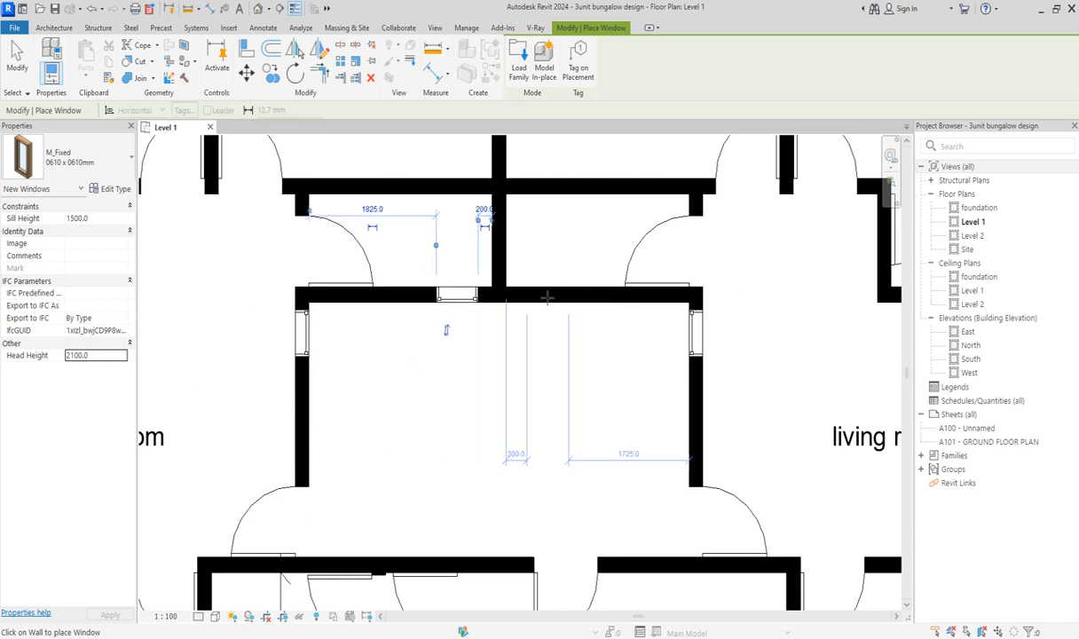
{"action": "left_click", "coordinate": [548, 299]}
Place one small window in the outer wall of each small room below the west and east madam rooms
{"action": "scroll", "coordinate": [551, 299], "scroll_direction": "down", "scroll_amount": 3}
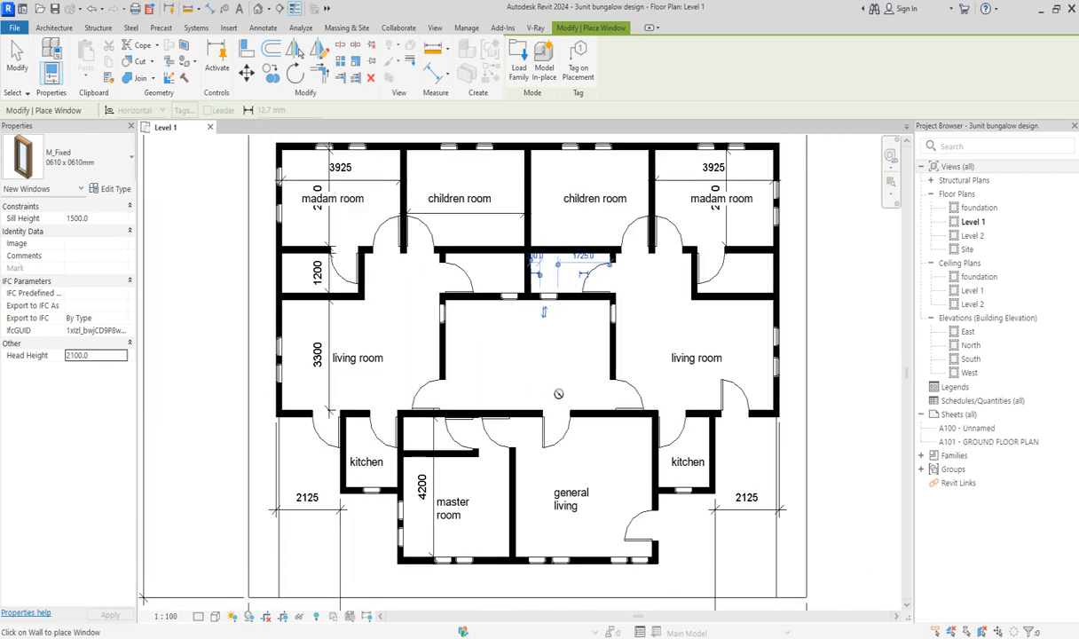
{"action": "scroll", "coordinate": [290, 301], "scroll_direction": "up", "scroll_amount": 3}
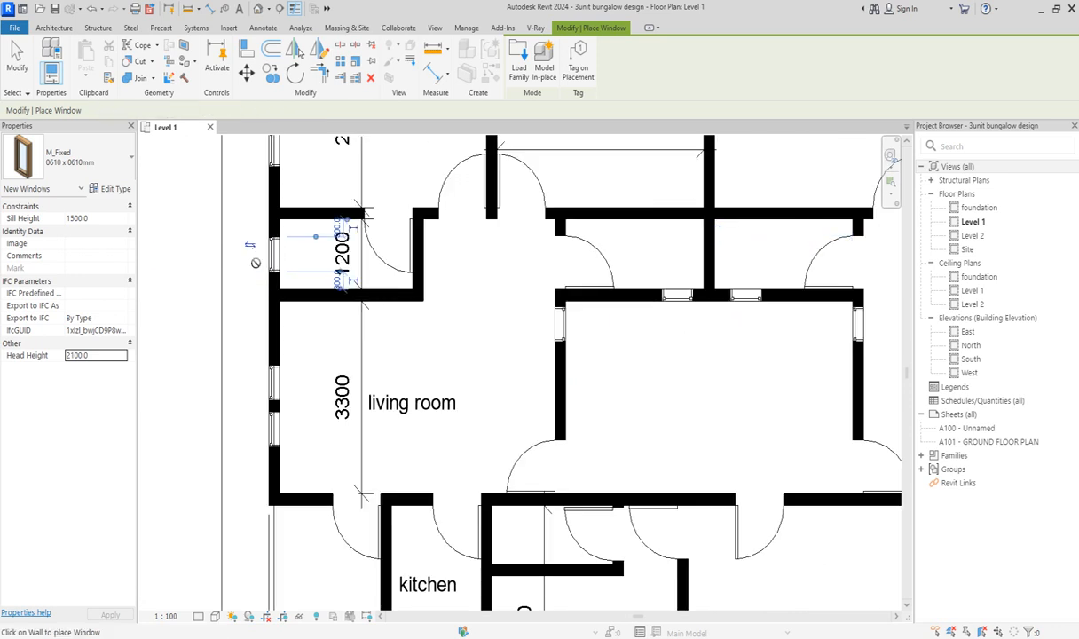
{"action": "scroll", "coordinate": [266, 258], "scroll_direction": "down", "scroll_amount": 4}
{"action": "scroll", "coordinate": [688, 268], "scroll_direction": "up", "scroll_amount": 3}
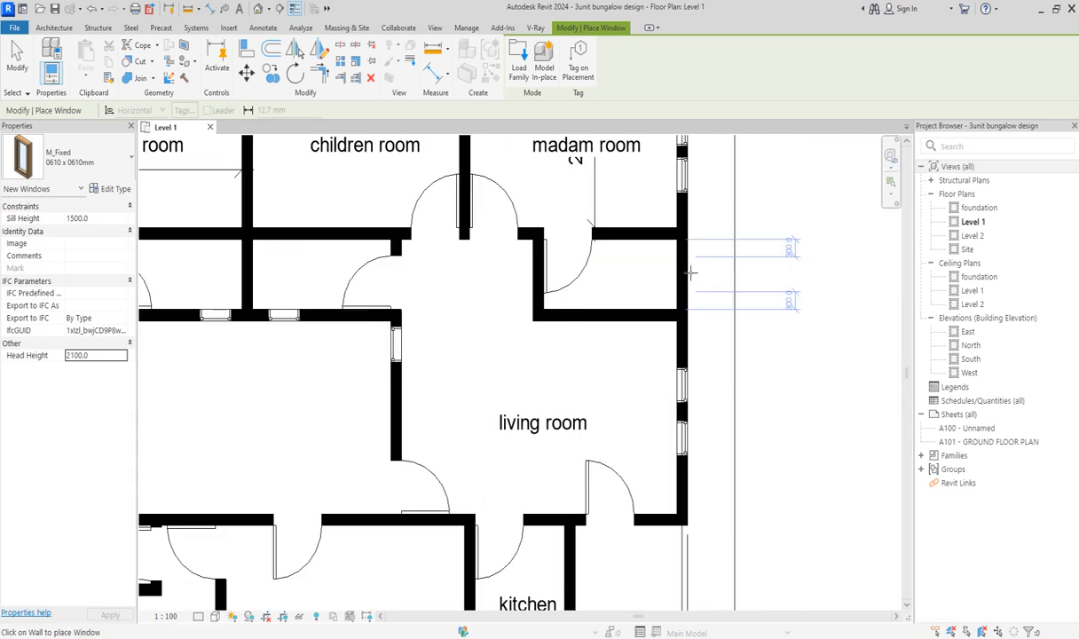
{"action": "scroll", "coordinate": [690, 274], "scroll_direction": "down", "scroll_amount": 4}
Place one small window in the north wall of the small room above the master room
{"action": "scroll", "coordinate": [439, 427], "scroll_direction": "up", "scroll_amount": 4}
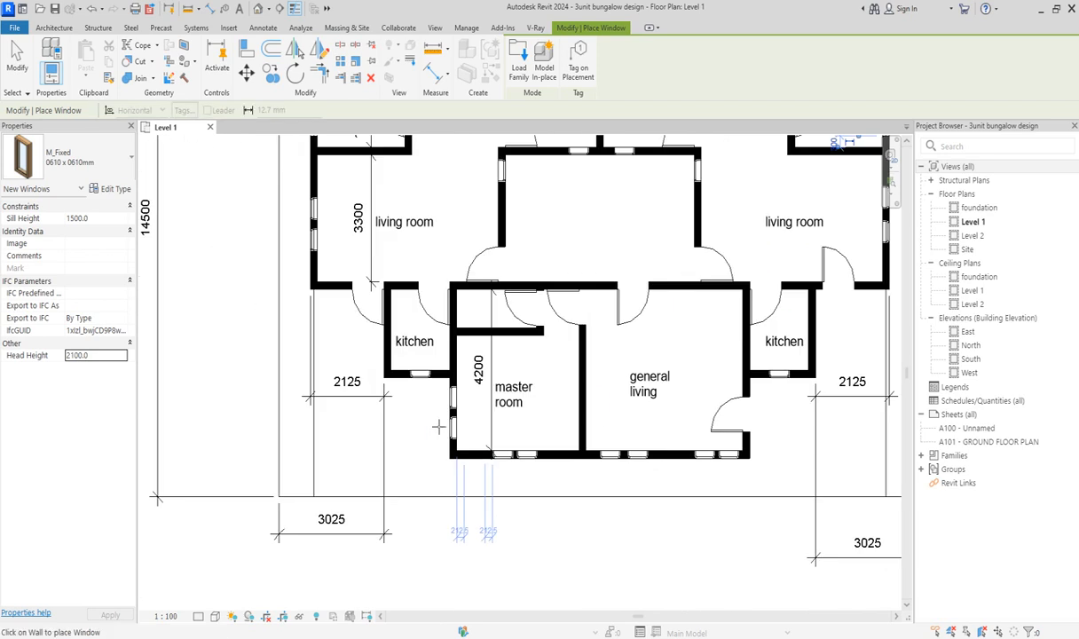
{"action": "scroll", "coordinate": [551, 280], "scroll_direction": "up", "scroll_amount": 2}
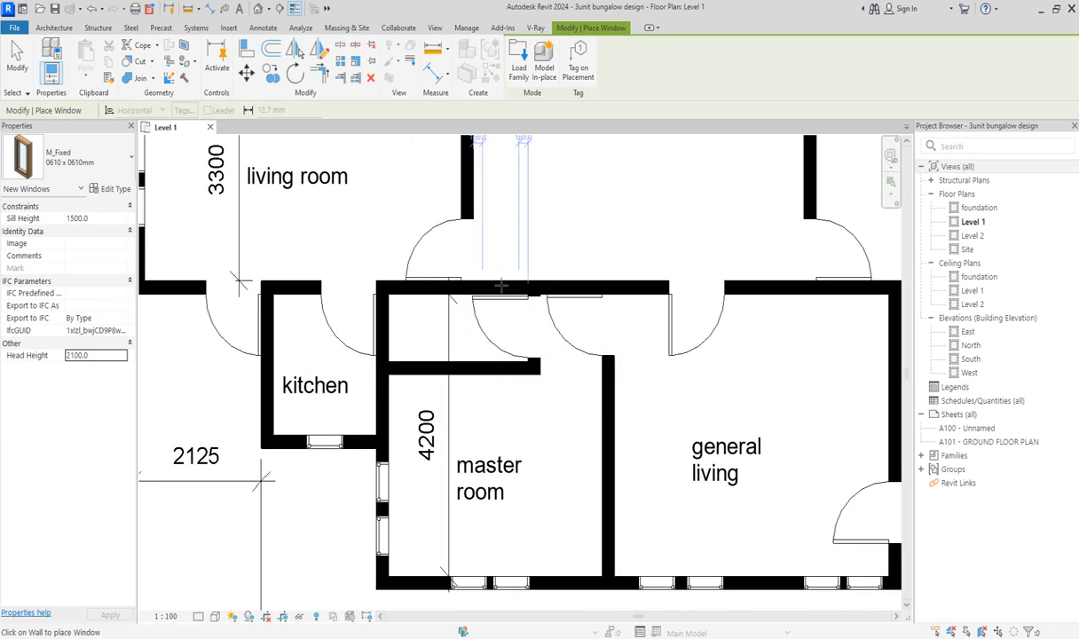
{"action": "left_click", "coordinate": [497, 284]}
{"action": "scroll", "coordinate": [568, 236], "scroll_direction": "down", "scroll_amount": 3}
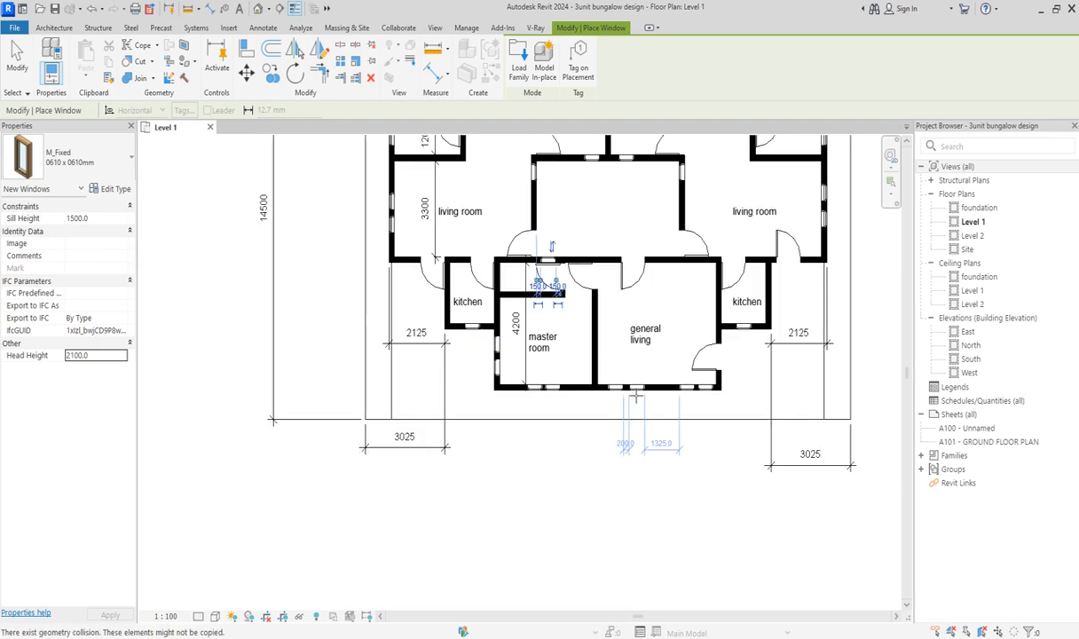
End window placement and examine the floor plan for the placement of its doors and windows
{"action": "scroll", "coordinate": [541, 312], "scroll_direction": "down", "scroll_amount": 2}
{"action": "scroll", "coordinate": [557, 346], "scroll_direction": "up", "scroll_amount": 2}
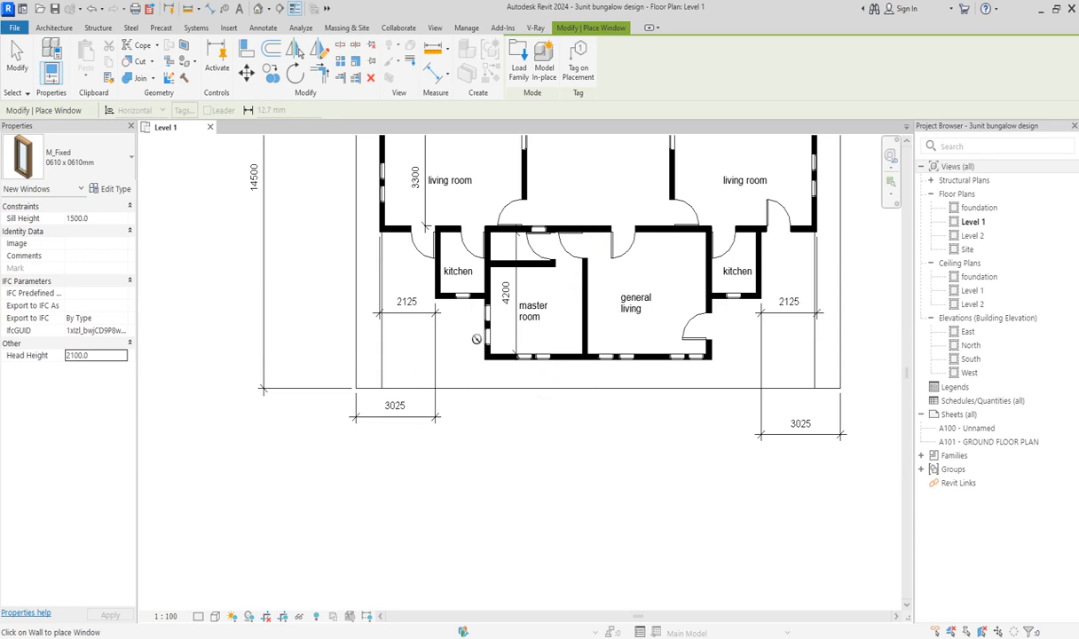
{"action": "scroll", "coordinate": [463, 347], "scroll_direction": "down", "scroll_amount": 2}
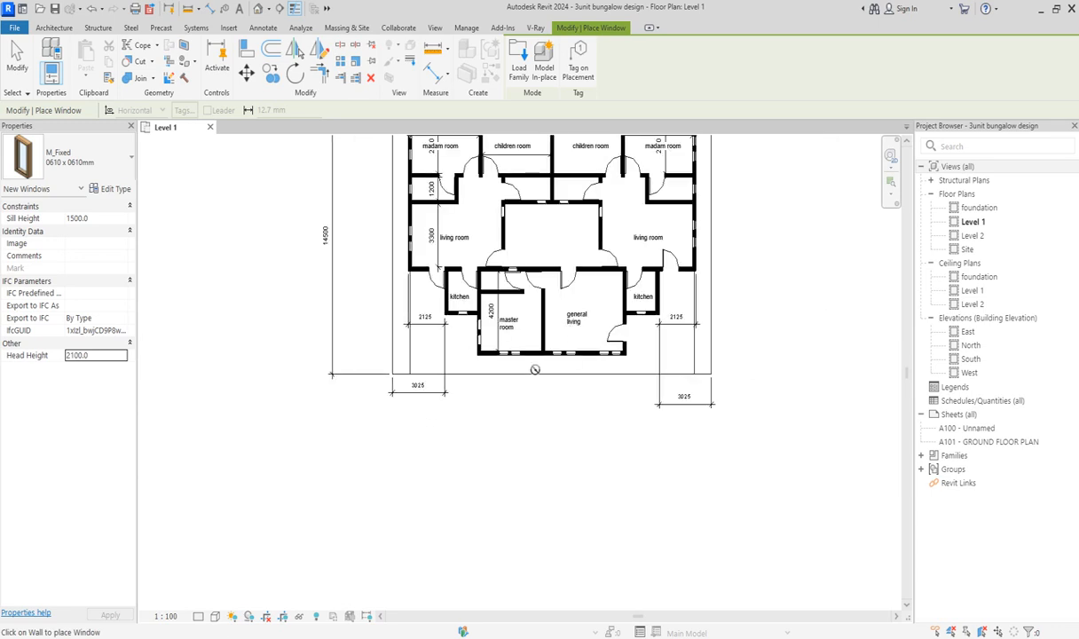
{"action": "scroll", "coordinate": [514, 352], "scroll_direction": "up", "scroll_amount": 1}
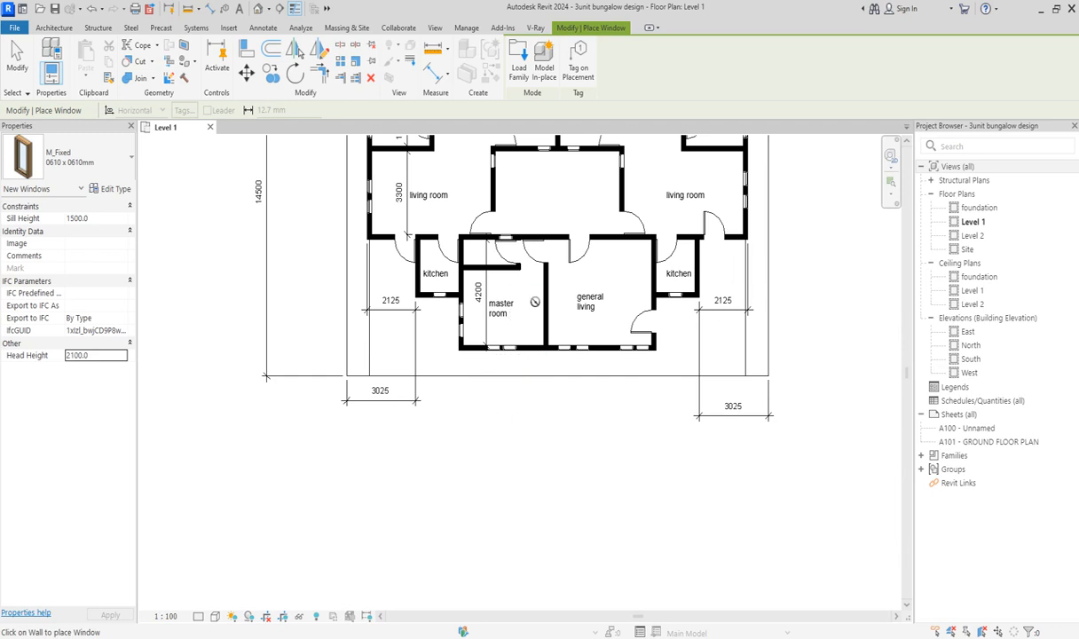
{"action": "scroll", "coordinate": [574, 310], "scroll_direction": "down", "scroll_amount": 2}
{"action": "scroll", "coordinate": [553, 349], "scroll_direction": "up", "scroll_amount": 2}
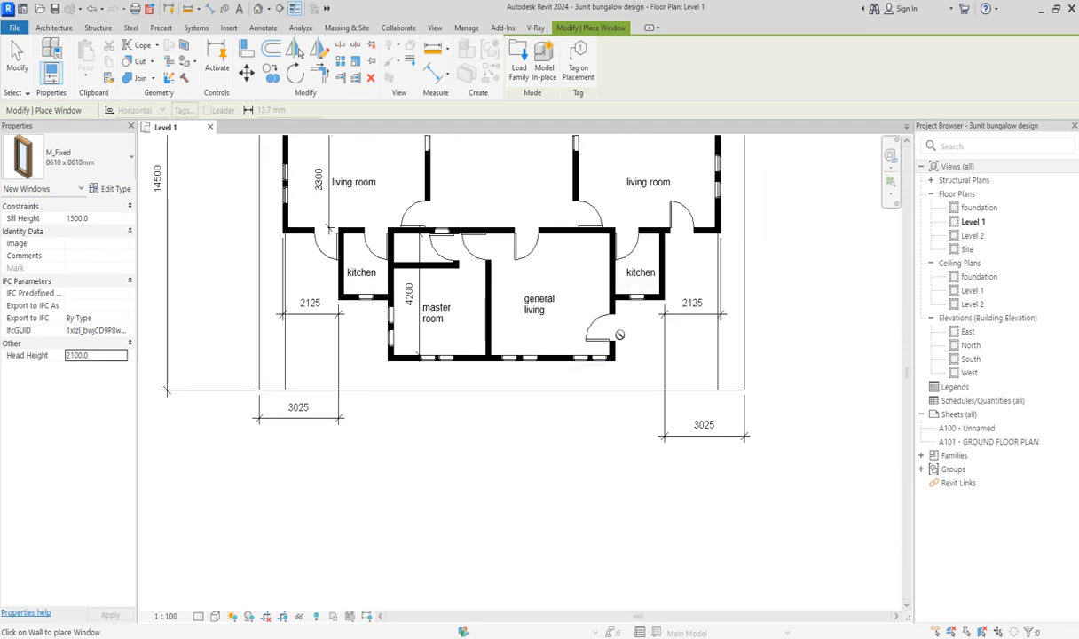
{"action": "scroll", "coordinate": [550, 405], "scroll_direction": "down", "scroll_amount": 3}
{"action": "scroll", "coordinate": [634, 395], "scroll_direction": "up", "scroll_amount": 2}
{"action": "key", "text": "Escape"}
{"action": "key", "text": "Escape"}
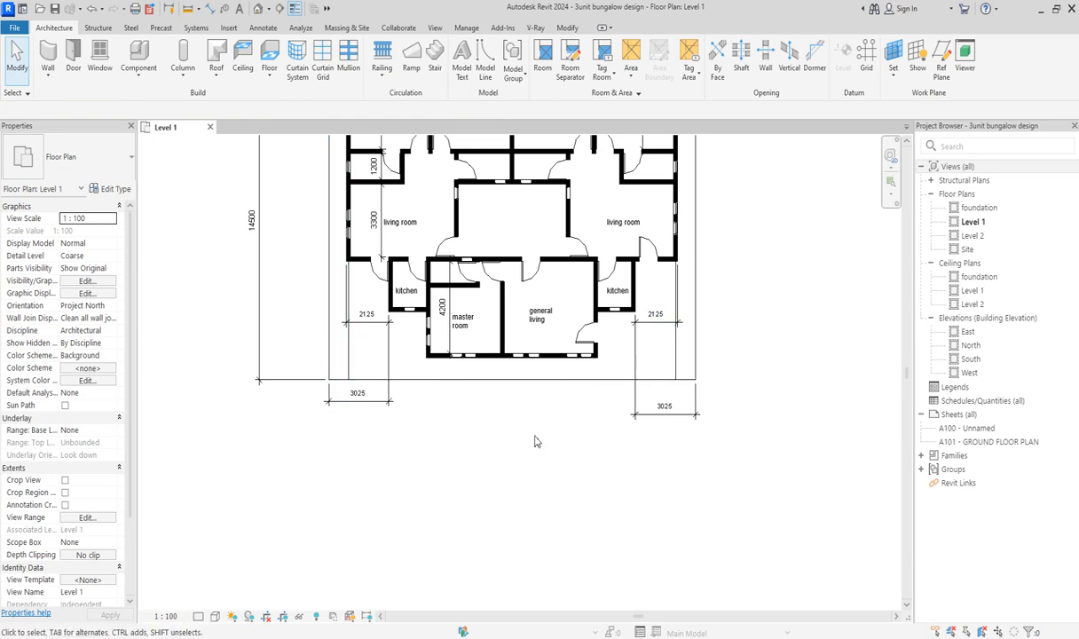
{"action": "scroll", "coordinate": [536, 441], "scroll_direction": "down", "scroll_amount": 2}
{"action": "scroll", "coordinate": [566, 225], "scroll_direction": "up", "scroll_amount": 5}
{"action": "scroll", "coordinate": [462, 334], "scroll_direction": "up", "scroll_amount": 1}
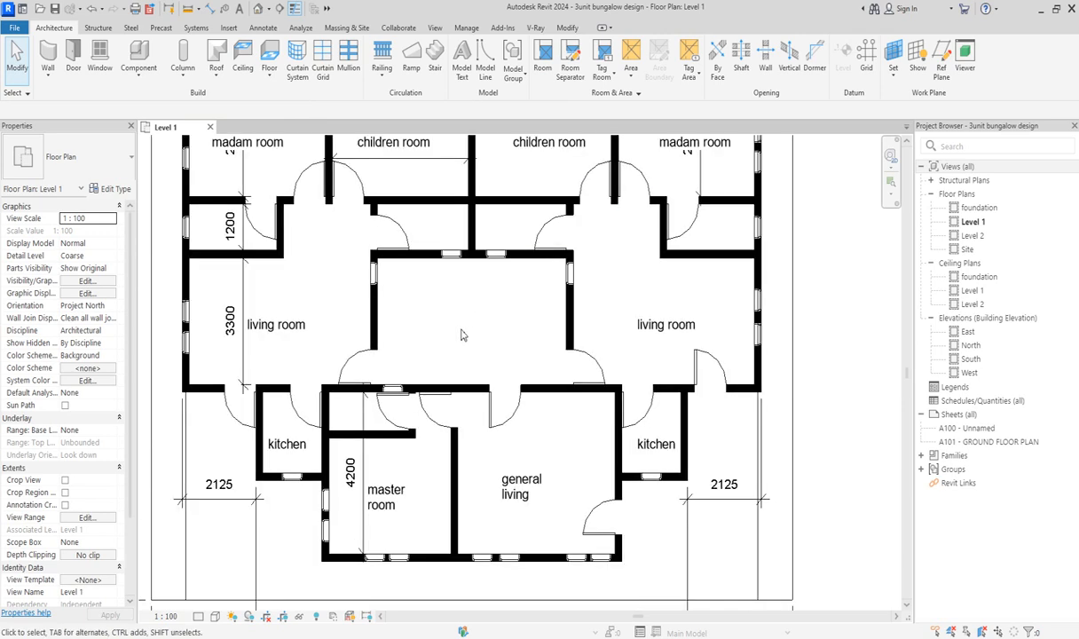
{"action": "scroll", "coordinate": [462, 335], "scroll_direction": "down", "scroll_amount": 3}
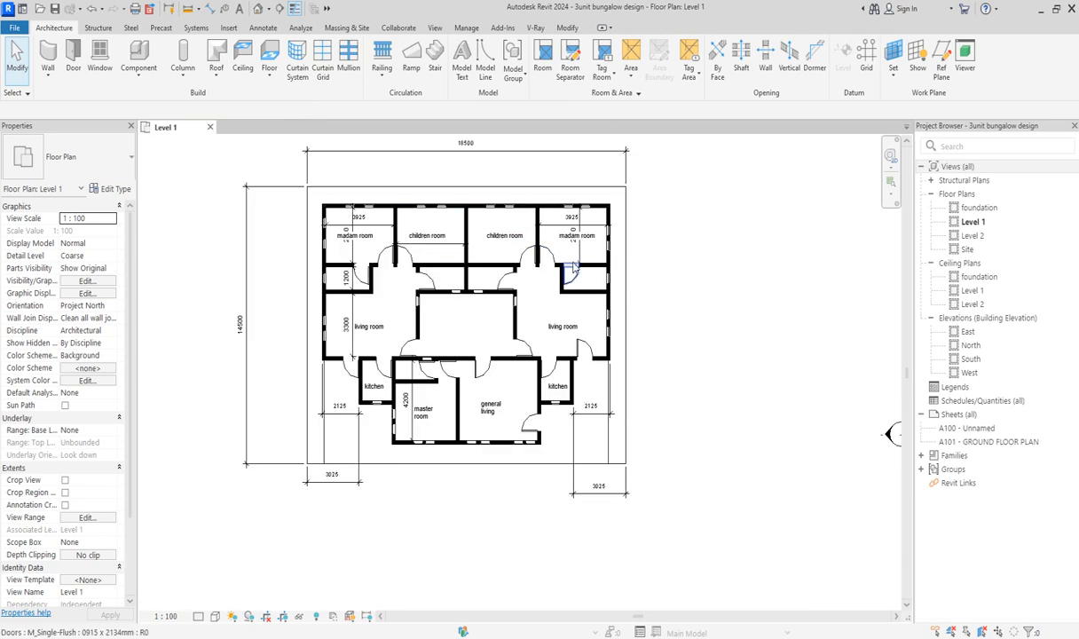
{"action": "scroll", "coordinate": [422, 245], "scroll_direction": "up", "scroll_amount": 2}
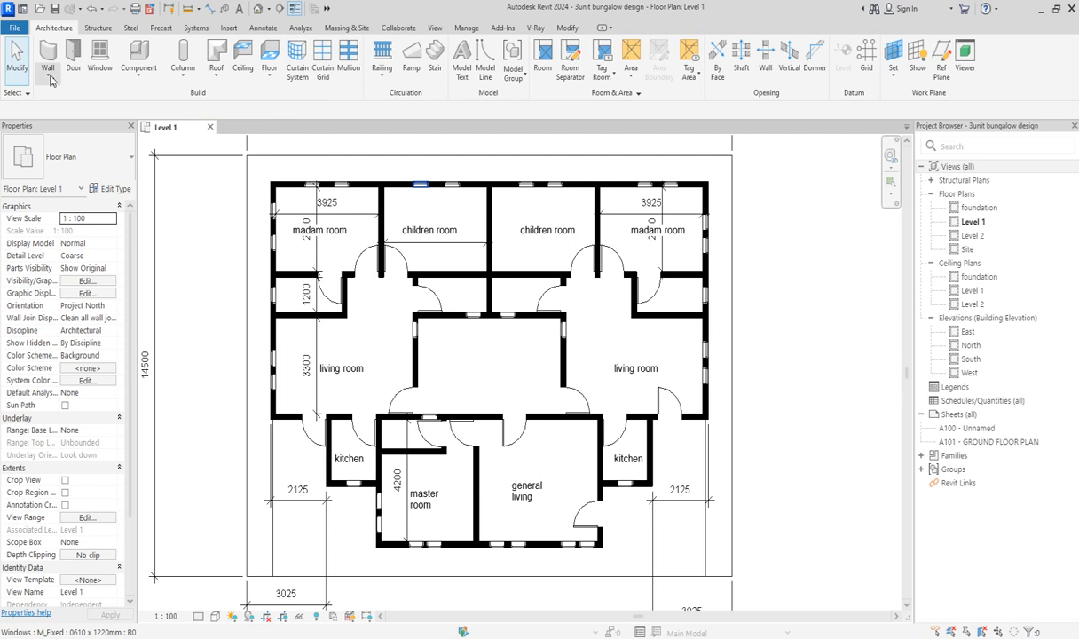
{"action": "left_click", "coordinate": [145, 61]}
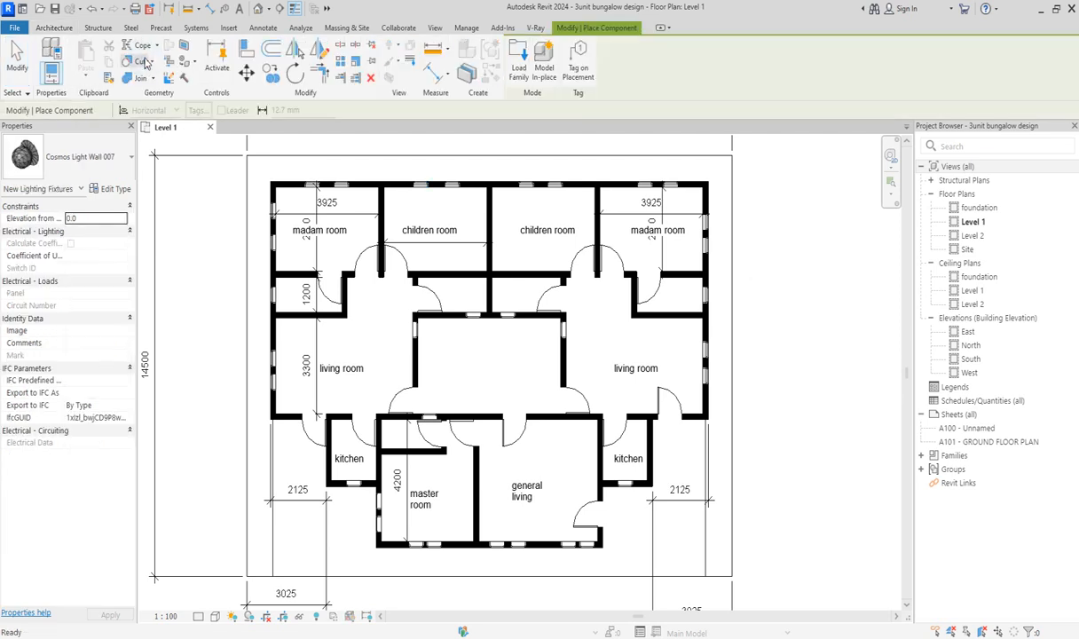
{"action": "left_click", "coordinate": [108, 159]}
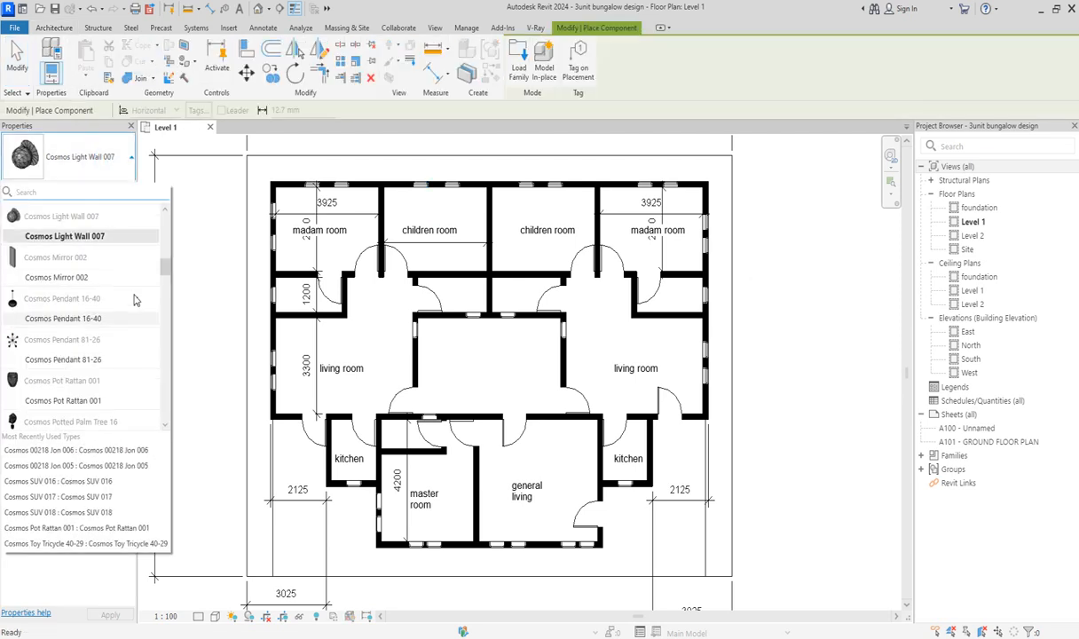
{"action": "left_click", "coordinate": [276, 231]}
{"action": "key", "text": "Escape"}
{"action": "key", "text": "Escape"}
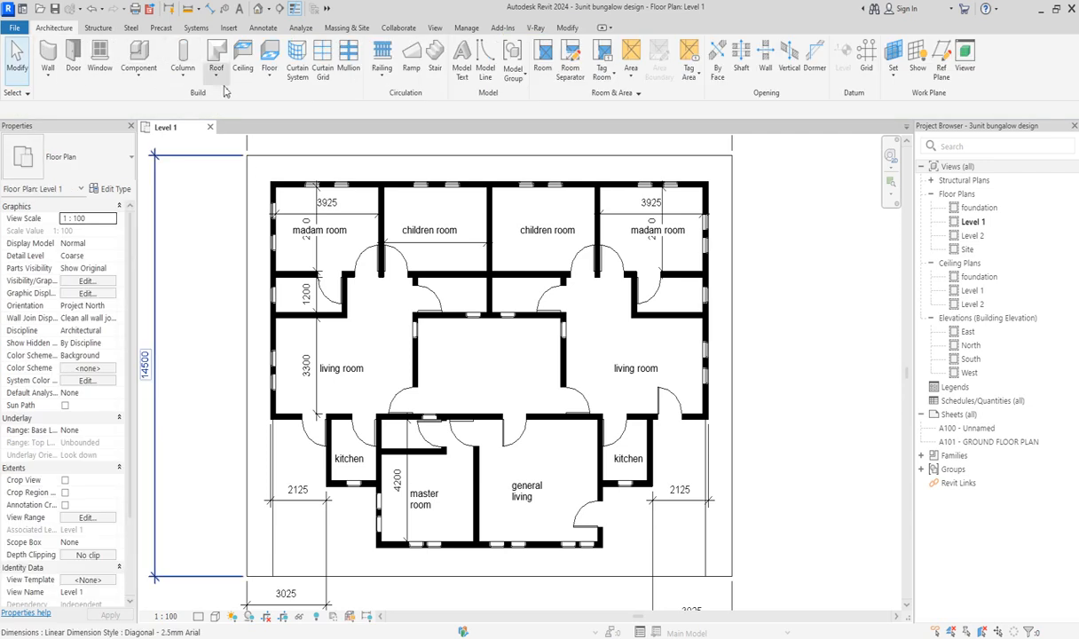
Start an architectural floor and pick its boundary lines along the outer west, north and east walls
{"action": "left_click", "coordinate": [269, 78]}
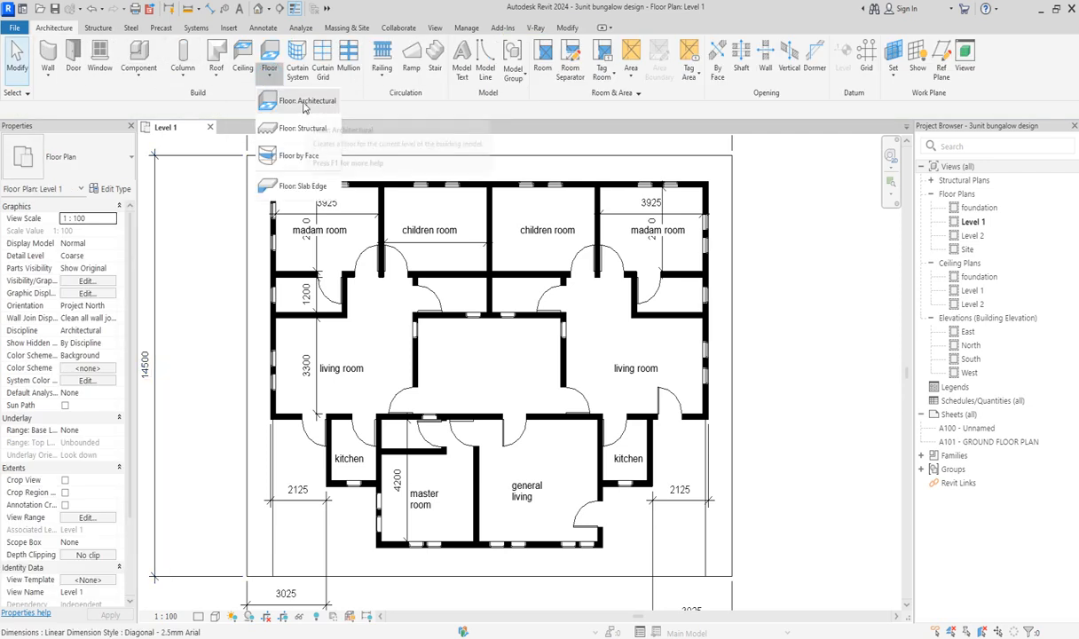
{"action": "left_click", "coordinate": [303, 102]}
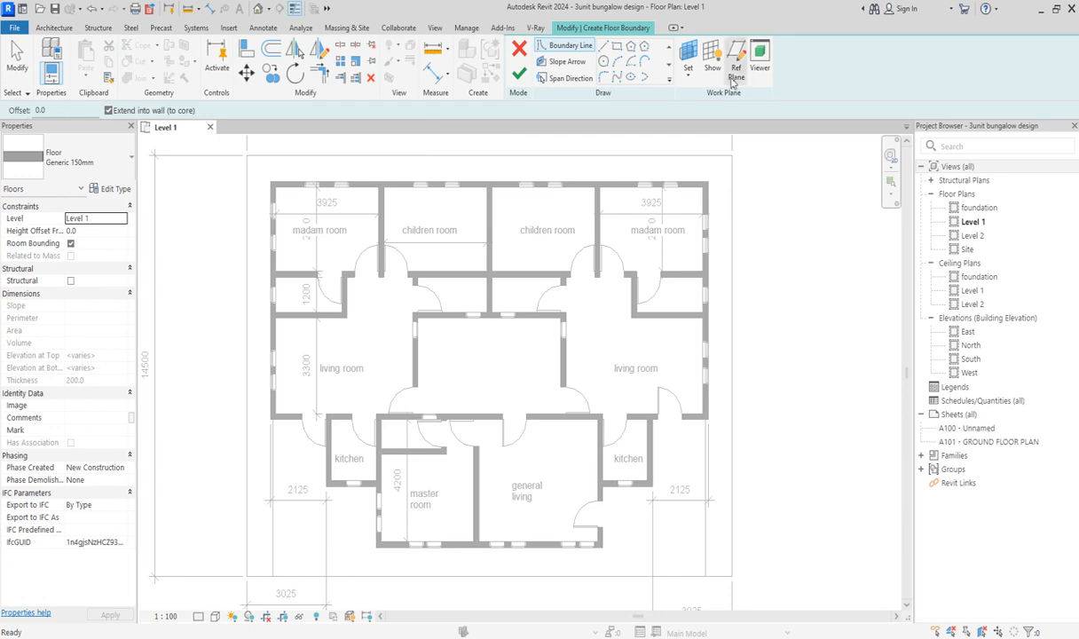
{"action": "left_click", "coordinate": [670, 82]}
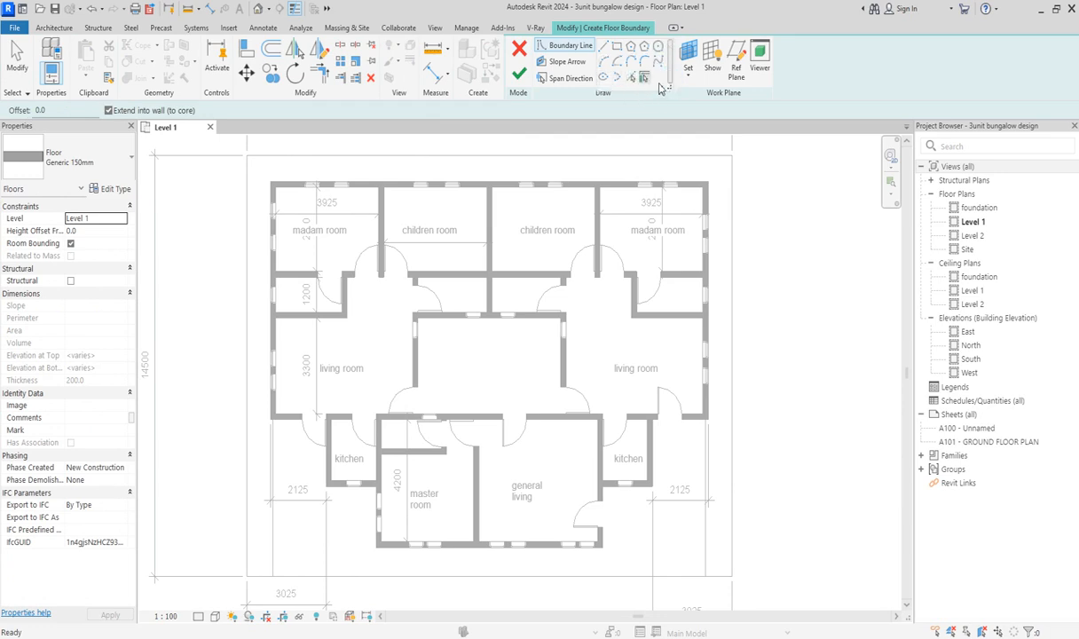
{"action": "left_click", "coordinate": [633, 79]}
{"action": "left_click", "coordinate": [265, 268]}
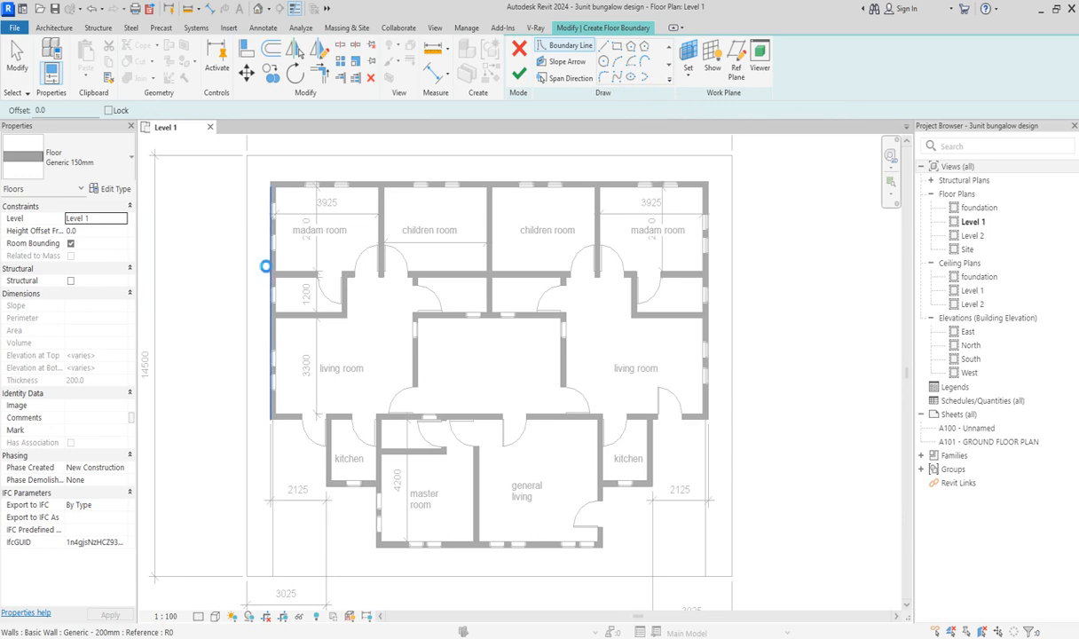
{"action": "left_click", "coordinate": [284, 182]}
{"action": "left_click", "coordinate": [708, 192]}
Pick floor boundary lines along the east kitchen's outer walls, the general living and master room's south wall, and the living rooms' south wall
{"action": "scroll", "coordinate": [707, 427], "scroll_direction": "up", "scroll_amount": 2}
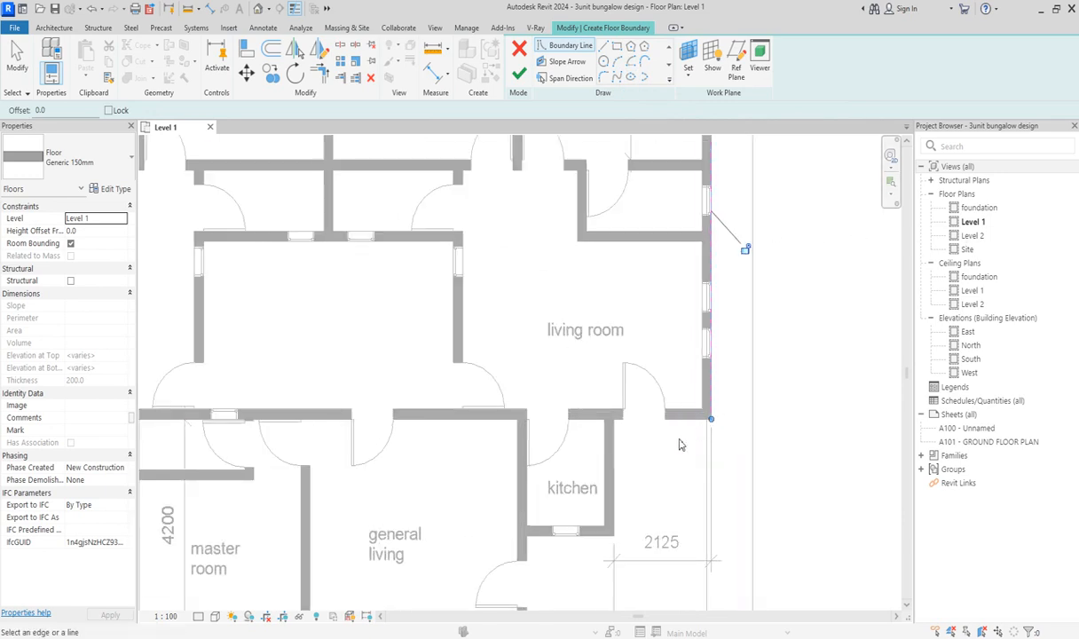
{"action": "scroll", "coordinate": [603, 545], "scroll_direction": "down", "scroll_amount": 3}
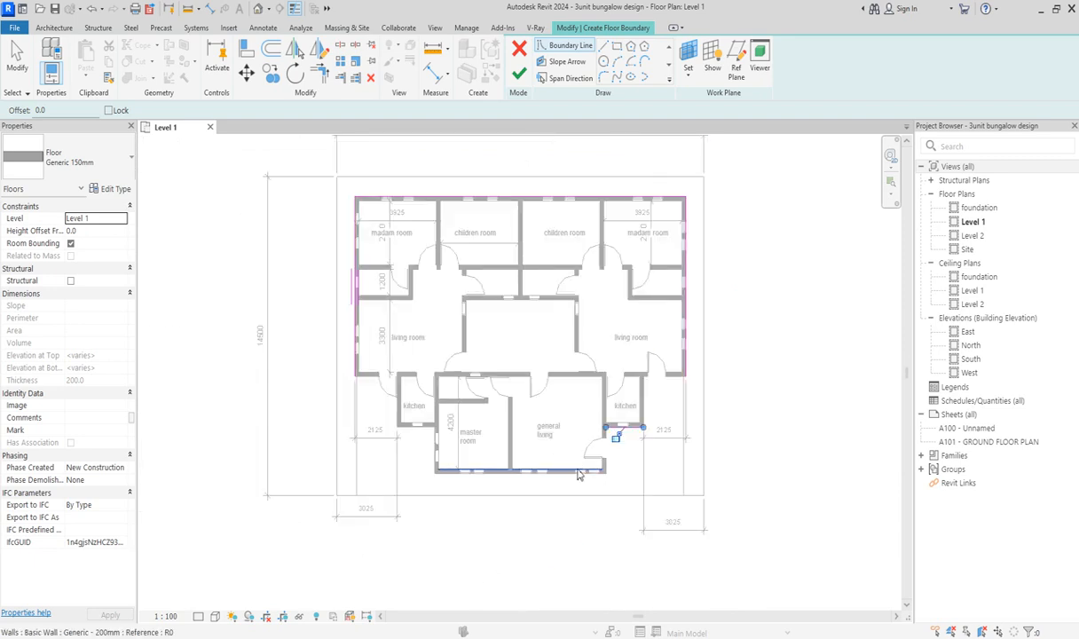
{"action": "scroll", "coordinate": [612, 483], "scroll_direction": "up", "scroll_amount": 2}
{"action": "left_click", "coordinate": [552, 476]}
{"action": "scroll", "coordinate": [683, 467], "scroll_direction": "up", "scroll_amount": 1}
{"action": "scroll", "coordinate": [674, 444], "scroll_direction": "down", "scroll_amount": 2}
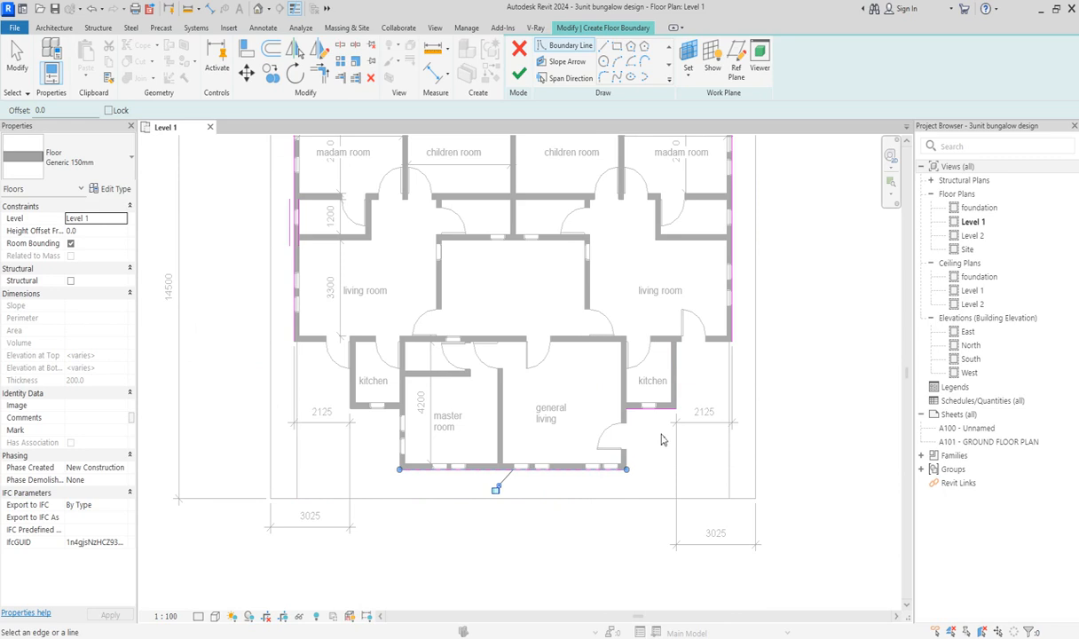
{"action": "left_click", "coordinate": [717, 348]}
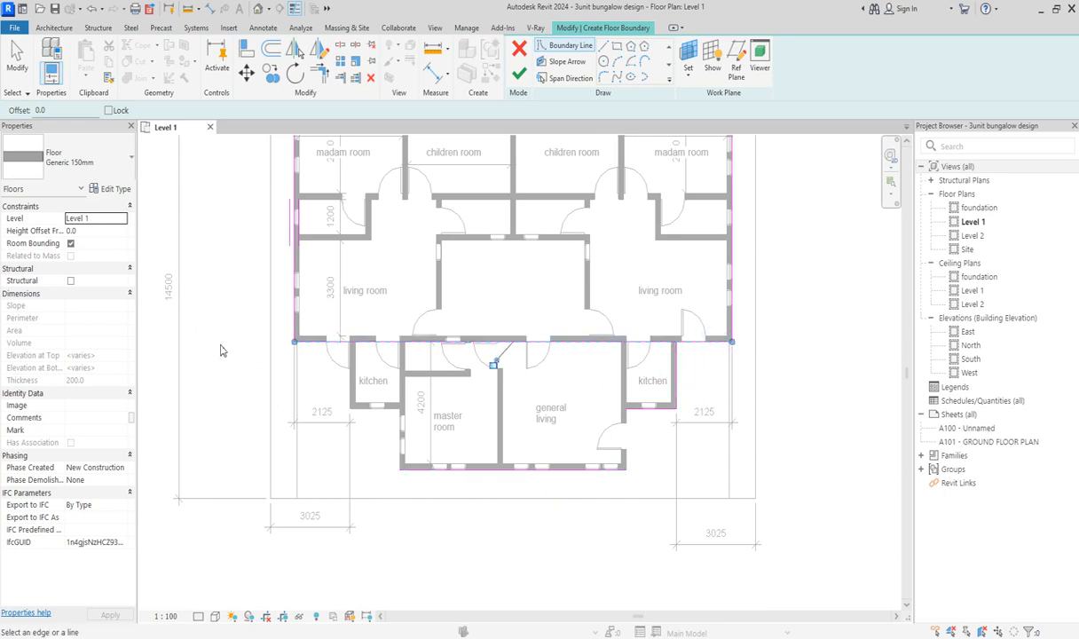
Pick boundary lines along the west kitchen's south wall and the master room's west wall, and delete the line below the east kitchen
{"action": "left_click", "coordinate": [355, 419]}
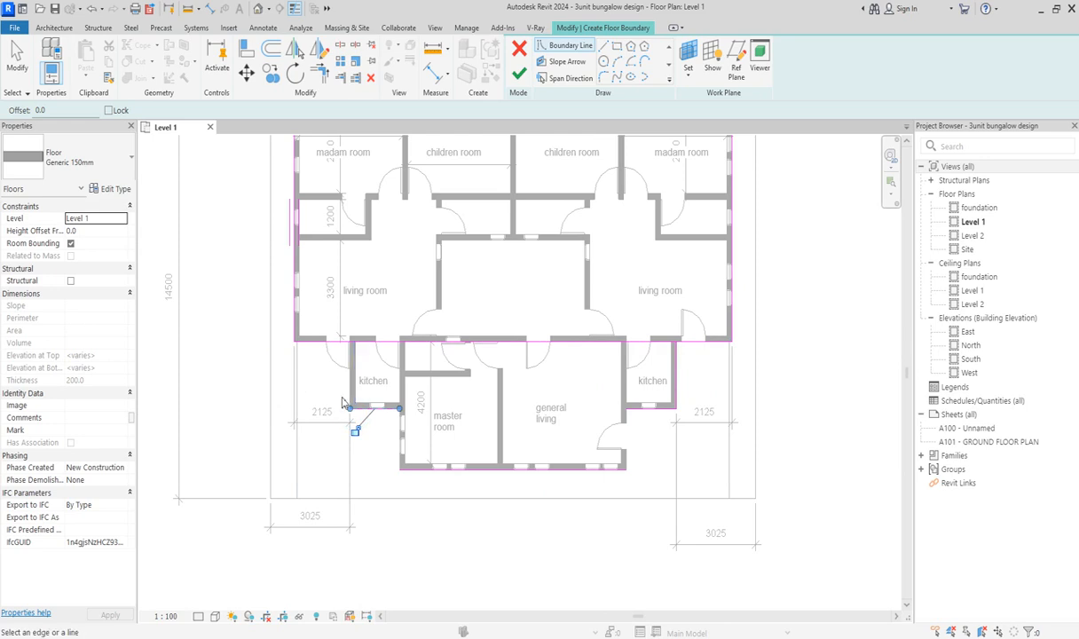
{"action": "left_click", "coordinate": [398, 469]}
{"action": "scroll", "coordinate": [690, 485], "scroll_direction": "up", "scroll_amount": 3}
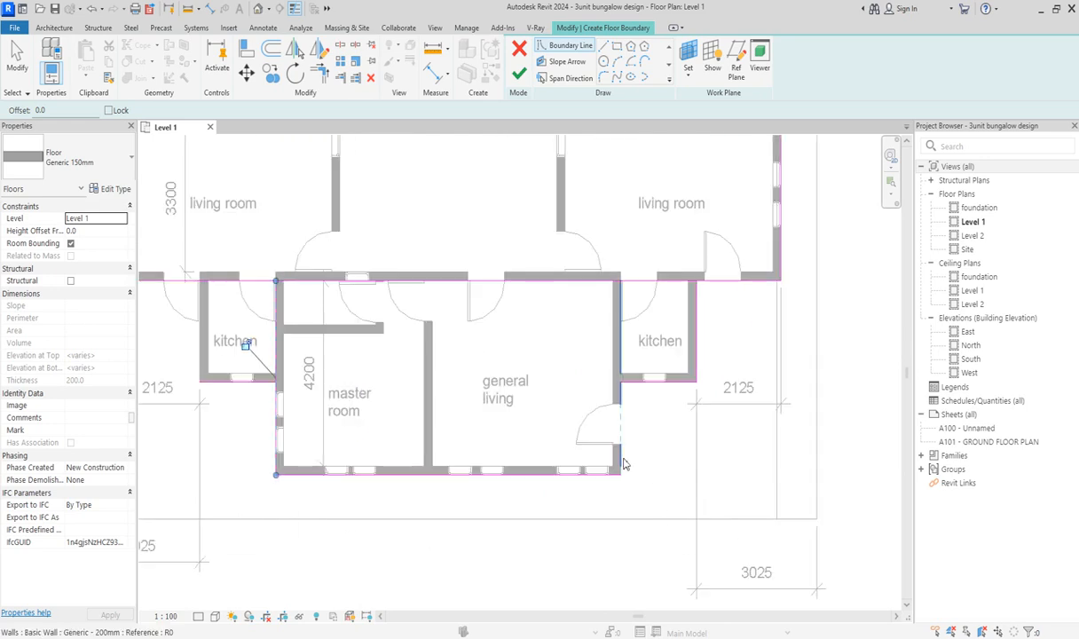
{"action": "left_click", "coordinate": [667, 382]}
{"action": "key", "text": "Delete"}
{"action": "scroll", "coordinate": [665, 409], "scroll_direction": "down", "scroll_amount": 3}
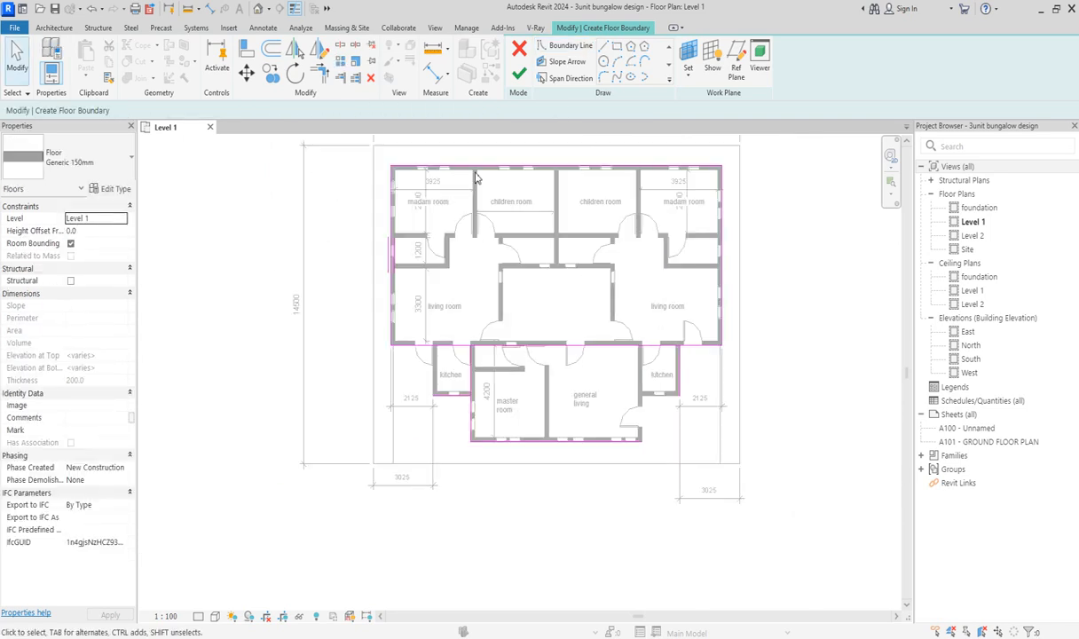
Split the boundary line along the living rooms' south wall and trim the east kitchen's east line to a corner with the southernmost line
{"action": "left_click", "coordinate": [341, 44]}
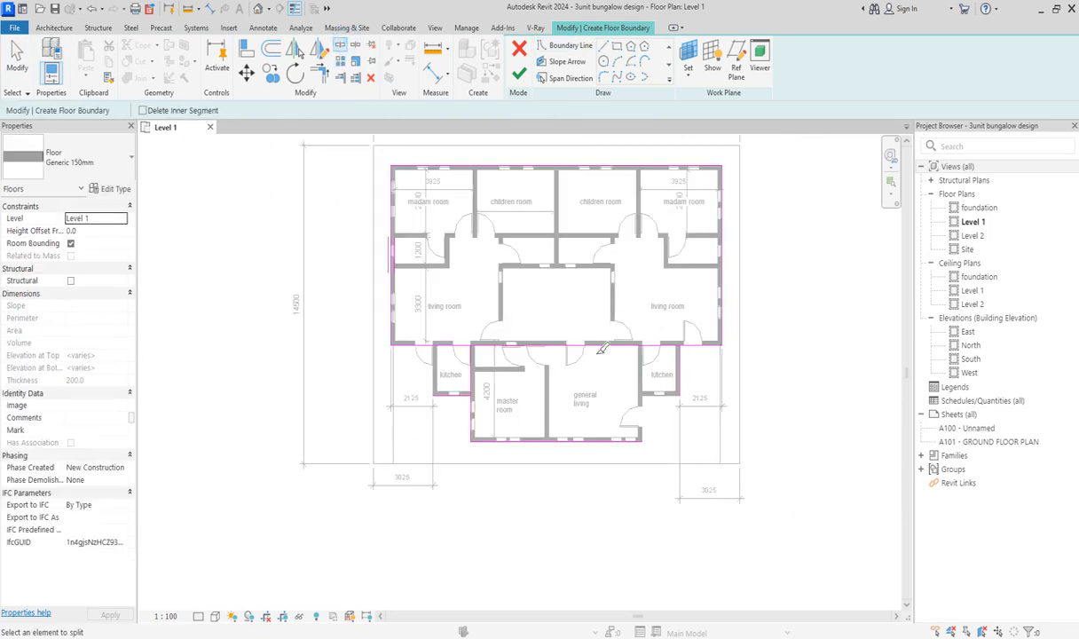
{"action": "left_click", "coordinate": [598, 345]}
{"action": "left_click", "coordinate": [319, 75]}
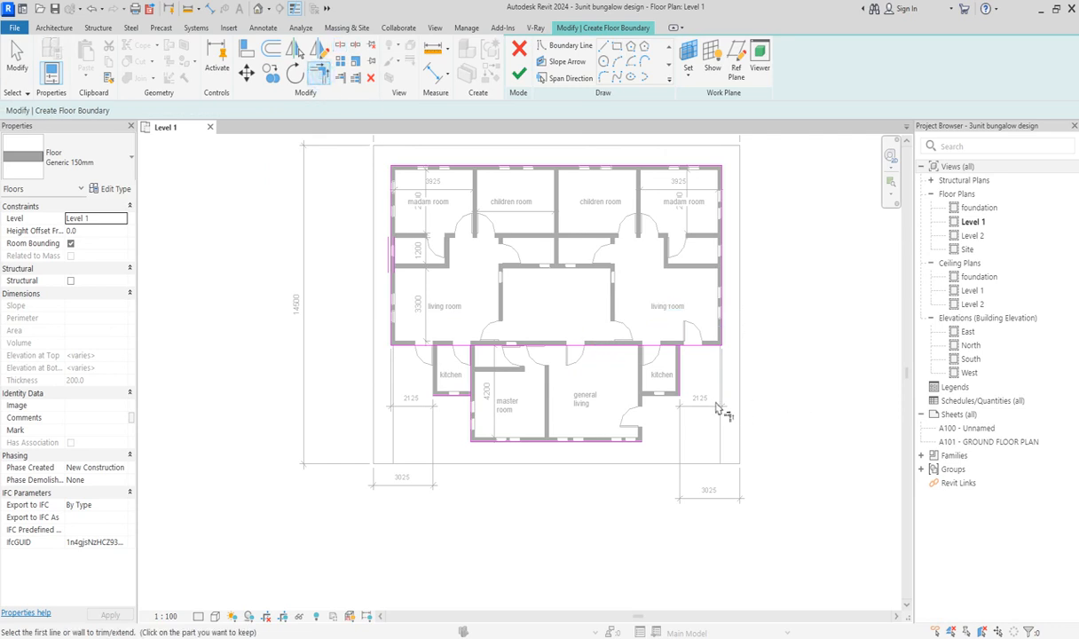
{"action": "left_click", "coordinate": [680, 365]}
{"action": "left_click", "coordinate": [626, 439]}
Trim the west kitchen's south line to corners with the master room's west line and the building's outer west line
{"action": "left_click", "coordinate": [449, 394]}
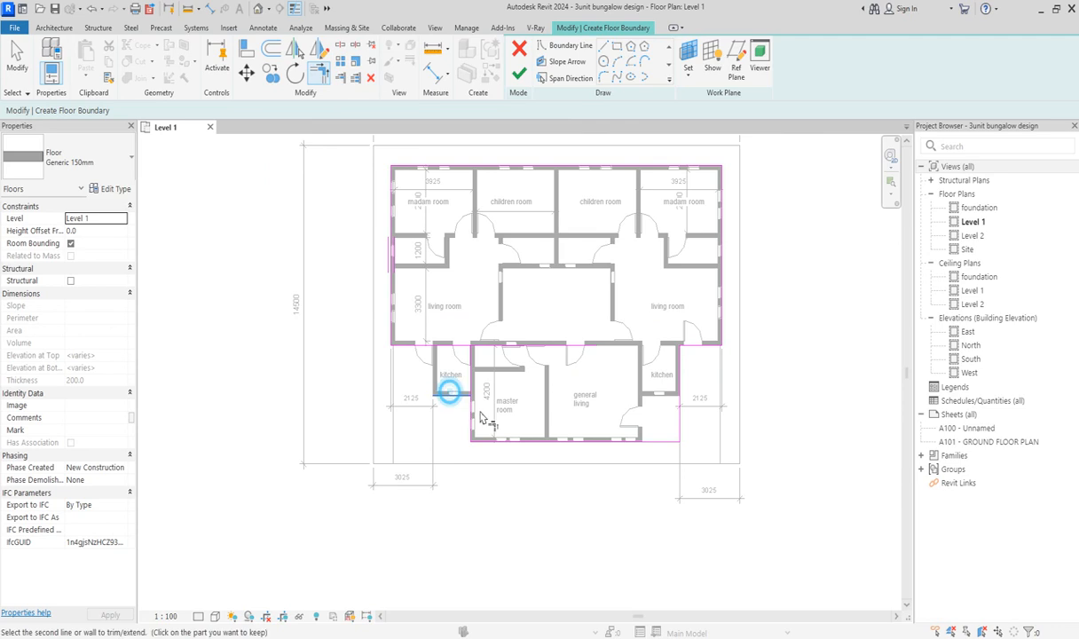
{"action": "left_click", "coordinate": [469, 416]}
{"action": "left_click", "coordinate": [394, 330]}
{"action": "scroll", "coordinate": [555, 374], "scroll_direction": "up", "scroll_amount": 2}
{"action": "key", "text": "Escape"}
Delete the leftover boundary segment crossing the plan below the living rooms and finish the floor sketch
{"action": "left_click", "coordinate": [537, 344]}
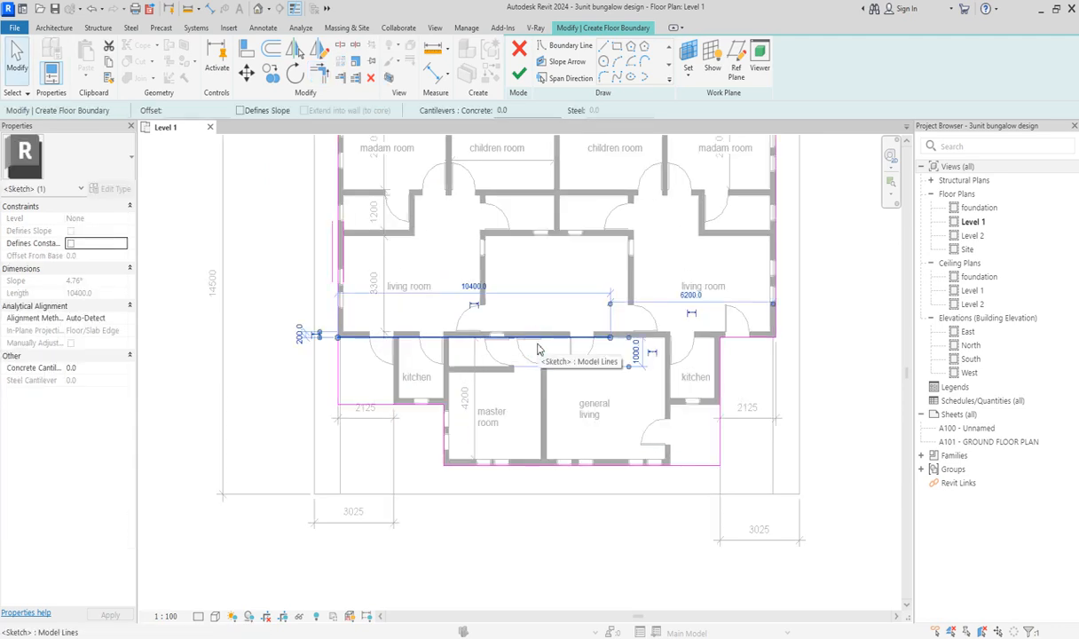
{"action": "key", "text": "Delete"}
{"action": "scroll", "coordinate": [543, 380], "scroll_direction": "down", "scroll_amount": 2}
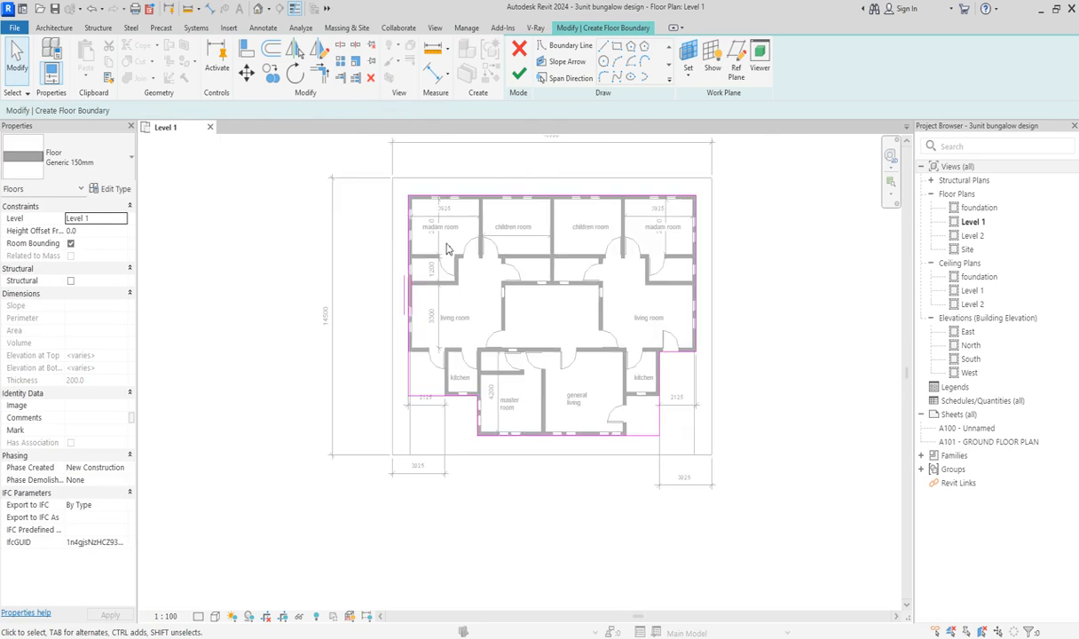
{"action": "left_click", "coordinate": [519, 73]}
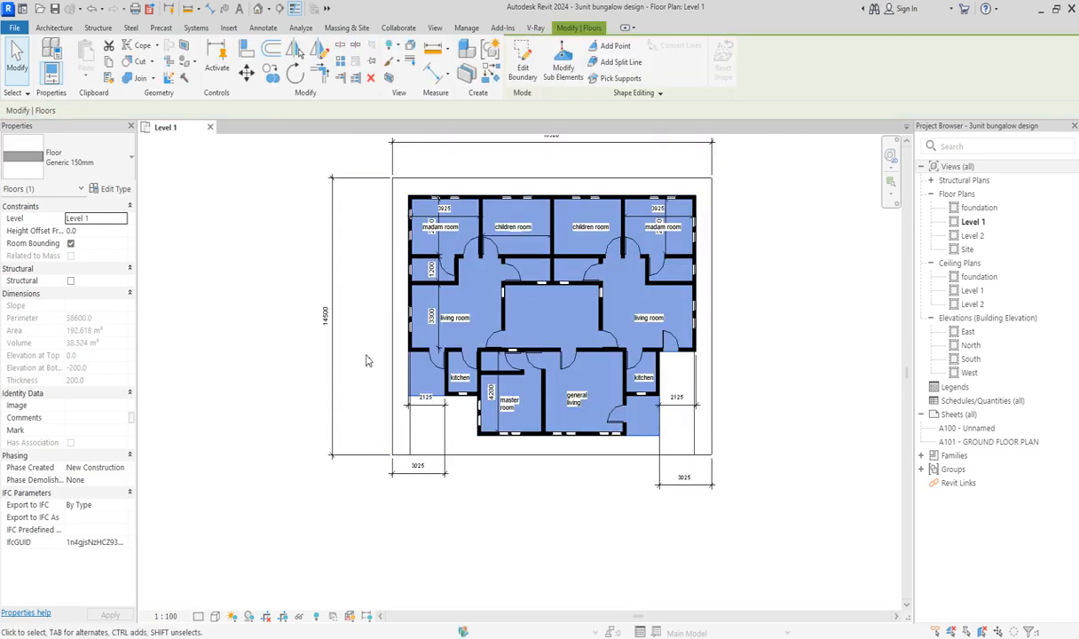
{"action": "left_click", "coordinate": [354, 348]}
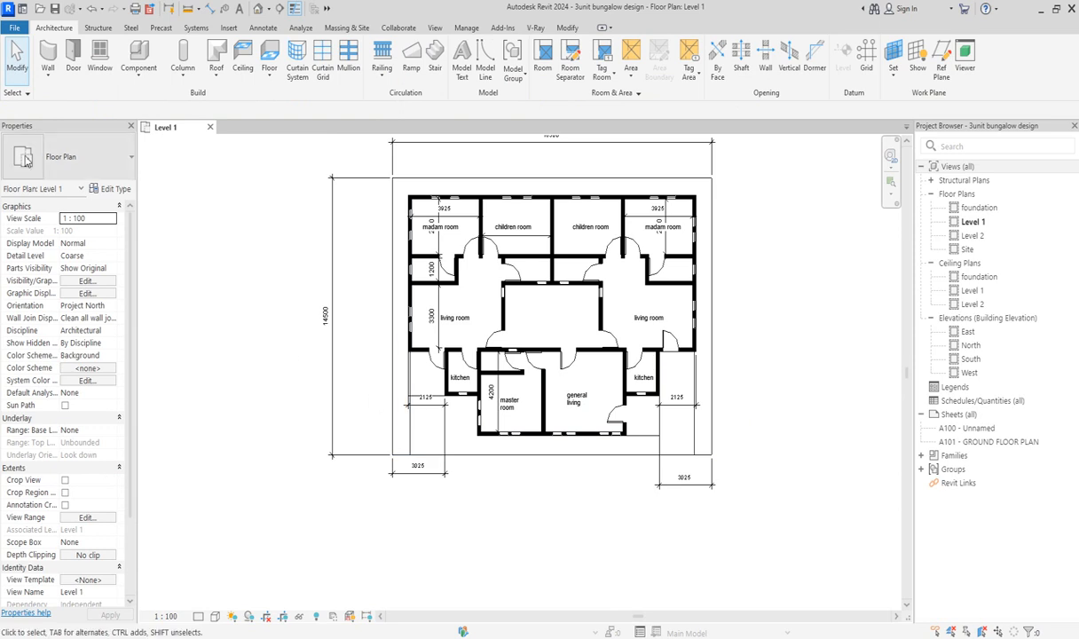
Place a sectional_sofa_6482 component in the northeast corner of the general living room
{"action": "left_click", "coordinate": [135, 52]}
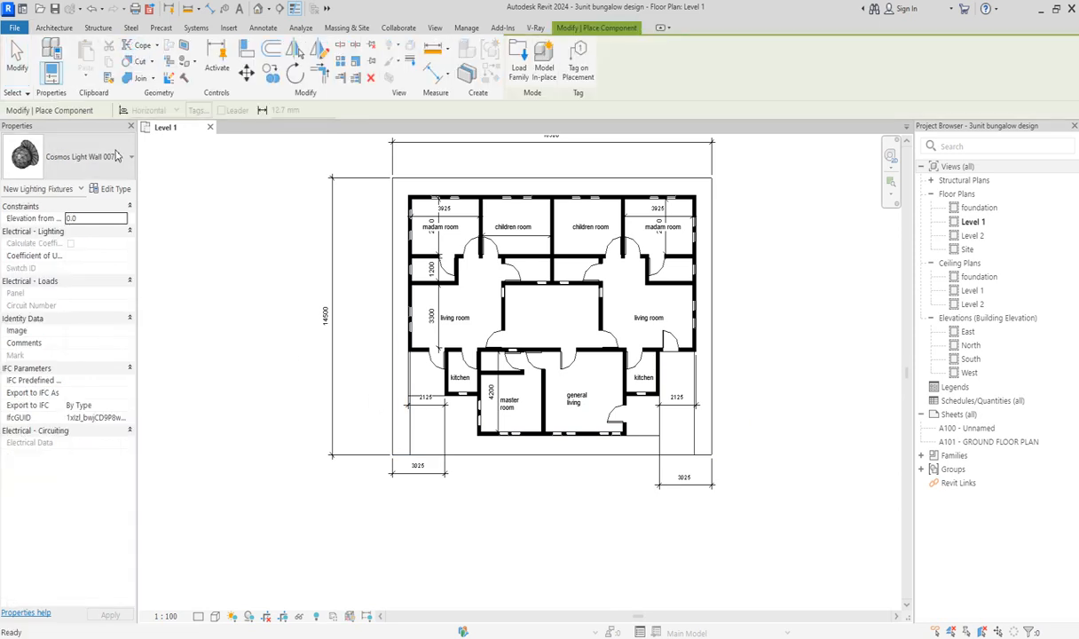
{"action": "left_click", "coordinate": [106, 155]}
{"action": "left_click_drag", "start_coordinate": [166, 256], "coordinate": [164, 410]}
{"action": "left_click", "coordinate": [53, 336]}
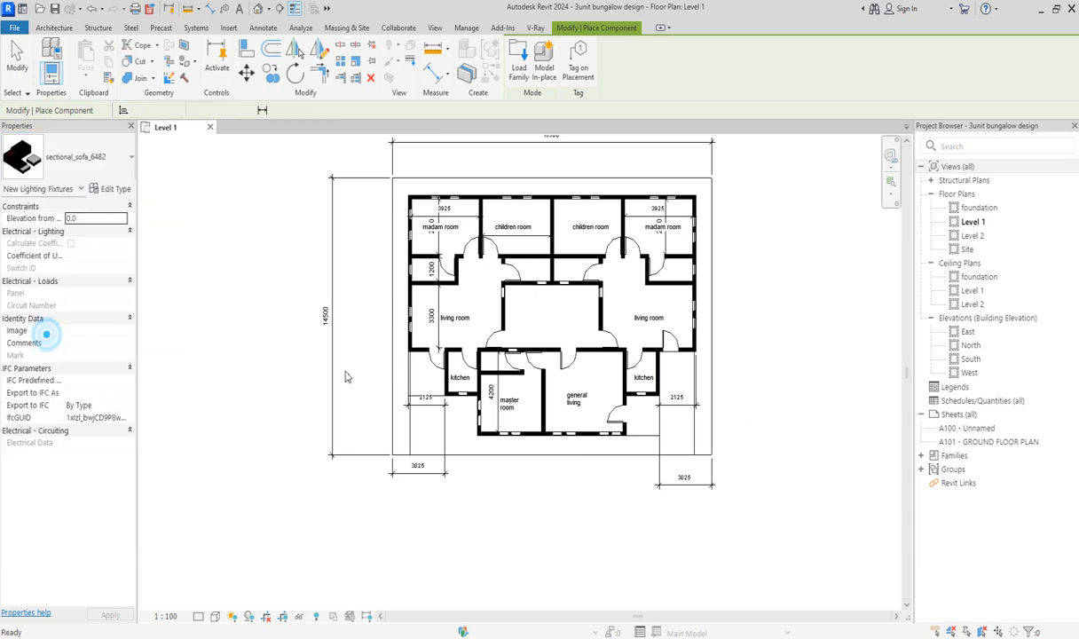
{"action": "scroll", "coordinate": [568, 384], "scroll_direction": "up", "scroll_amount": 5}
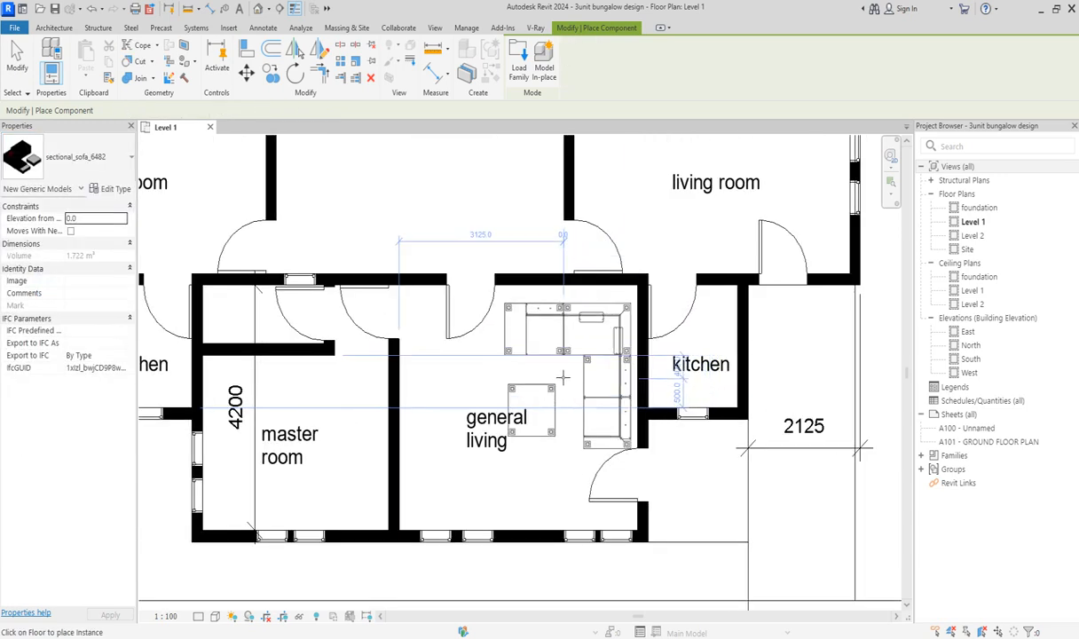
{"action": "left_click", "coordinate": [576, 437]}
Place another sectional sofa in the northeast corner of the east living room and end placement
{"action": "scroll", "coordinate": [576, 436], "scroll_direction": "down", "scroll_amount": 3}
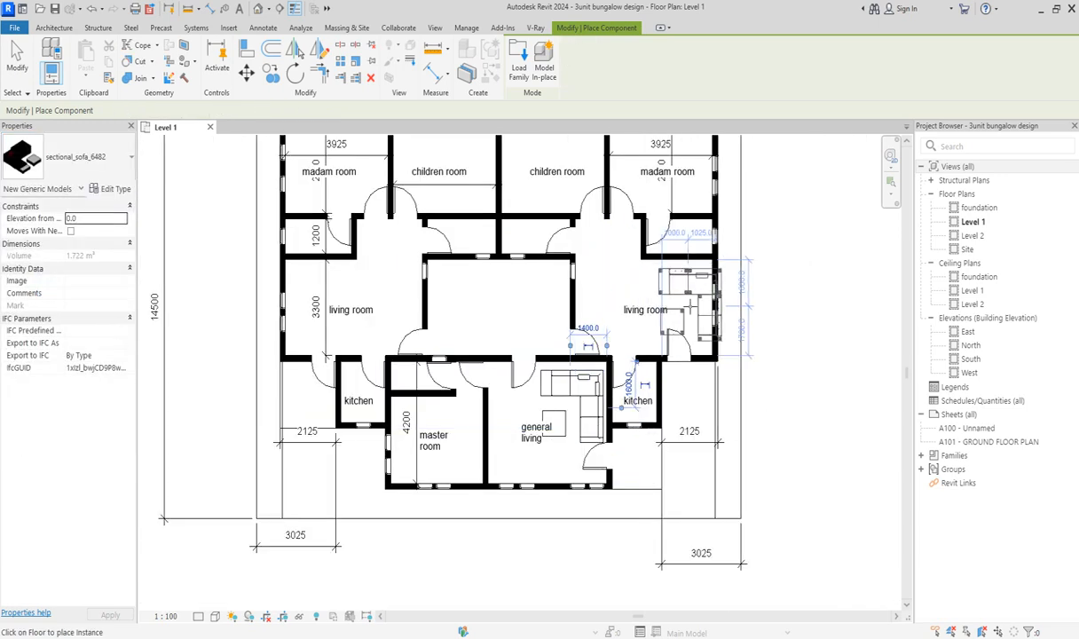
{"action": "scroll", "coordinate": [677, 303], "scroll_direction": "up", "scroll_amount": 3}
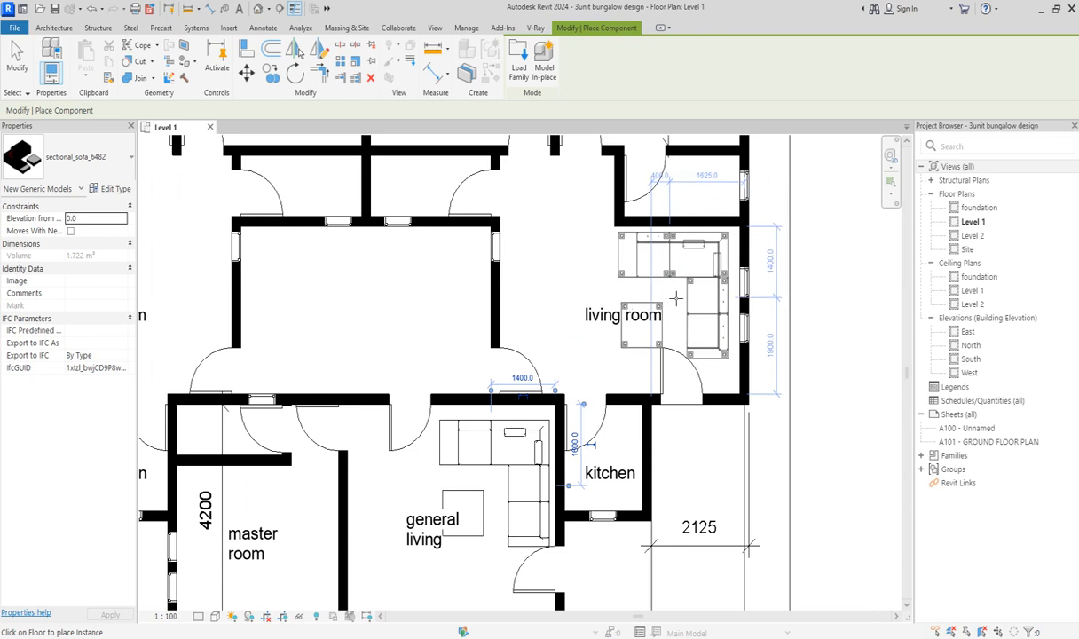
{"action": "left_click", "coordinate": [701, 344]}
{"action": "scroll", "coordinate": [700, 344], "scroll_direction": "down", "scroll_amount": 3}
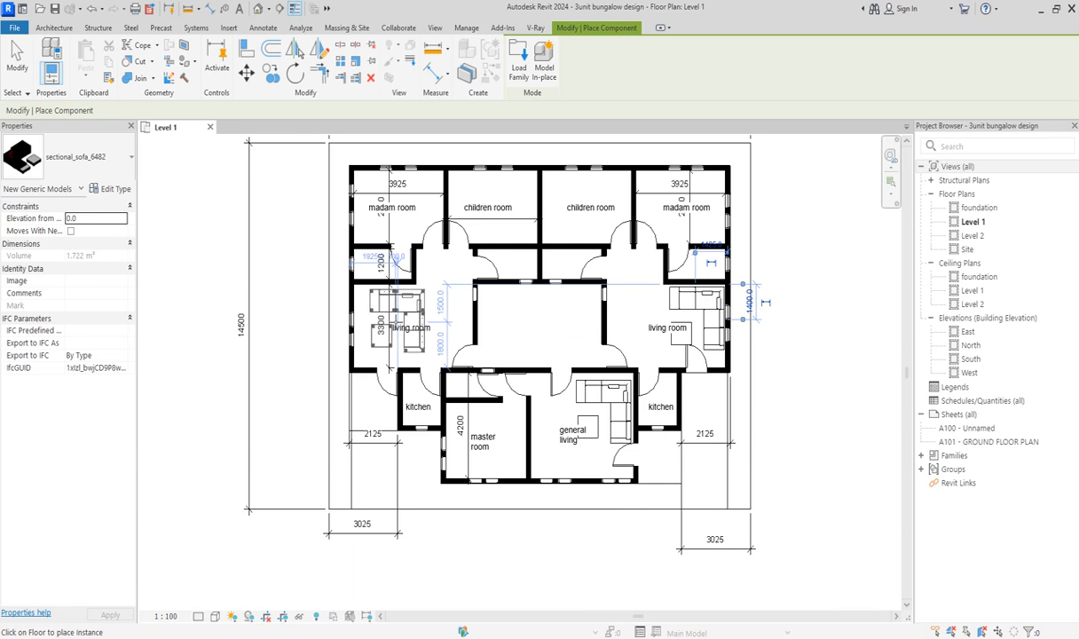
{"action": "key", "text": "Escape"}
{"action": "key", "text": "Escape"}
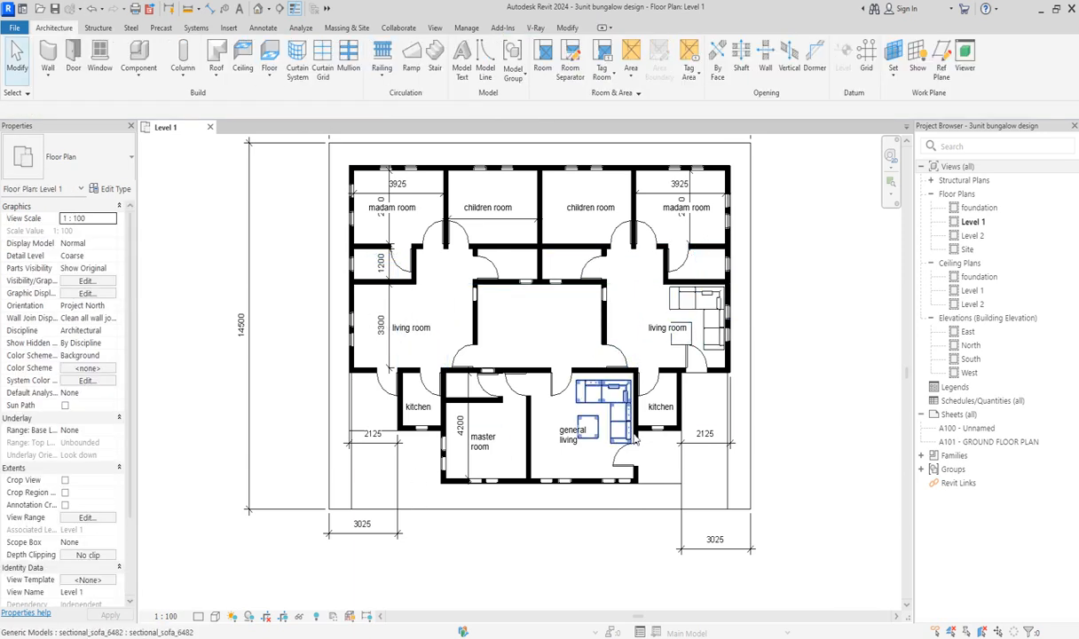
Place a Queen_size_2_6152 bed against the north wall of the east madam room
{"action": "left_click", "coordinate": [137, 59]}
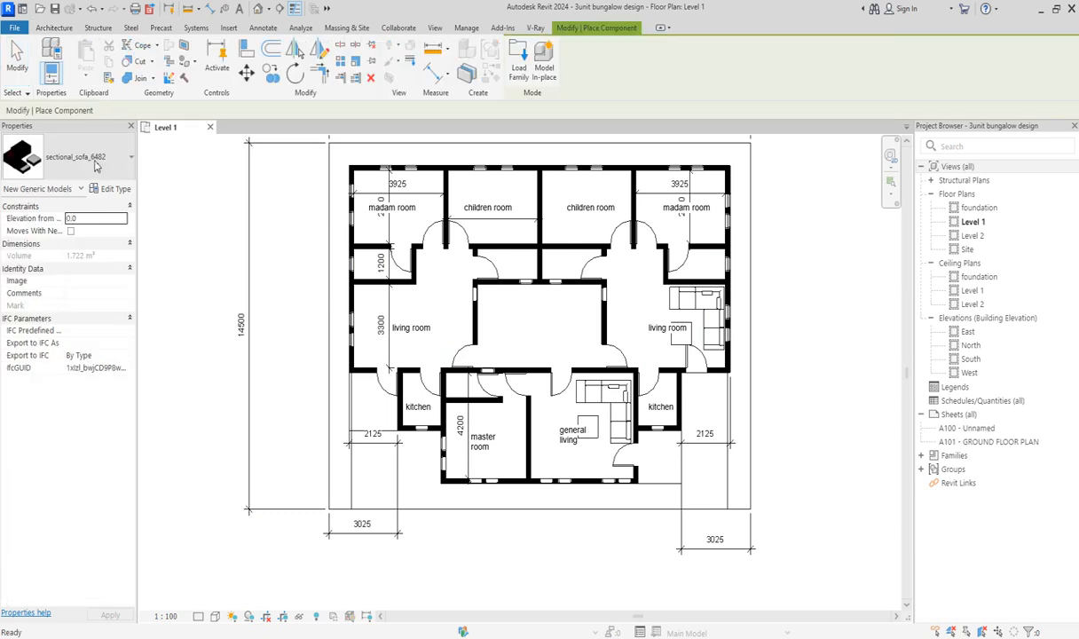
{"action": "left_click", "coordinate": [117, 162]}
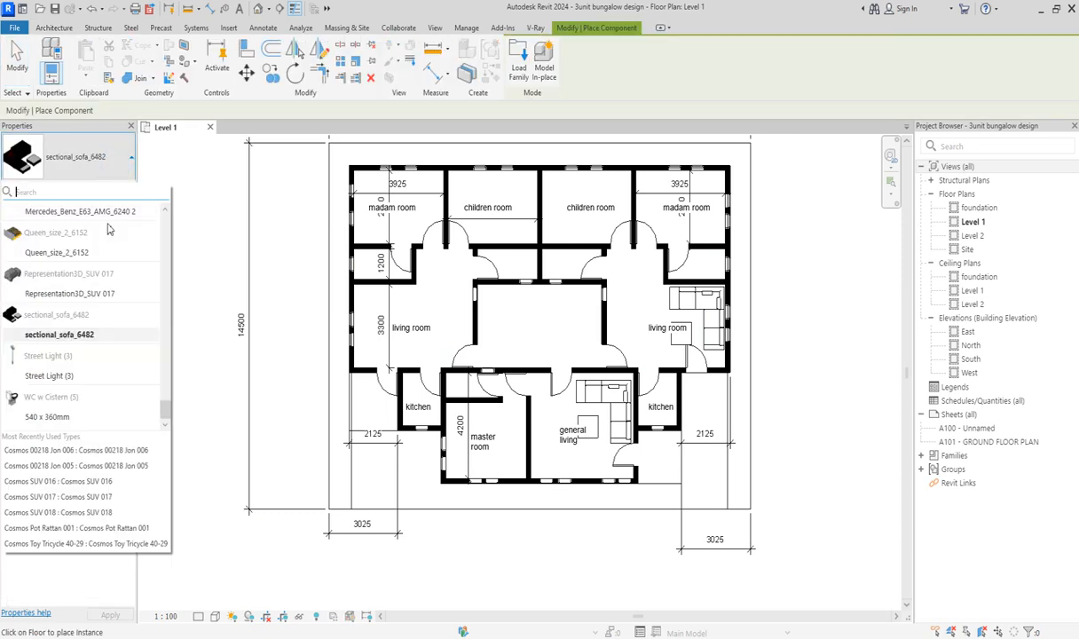
{"action": "left_click", "coordinate": [58, 250]}
{"action": "scroll", "coordinate": [587, 204], "scroll_direction": "up", "scroll_amount": 2}
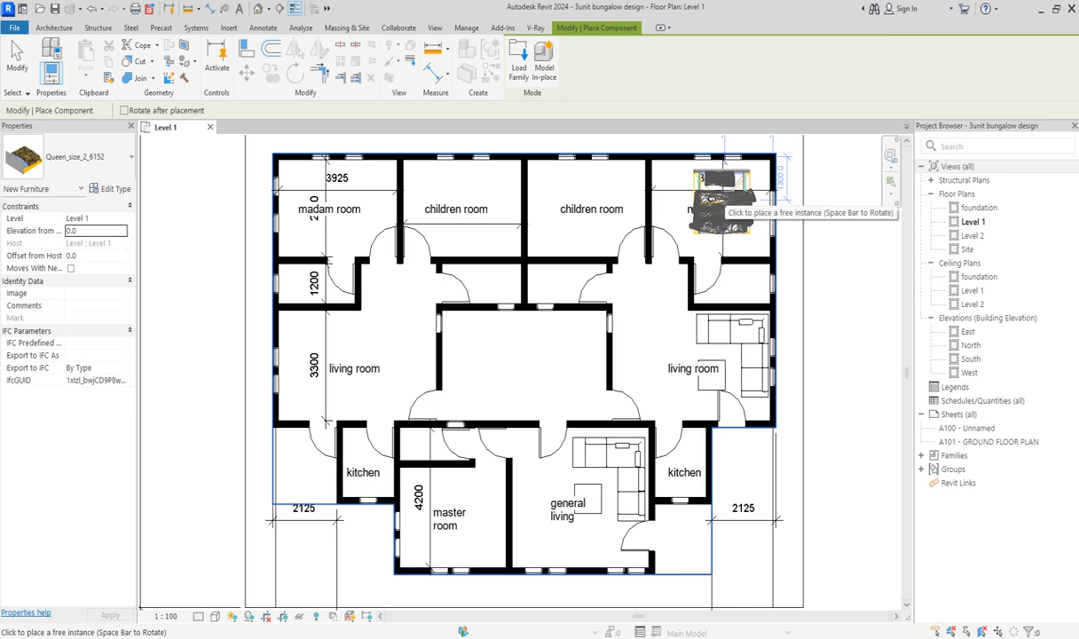
{"action": "left_click", "coordinate": [721, 202]}
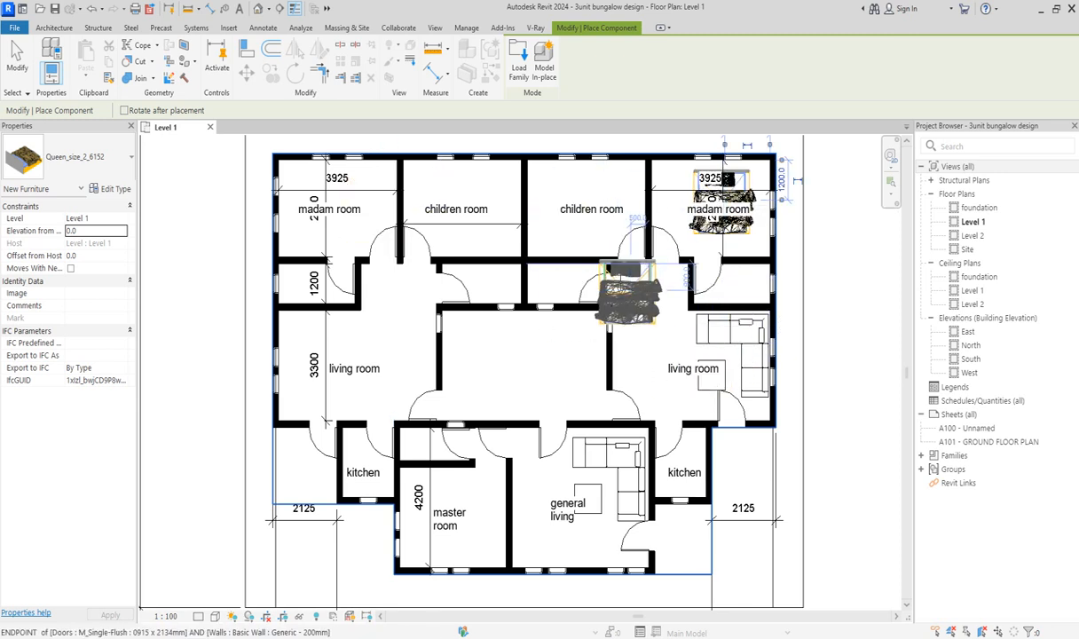
Rotate the queen-size bed and place one against the west wall of the east children room and one in the master room
{"action": "key", "text": "space"}
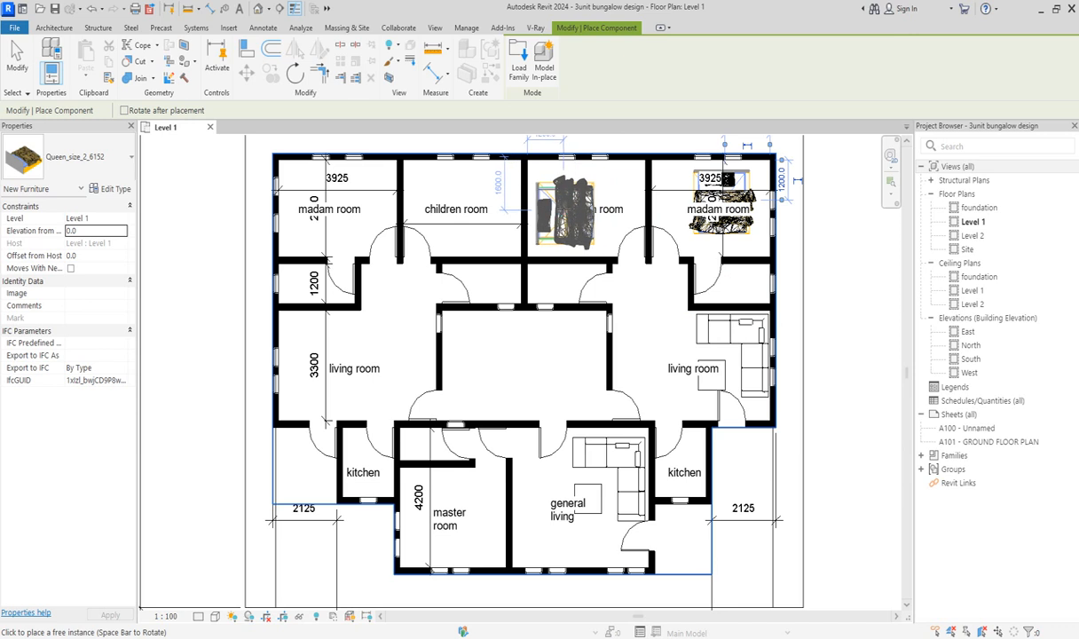
{"action": "left_click", "coordinate": [561, 209]}
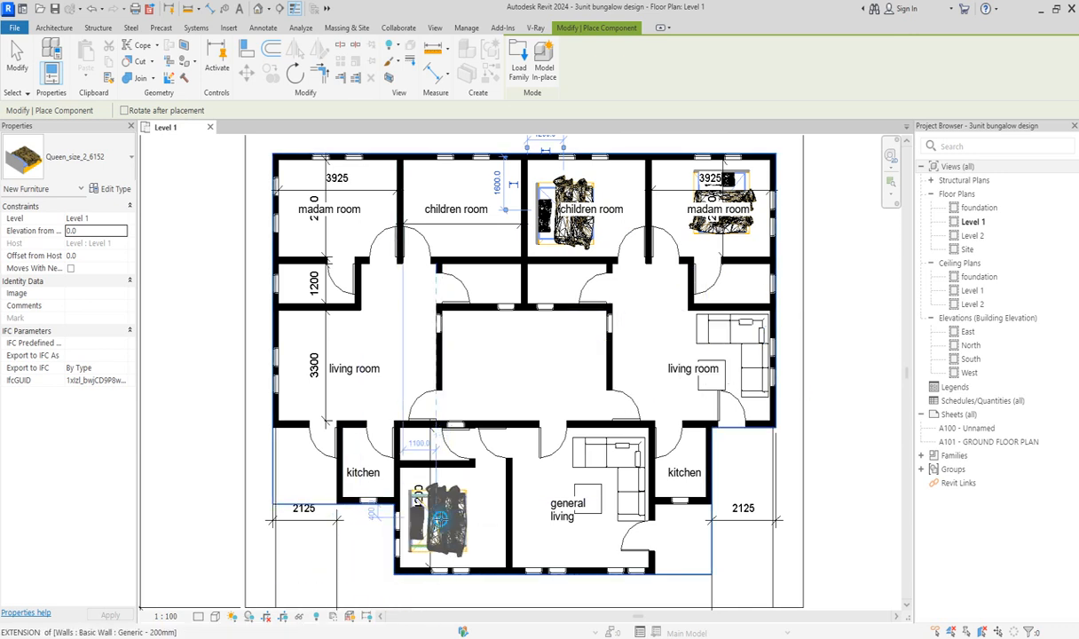
{"action": "left_click", "coordinate": [439, 519]}
{"action": "key", "text": "Escape"}
{"action": "key", "text": "Escape"}
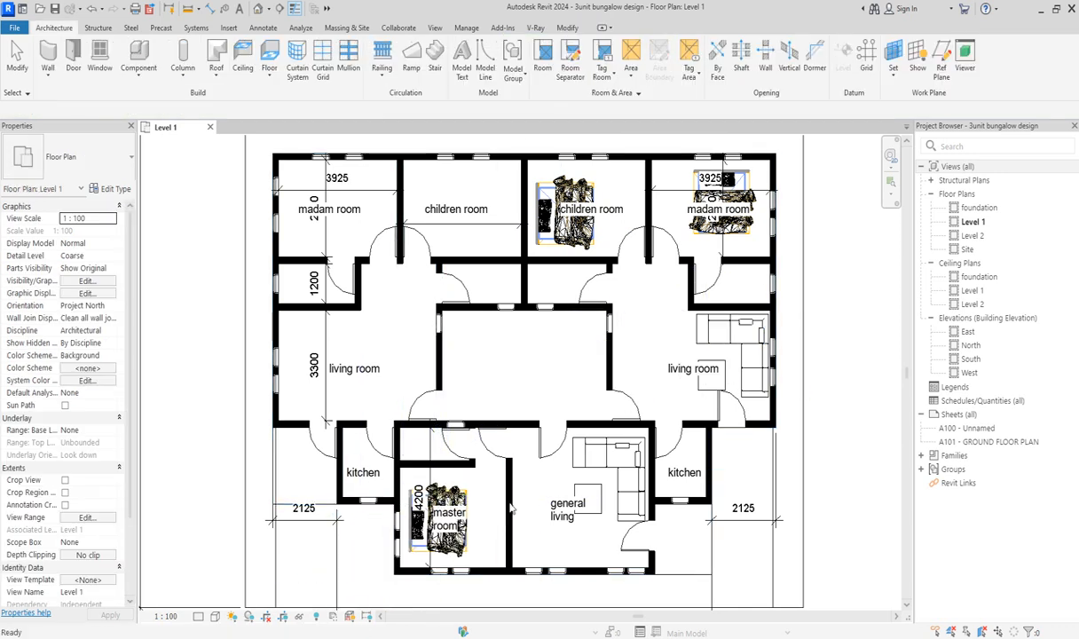
Mirror copies of the east living room sofa and the two east bedroom beds across the wall between the children rooms
{"action": "left_click", "coordinate": [707, 345]}
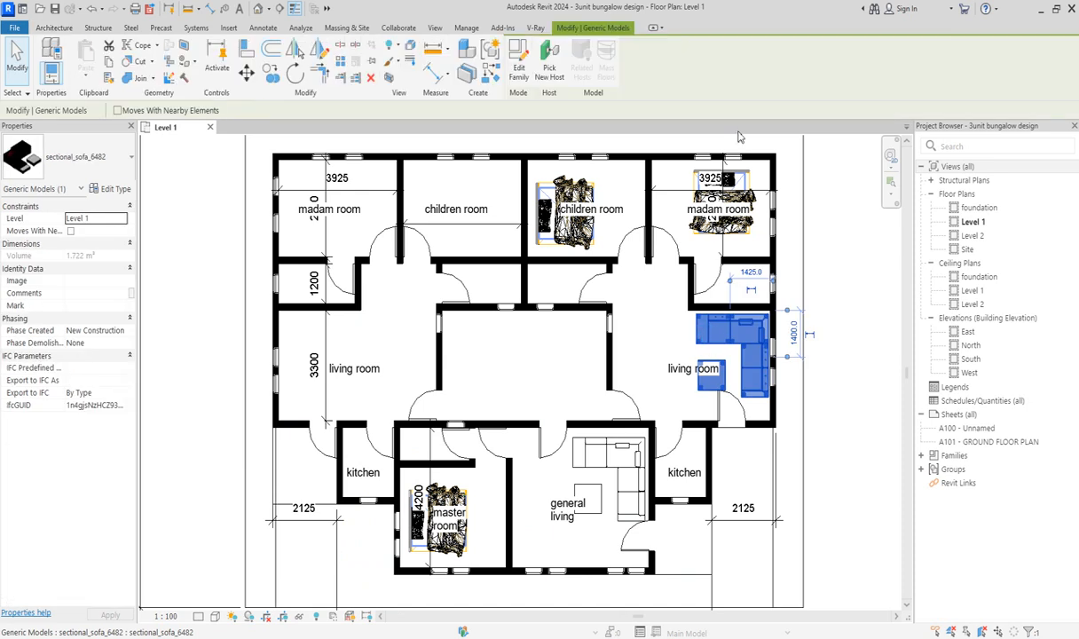
{"action": "left_click", "coordinate": [742, 180], "text": "ctrl"}
{"action": "left_click", "coordinate": [566, 212], "text": "ctrl"}
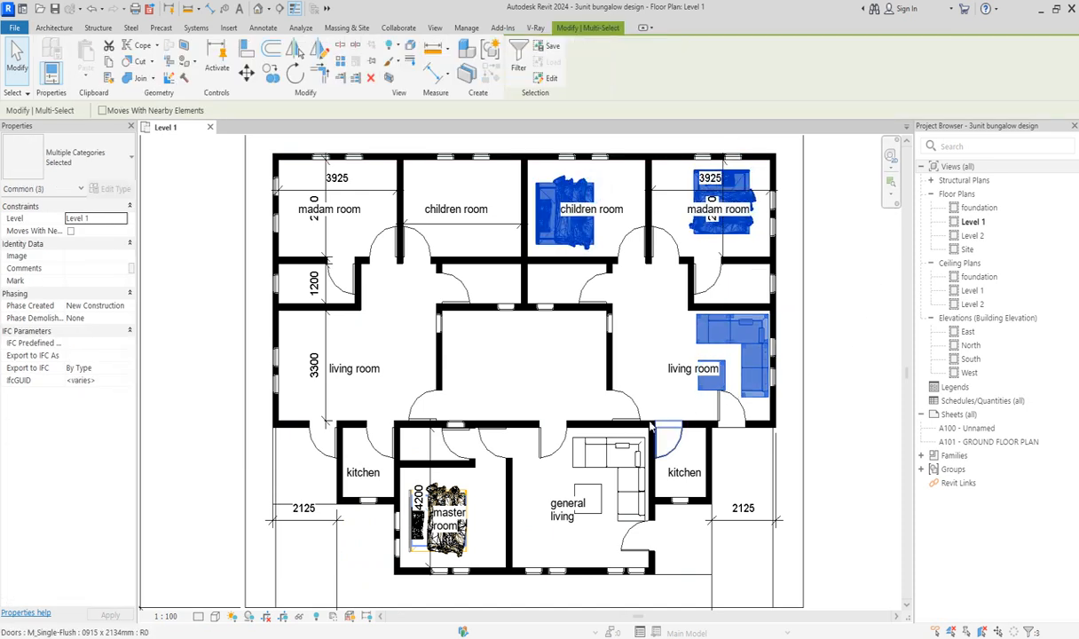
{"action": "left_click", "coordinate": [320, 50]}
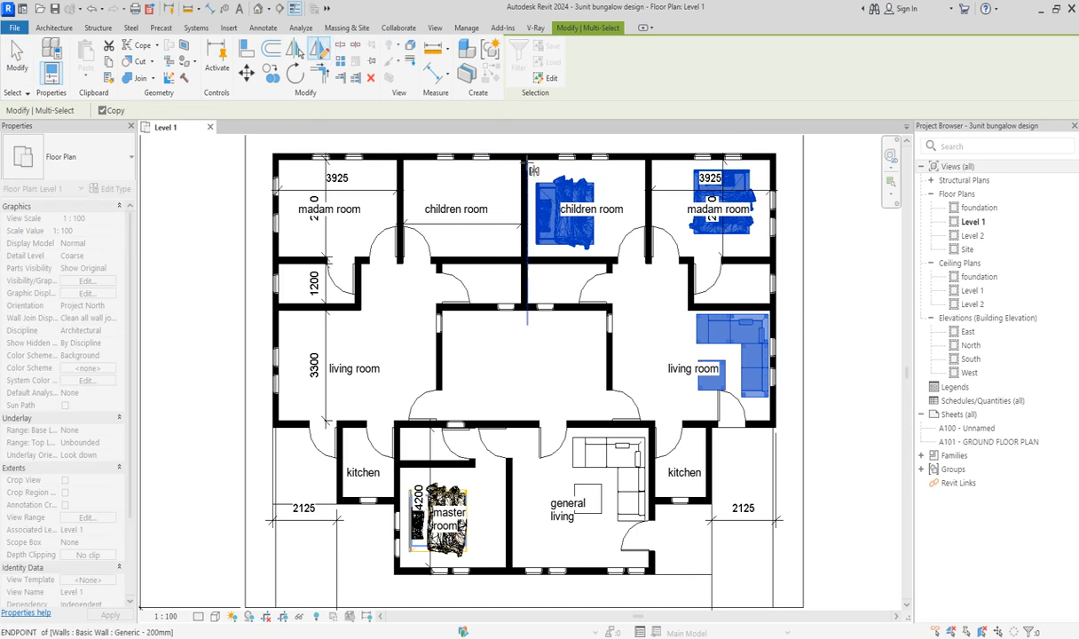
{"action": "scroll", "coordinate": [524, 154], "scroll_direction": "up", "scroll_amount": 4}
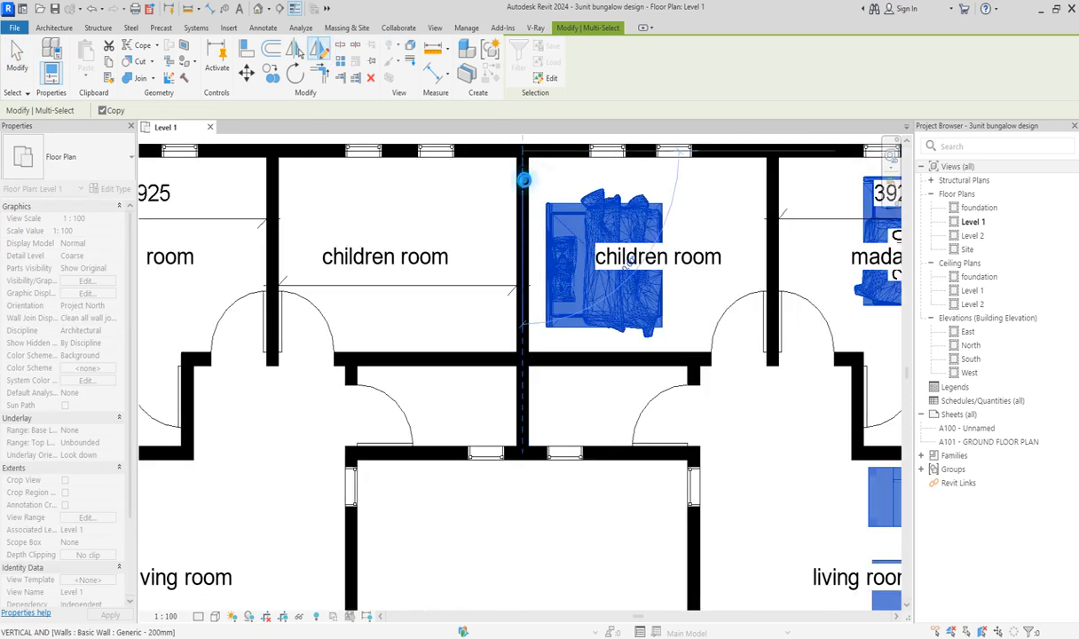
{"action": "left_click", "coordinate": [524, 180]}
{"action": "scroll", "coordinate": [524, 180], "scroll_direction": "down", "scroll_amount": 4}
{"action": "left_click", "coordinate": [524, 348]}
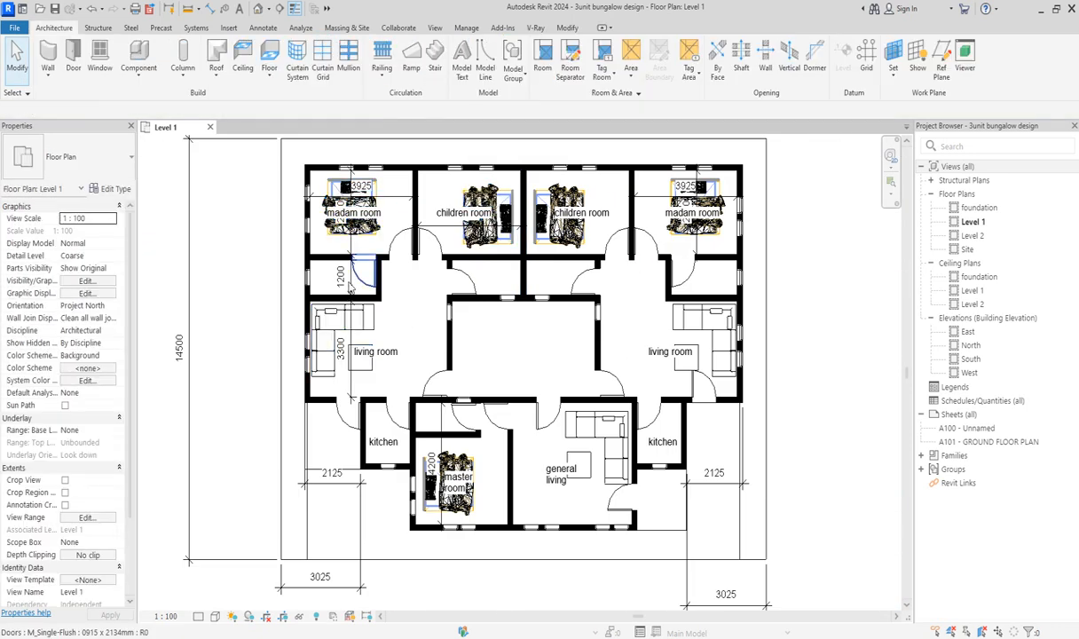
Place WC w Cistern (5) 540 x 360mm toilets in the west, two central and east toilet rooms, rotated against their walls
{"action": "left_click", "coordinate": [137, 61]}
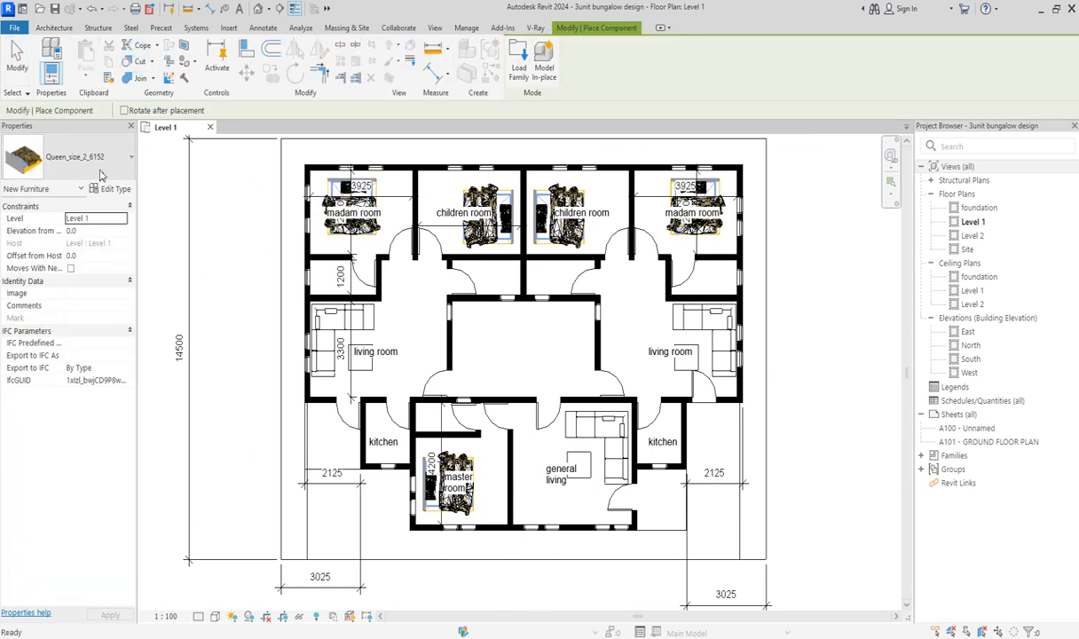
{"action": "left_click", "coordinate": [110, 169]}
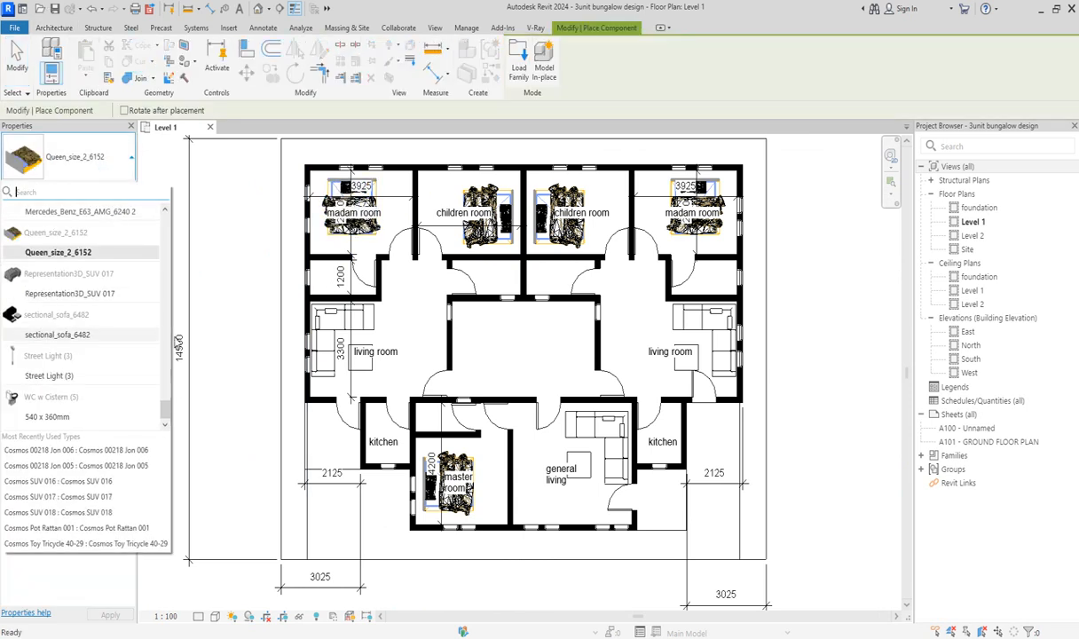
{"action": "left_click", "coordinate": [93, 414]}
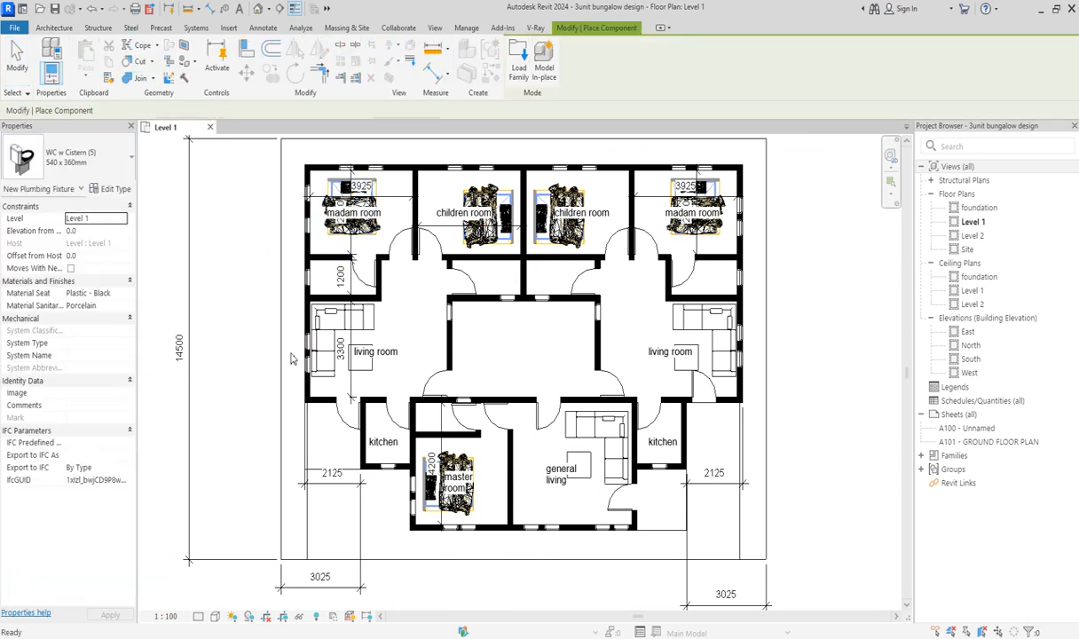
{"action": "scroll", "coordinate": [342, 293], "scroll_direction": "up", "scroll_amount": 1}
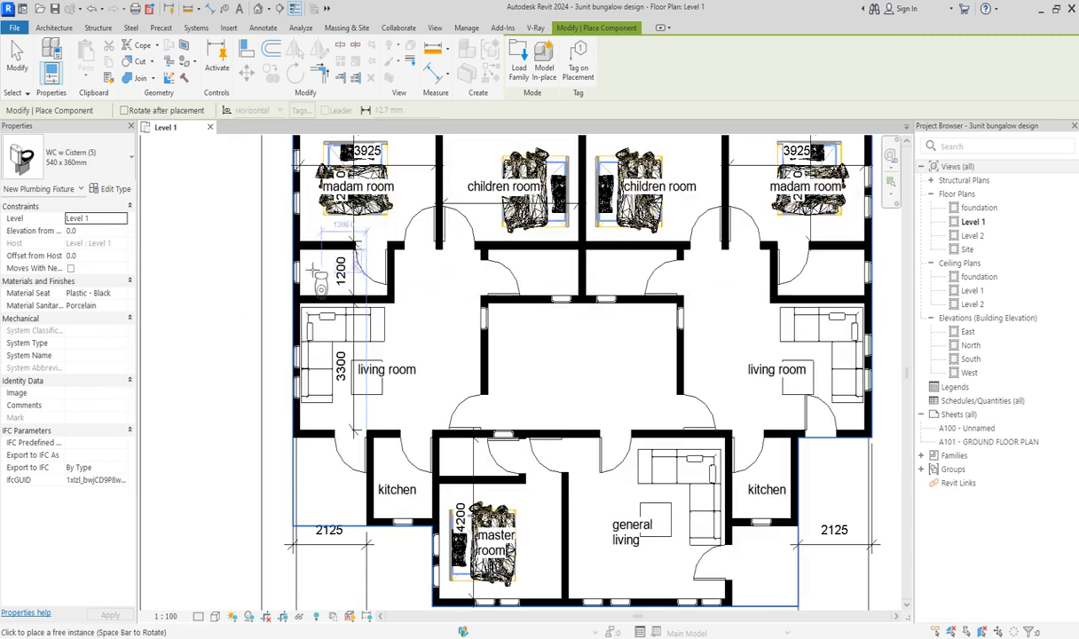
{"action": "left_click", "coordinate": [301, 272]}
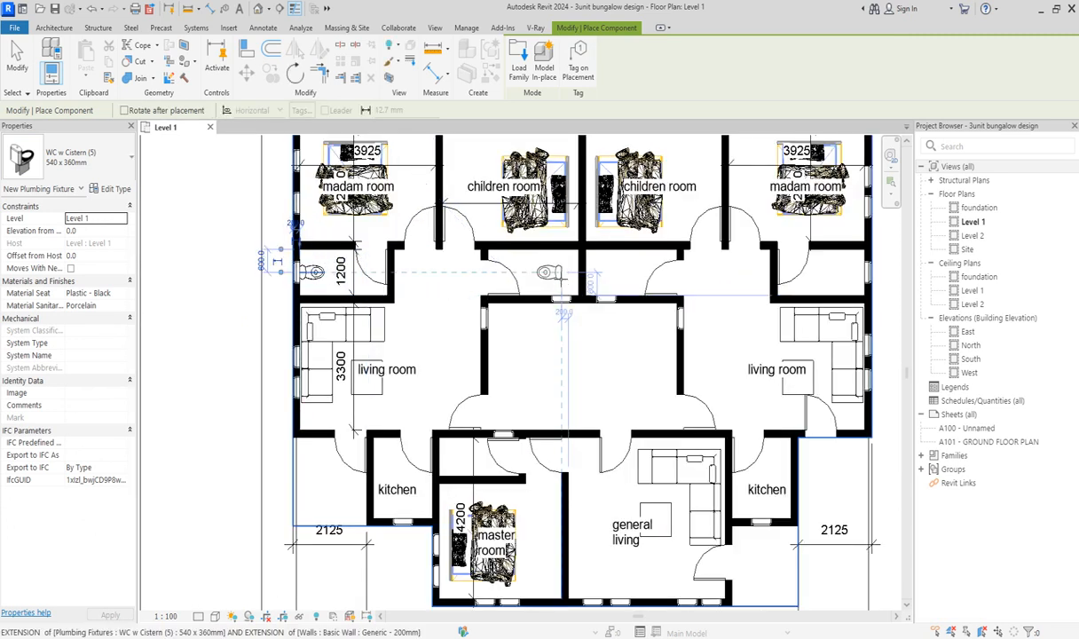
{"action": "left_click", "coordinate": [563, 273]}
{"action": "key", "text": "space"}
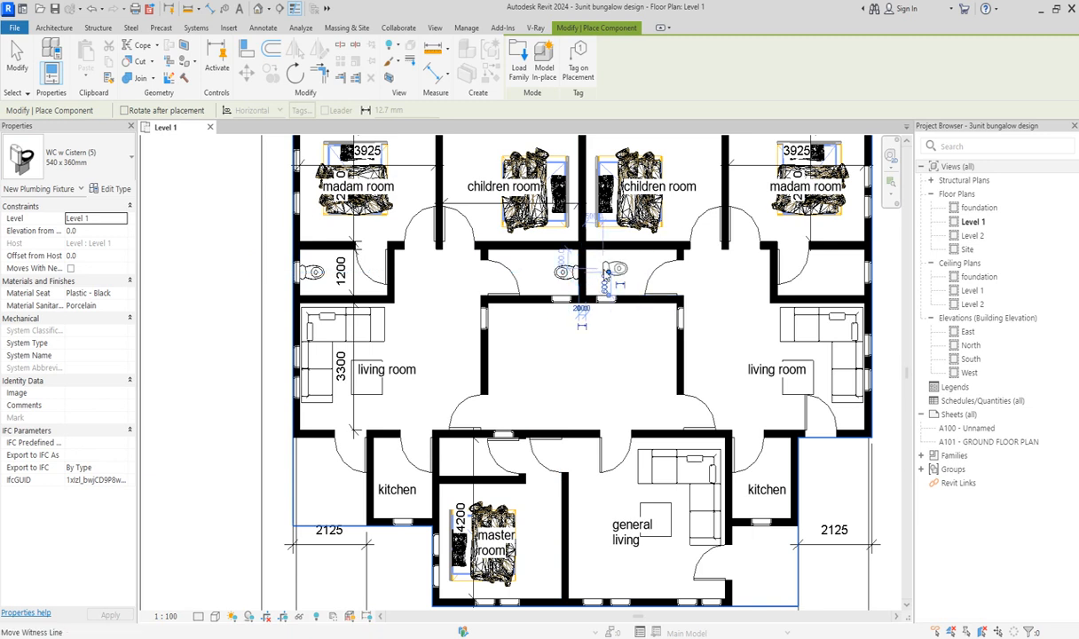
{"action": "left_click", "coordinate": [587, 272]}
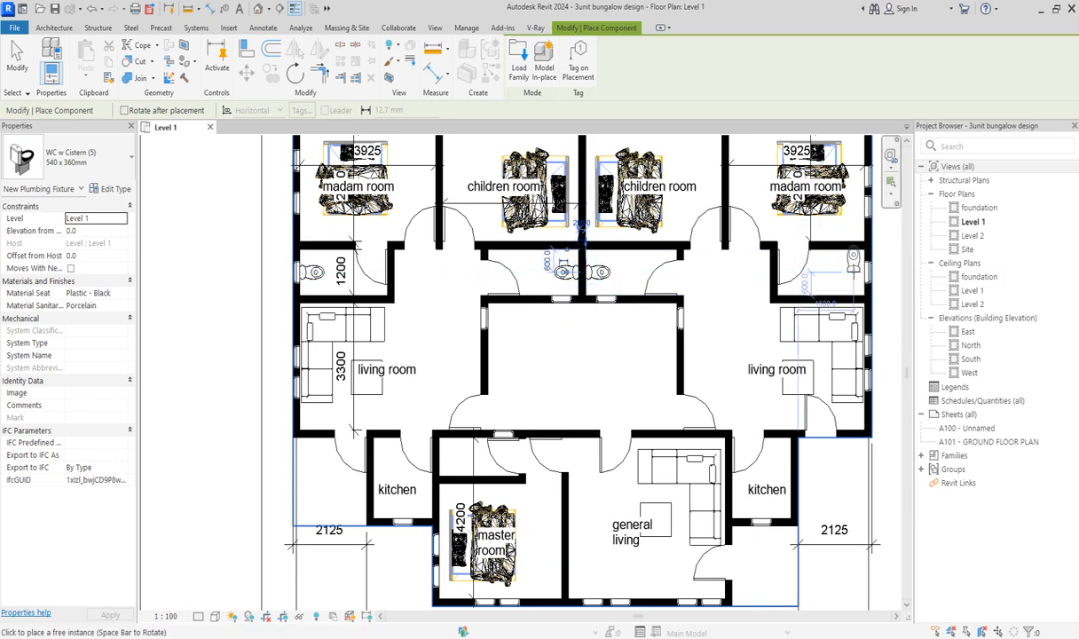
{"action": "left_click", "coordinate": [850, 272]}
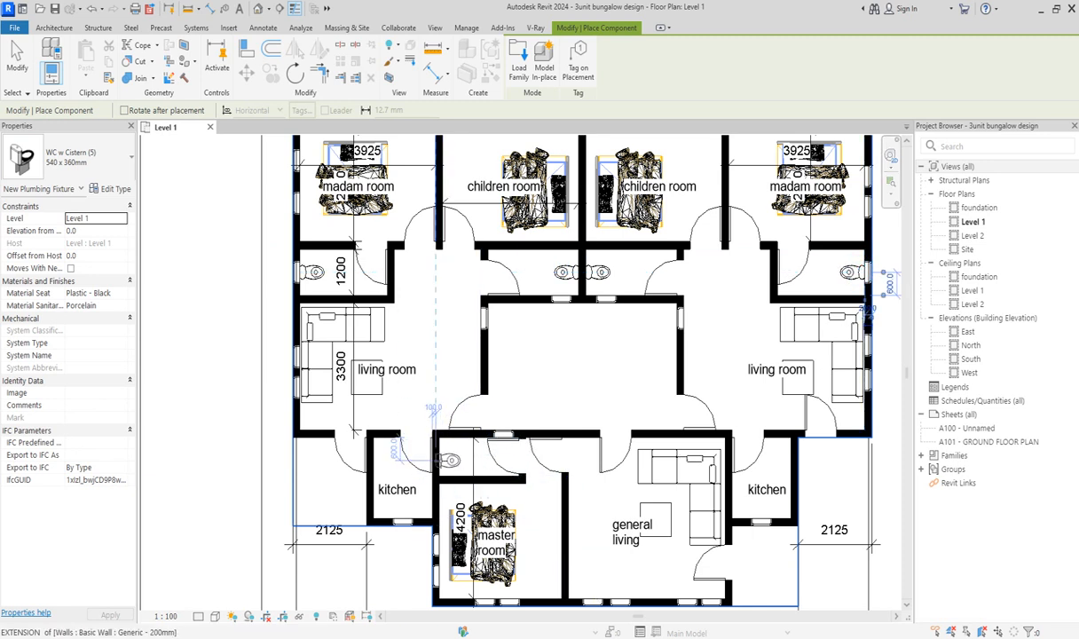
Place another WC against the west wall of the master room's toilet and end placement
{"action": "scroll", "coordinate": [441, 455], "scroll_direction": "up", "scroll_amount": 3}
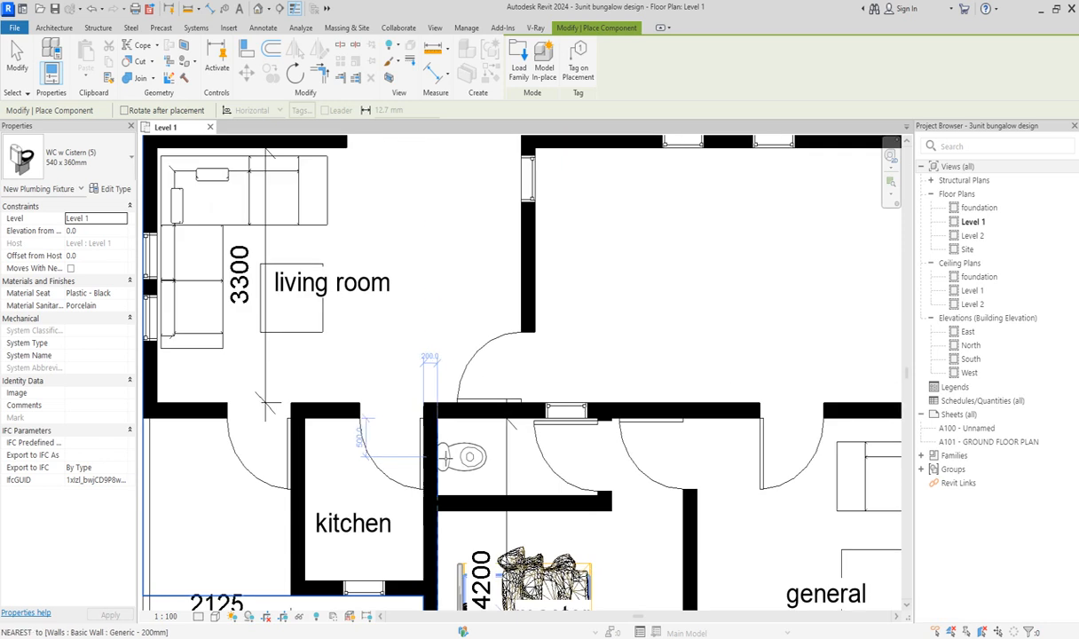
{"action": "scroll", "coordinate": [509, 404], "scroll_direction": "down", "scroll_amount": 2}
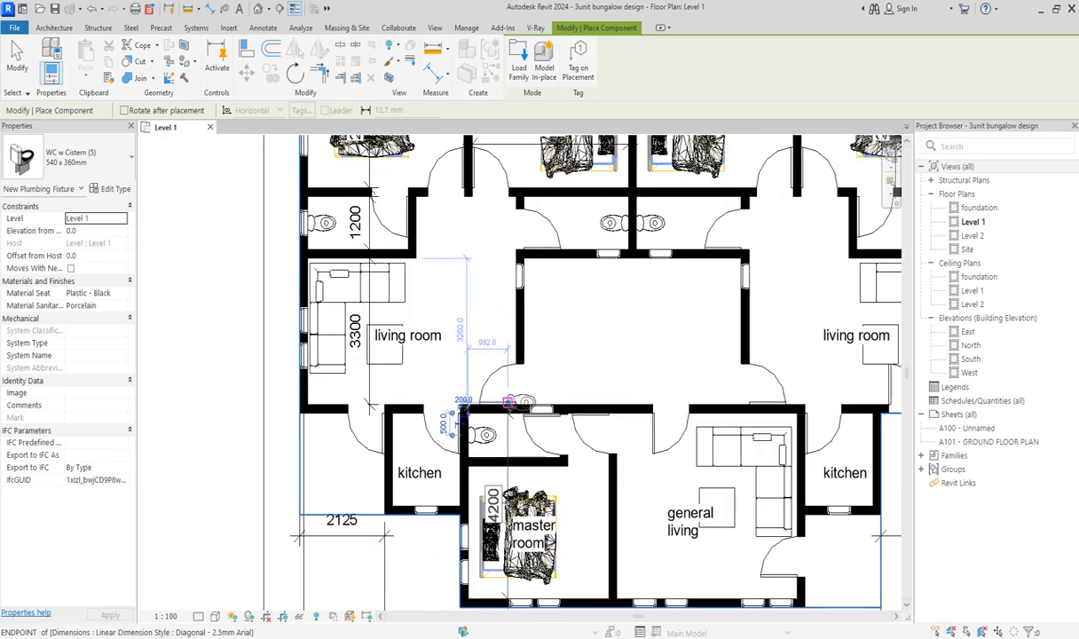
{"action": "scroll", "coordinate": [509, 404], "scroll_direction": "down", "scroll_amount": 4}
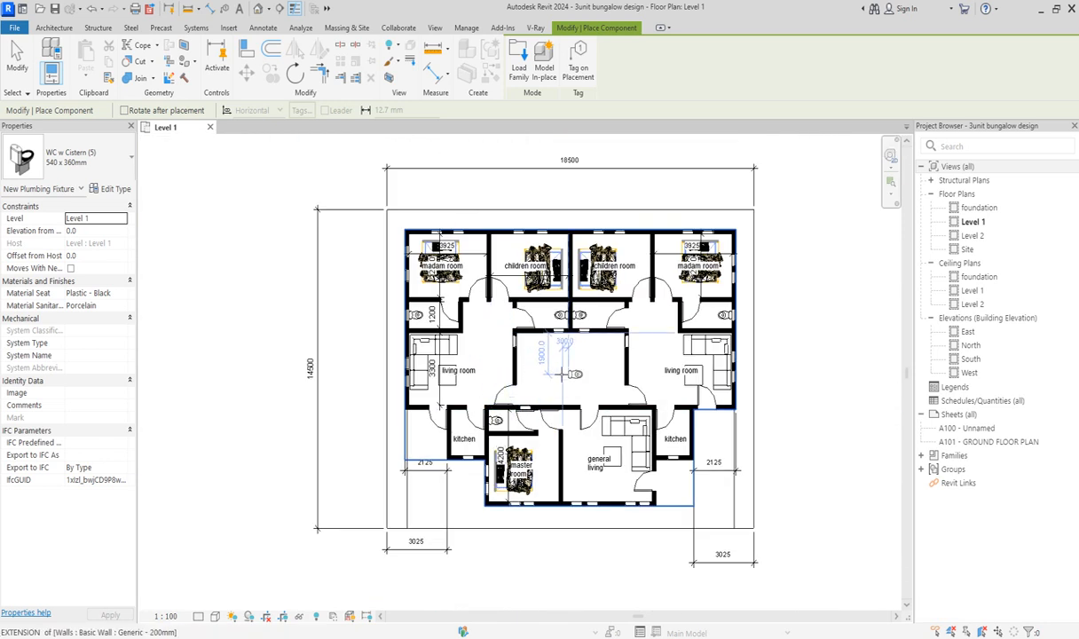
{"action": "scroll", "coordinate": [537, 371], "scroll_direction": "down", "scroll_amount": 2}
{"action": "key", "text": "Escape"}
{"action": "scroll", "coordinate": [621, 408], "scroll_direction": "up", "scroll_amount": 3}
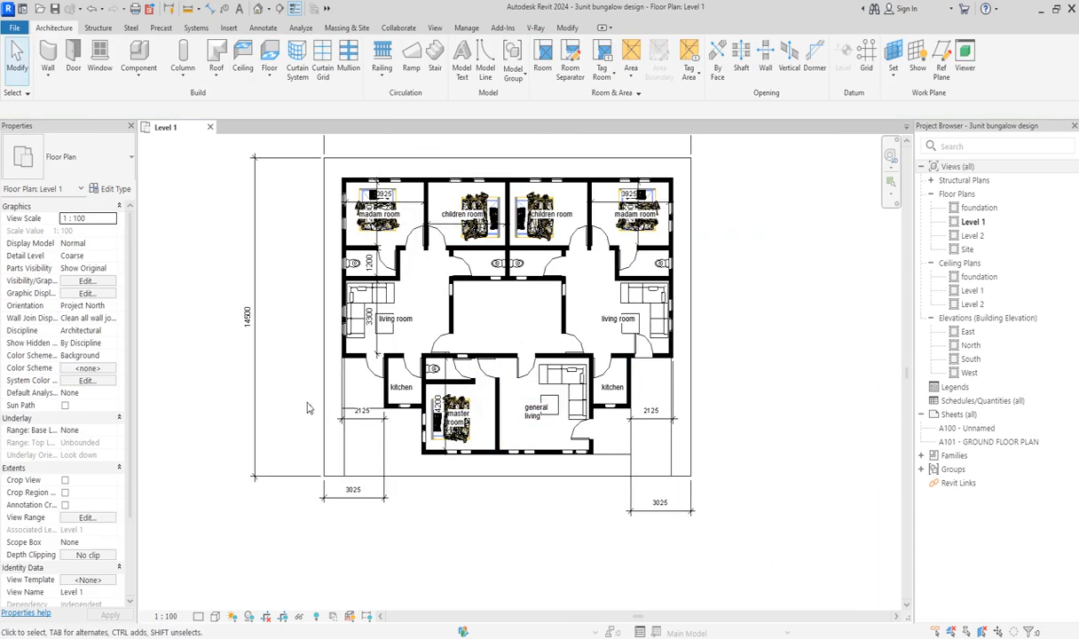
Place a Basin - Small component against the south wall of the west madam room's toilet
{"action": "left_click", "coordinate": [134, 55]}
{"action": "left_click", "coordinate": [125, 154]}
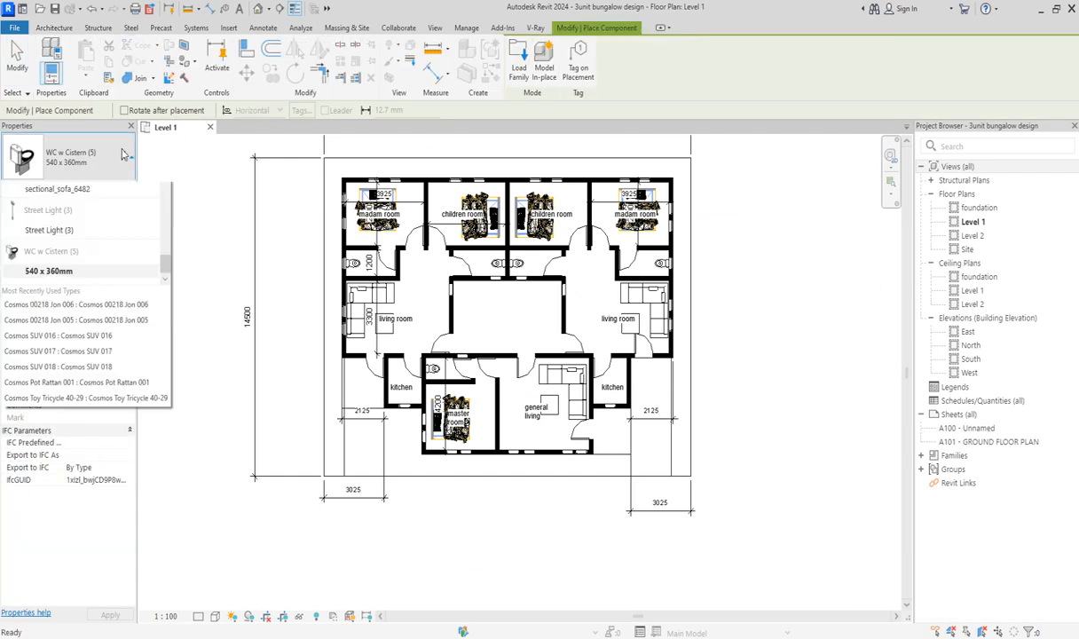
{"action": "scroll", "coordinate": [166, 414], "scroll_direction": "up", "scroll_amount": 15}
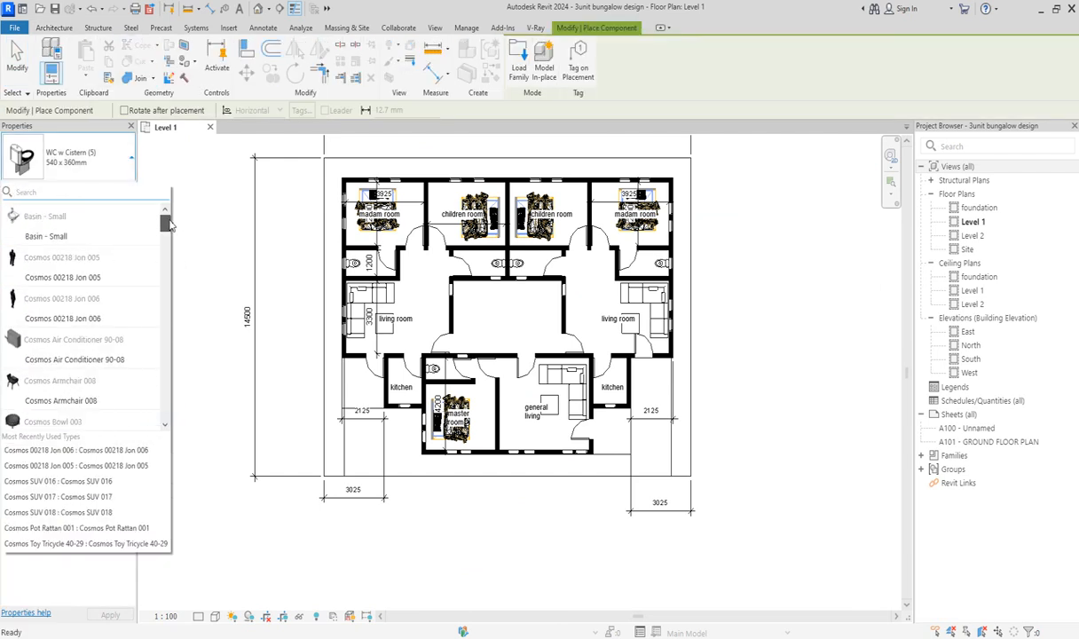
{"action": "left_click", "coordinate": [44, 236]}
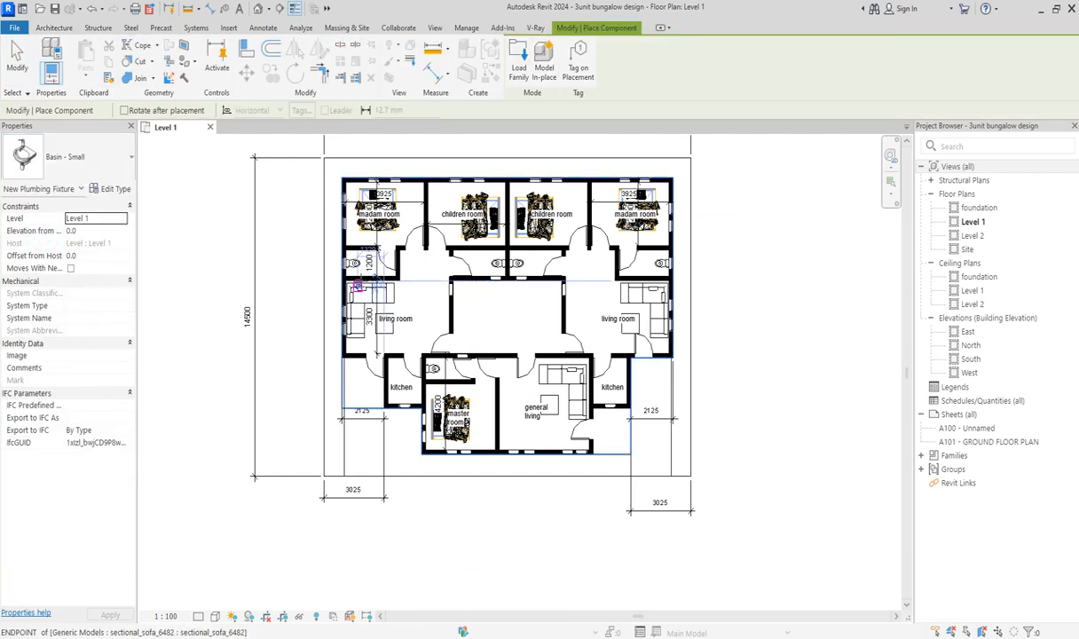
{"action": "scroll", "coordinate": [363, 270], "scroll_direction": "up", "scroll_amount": 4}
{"action": "left_click", "coordinate": [383, 266]}
{"action": "scroll", "coordinate": [384, 266], "scroll_direction": "down", "scroll_amount": 4}
Place small basins on the south walls of the east madam room's toilet and the master room's toilet, ending placement
{"action": "scroll", "coordinate": [753, 280], "scroll_direction": "up", "scroll_amount": 4}
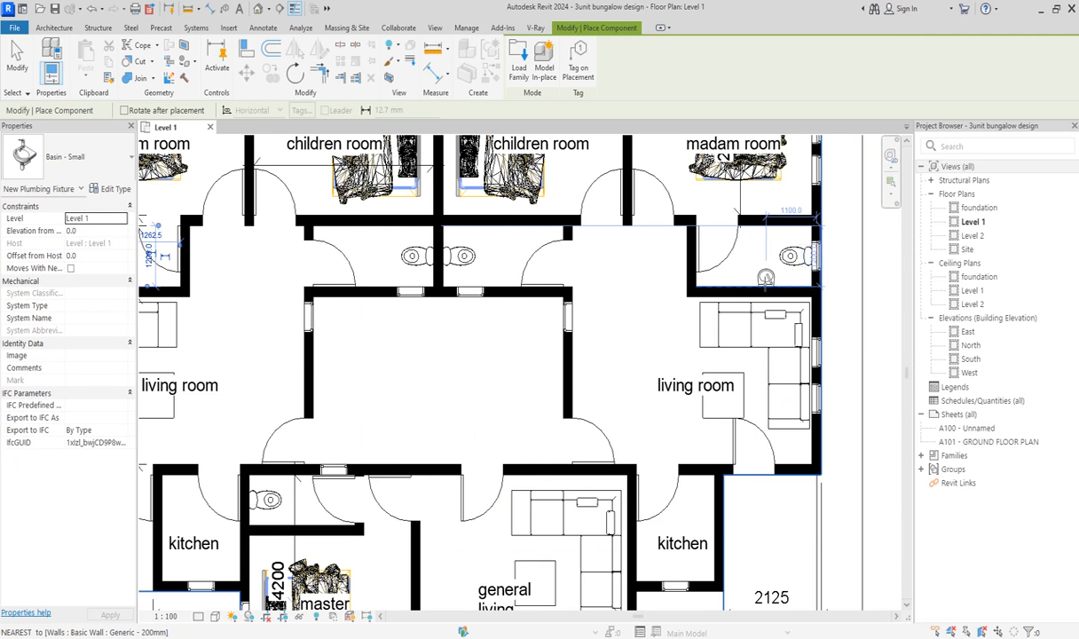
{"action": "left_click", "coordinate": [766, 278]}
{"action": "scroll", "coordinate": [766, 278], "scroll_direction": "down", "scroll_amount": 4}
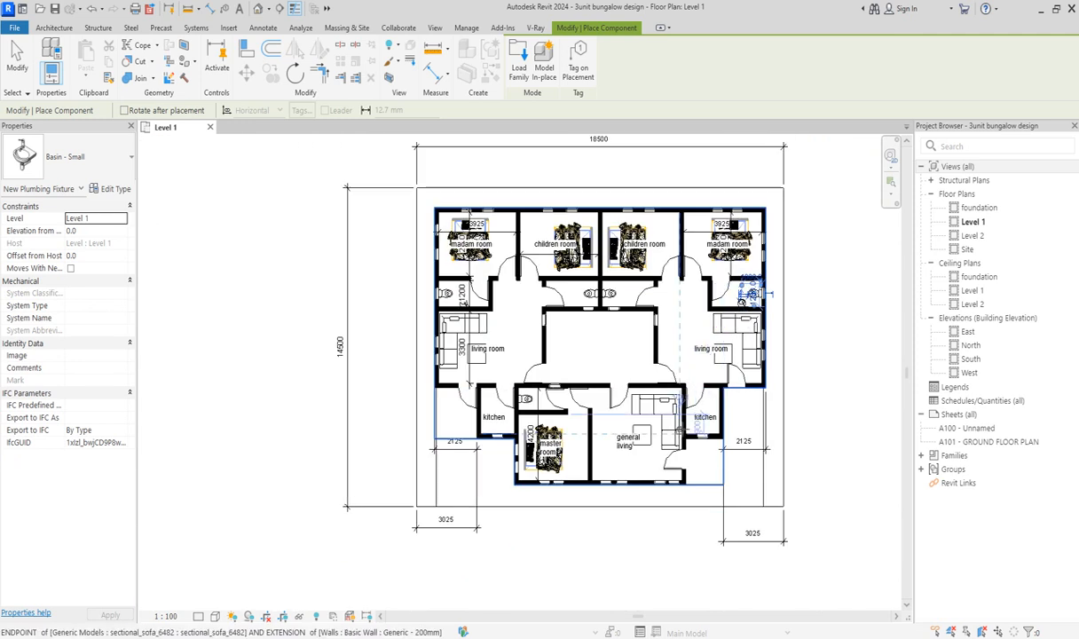
{"action": "scroll", "coordinate": [558, 433], "scroll_direction": "up", "scroll_amount": 3}
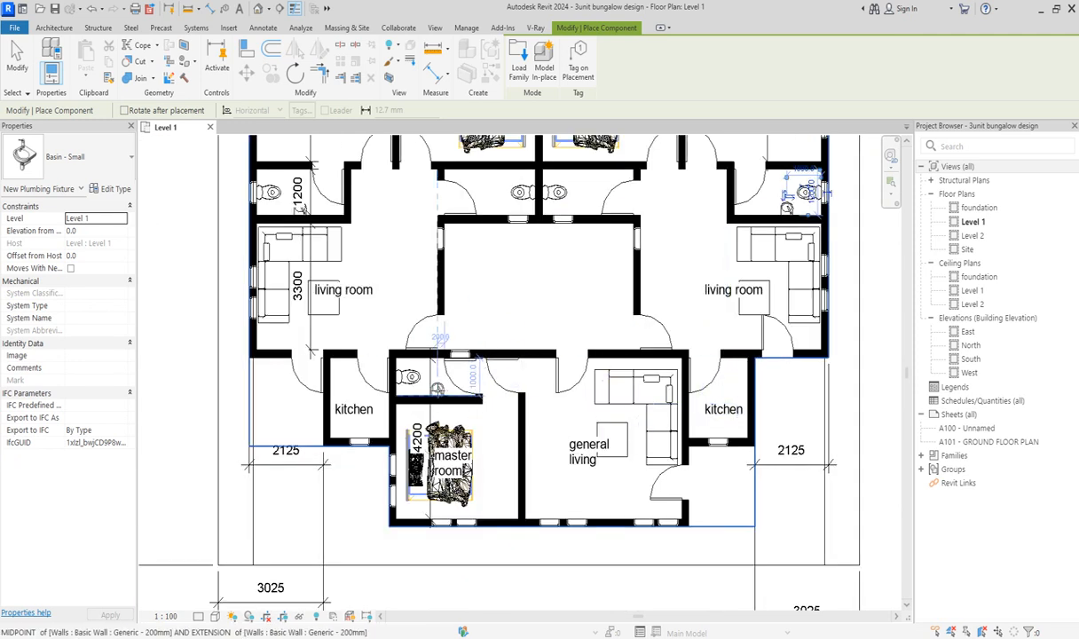
{"action": "left_click", "coordinate": [437, 389]}
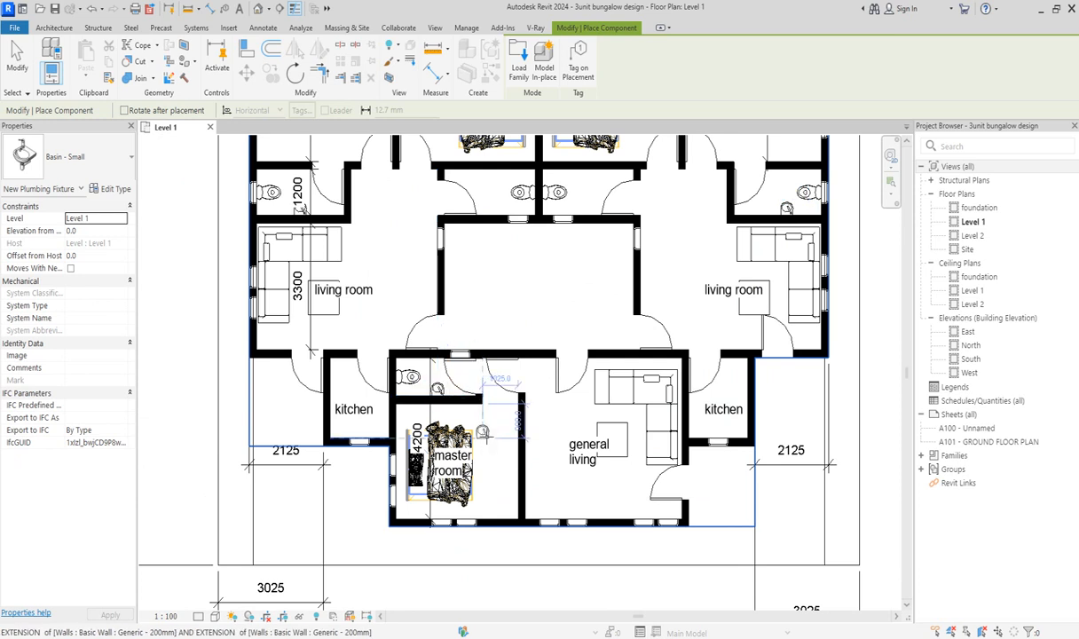
{"action": "key", "text": "Escape"}
{"action": "key", "text": "Escape"}
Duplicate the M_Single-Flush type of the two madam room toilet doors and the master toilet door as "toi"
{"action": "scroll", "coordinate": [453, 377], "scroll_direction": "up", "scroll_amount": 1}
{"action": "scroll", "coordinate": [454, 377], "scroll_direction": "up", "scroll_amount": 1}
{"action": "scroll", "coordinate": [461, 373], "scroll_direction": "down", "scroll_amount": 3}
{"action": "scroll", "coordinate": [470, 369], "scroll_direction": "up", "scroll_amount": 3}
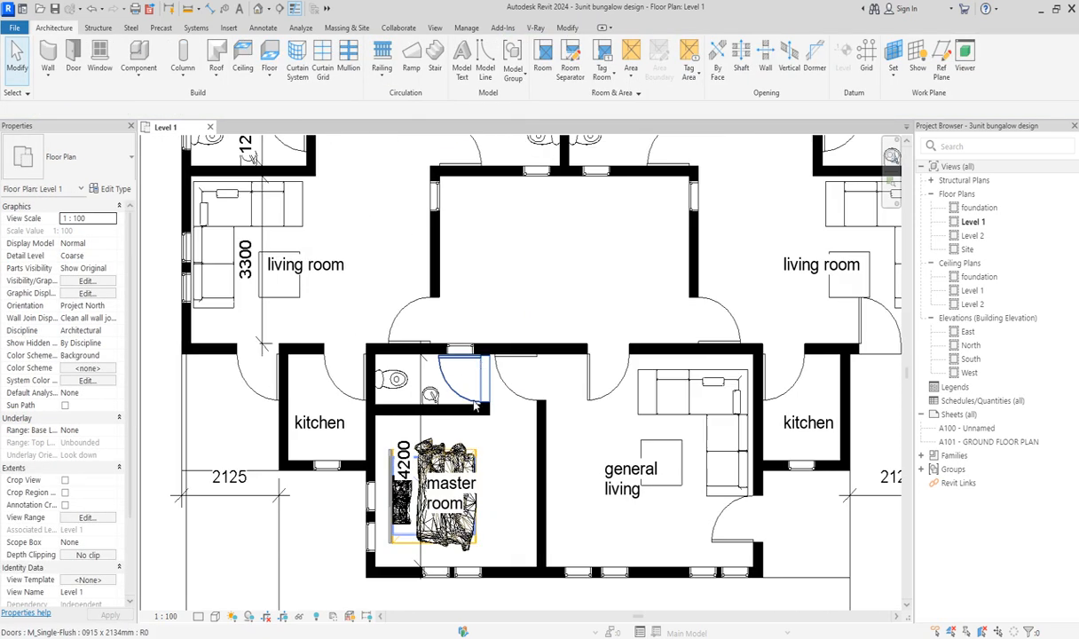
{"action": "left_click", "coordinate": [473, 403]}
{"action": "scroll", "coordinate": [470, 382], "scroll_direction": "down", "scroll_amount": 2}
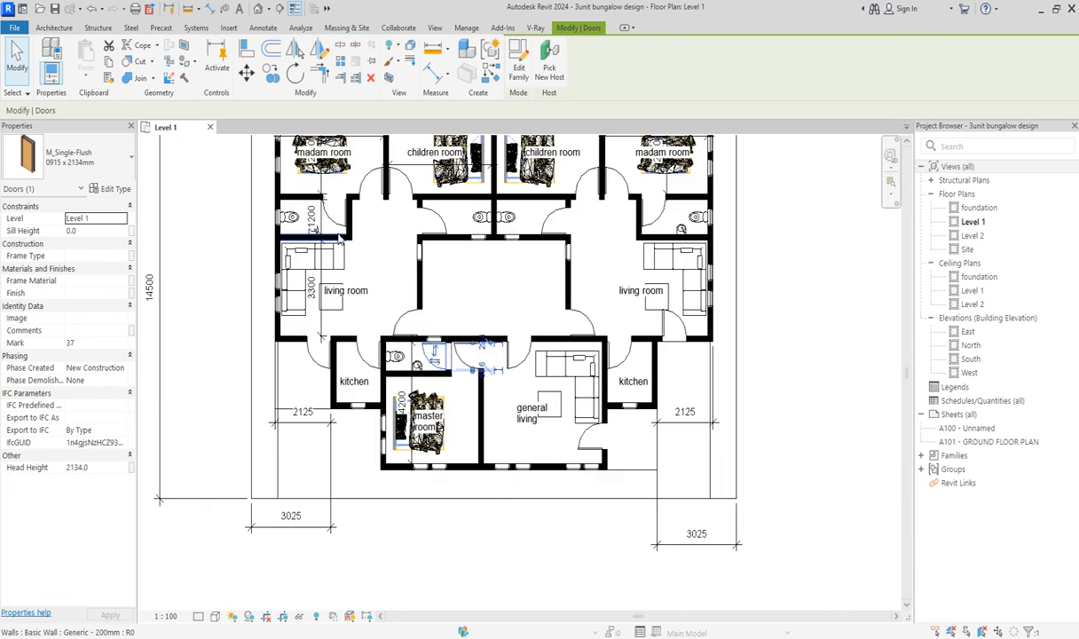
{"action": "left_click", "coordinate": [335, 223]}
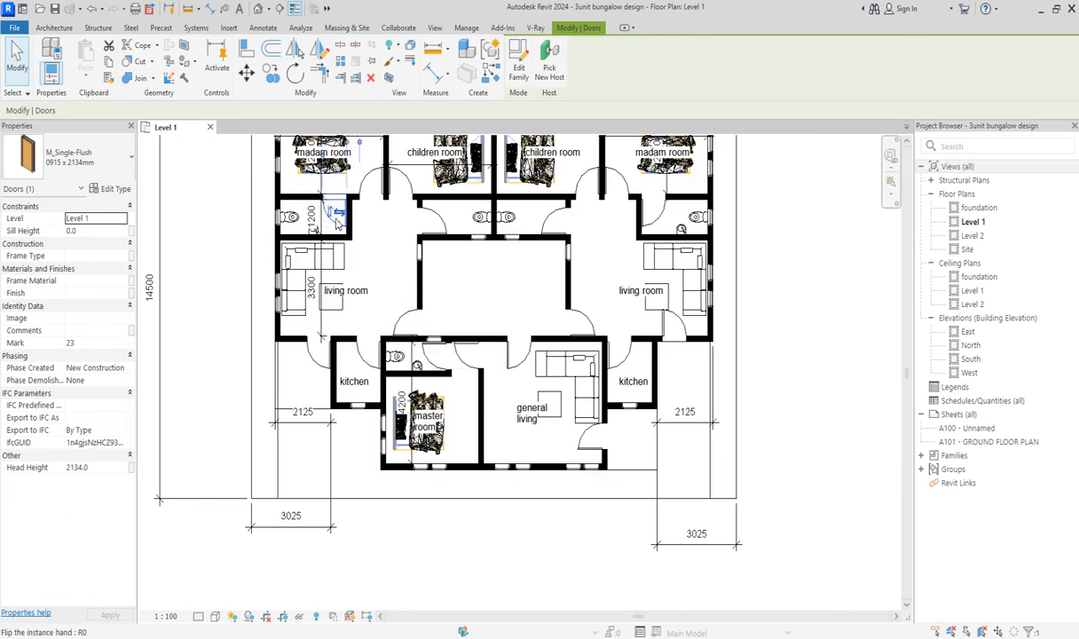
{"action": "left_click", "coordinate": [657, 213], "text": "ctrl"}
{"action": "left_click", "coordinate": [428, 348], "text": "ctrl"}
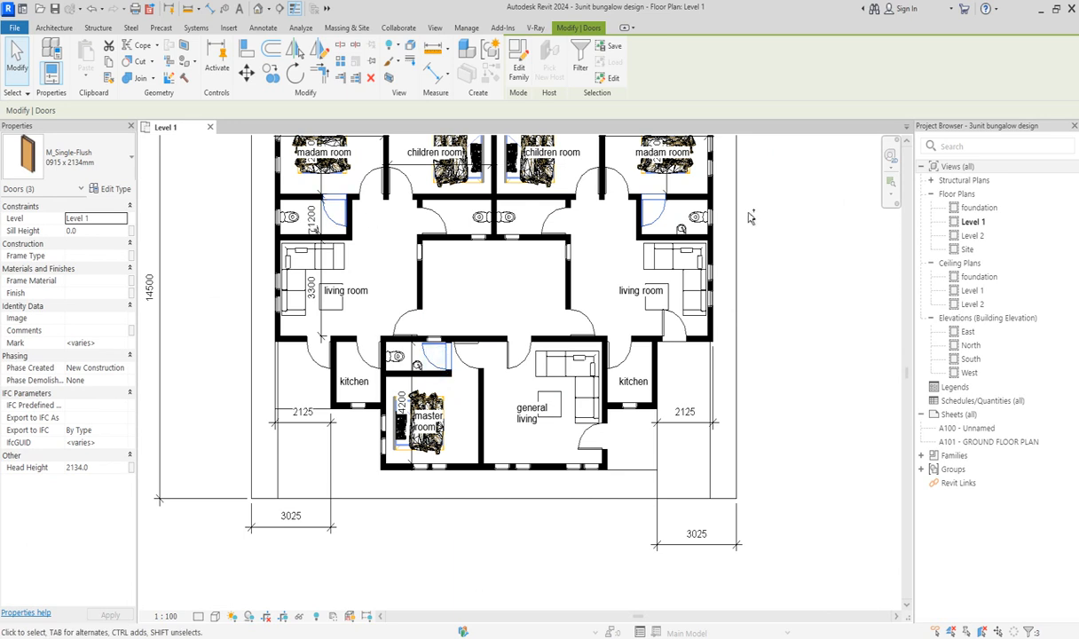
{"action": "left_click", "coordinate": [113, 189]}
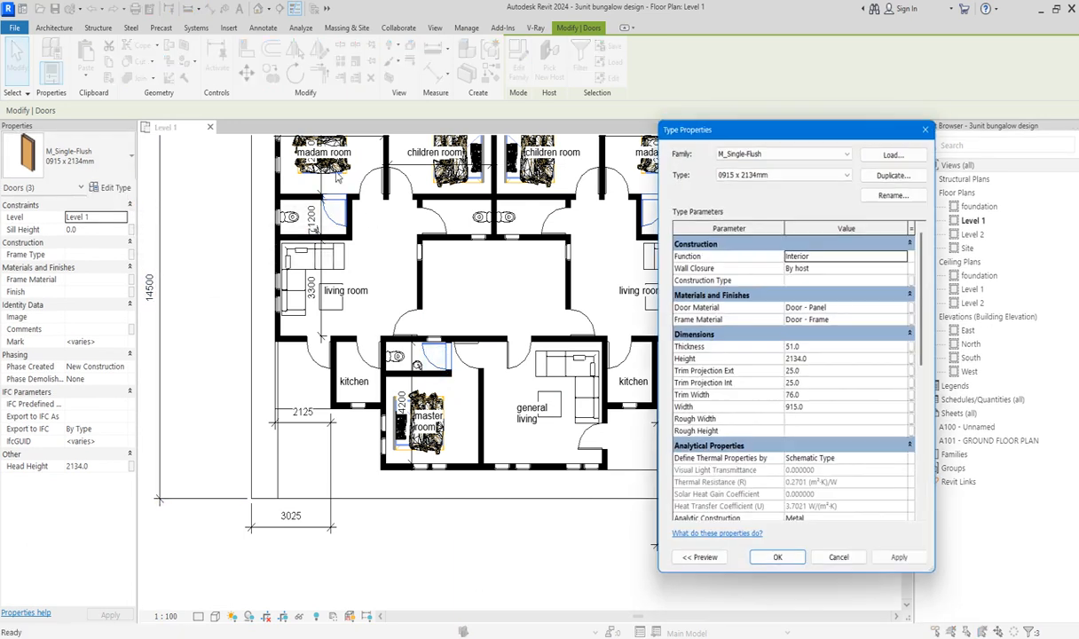
{"action": "left_click", "coordinate": [843, 150]}
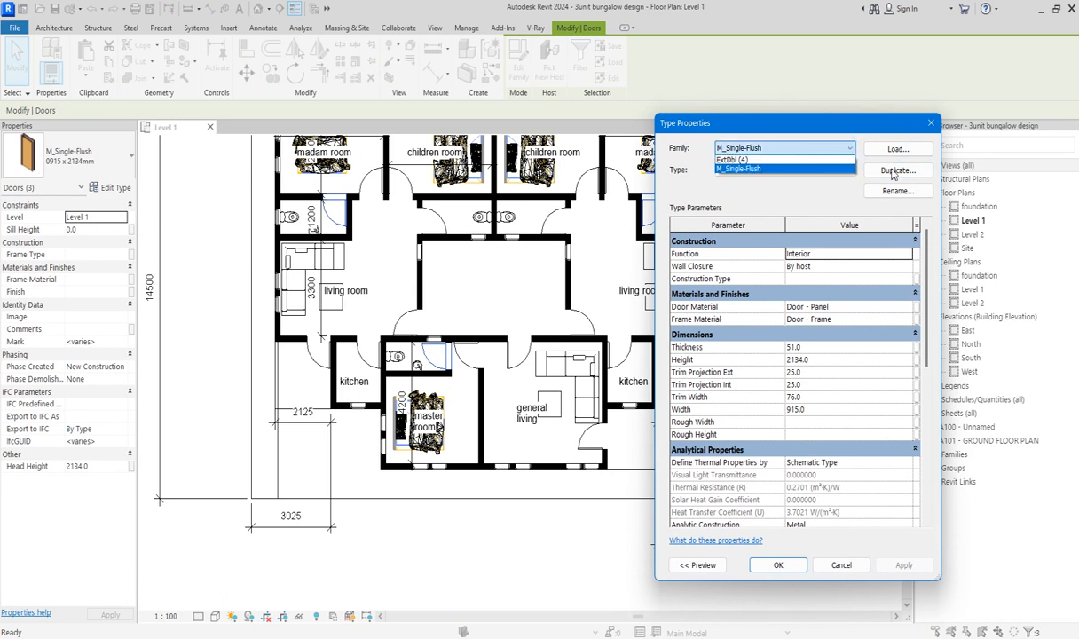
{"action": "left_click", "coordinate": [894, 172]}
{"action": "left_click", "coordinate": [894, 171]}
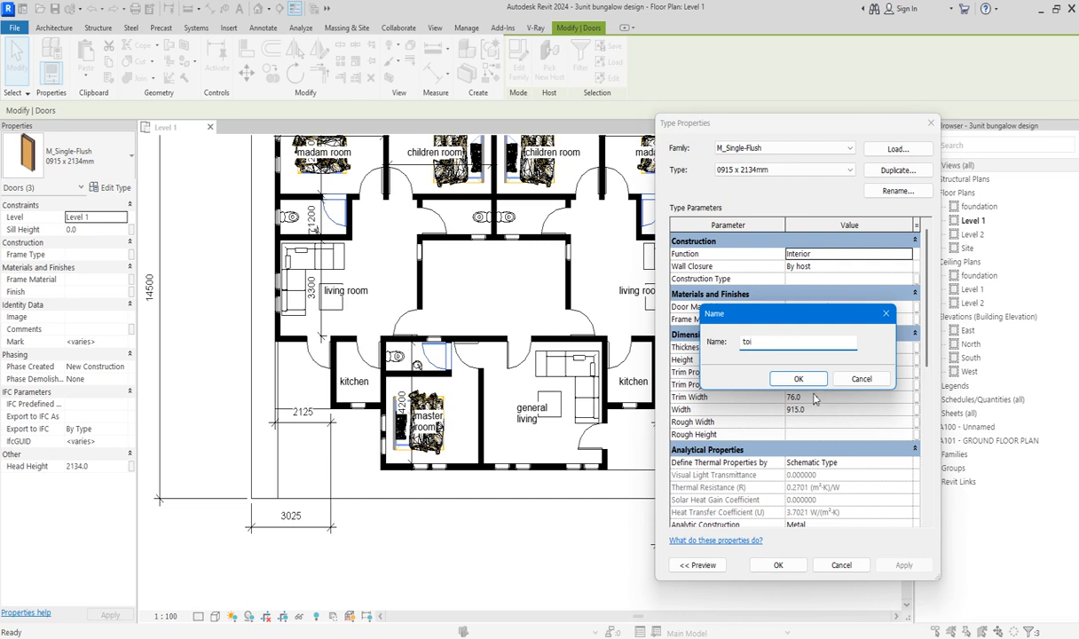
{"action": "left_click", "coordinate": [797, 378]}
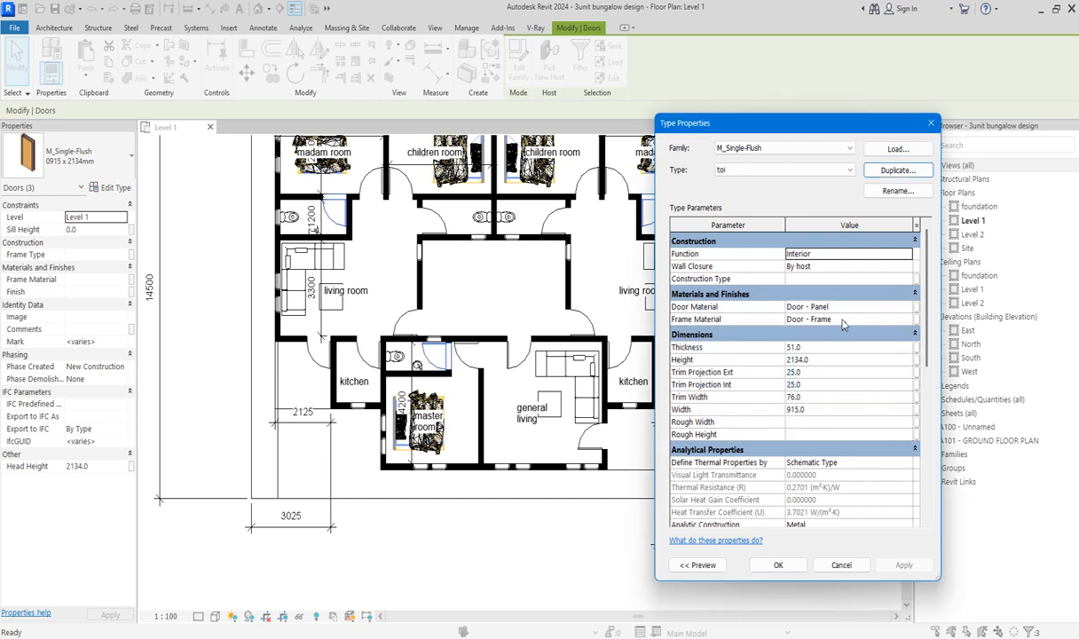
Set the toi door type's height to 2100 and reduce its width
{"action": "left_click", "coordinate": [824, 361]}
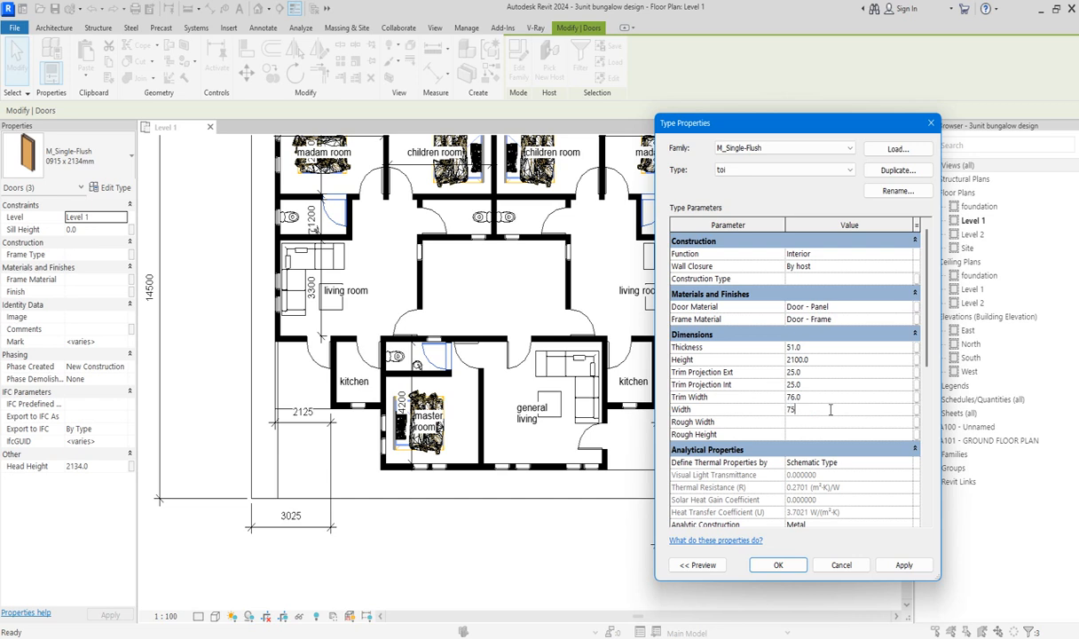
{"action": "left_click", "coordinate": [781, 565]}
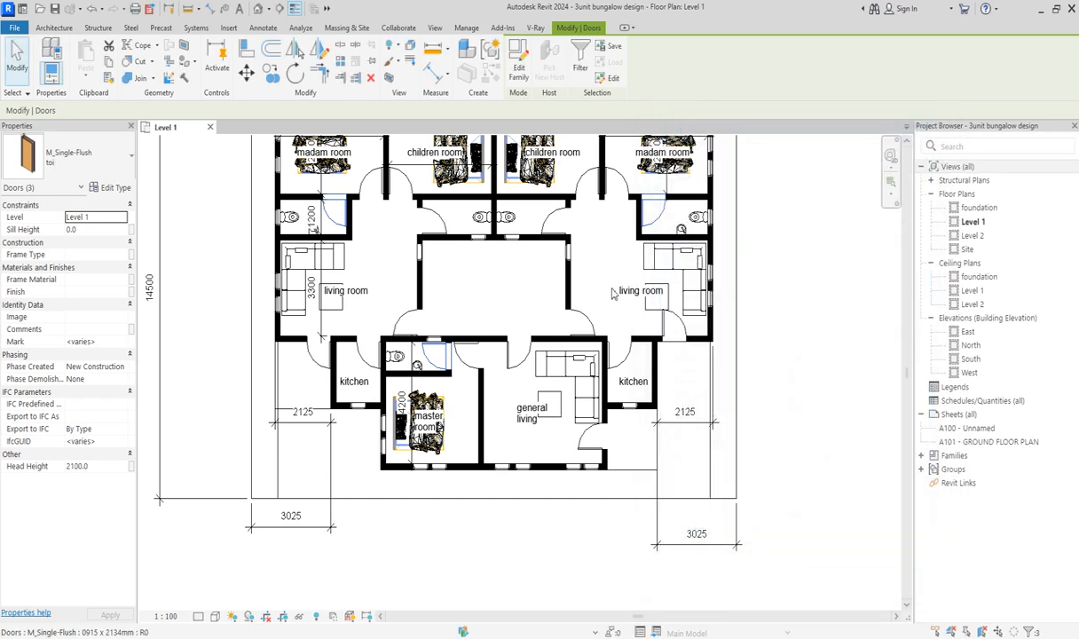
Align the west madam room's toilet door with the adjacent east wall of that toilet
{"action": "left_click", "coordinate": [246, 49]}
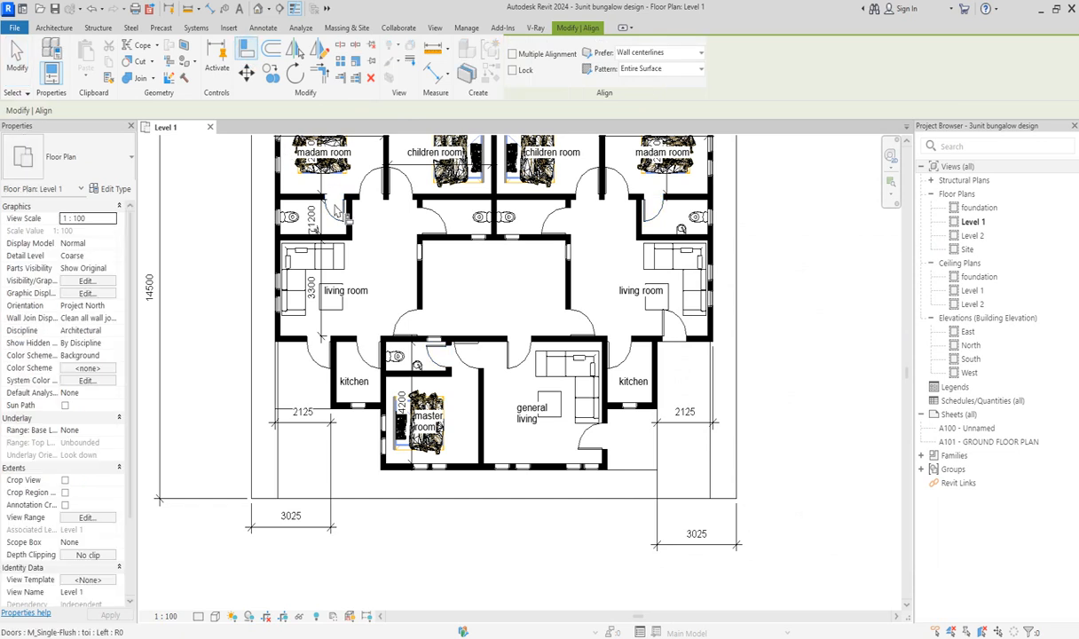
{"action": "scroll", "coordinate": [325, 207], "scroll_direction": "up", "scroll_amount": 3}
{"action": "scroll", "coordinate": [366, 229], "scroll_direction": "up", "scroll_amount": 2}
{"action": "left_click", "coordinate": [362, 234]}
{"action": "left_click", "coordinate": [353, 221]}
{"action": "scroll", "coordinate": [353, 221], "scroll_direction": "down", "scroll_amount": 3}
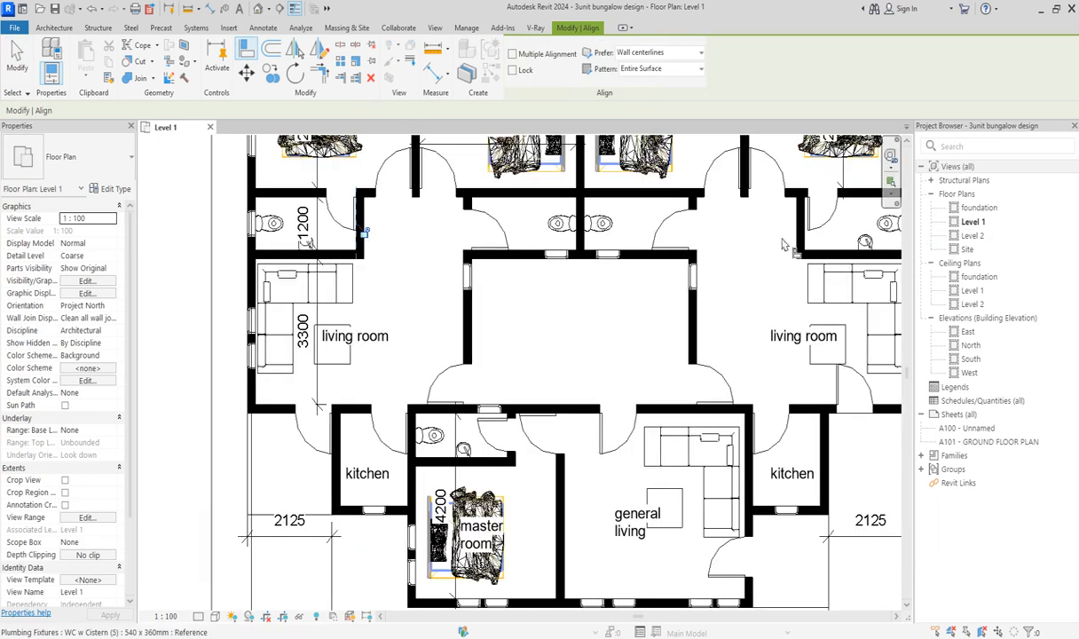
Align the toilet doors of the east madam room and the master room with their adjacent walls
{"action": "scroll", "coordinate": [783, 244], "scroll_direction": "up", "scroll_amount": 1}
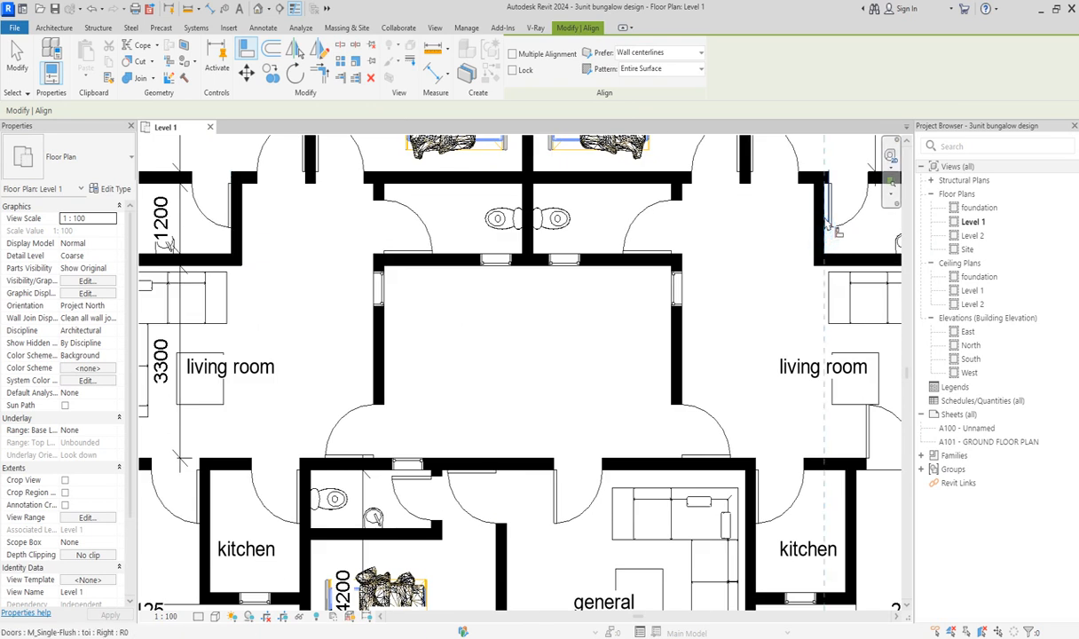
{"action": "scroll", "coordinate": [819, 213], "scroll_direction": "down", "scroll_amount": 4}
{"action": "scroll", "coordinate": [543, 375], "scroll_direction": "up", "scroll_amount": 4}
{"action": "scroll", "coordinate": [532, 271], "scroll_direction": "up", "scroll_amount": 1}
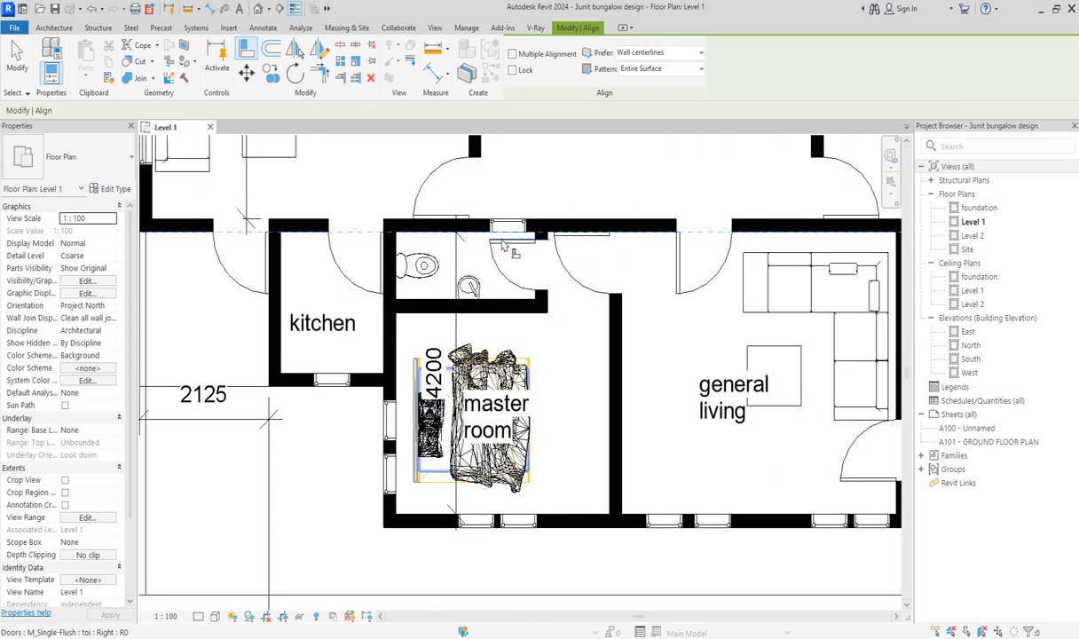
{"action": "scroll", "coordinate": [529, 267], "scroll_direction": "down", "scroll_amount": 4}
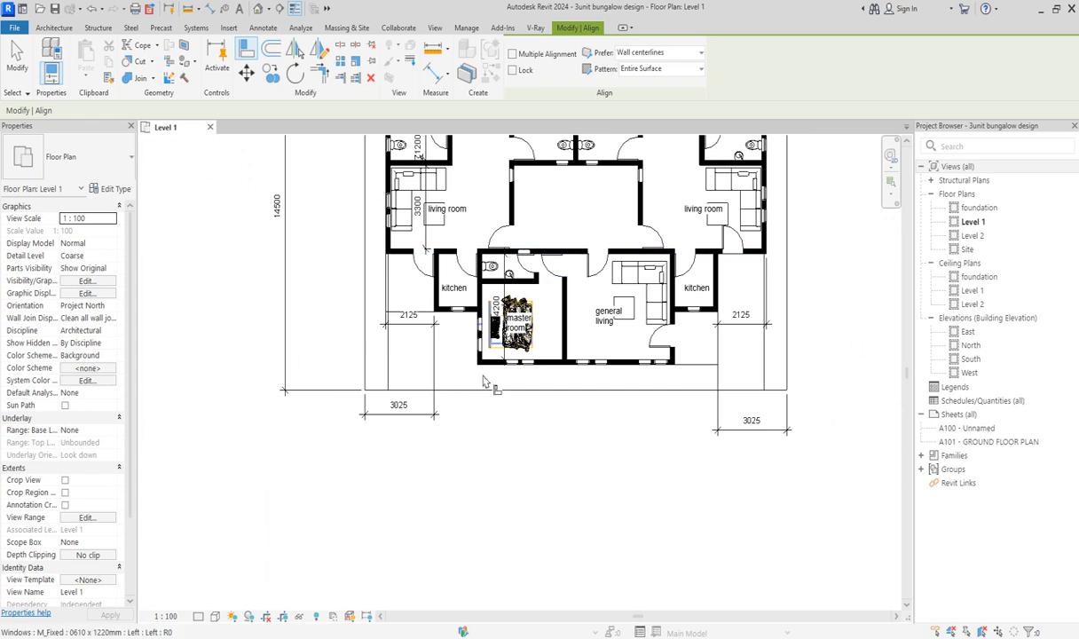
{"action": "scroll", "coordinate": [545, 284], "scroll_direction": "down", "scroll_amount": 3}
{"action": "scroll", "coordinate": [479, 266], "scroll_direction": "up", "scroll_amount": 2}
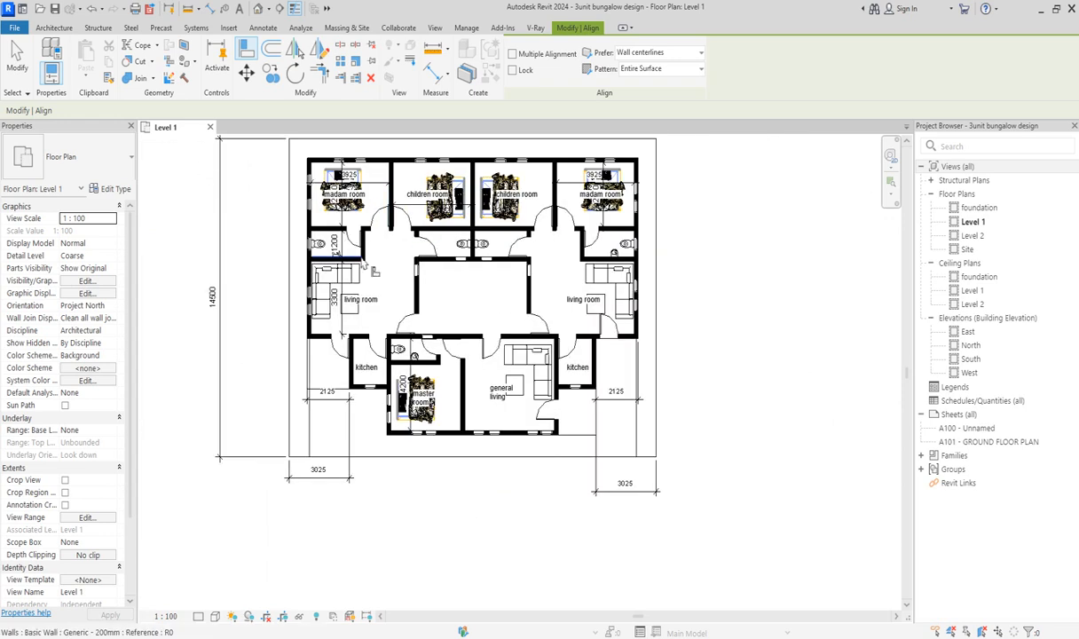
{"action": "key", "text": "Escape"}
Copy the east living room label into the middle of the enclosed central space between the two living rooms
{"action": "left_click", "coordinate": [582, 299]}
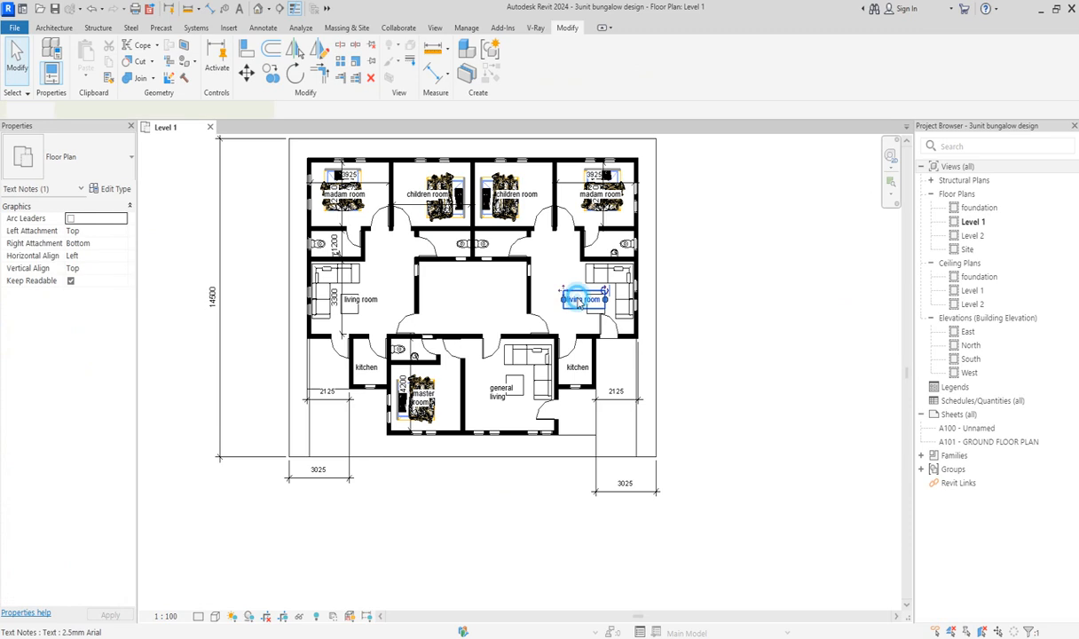
{"action": "key", "text": "m"}
{"action": "key", "text": "v"}
{"action": "left_click", "coordinate": [568, 300]}
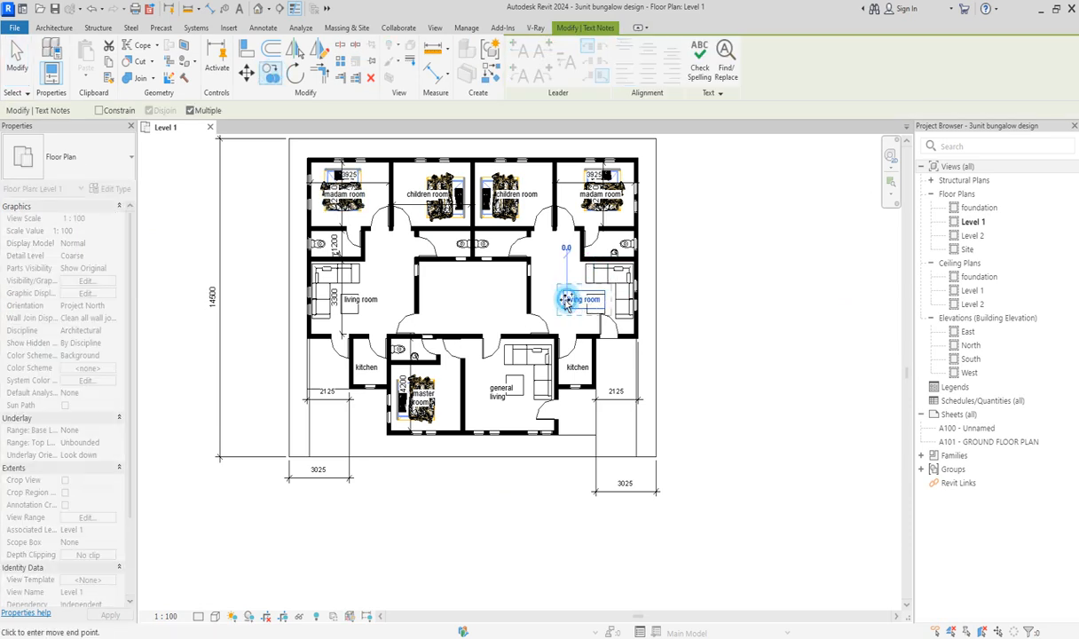
{"action": "scroll", "coordinate": [484, 300], "scroll_direction": "up", "scroll_amount": 3}
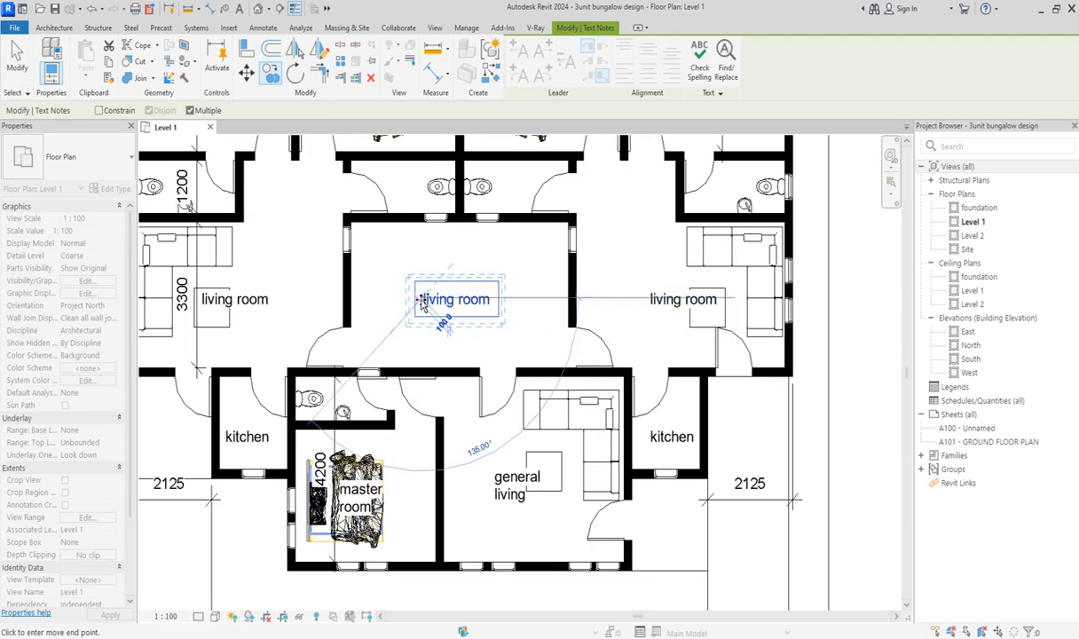
{"action": "left_click", "coordinate": [423, 300]}
{"action": "double_click", "coordinate": [459, 299]}
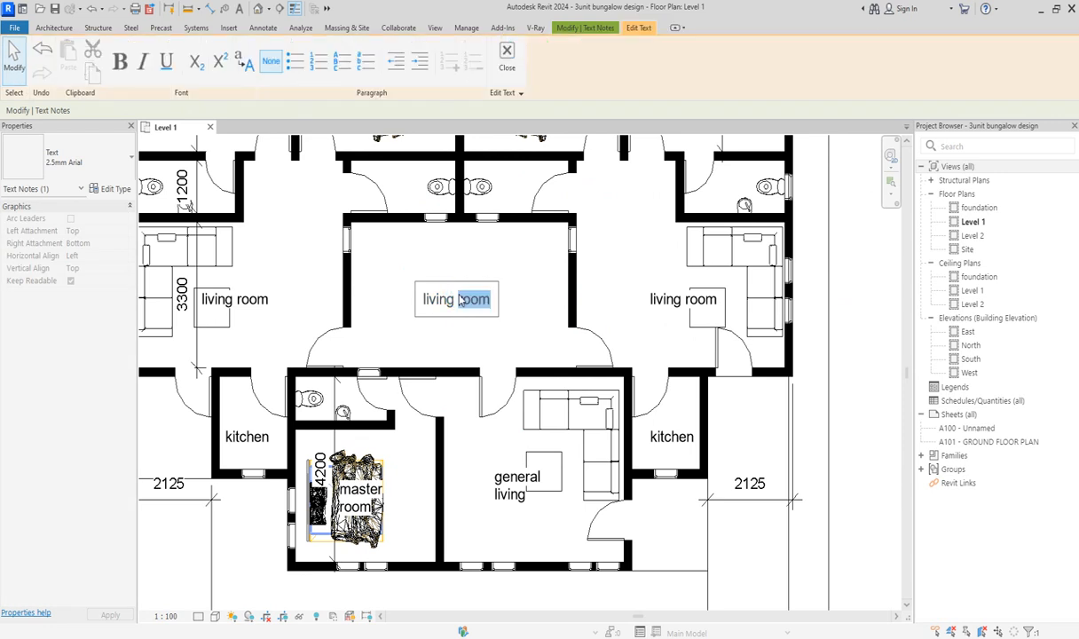
{"action": "key", "text": "ctrl+d"}
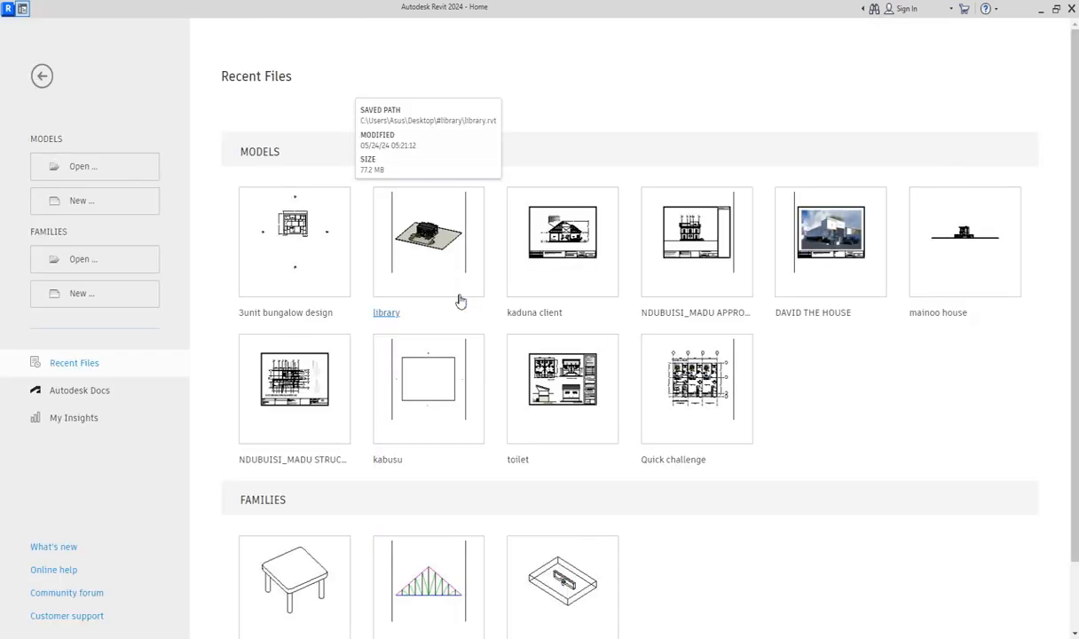
{"action": "left_click", "coordinate": [298, 220]}
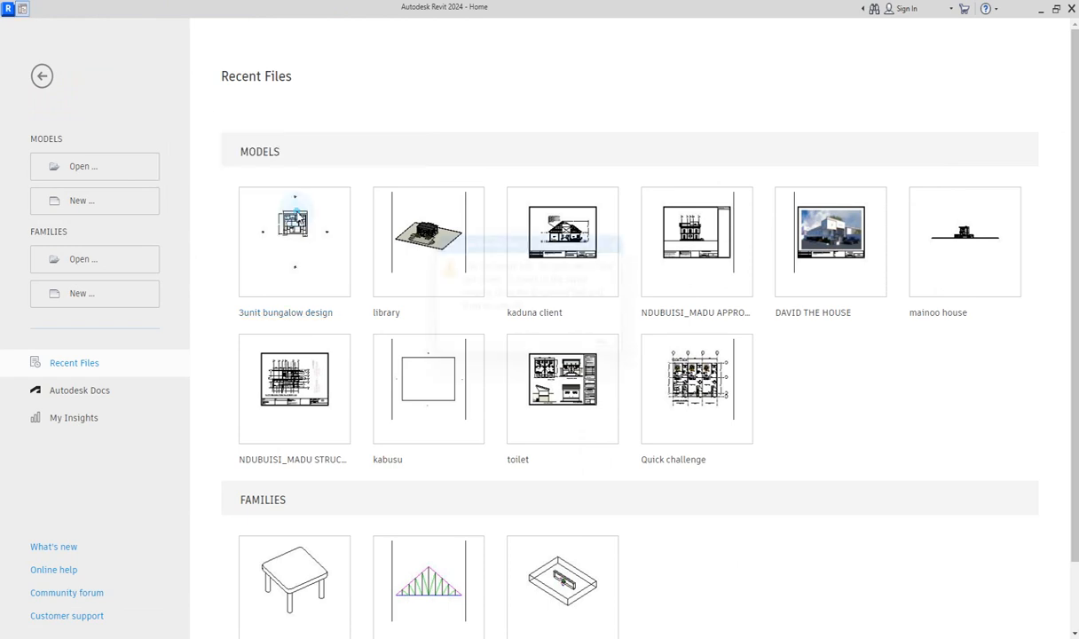
{"action": "left_click", "coordinate": [631, 240]}
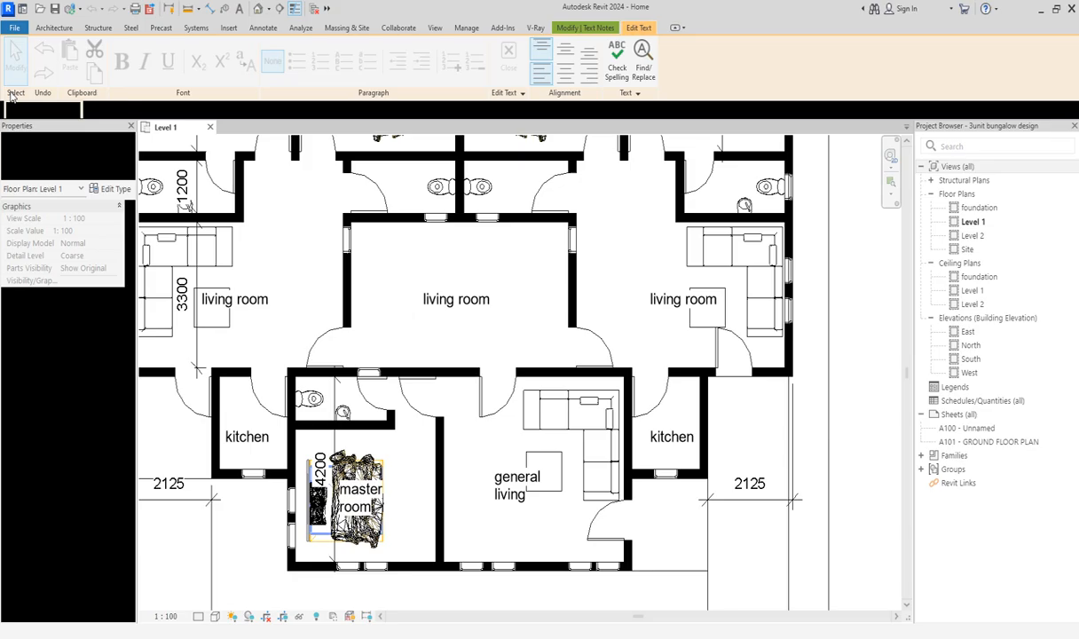
Change the text of the copied label in the central space to "courtyard"
{"action": "left_click", "coordinate": [459, 302]}
{"action": "double_click", "coordinate": [461, 304]}
{"action": "key", "text": "ctrl+a"}
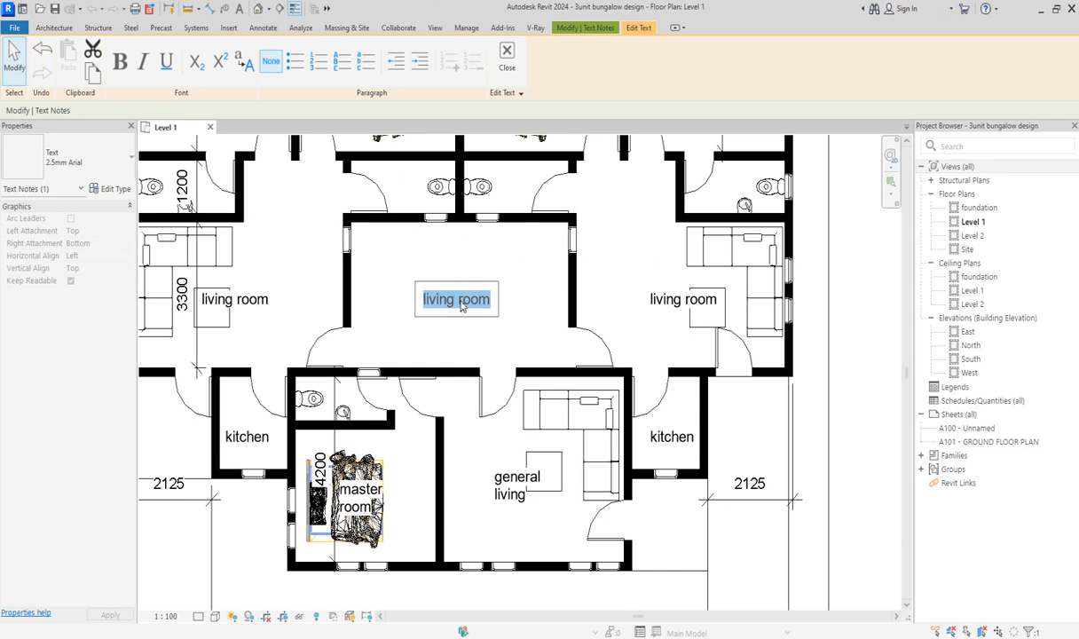
{"action": "type", "text": "courtyar"}
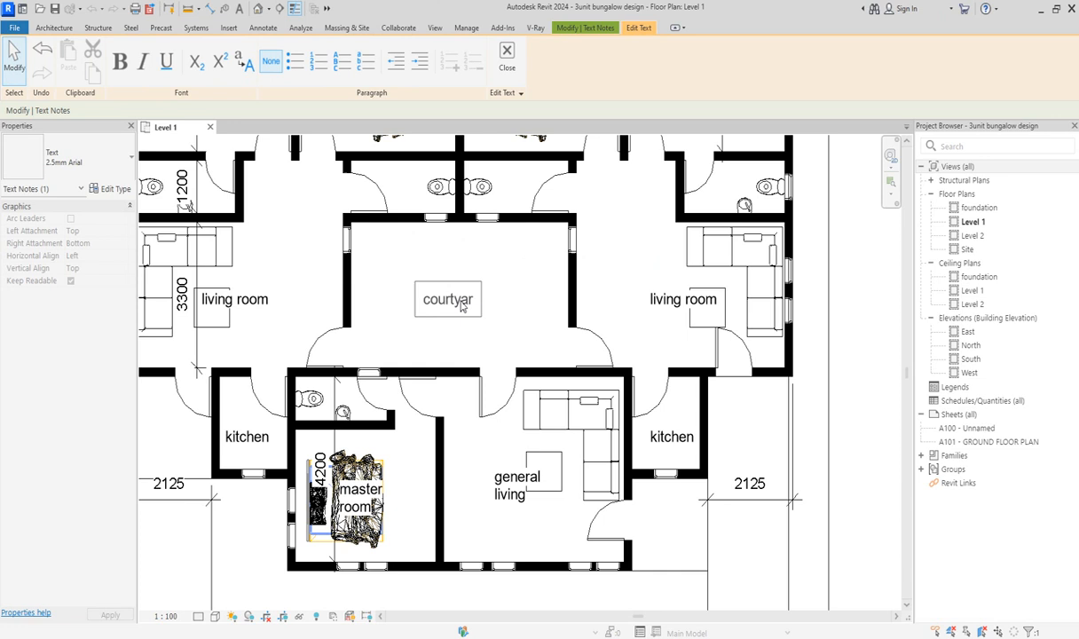
{"action": "left_click", "coordinate": [510, 261]}
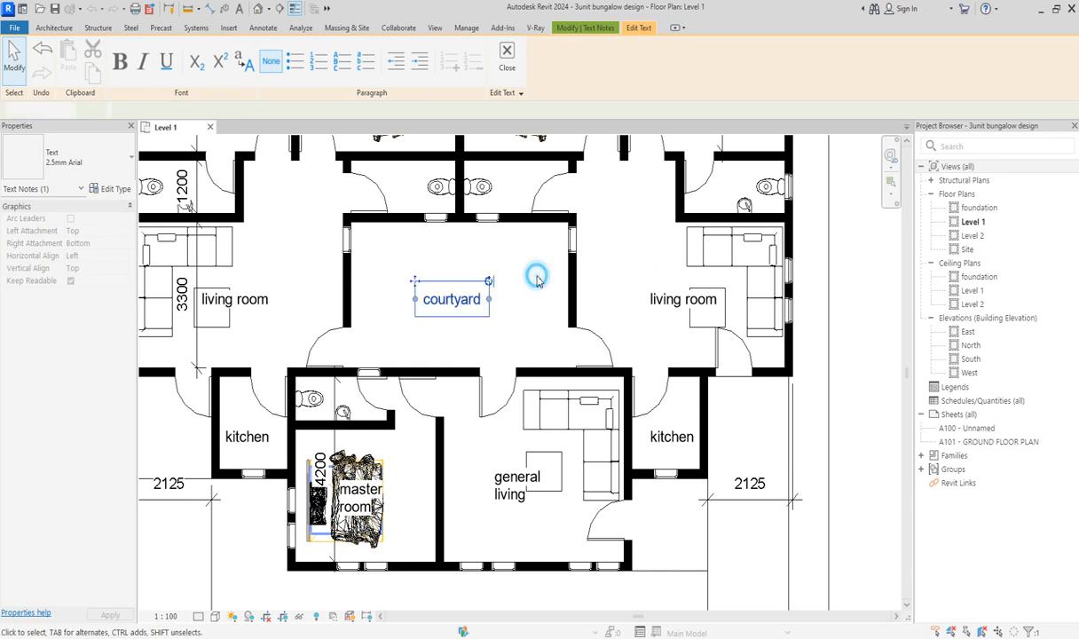
{"action": "scroll", "coordinate": [461, 295], "scroll_direction": "down", "scroll_amount": 3}
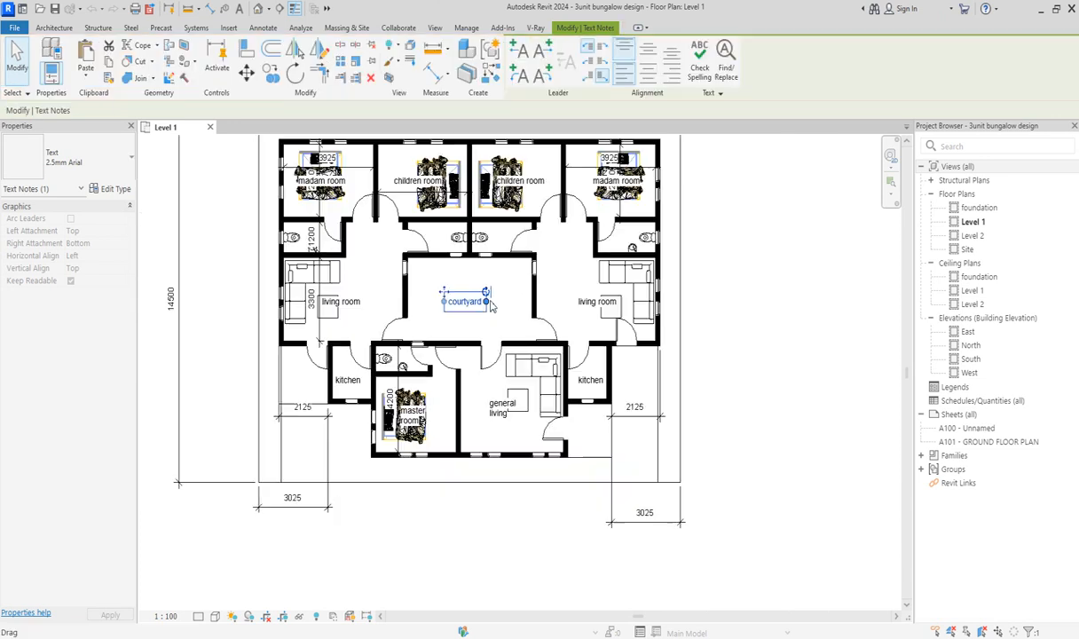
Draw a detail line rectangle inside the courtyard between its opposite inner corners, with Wide Lines and an offset of -500
{"action": "left_click", "coordinate": [262, 27]}
{"action": "left_click", "coordinate": [295, 67]}
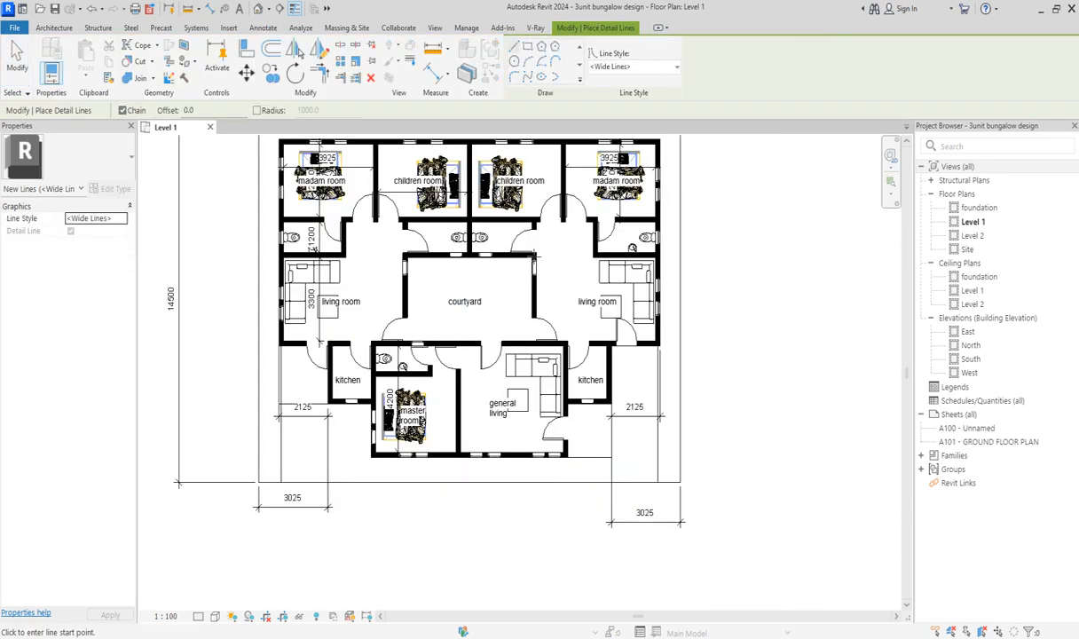
{"action": "left_click", "coordinate": [527, 46]}
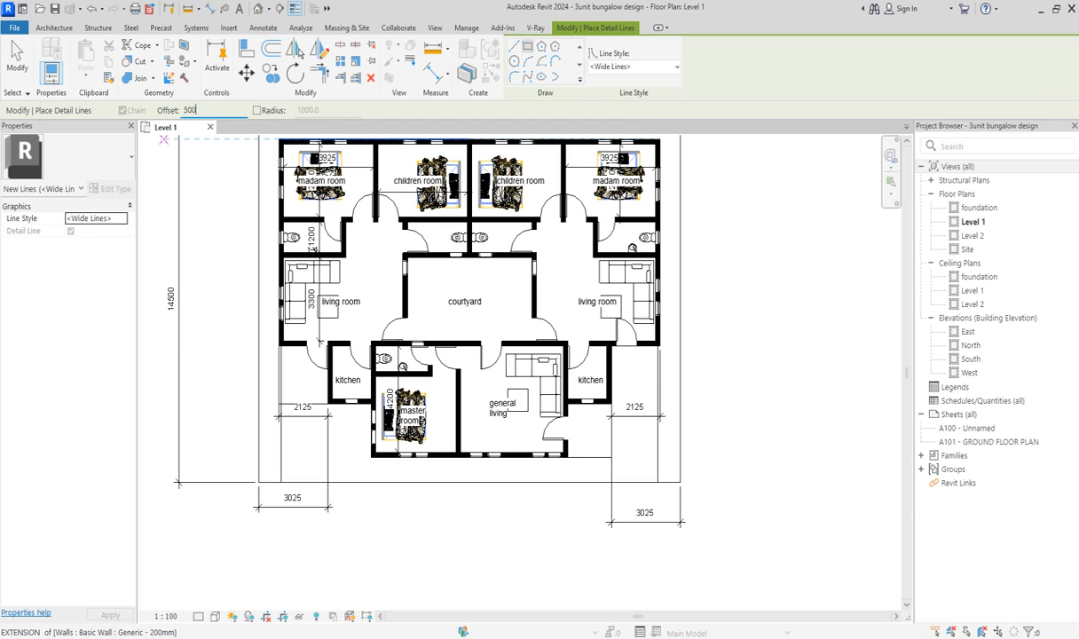
{"action": "key", "text": "Return"}
{"action": "type", "text": "-"}
{"action": "scroll", "coordinate": [407, 342], "scroll_direction": "up", "scroll_amount": 3}
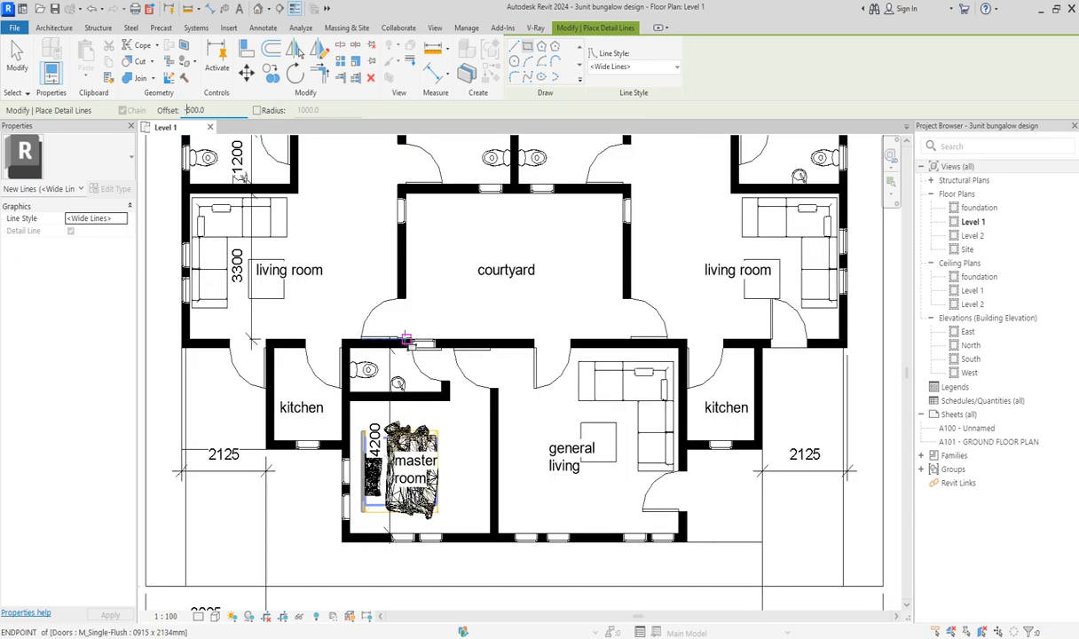
{"action": "scroll", "coordinate": [407, 339], "scroll_direction": "up", "scroll_amount": 2}
{"action": "left_click", "coordinate": [408, 339]}
{"action": "scroll", "coordinate": [409, 342], "scroll_direction": "down", "scroll_amount": 4}
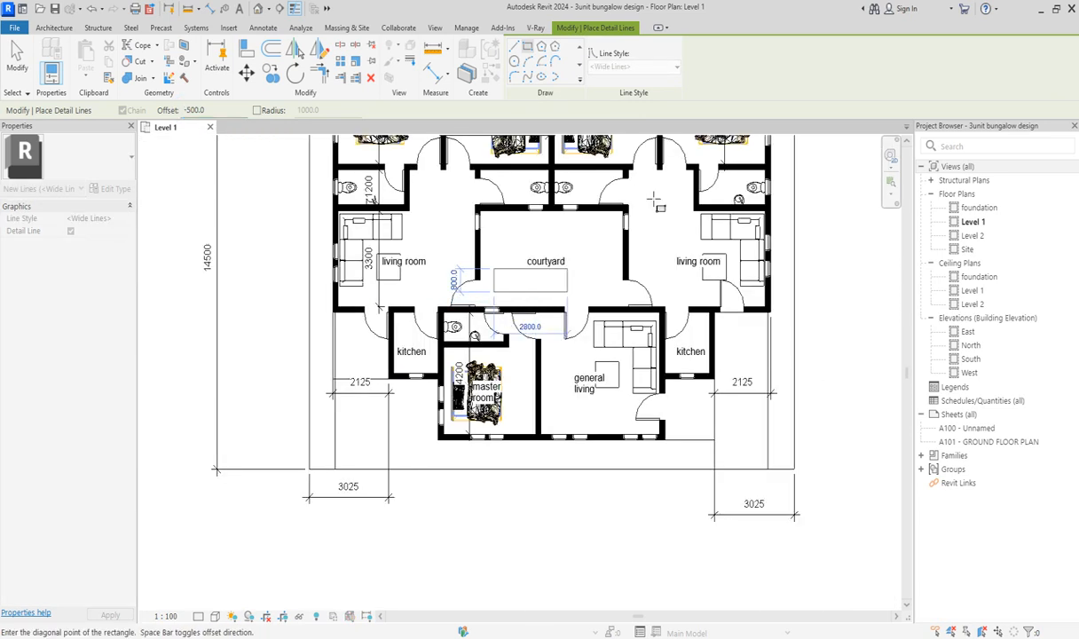
{"action": "scroll", "coordinate": [621, 207], "scroll_direction": "up", "scroll_amount": 3}
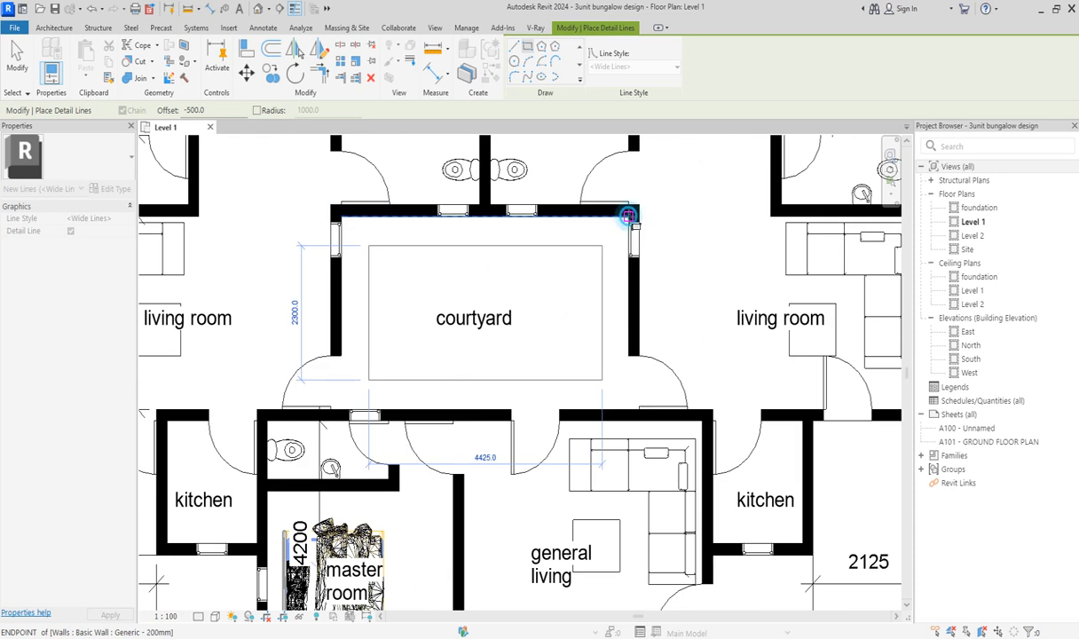
{"action": "left_click", "coordinate": [627, 216]}
Draw a second detail line rectangle inside the first one, using the same -500 offset from its opposite corners
{"action": "left_click", "coordinate": [600, 250]}
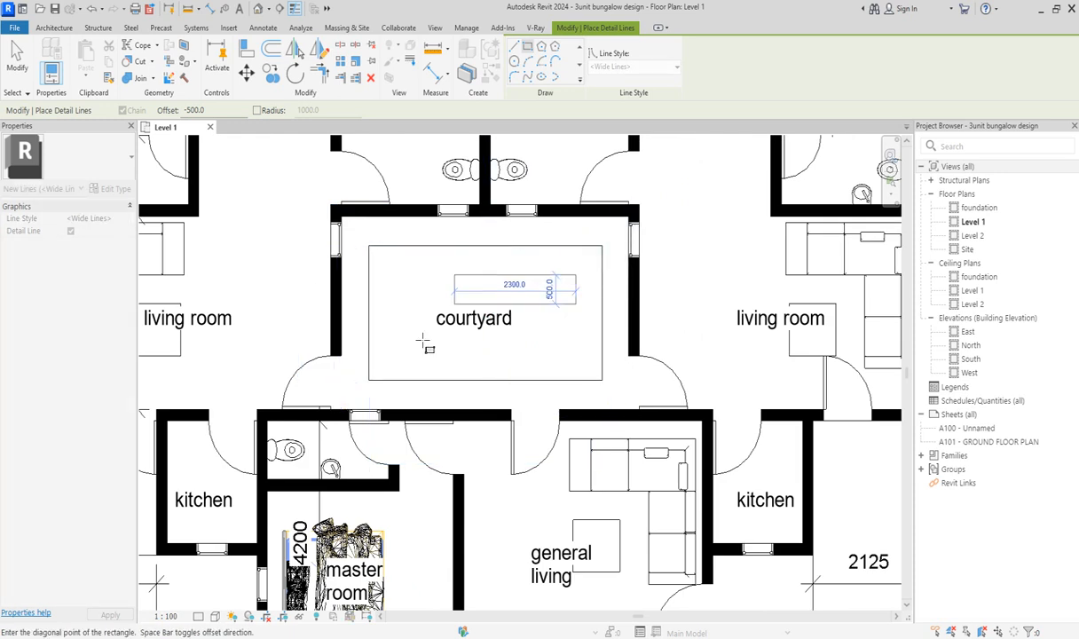
{"action": "left_click", "coordinate": [363, 376]}
{"action": "key", "text": "Escape"}
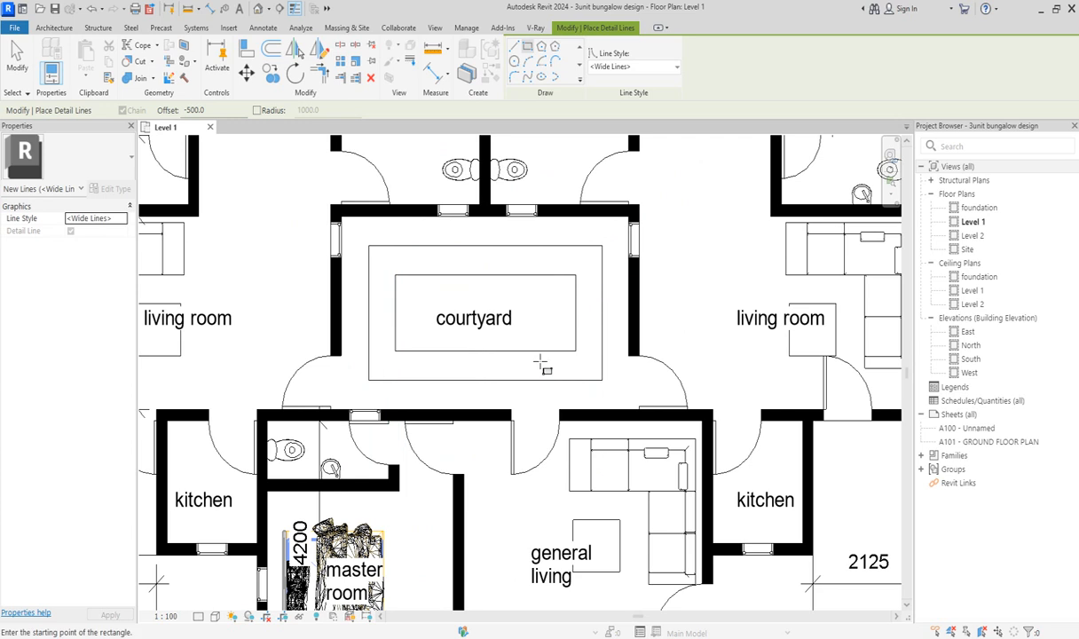
{"action": "key", "text": "Escape"}
Delete the south line of the outer courtyard rectangle
{"action": "scroll", "coordinate": [614, 391], "scroll_direction": "down", "scroll_amount": 5}
{"action": "scroll", "coordinate": [614, 390], "scroll_direction": "up", "scroll_amount": 3}
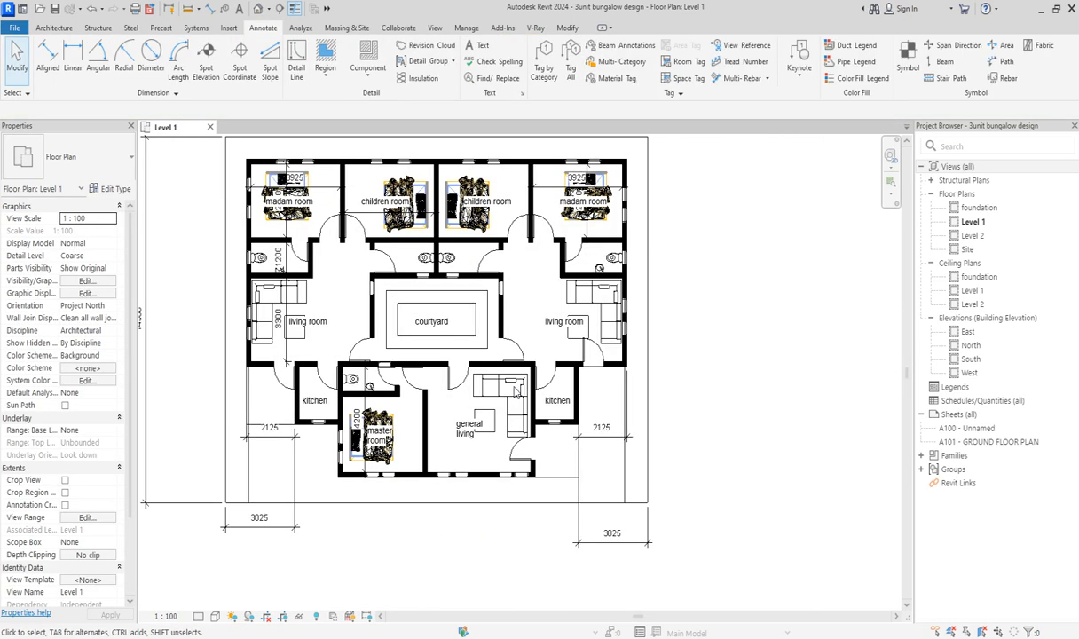
{"action": "scroll", "coordinate": [461, 347], "scroll_direction": "up", "scroll_amount": 2}
{"action": "left_click", "coordinate": [460, 350]}
{"action": "key", "text": "Delete"}
Stretch the inner rectangle's south line at both ends to the courtyard's side walls, for a length of 5400
{"action": "left_click", "coordinate": [472, 329]}
{"action": "left_click_drag", "start_coordinate": [475, 329], "coordinate": [515, 329]}
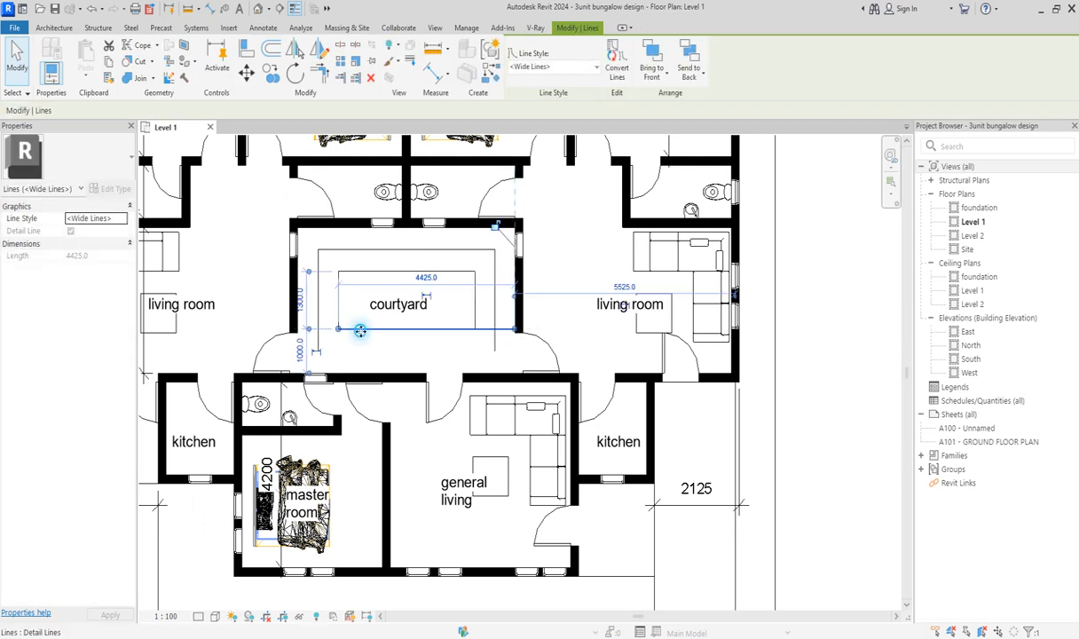
{"action": "left_click_drag", "start_coordinate": [338, 329], "coordinate": [299, 328]}
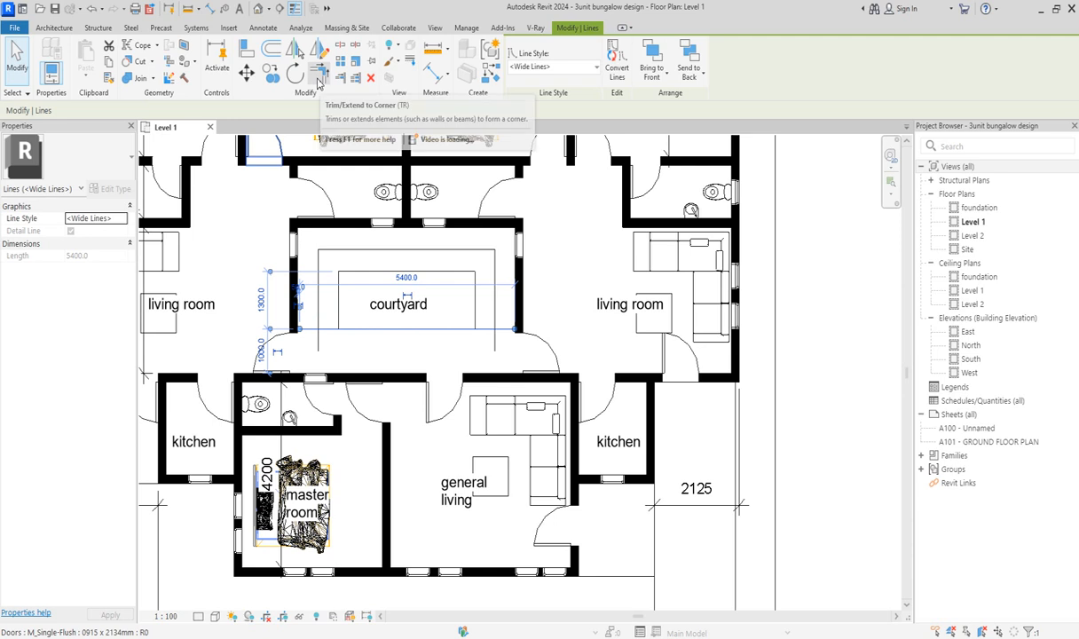
Trim both side lines of the outer rectangle to the stretched south line
{"action": "left_click", "coordinate": [355, 77]}
{"action": "left_click", "coordinate": [362, 330]}
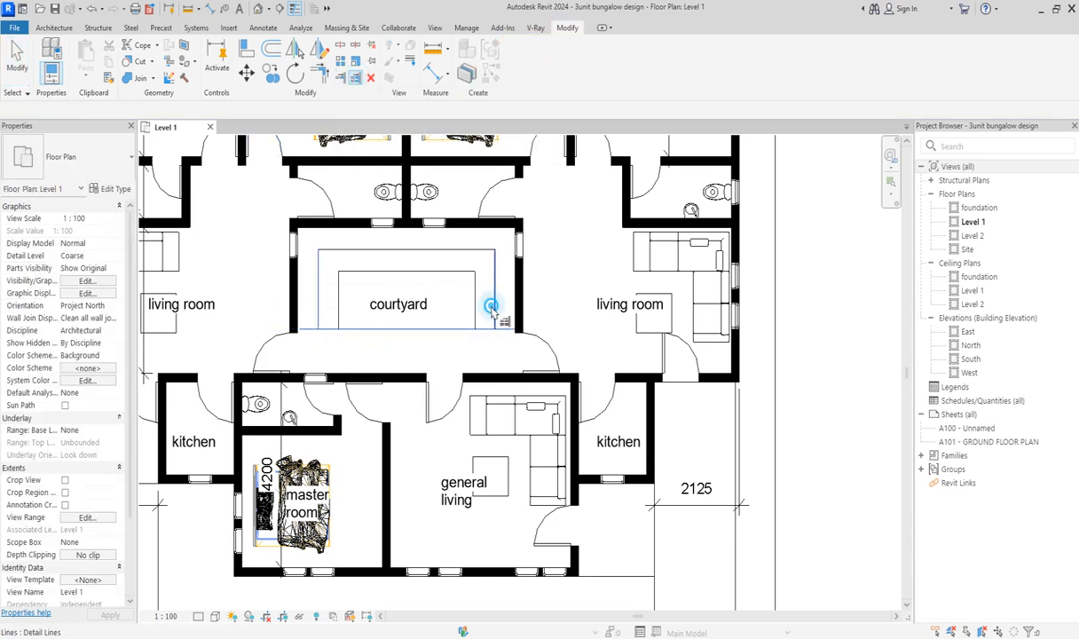
{"action": "key", "text": "Escape"}
{"action": "key", "text": "Escape"}
Change the text font of the 2.5mm Arial text type to Technic, using the east living room label
{"action": "left_click", "coordinate": [607, 308]}
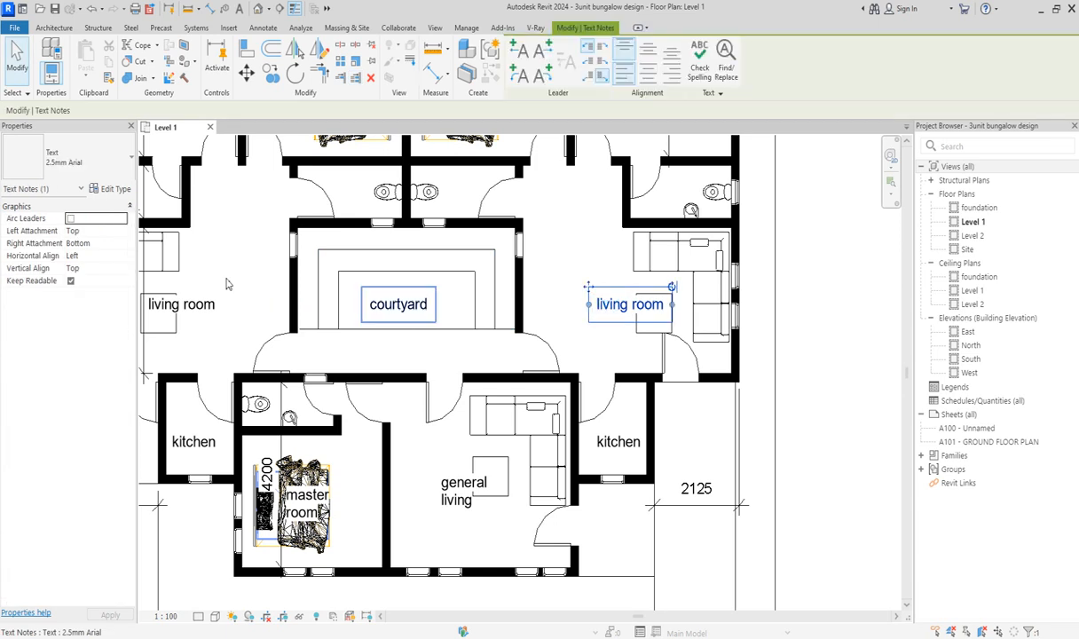
{"action": "left_click", "coordinate": [108, 193]}
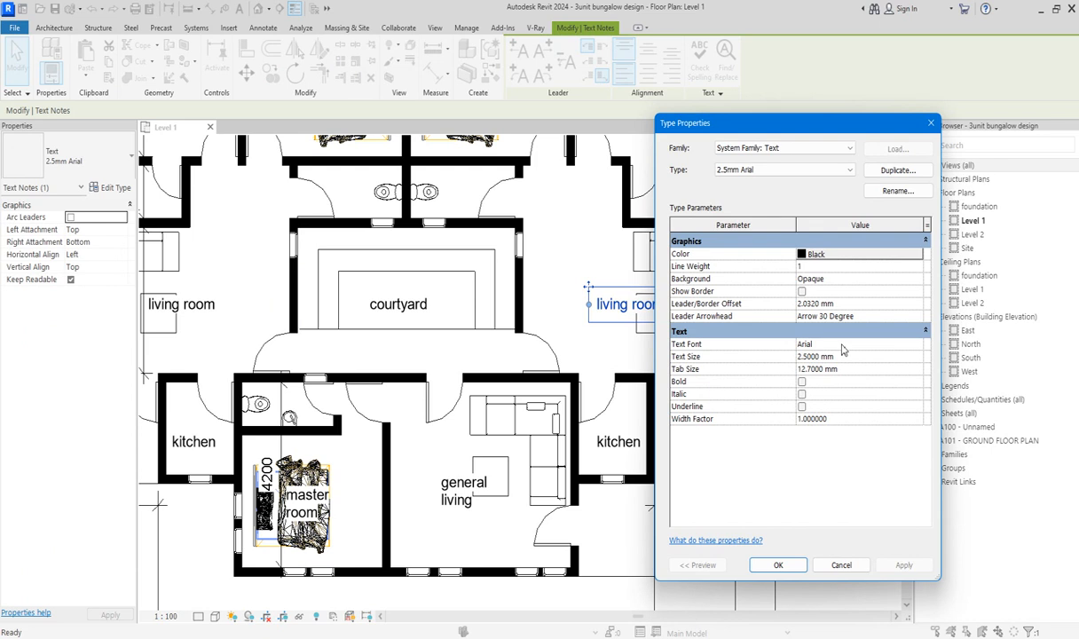
{"action": "type", "text": "Technic"}
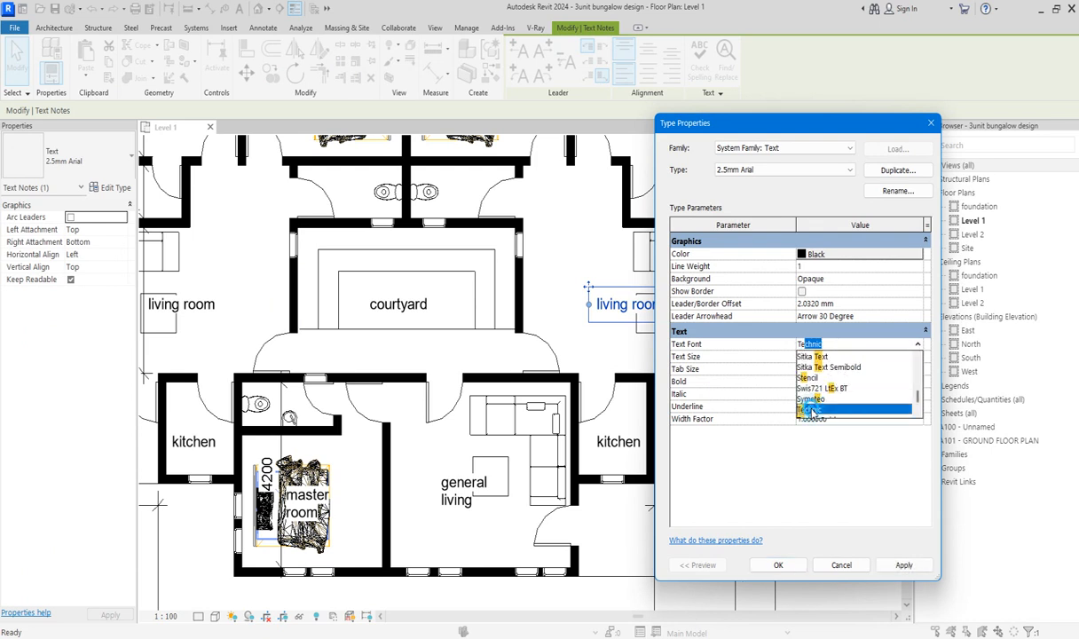
{"action": "left_click", "coordinate": [812, 410]}
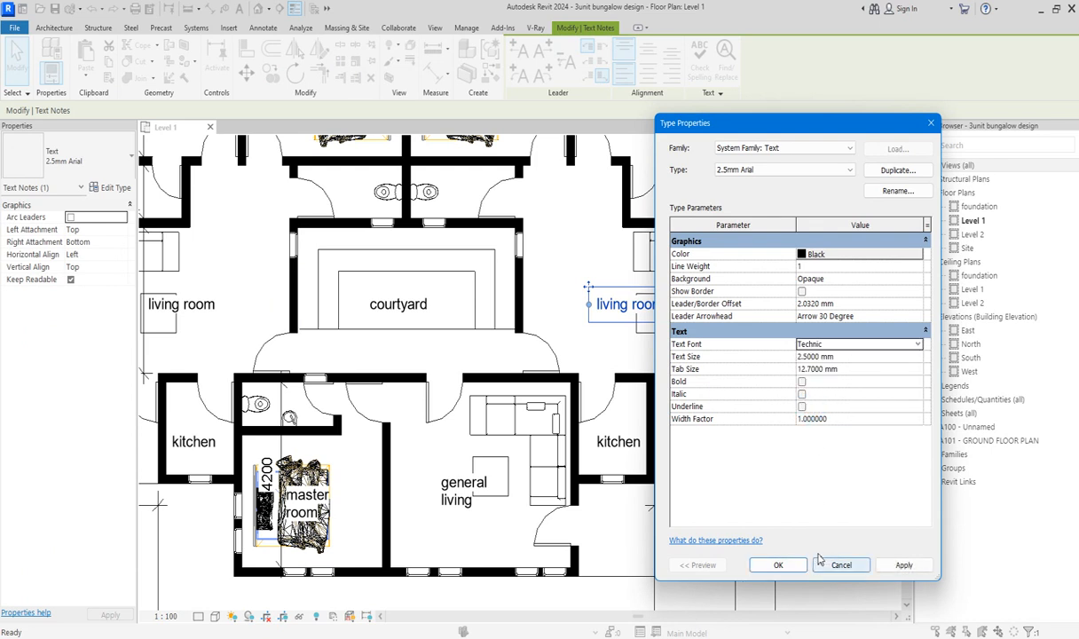
{"action": "left_click", "coordinate": [779, 565]}
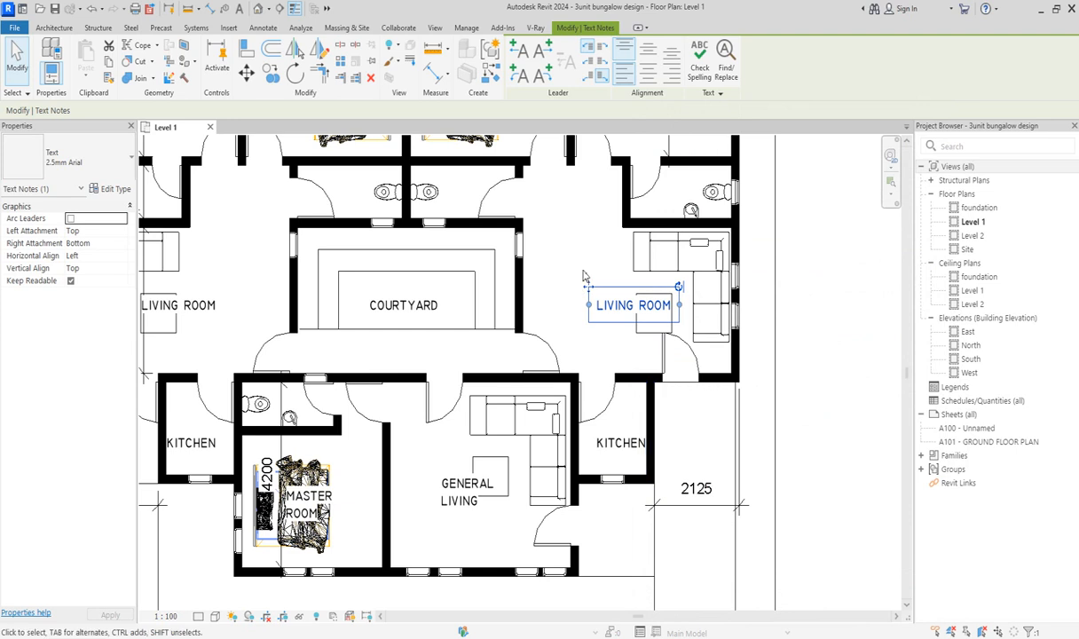
{"action": "left_click", "coordinate": [581, 272]}
Move the west children room's width dimension north so that it sits clear above the room label
{"action": "scroll", "coordinate": [612, 483], "scroll_direction": "down", "scroll_amount": 4}
{"action": "scroll", "coordinate": [502, 550], "scroll_direction": "up", "scroll_amount": 3}
{"action": "scroll", "coordinate": [522, 469], "scroll_direction": "down", "scroll_amount": 4}
{"action": "scroll", "coordinate": [497, 391], "scroll_direction": "up", "scroll_amount": 3}
{"action": "scroll", "coordinate": [497, 385], "scroll_direction": "down", "scroll_amount": 3}
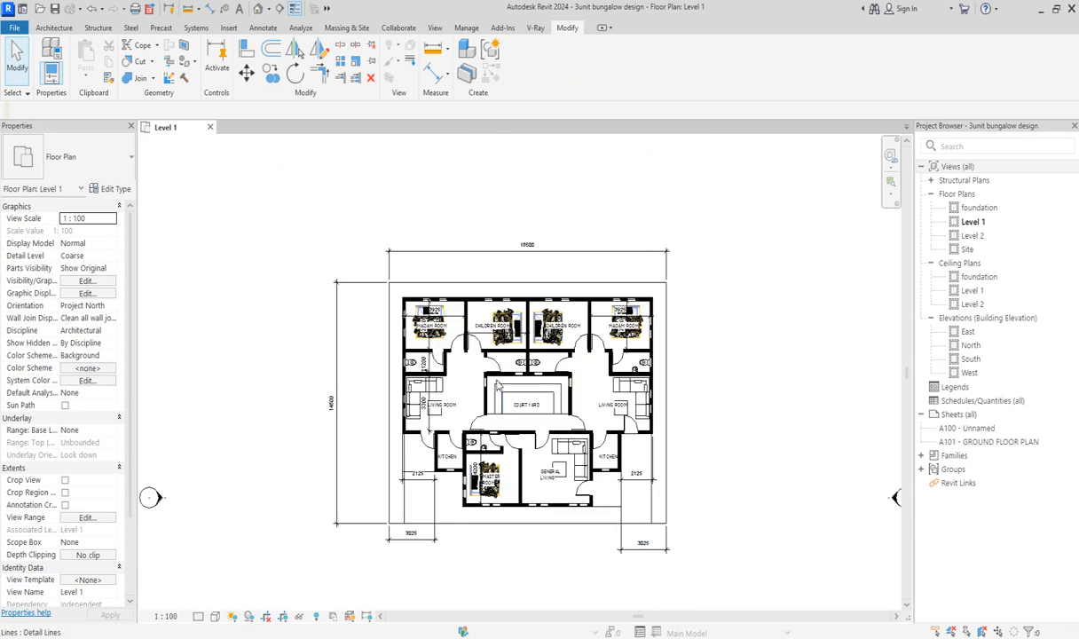
{"action": "scroll", "coordinate": [479, 309], "scroll_direction": "up", "scroll_amount": 3}
{"action": "left_click", "coordinate": [496, 357]}
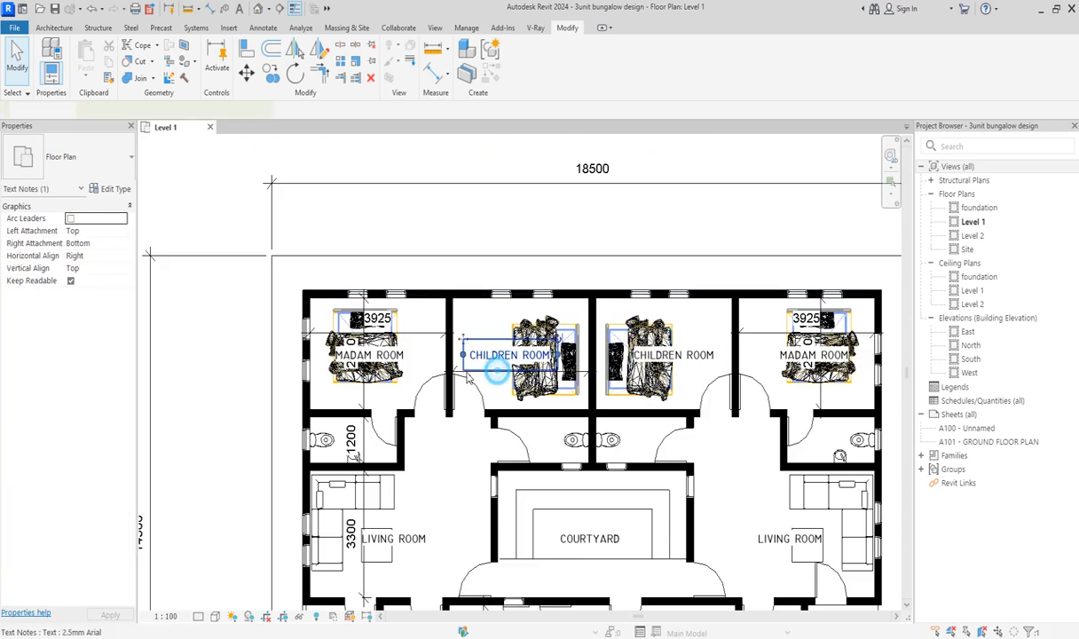
{"action": "scroll", "coordinate": [496, 395], "scroll_direction": "up", "scroll_amount": 3}
{"action": "left_click", "coordinate": [470, 373]}
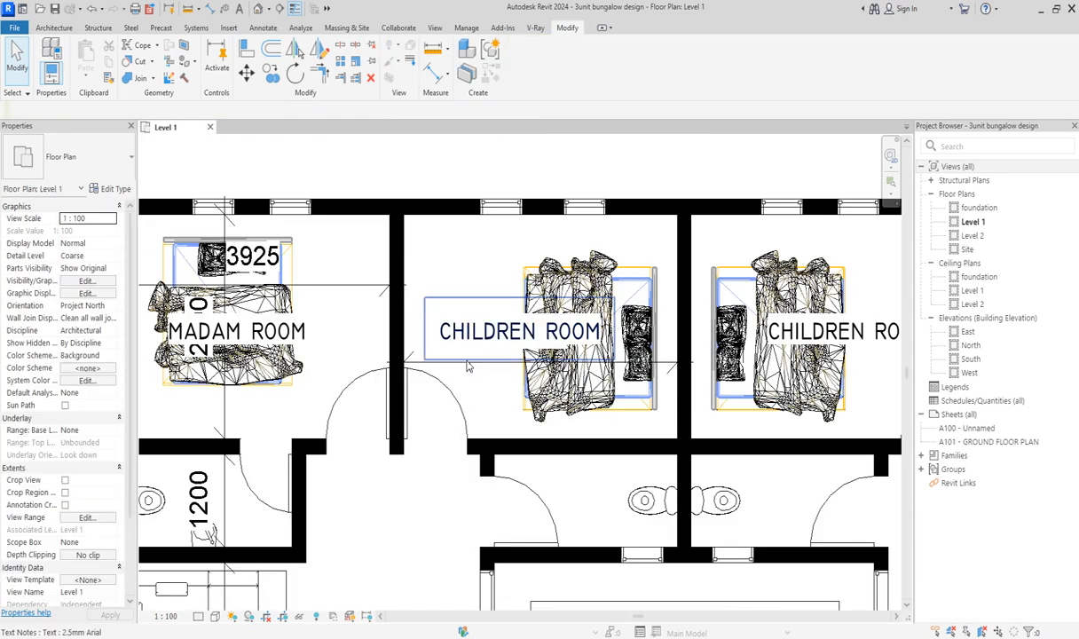
{"action": "scroll", "coordinate": [400, 360], "scroll_direction": "up", "scroll_amount": 3}
{"action": "left_click", "coordinate": [387, 360]}
{"action": "left_click_drag", "start_coordinate": [419, 364], "coordinate": [448, 214]}
{"action": "scroll", "coordinate": [481, 258], "scroll_direction": "down", "scroll_amount": 6}
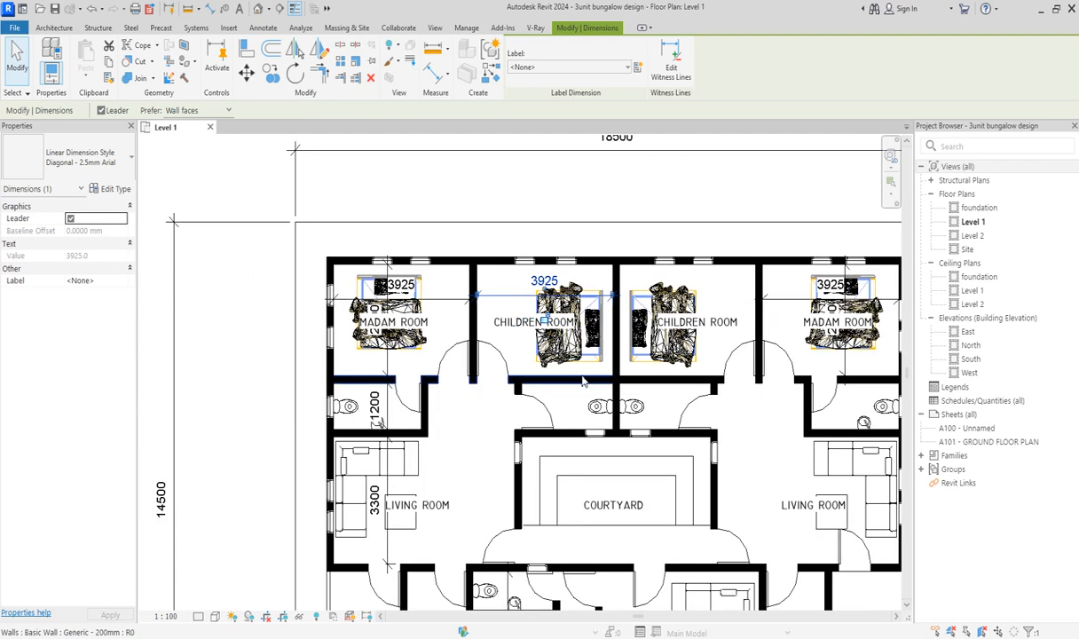
Examine the whole Level 1 plan and its rooms for missing details
{"action": "scroll", "coordinate": [447, 314], "scroll_direction": "up", "scroll_amount": 5}
{"action": "scroll", "coordinate": [568, 470], "scroll_direction": "down", "scroll_amount": 4}
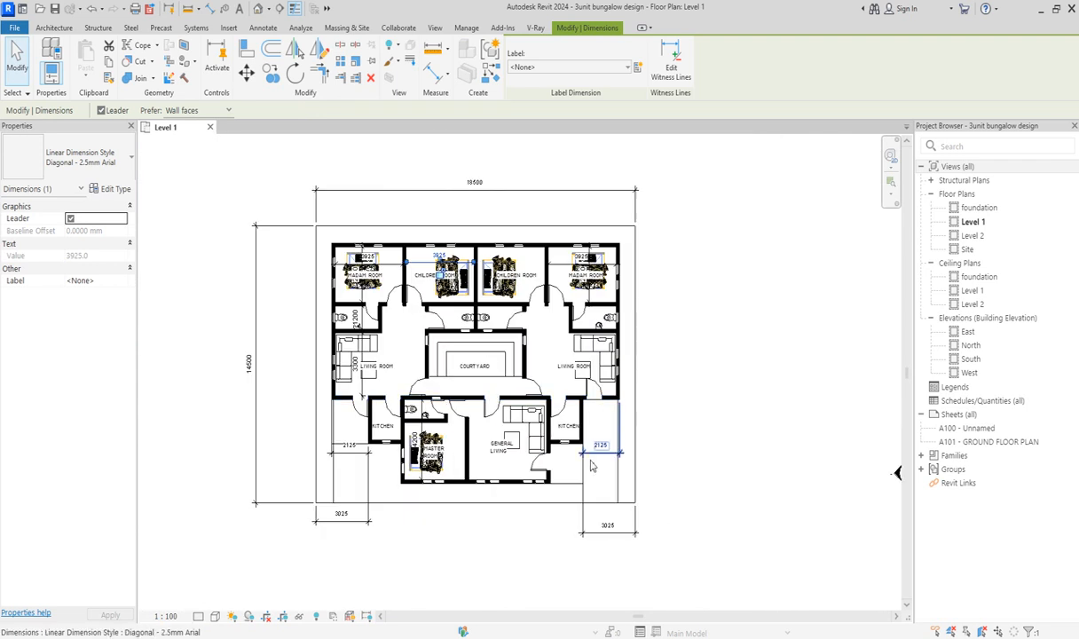
{"action": "scroll", "coordinate": [572, 481], "scroll_direction": "up", "scroll_amount": 4}
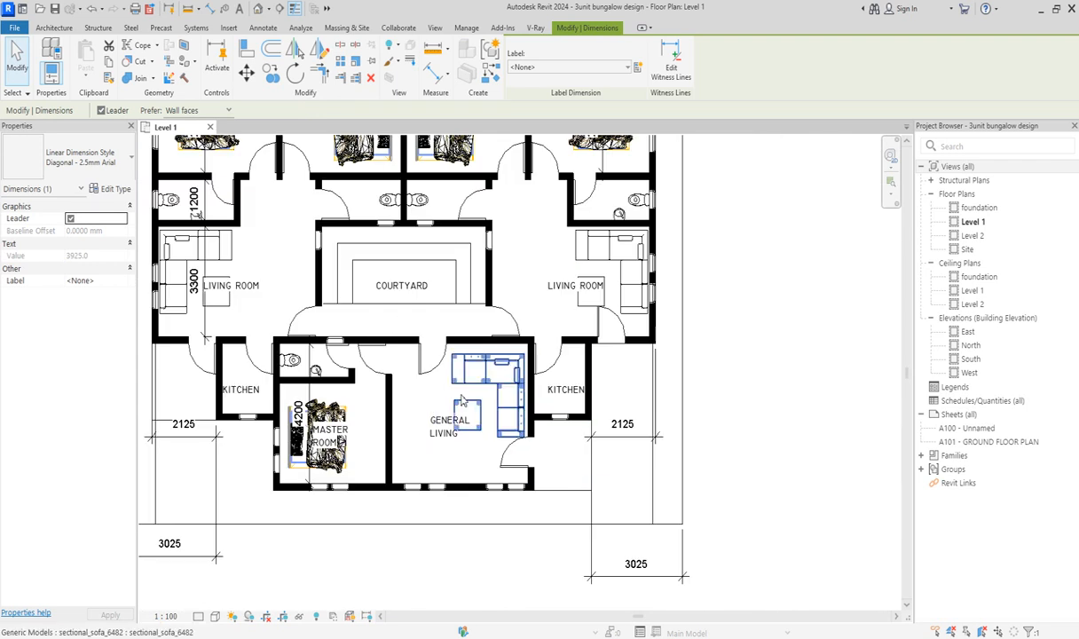
{"action": "scroll", "coordinate": [470, 393], "scroll_direction": "down", "scroll_amount": 3}
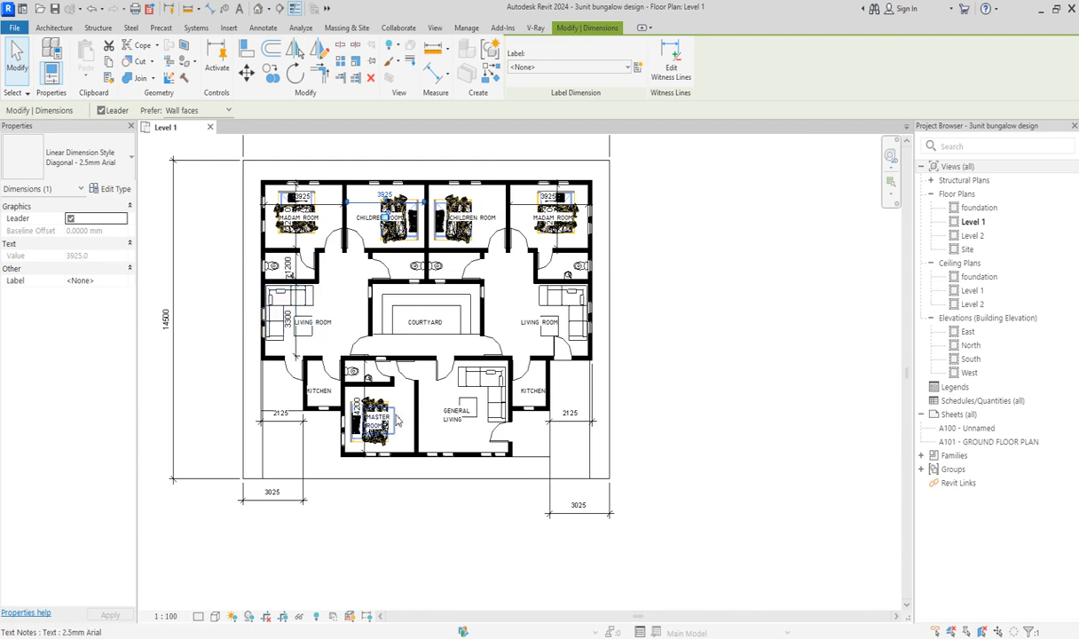
{"action": "scroll", "coordinate": [397, 365], "scroll_direction": "up", "scroll_amount": 3}
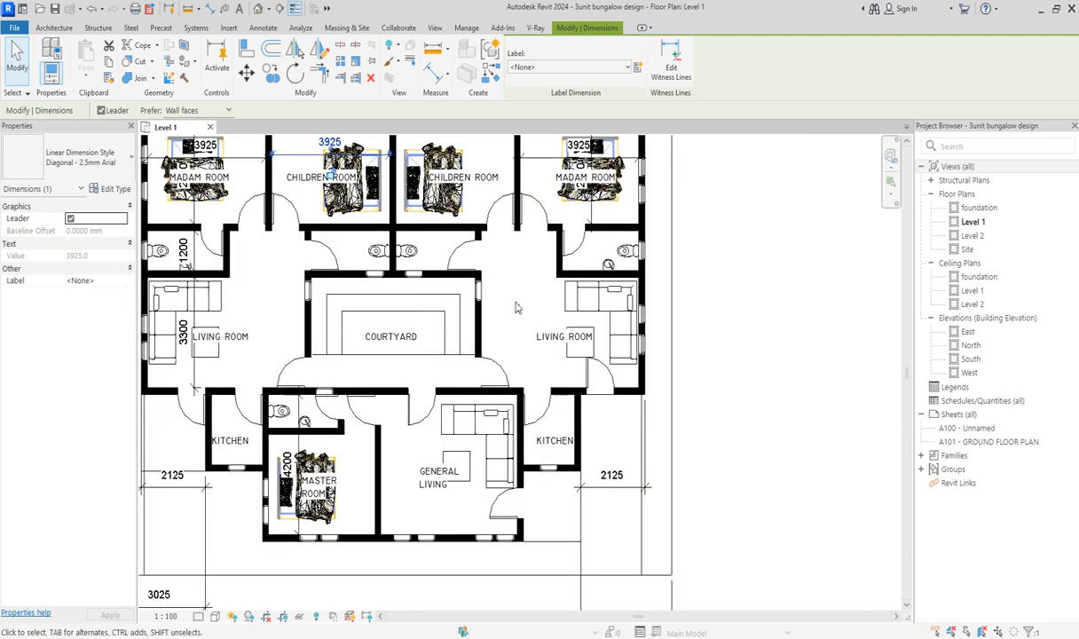
{"action": "scroll", "coordinate": [445, 356], "scroll_direction": "down", "scroll_amount": 4}
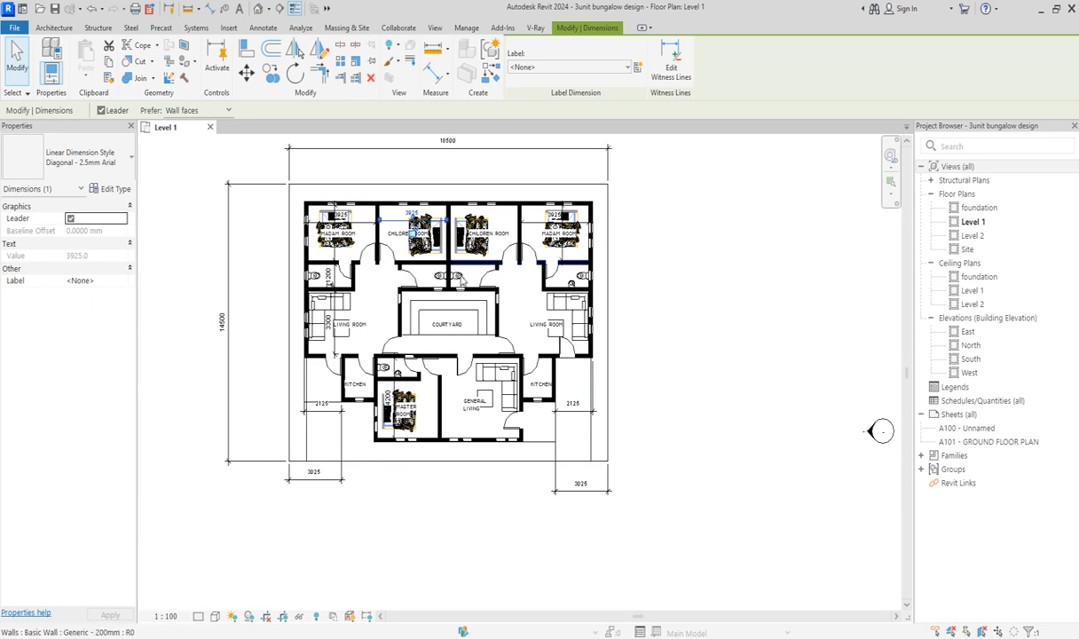
{"action": "scroll", "coordinate": [461, 281], "scroll_direction": "up", "scroll_amount": 3}
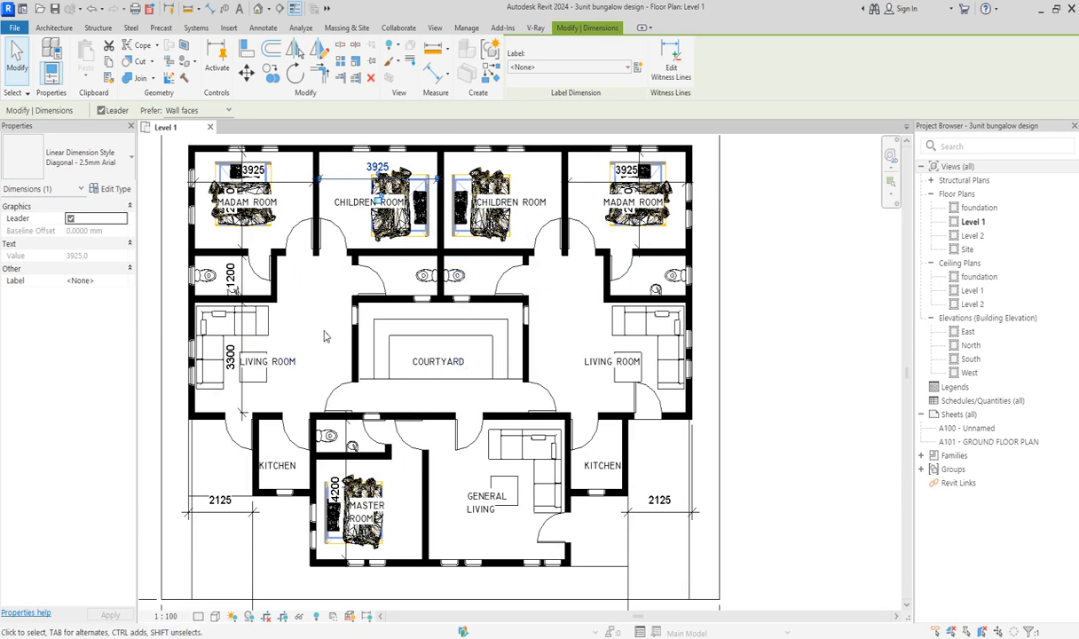
{"action": "scroll", "coordinate": [324, 337], "scroll_direction": "down", "scroll_amount": 4}
{"action": "scroll", "coordinate": [323, 400], "scroll_direction": "up", "scroll_amount": 5}
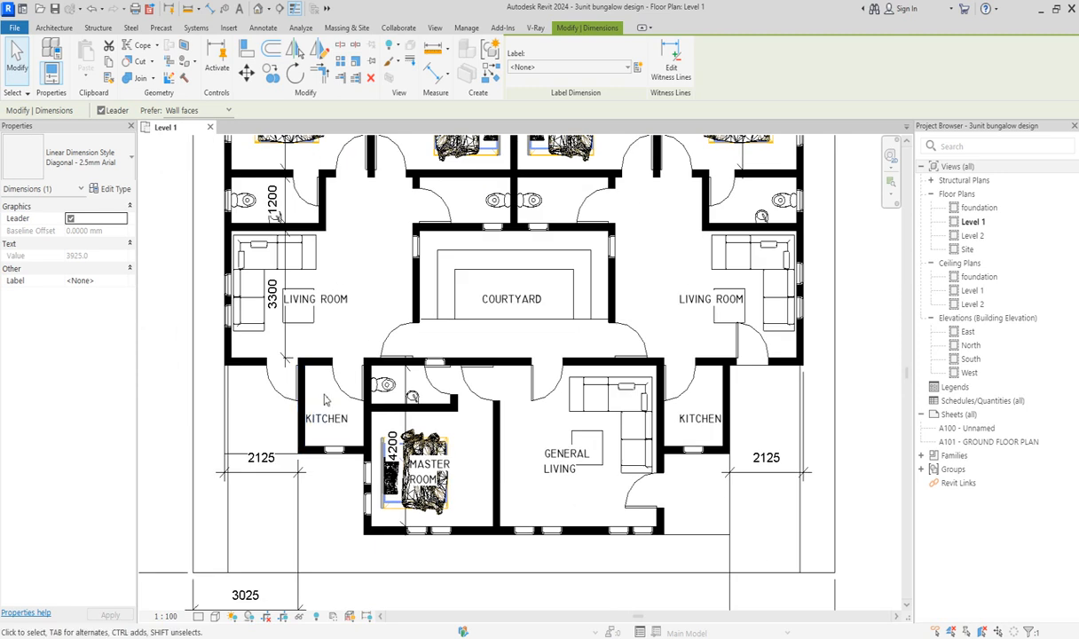
{"action": "scroll", "coordinate": [325, 400], "scroll_direction": "up", "scroll_amount": 1}
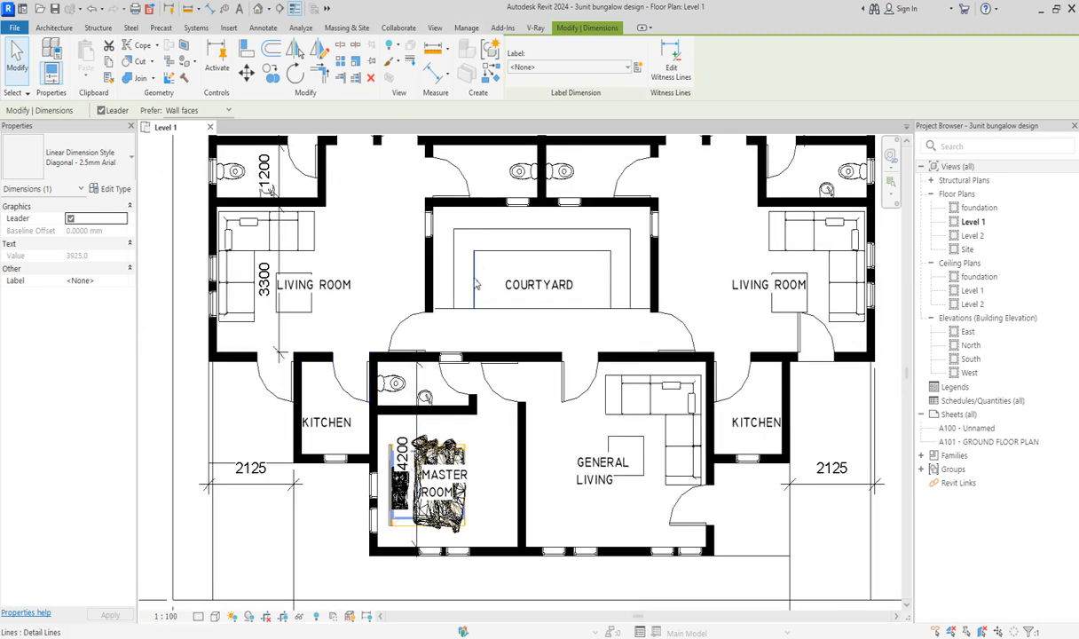
Draw an L-shaped counter in the west kitchen with detail lines, 1600 mm south from the north wall and east to the side wall
{"action": "left_click", "coordinate": [474, 282]}
{"action": "key", "text": "d"}
{"action": "key", "text": "l"}
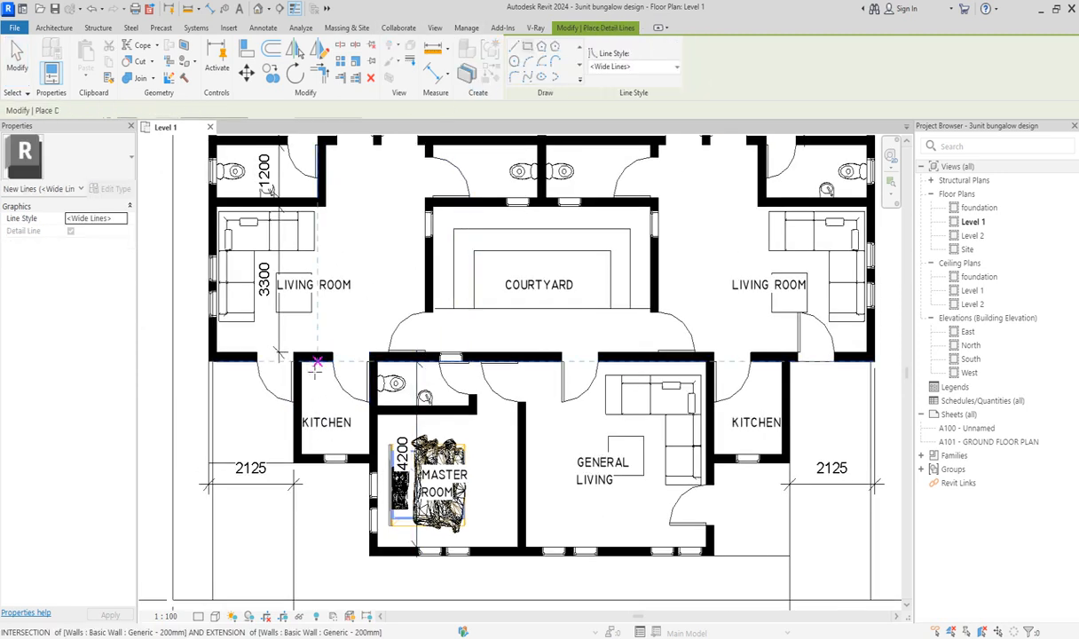
{"action": "scroll", "coordinate": [315, 365], "scroll_direction": "up", "scroll_amount": 2}
{"action": "left_click", "coordinate": [316, 355]}
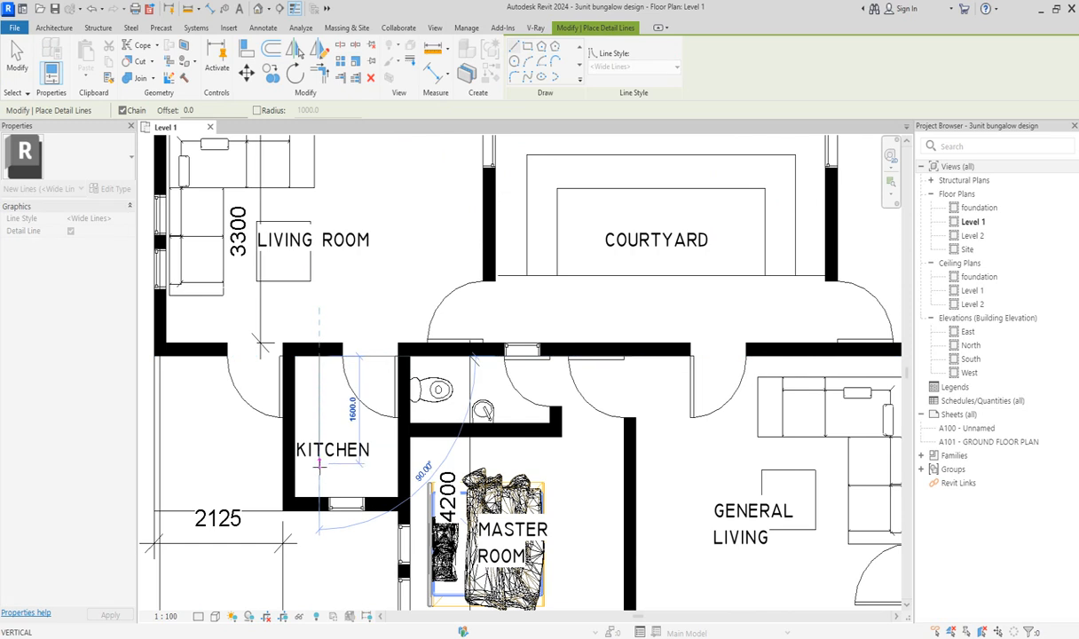
{"action": "left_click", "coordinate": [319, 463]}
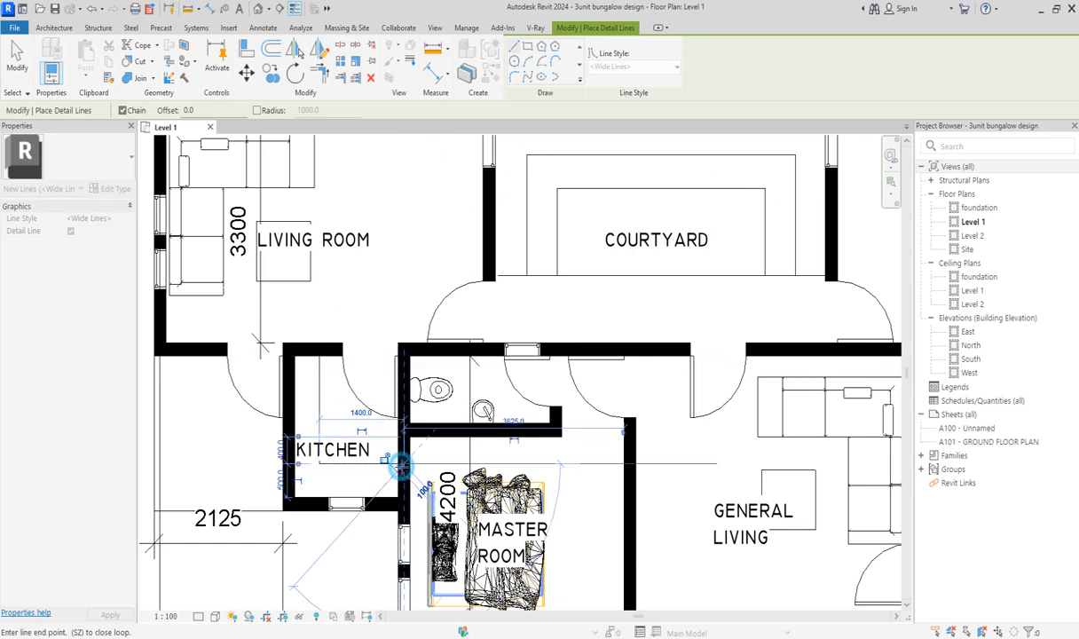
{"action": "key", "text": "Escape"}
{"action": "scroll", "coordinate": [288, 479], "scroll_direction": "down", "scroll_amount": 2}
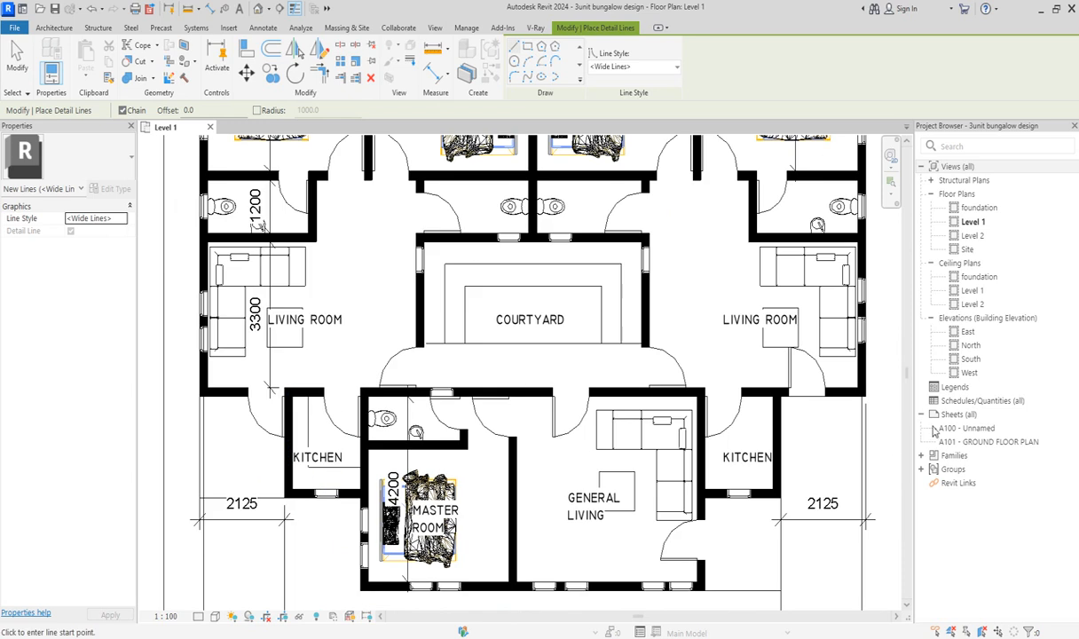
Draw a matching L-shaped counter in the east kitchen with detail lines, south from the north wall and west to the side wall
{"action": "scroll", "coordinate": [878, 408], "scroll_direction": "up", "scroll_amount": 1}
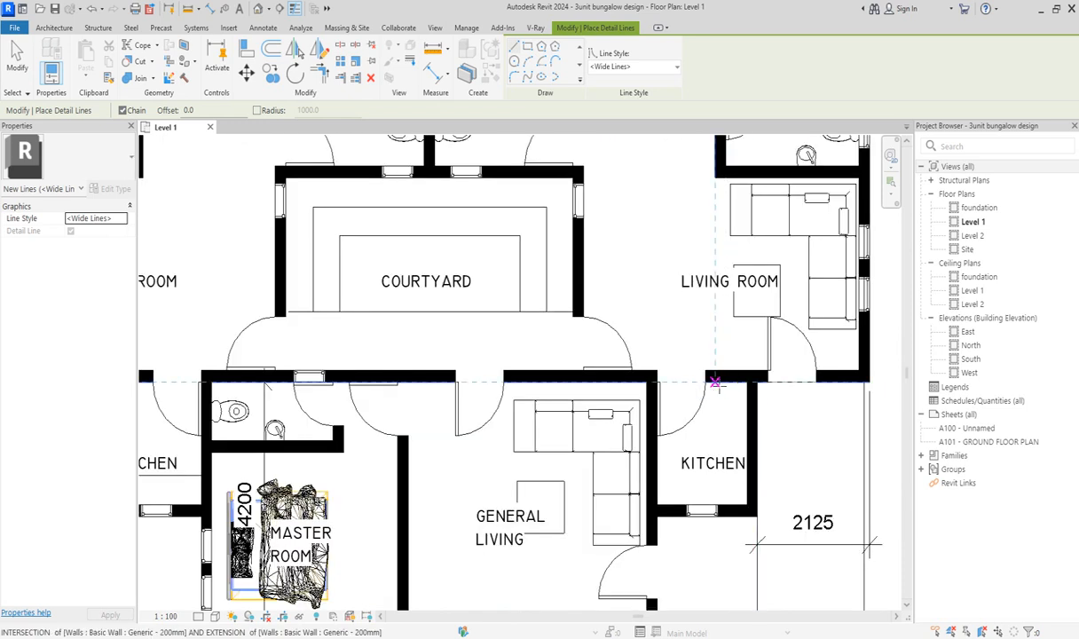
{"action": "left_click", "coordinate": [725, 382]}
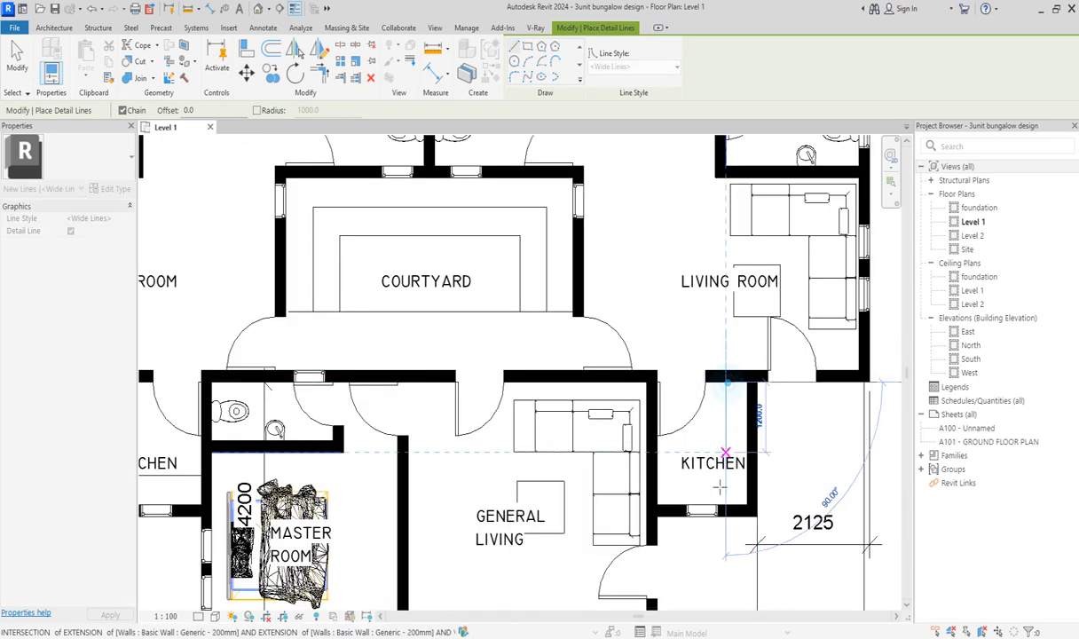
{"action": "left_click", "coordinate": [725, 475]}
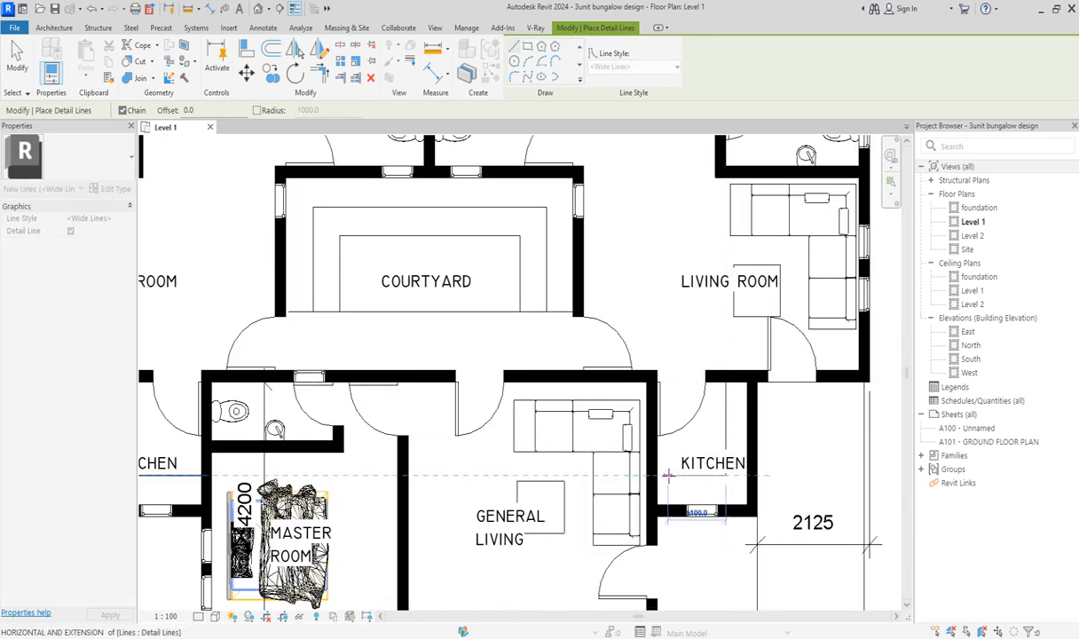
{"action": "scroll", "coordinate": [691, 475], "scroll_direction": "down", "scroll_amount": 4}
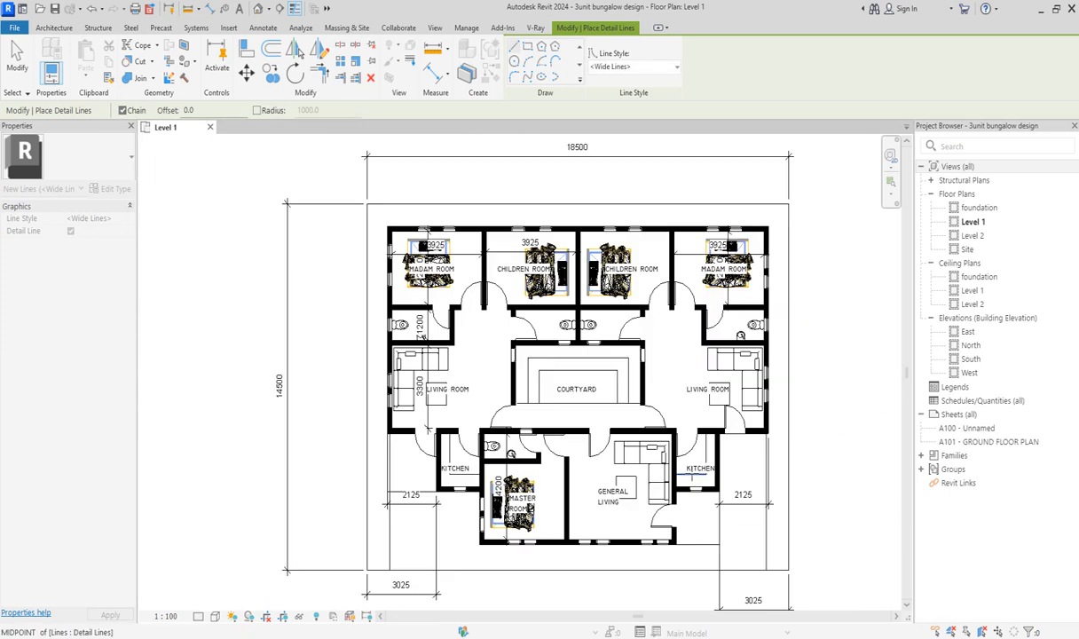
{"action": "key", "text": "Escape"}
{"action": "key", "text": "Escape"}
{"action": "scroll", "coordinate": [721, 488], "scroll_direction": "up", "scroll_amount": 4}
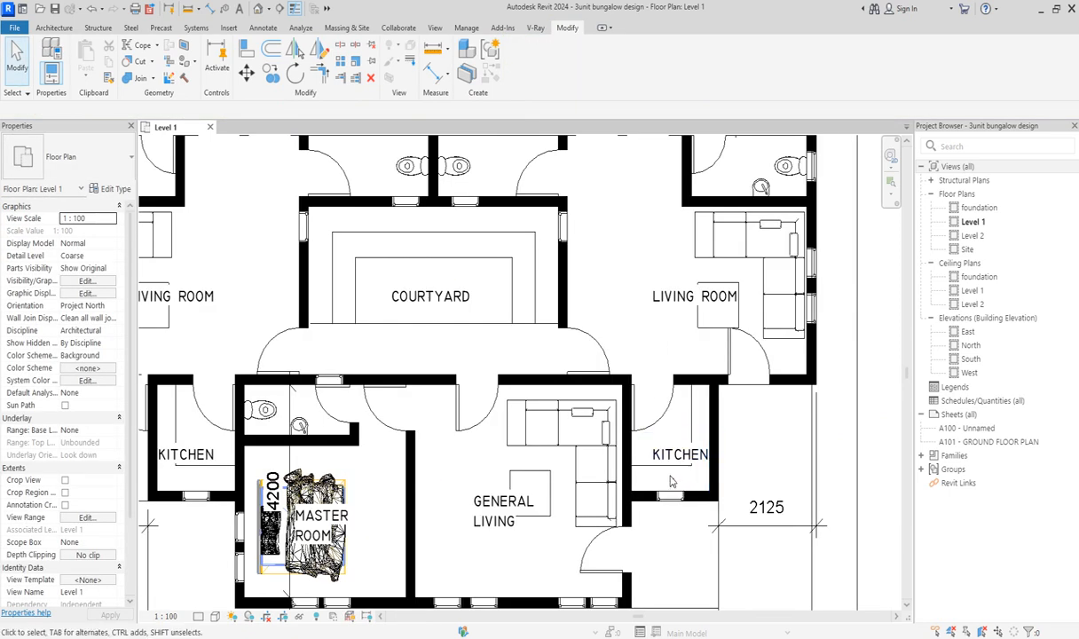
Change the south entrance door of the west living room to the ExtDbl (4) 1810 x 2110mm type
{"action": "scroll", "coordinate": [656, 469], "scroll_direction": "down", "scroll_amount": 1}
{"action": "scroll", "coordinate": [656, 472], "scroll_direction": "down", "scroll_amount": 1}
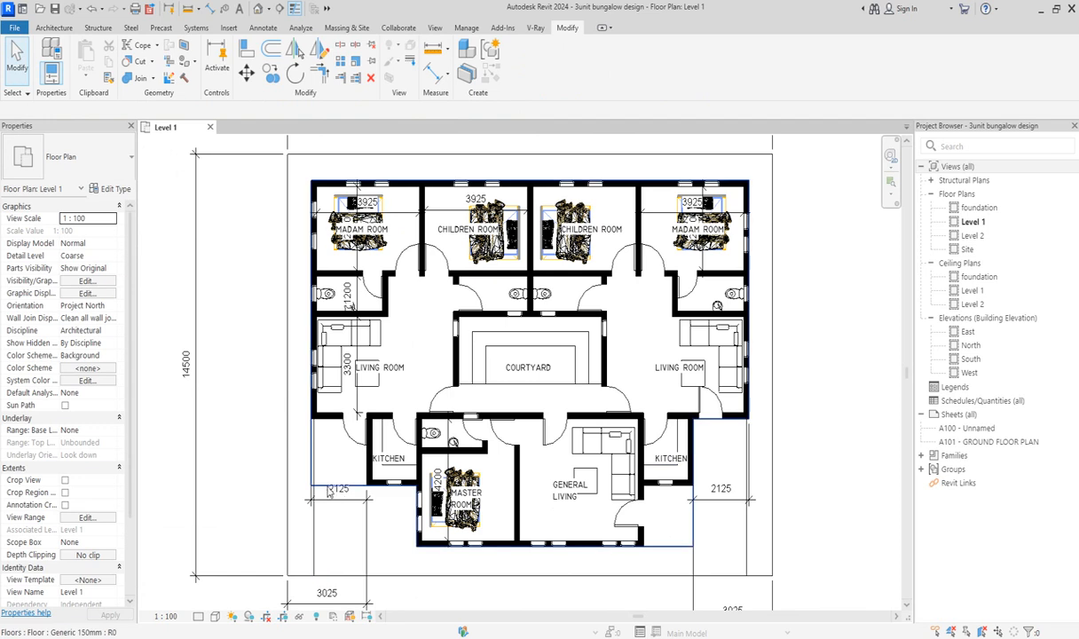
{"action": "scroll", "coordinate": [350, 437], "scroll_direction": "up", "scroll_amount": 2}
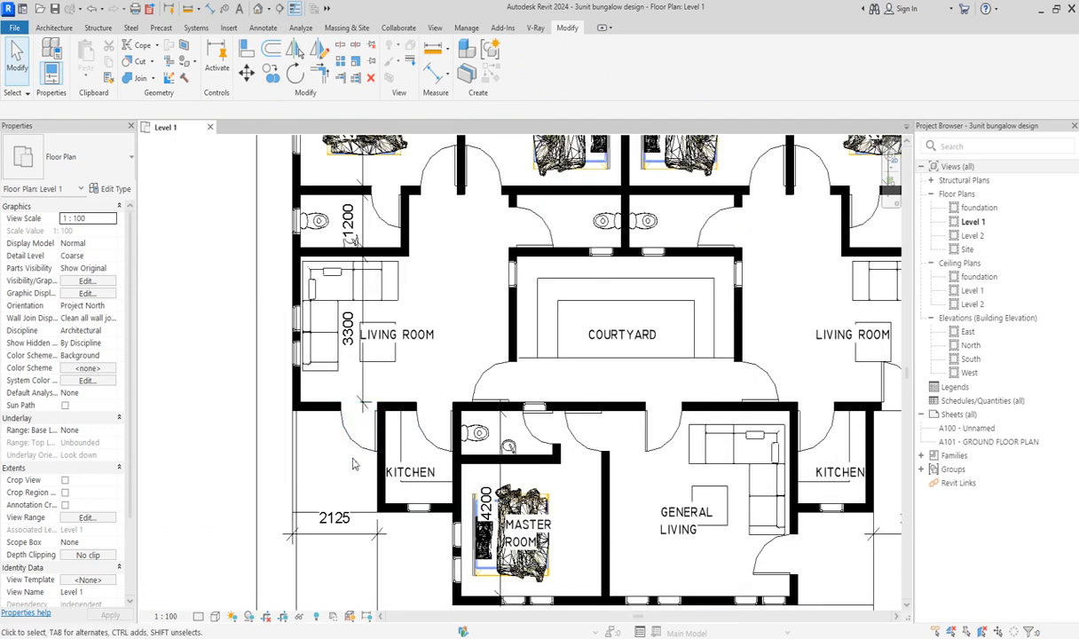
{"action": "left_click", "coordinate": [340, 424]}
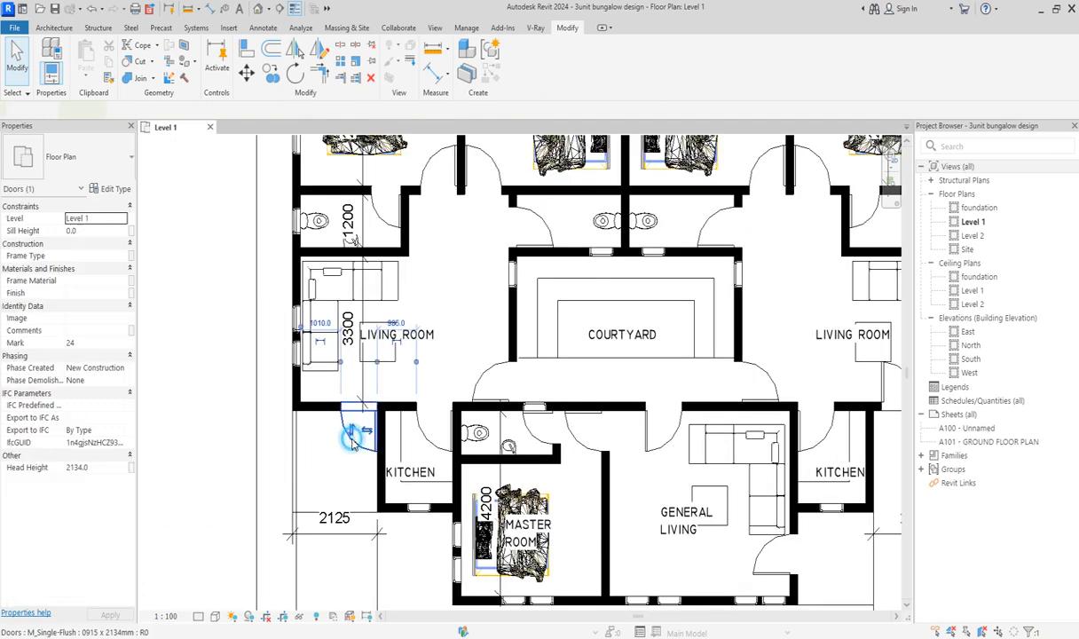
{"action": "left_click", "coordinate": [105, 158]}
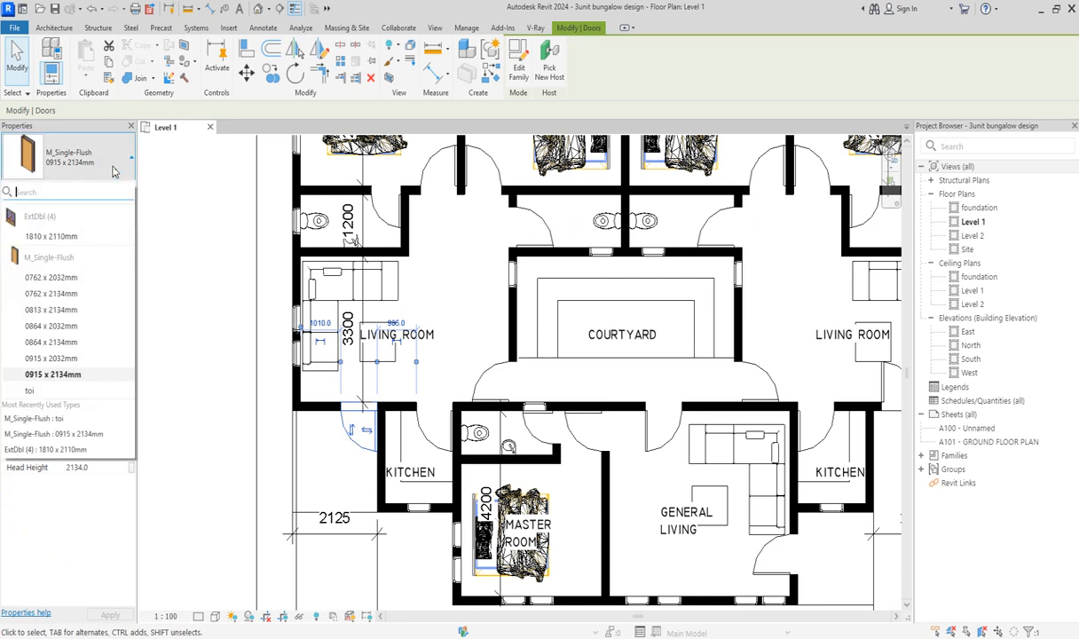
{"action": "left_click", "coordinate": [68, 238]}
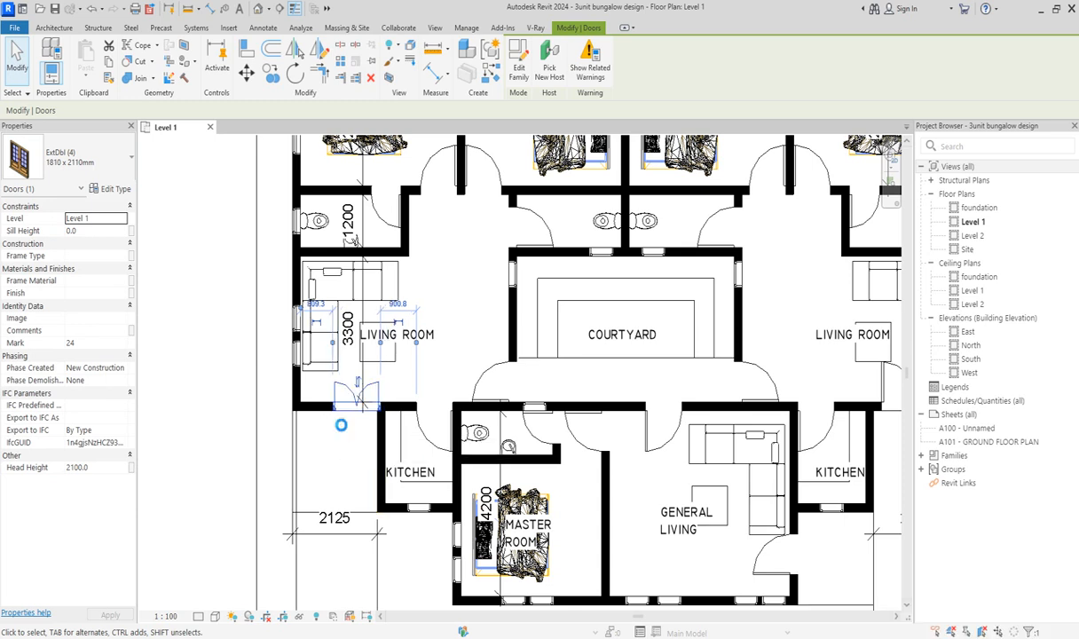
Shift the west living room's double door east and align its east edge with the kitchen wall's west face
{"action": "scroll", "coordinate": [342, 428], "scroll_direction": "up", "scroll_amount": 2}
{"action": "scroll", "coordinate": [363, 380], "scroll_direction": "up", "scroll_amount": 3}
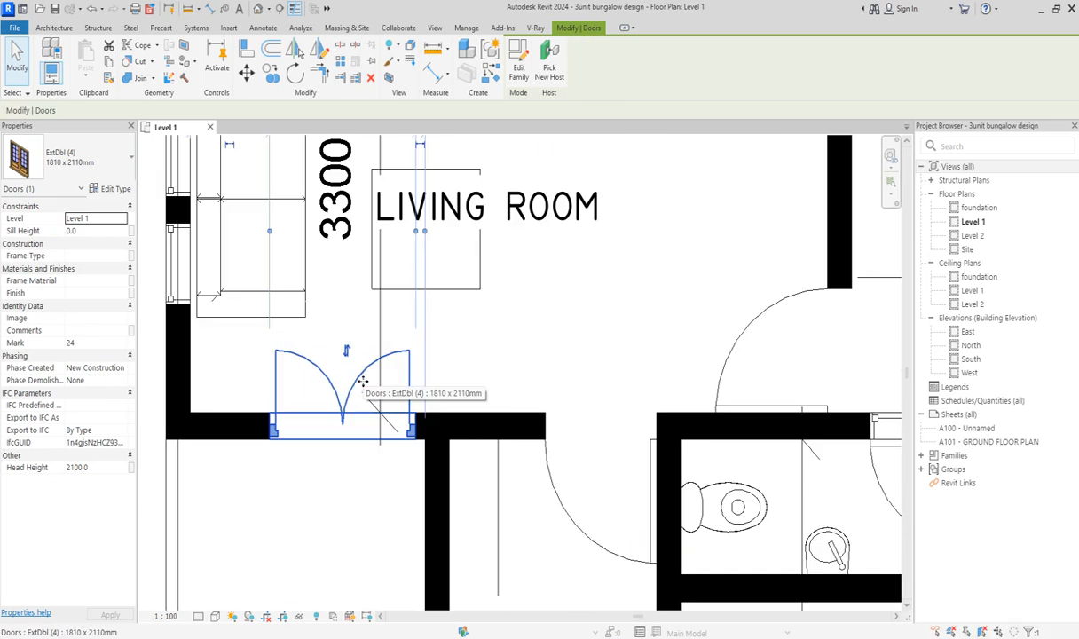
{"action": "key", "text": "Right"}
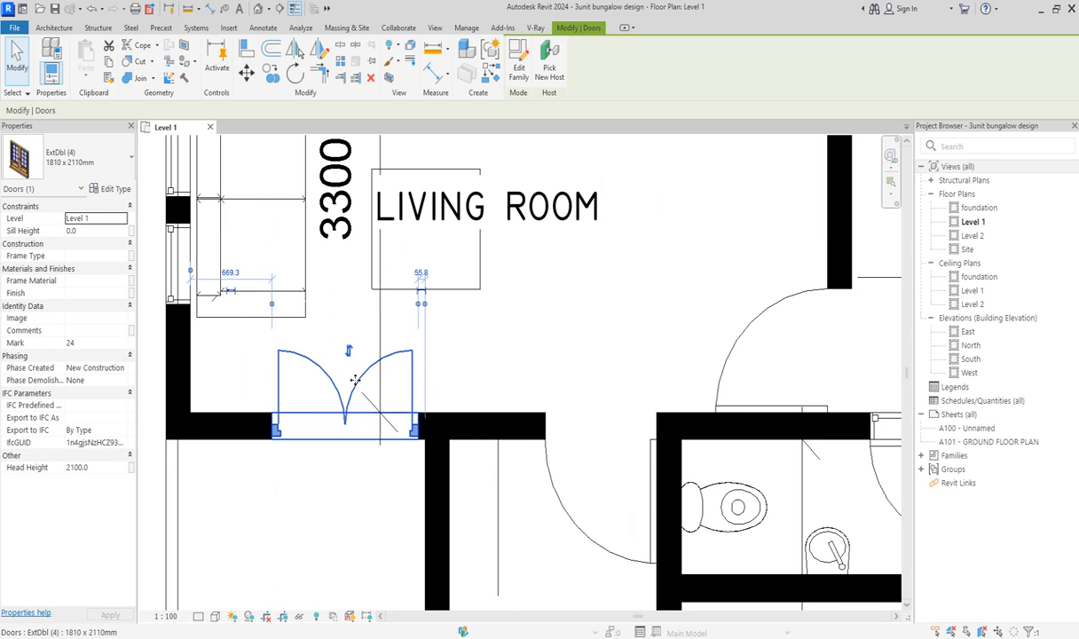
{"action": "key", "text": "a"}
{"action": "key", "text": "l"}
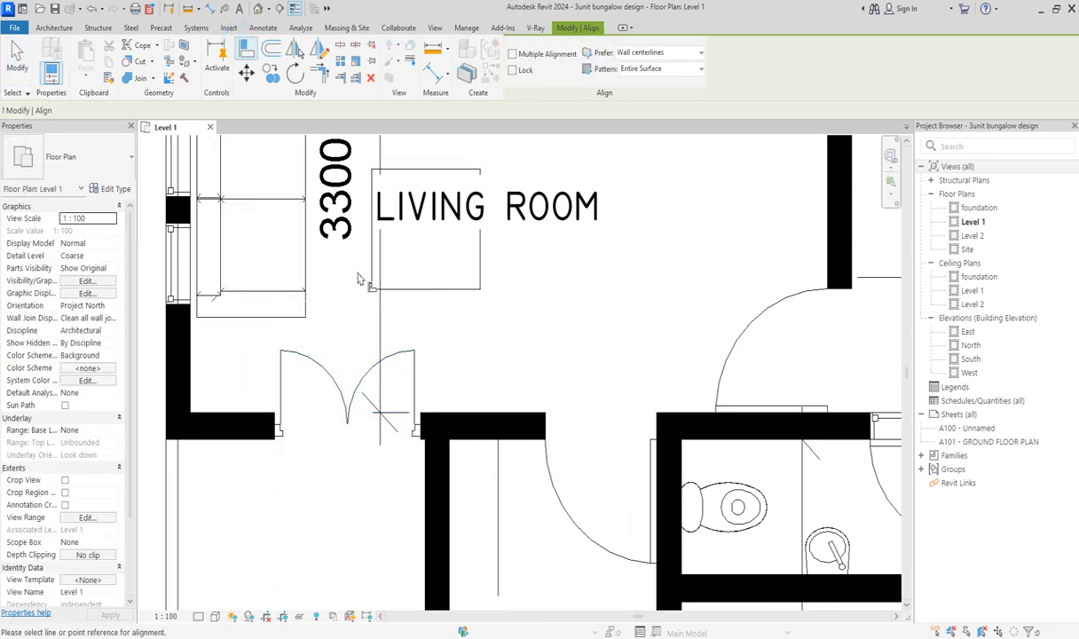
{"action": "left_click", "coordinate": [422, 482]}
{"action": "left_click", "coordinate": [420, 411]}
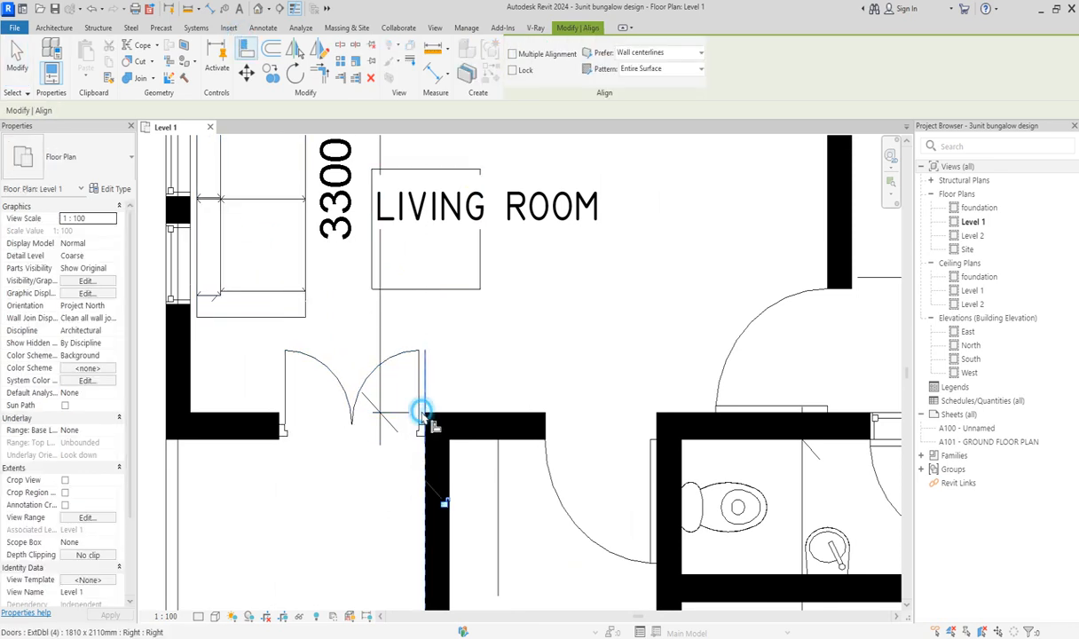
{"action": "scroll", "coordinate": [421, 410], "scroll_direction": "down", "scroll_amount": 5}
{"action": "key", "text": "Escape"}
Mirror the double door into the east living room about a vertical axis drawn through the plan's centre wall
{"action": "left_click", "coordinate": [406, 397]}
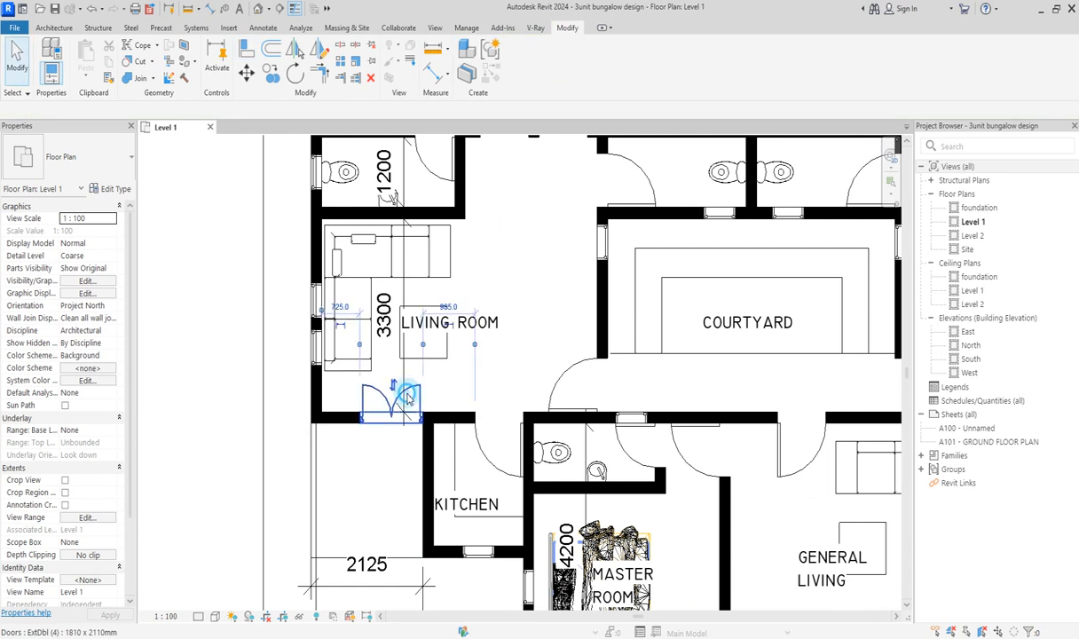
{"action": "scroll", "coordinate": [334, 399], "scroll_direction": "down", "scroll_amount": 4}
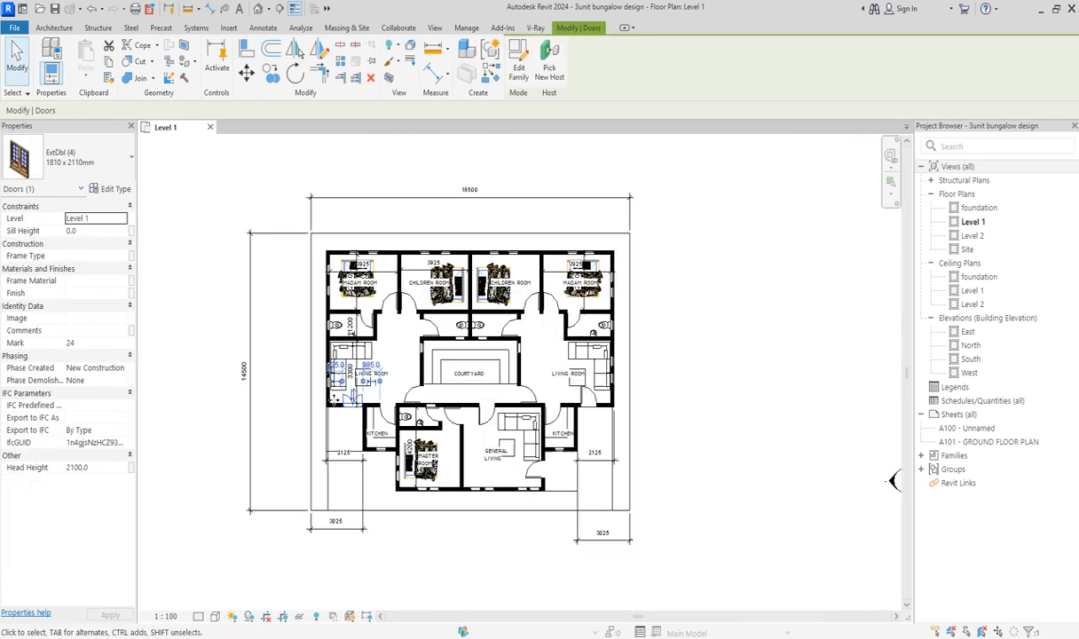
{"action": "left_click", "coordinate": [324, 50]}
{"action": "scroll", "coordinate": [461, 334], "scroll_direction": "up", "scroll_amount": 6}
{"action": "left_click", "coordinate": [495, 352]}
{"action": "left_click", "coordinate": [495, 526]}
{"action": "scroll", "coordinate": [495, 526], "scroll_direction": "down", "scroll_amount": 5}
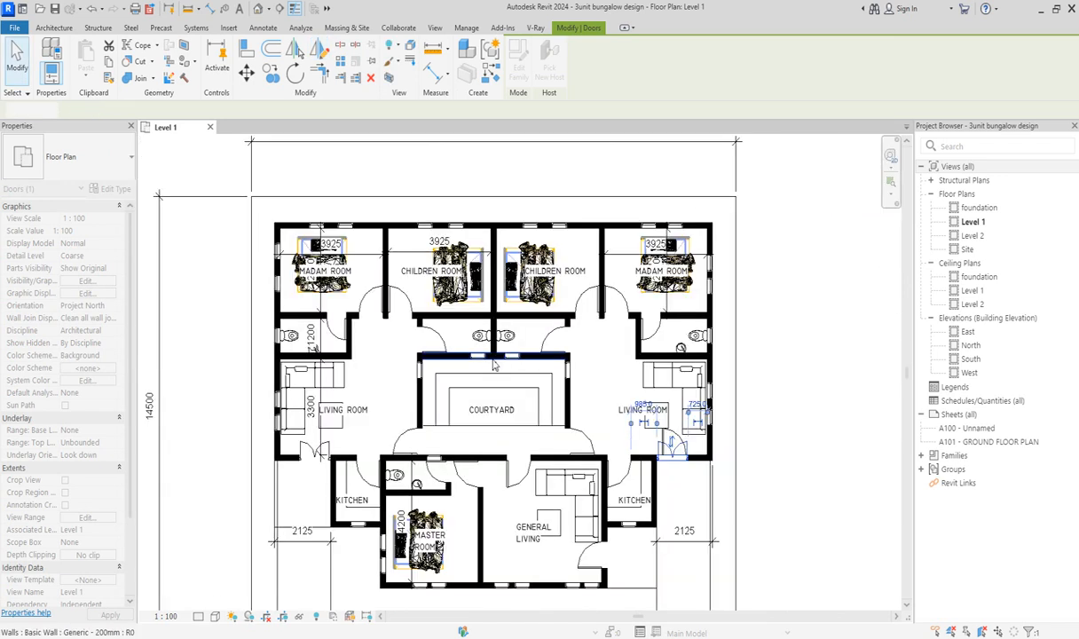
Delete the leftover M_Single-Flush 0915 x 2134mm door from the east living room's south entrance
{"action": "scroll", "coordinate": [648, 321], "scroll_direction": "up", "scroll_amount": 2}
{"action": "left_click", "coordinate": [648, 316]}
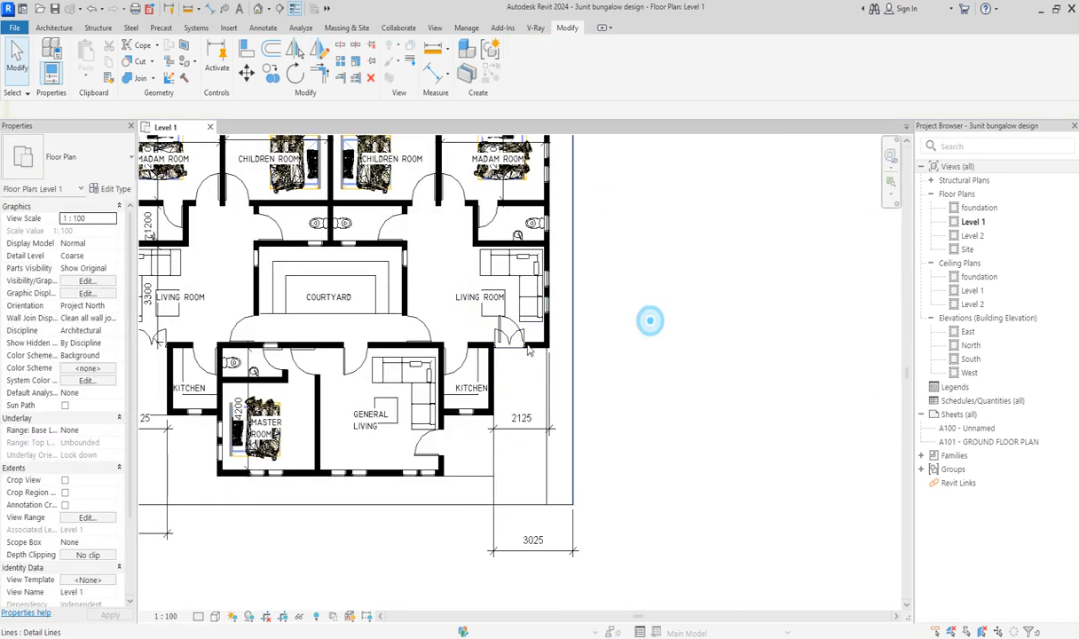
{"action": "left_click", "coordinate": [505, 324]}
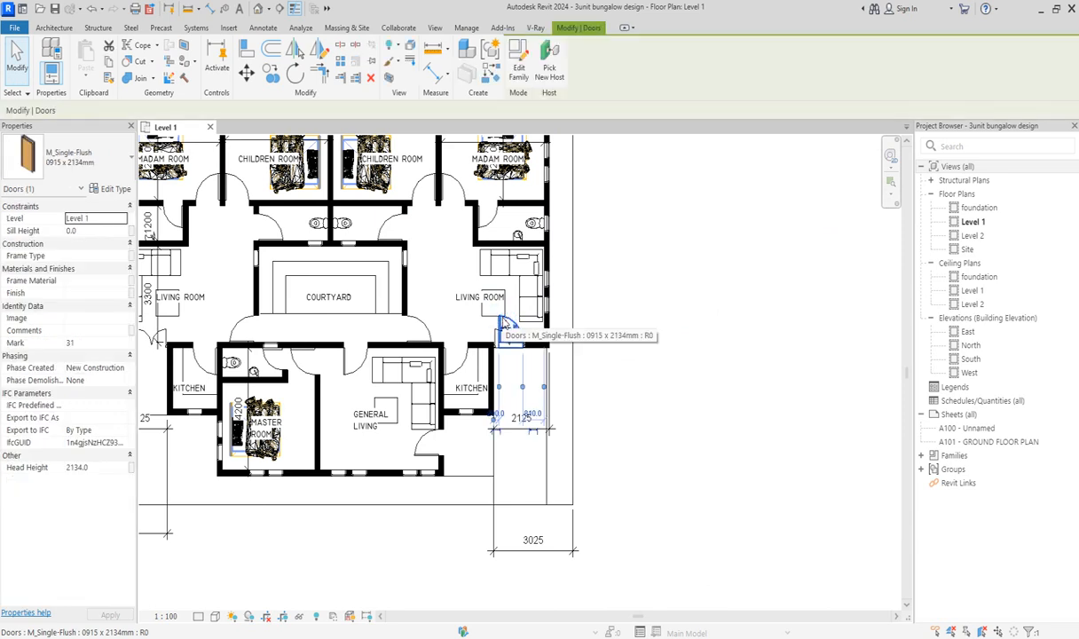
{"action": "key", "text": "Delete"}
Change the general living room's east entrance door to the ExtDbl (4) 1810 x 2110mm type and shift it slightly south
{"action": "scroll", "coordinate": [497, 425], "scroll_direction": "down", "scroll_amount": 3}
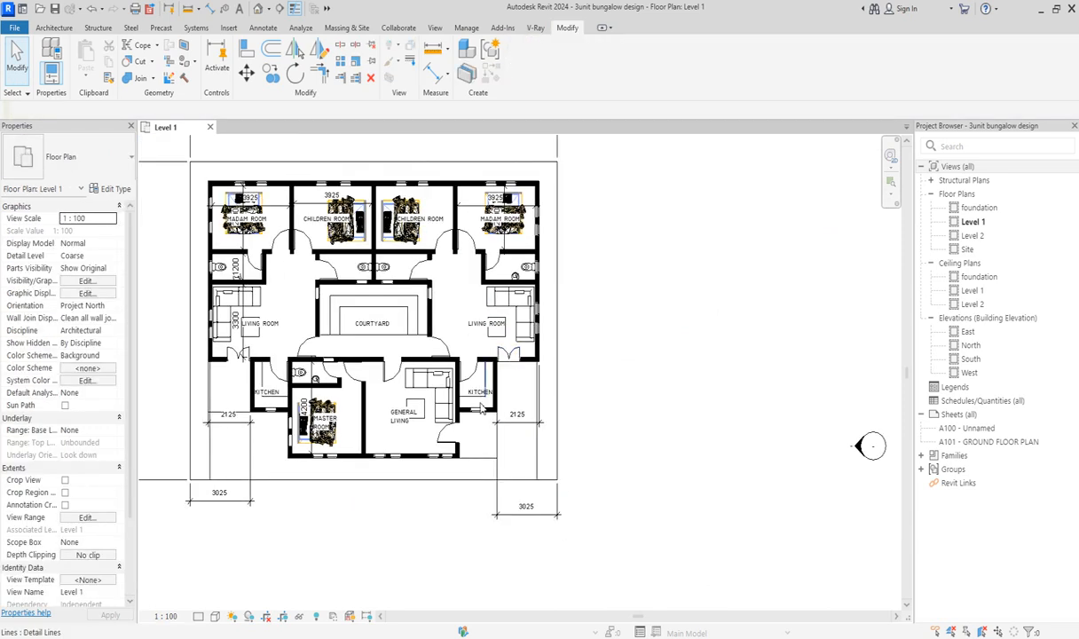
{"action": "left_click", "coordinate": [444, 441]}
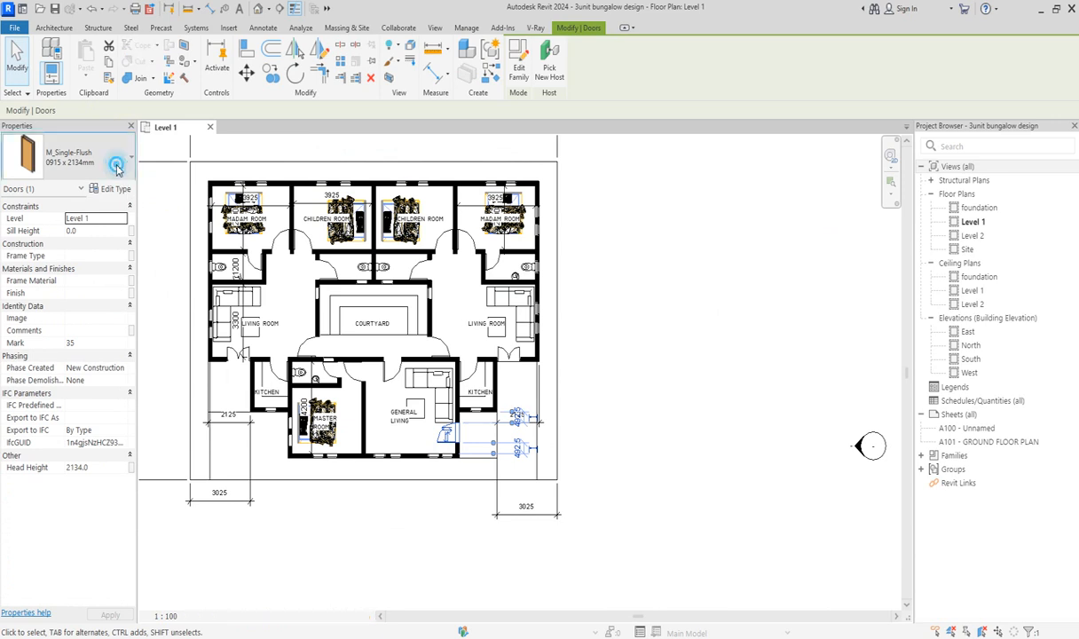
{"action": "left_click", "coordinate": [115, 169]}
{"action": "left_click", "coordinate": [64, 236]}
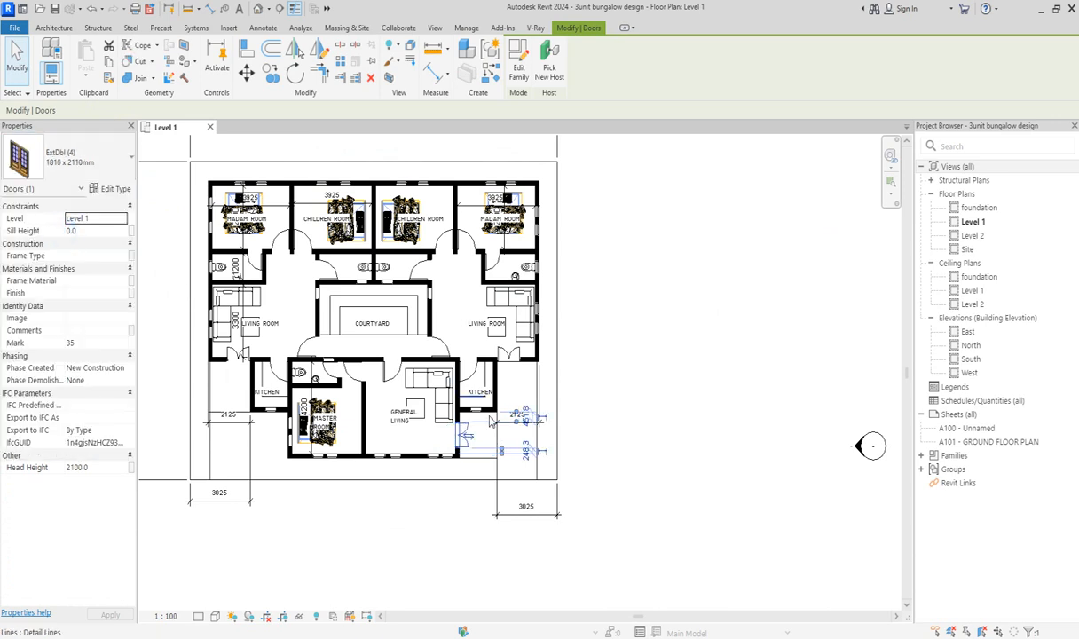
{"action": "scroll", "coordinate": [467, 442], "scroll_direction": "up", "scroll_amount": 3}
{"action": "scroll", "coordinate": [469, 444], "scroll_direction": "up", "scroll_amount": 2}
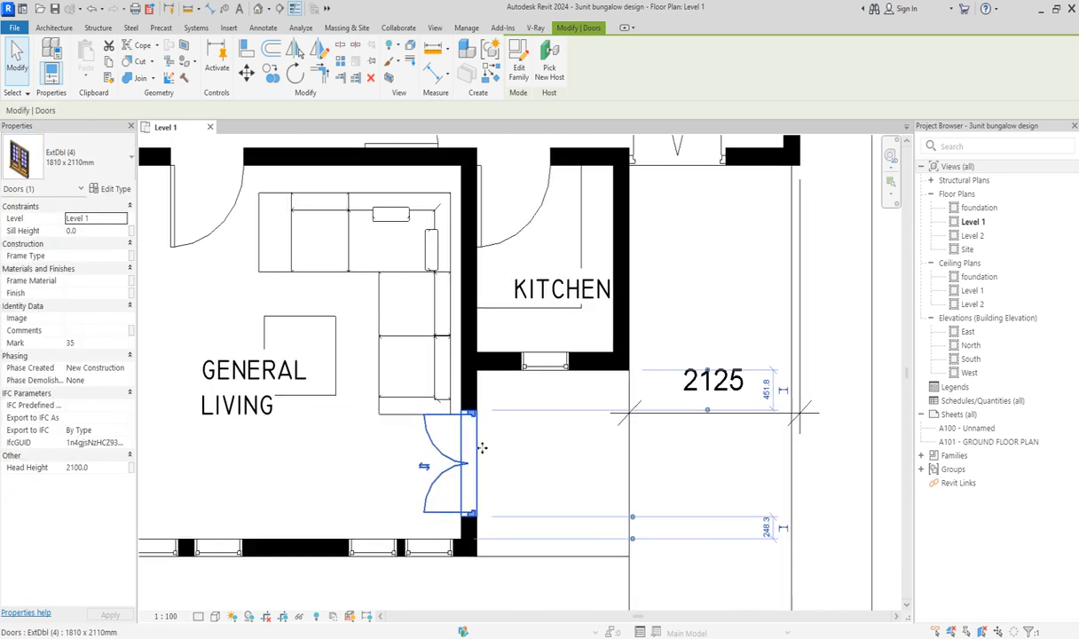
{"action": "left_click", "coordinate": [560, 443]}
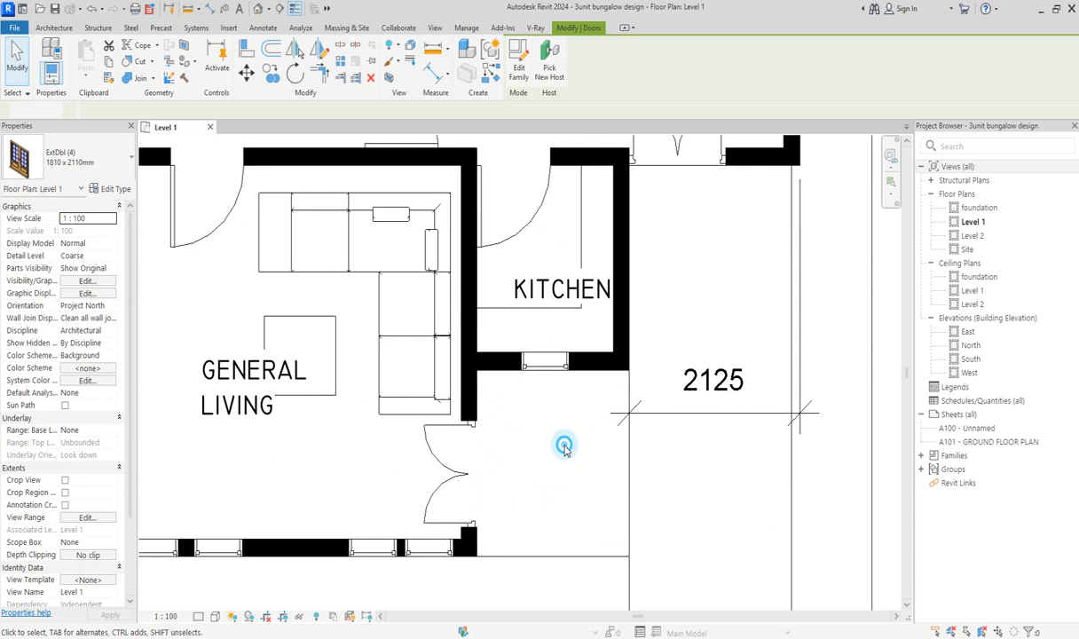
Start a filled region and sketch a boundary rectangle for the west porch, from the living room's southwest corner to the kitchen's outer southwest corner
{"action": "scroll", "coordinate": [568, 448], "scroll_direction": "down", "scroll_amount": 4}
{"action": "scroll", "coordinate": [571, 453], "scroll_direction": "up", "scroll_amount": 3}
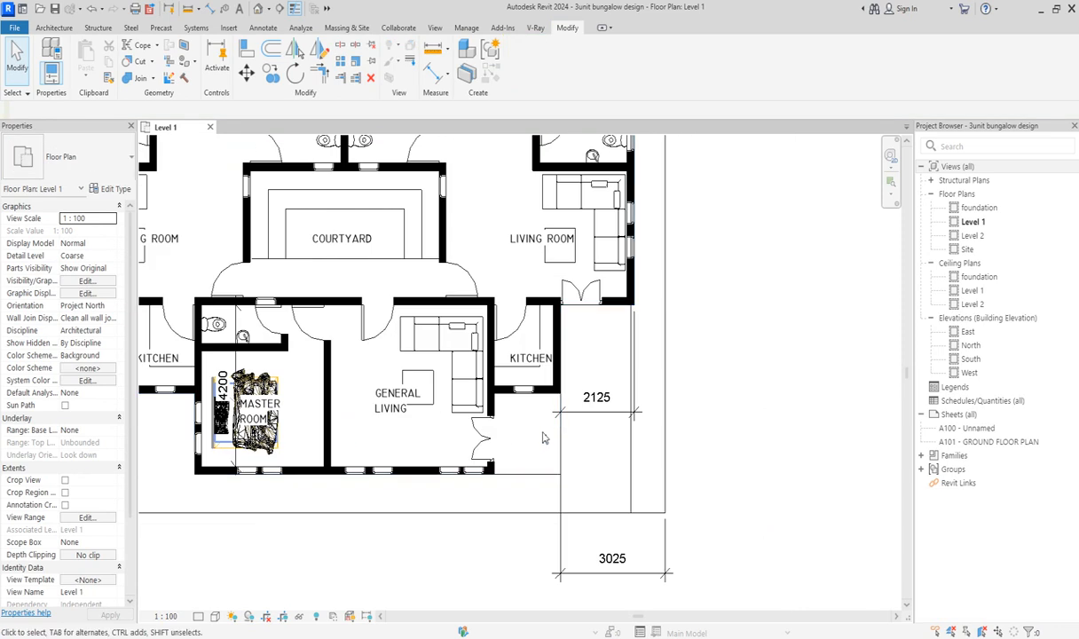
{"action": "scroll", "coordinate": [544, 434], "scroll_direction": "down", "scroll_amount": 3}
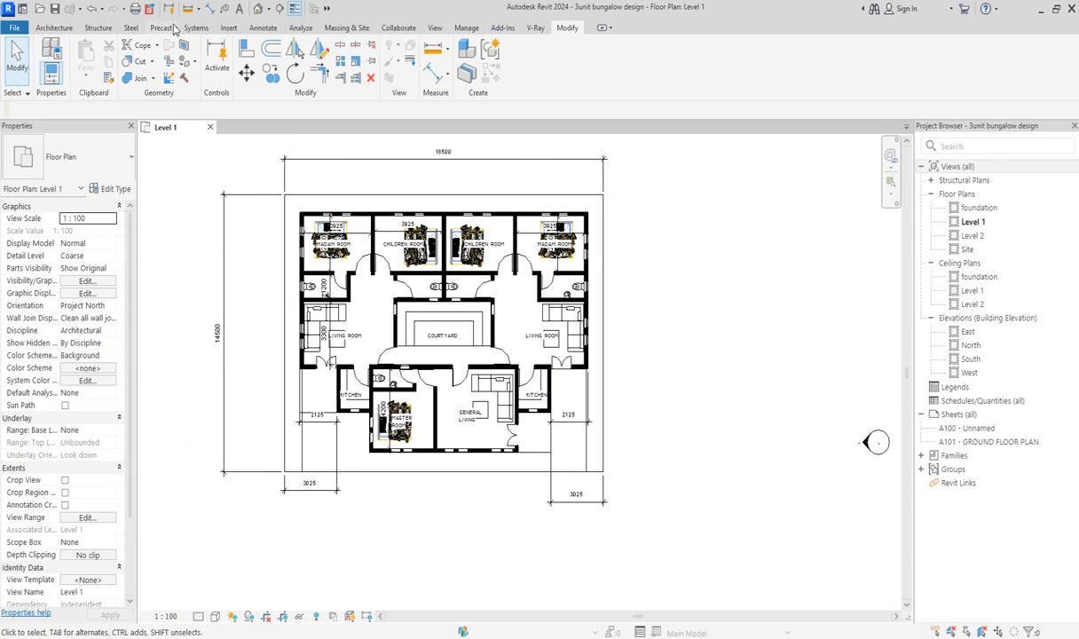
{"action": "left_click", "coordinate": [263, 28]}
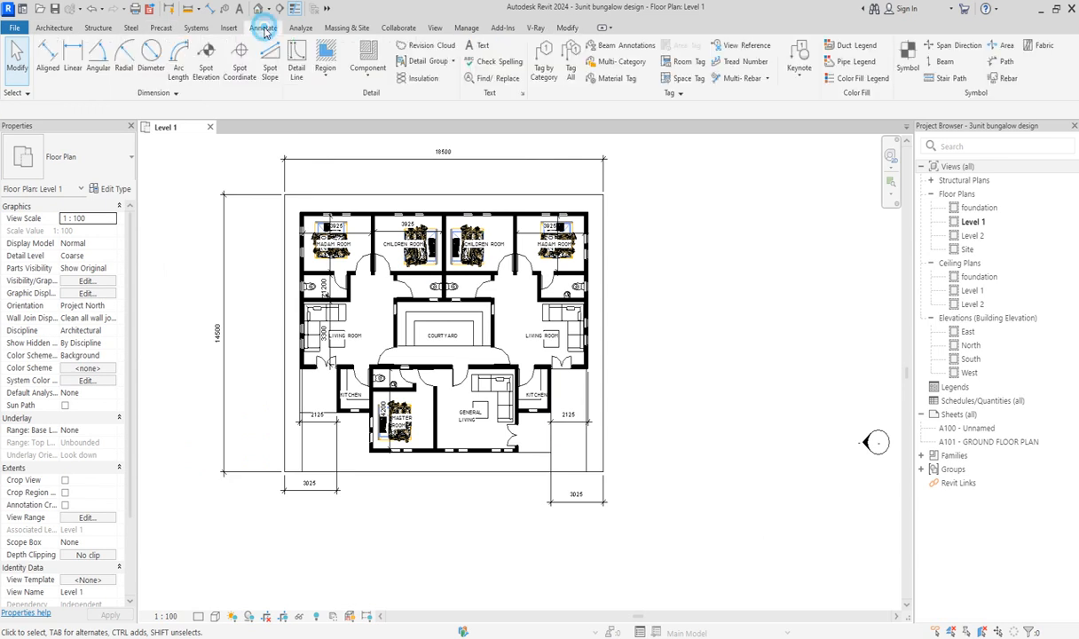
{"action": "left_click", "coordinate": [326, 76]}
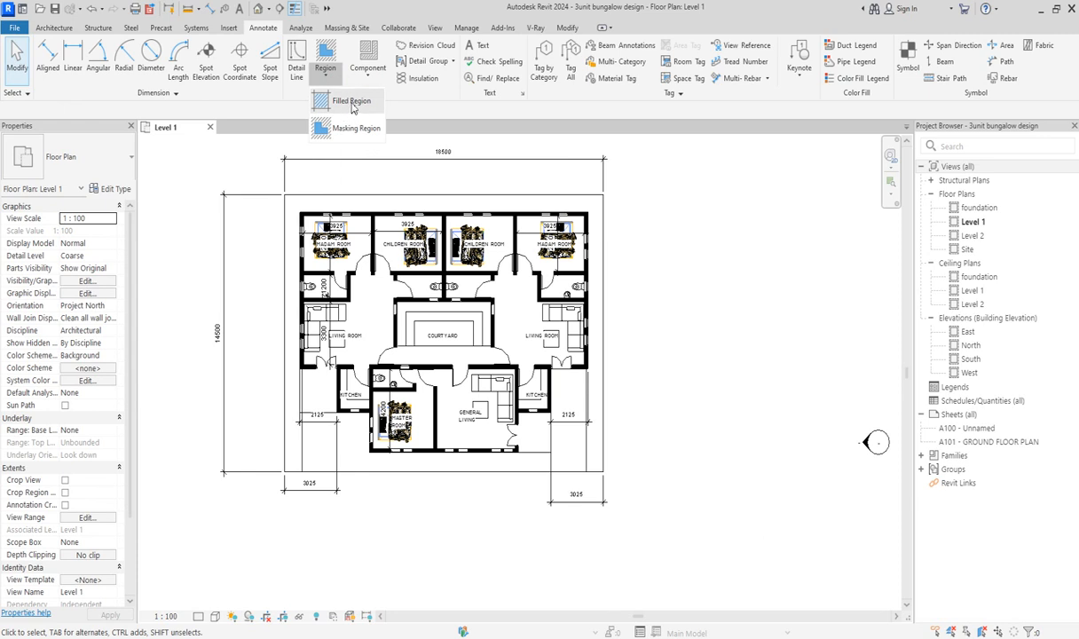
{"action": "left_click", "coordinate": [351, 103]}
{"action": "scroll", "coordinate": [328, 461], "scroll_direction": "up", "scroll_amount": 5}
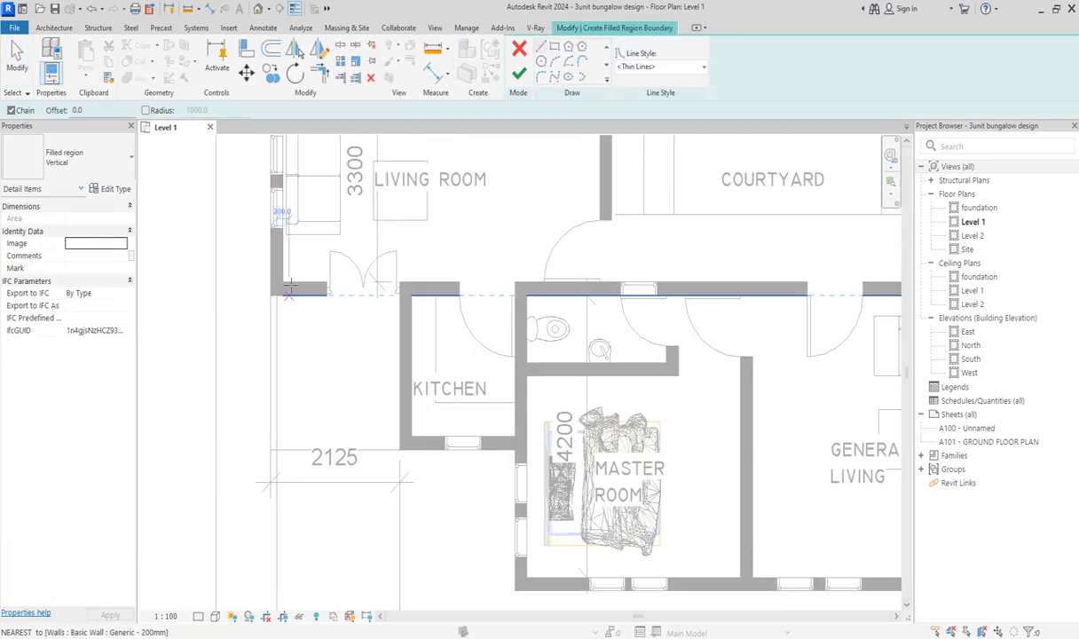
{"action": "scroll", "coordinate": [253, 295], "scroll_direction": "up", "scroll_amount": 2}
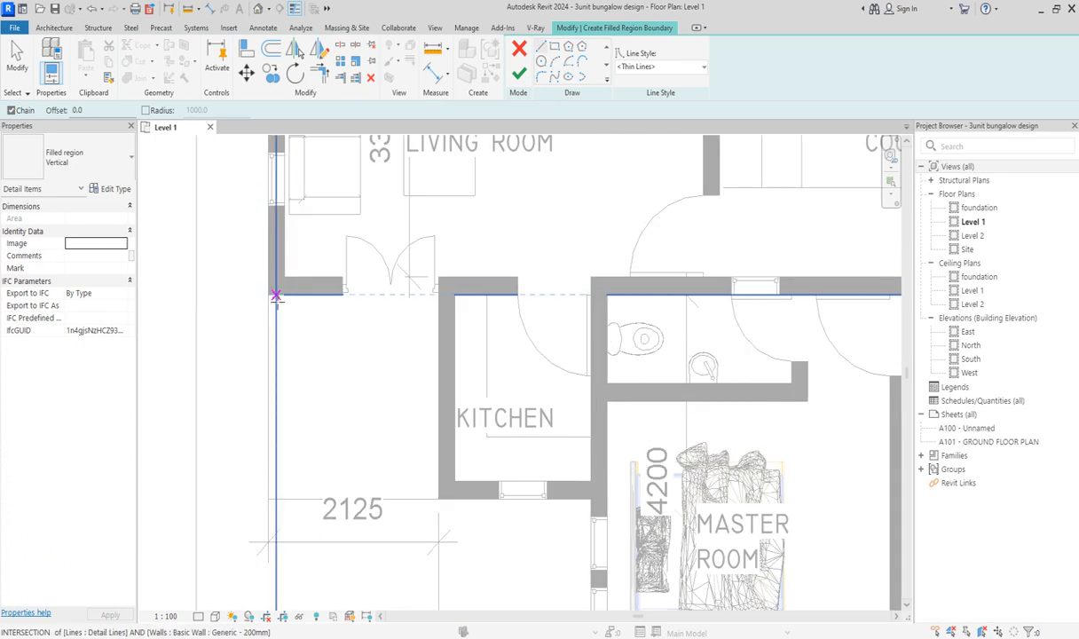
{"action": "scroll", "coordinate": [252, 295], "scroll_direction": "up", "scroll_amount": 3}
{"action": "scroll", "coordinate": [266, 284], "scroll_direction": "down", "scroll_amount": 4}
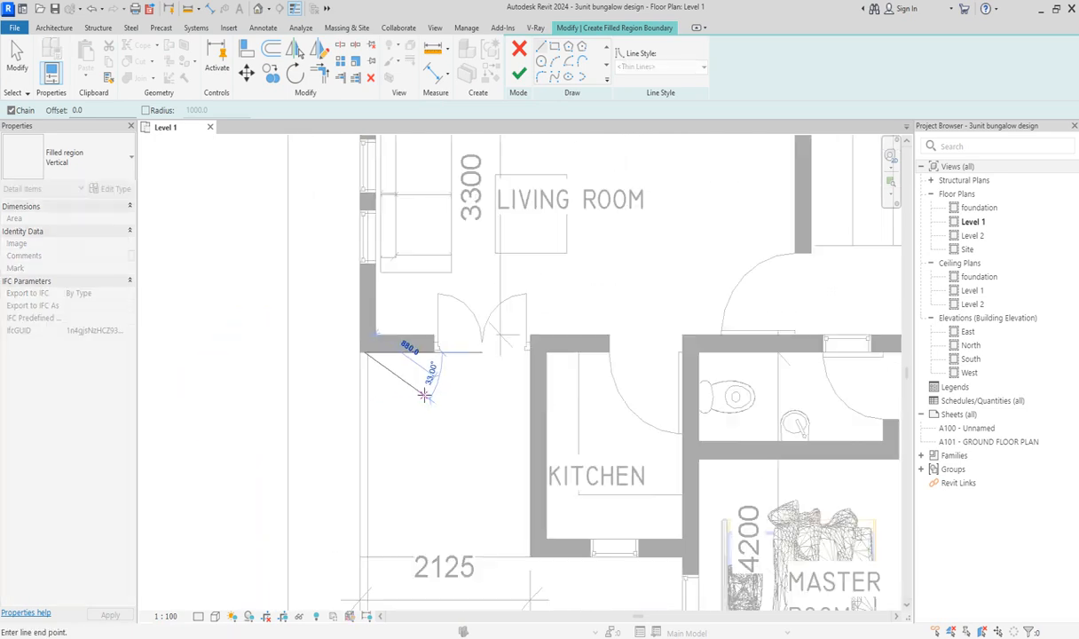
{"action": "key", "text": "Escape"}
{"action": "scroll", "coordinate": [359, 368], "scroll_direction": "up", "scroll_amount": 5}
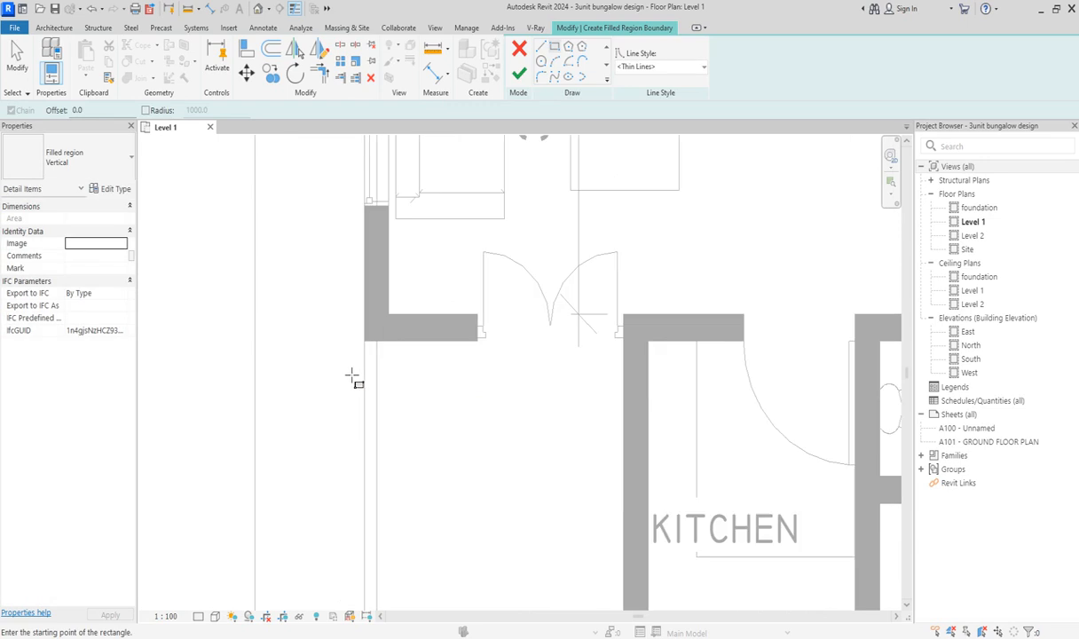
{"action": "left_click", "coordinate": [373, 338]}
{"action": "scroll", "coordinate": [421, 385], "scroll_direction": "down", "scroll_amount": 5}
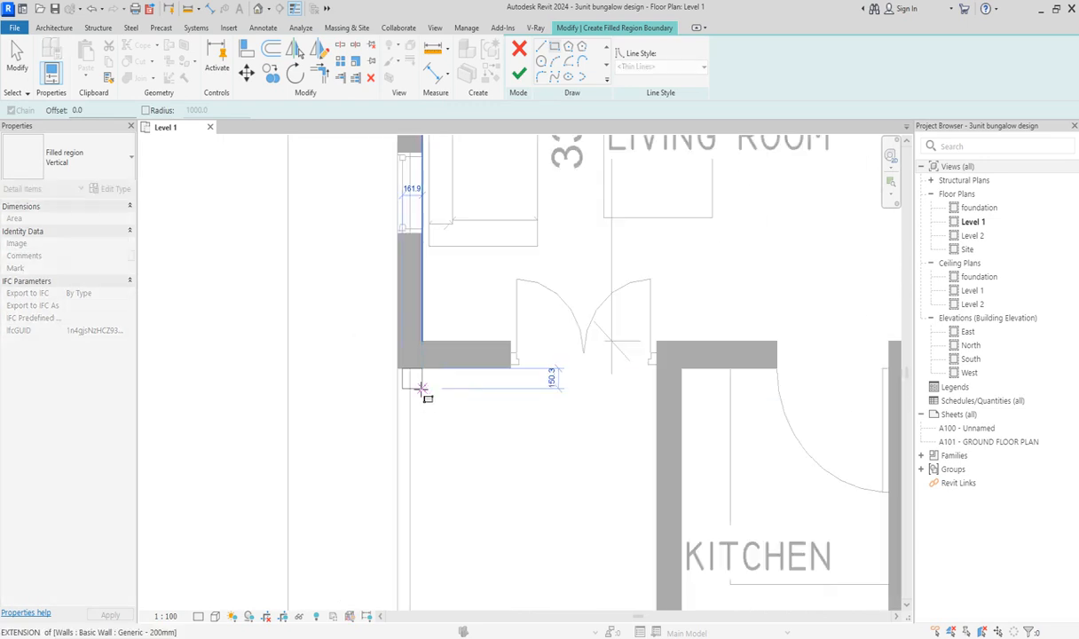
{"action": "scroll", "coordinate": [448, 409], "scroll_direction": "up", "scroll_amount": 5}
{"action": "left_click", "coordinate": [521, 526]}
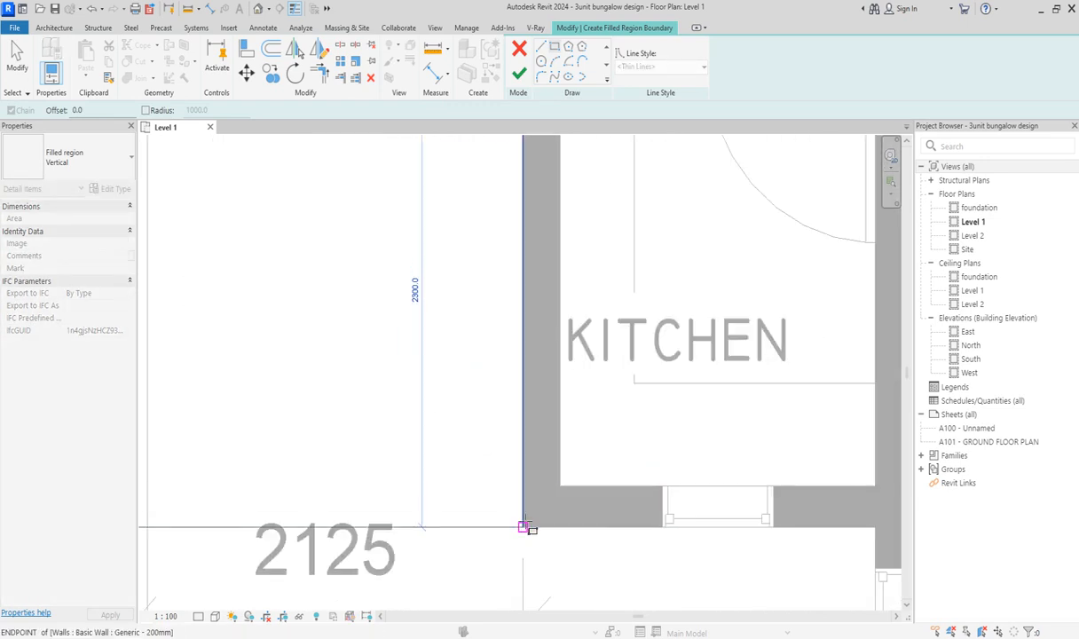
{"action": "scroll", "coordinate": [525, 524], "scroll_direction": "up", "scroll_amount": 2}
{"action": "scroll", "coordinate": [417, 383], "scroll_direction": "down", "scroll_amount": 4}
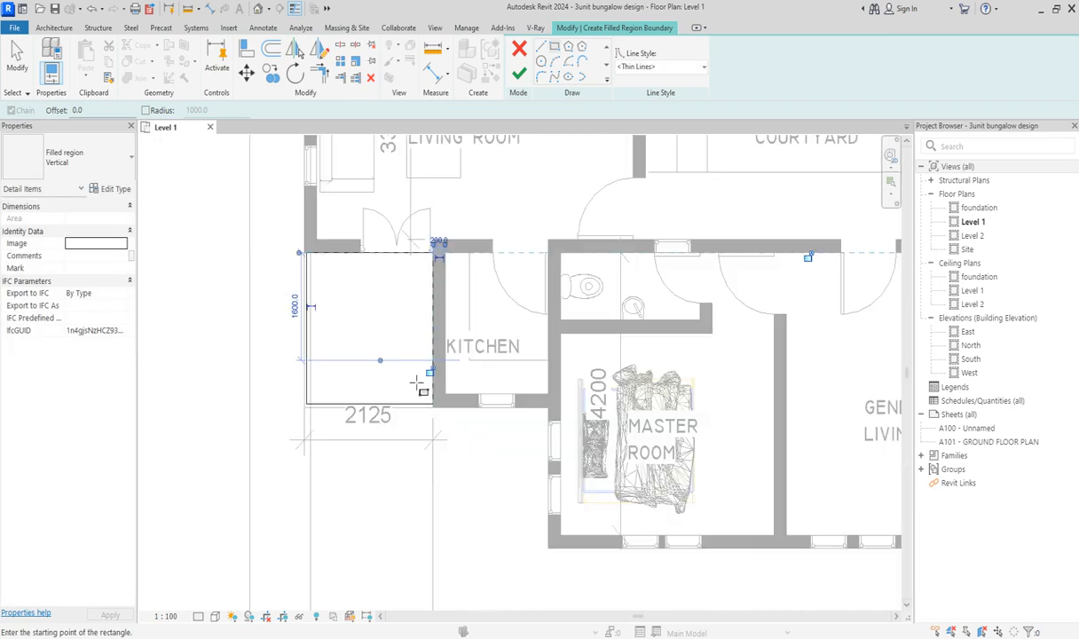
Sketch a second boundary rectangle for the general living porch, from the inner corner below the east kitchen to the porch's southeast corner
{"action": "scroll", "coordinate": [255, 358], "scroll_direction": "down", "scroll_amount": 5}
{"action": "scroll", "coordinate": [682, 300], "scroll_direction": "up", "scroll_amount": 5}
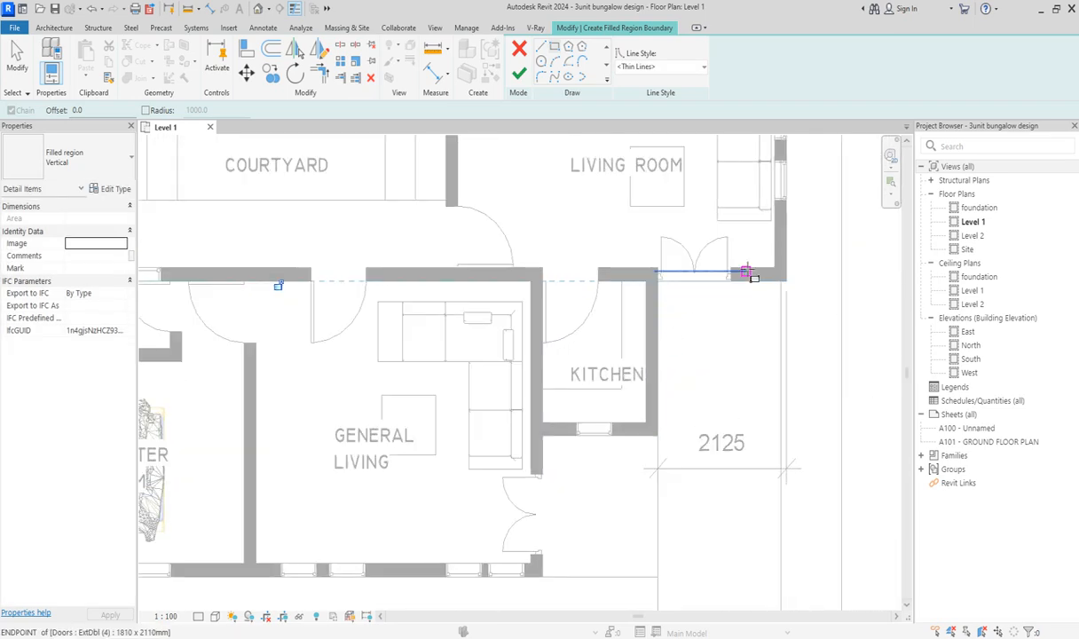
{"action": "scroll", "coordinate": [726, 321], "scroll_direction": "down", "scroll_amount": 4}
{"action": "scroll", "coordinate": [692, 311], "scroll_direction": "up", "scroll_amount": 2}
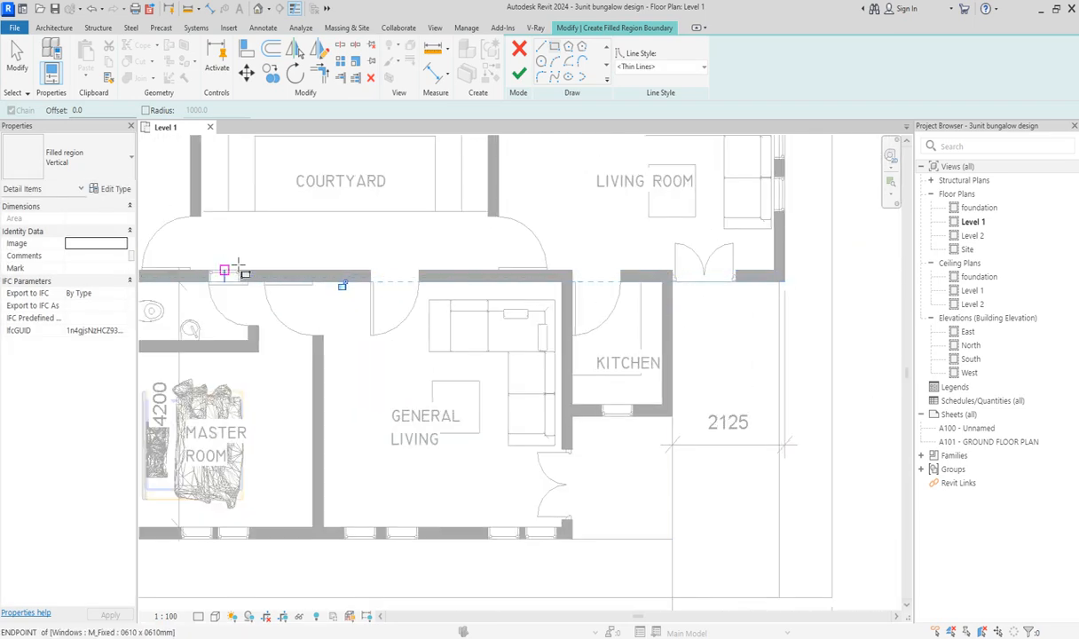
{"action": "scroll", "coordinate": [238, 266], "scroll_direction": "down", "scroll_amount": 5}
{"action": "scroll", "coordinate": [417, 317], "scroll_direction": "up", "scroll_amount": 6}
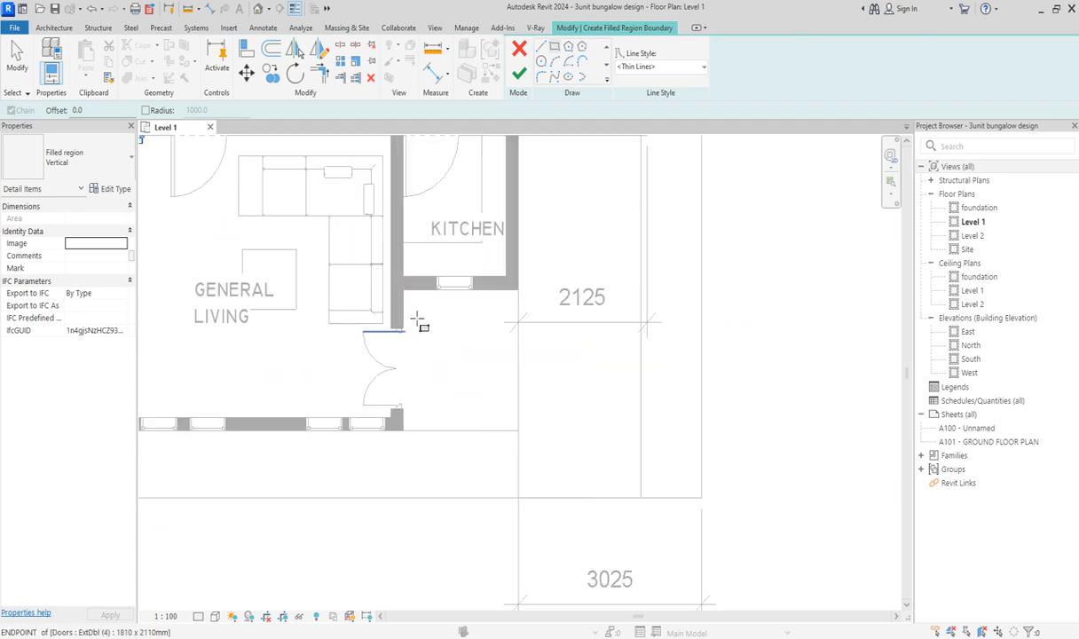
{"action": "scroll", "coordinate": [410, 295], "scroll_direction": "up", "scroll_amount": 2}
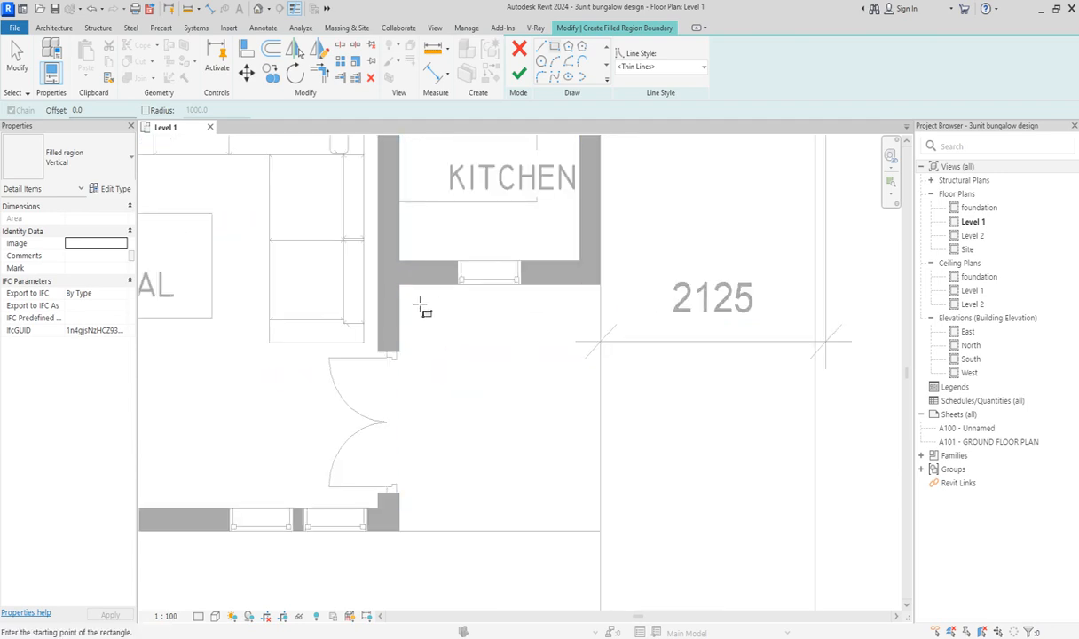
{"action": "left_click", "coordinate": [401, 285]}
{"action": "scroll", "coordinate": [599, 523], "scroll_direction": "up", "scroll_amount": 2}
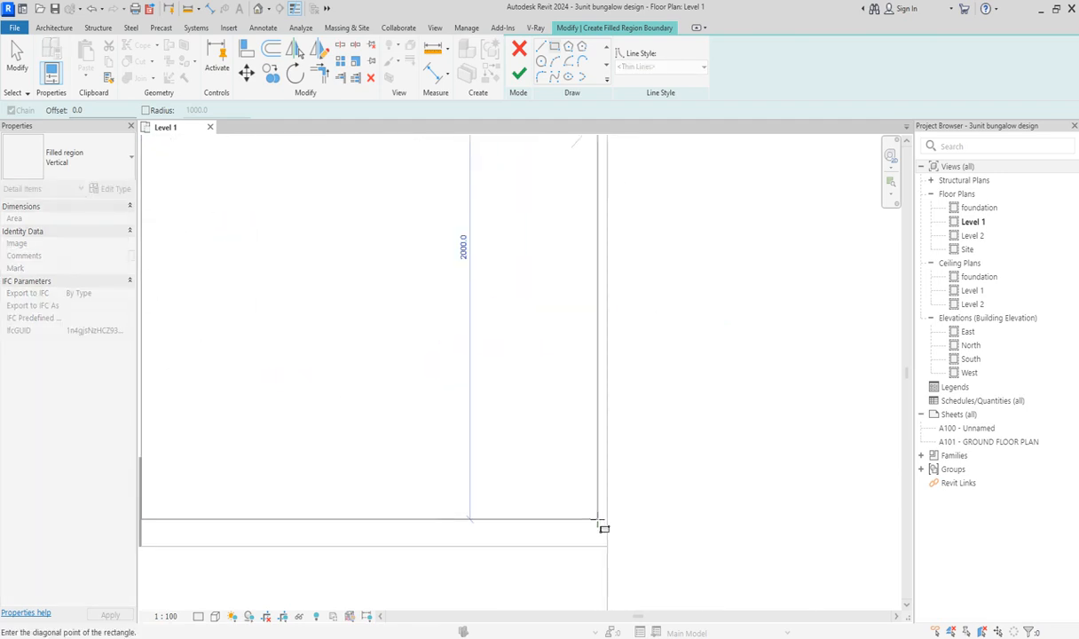
{"action": "left_click", "coordinate": [601, 537]}
{"action": "scroll", "coordinate": [643, 453], "scroll_direction": "down", "scroll_amount": 4}
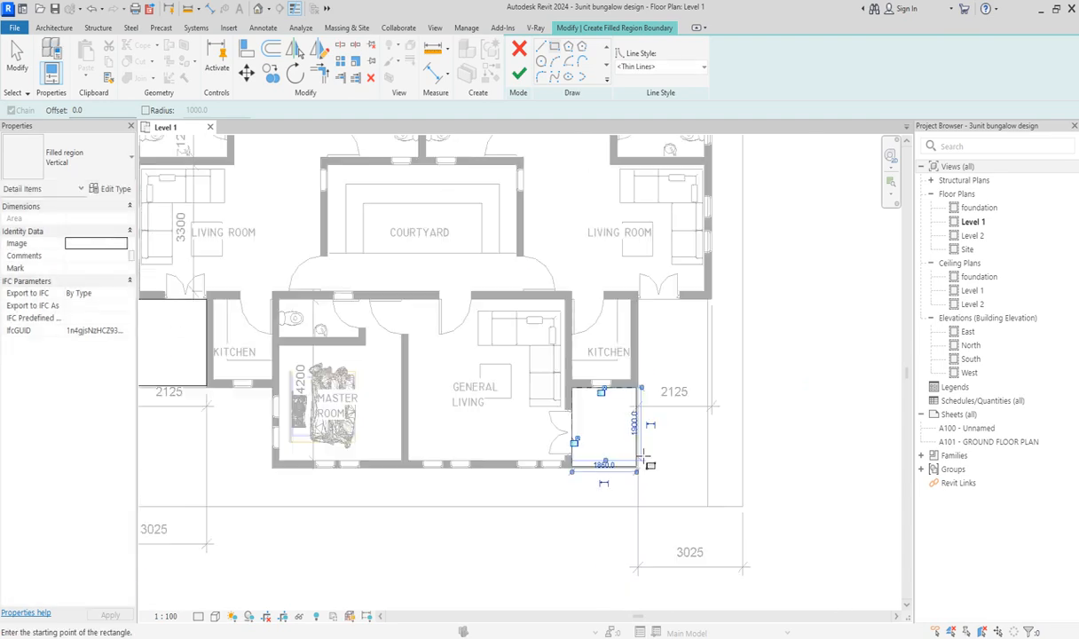
{"action": "scroll", "coordinate": [659, 336], "scroll_direction": "up", "scroll_amount": 2}
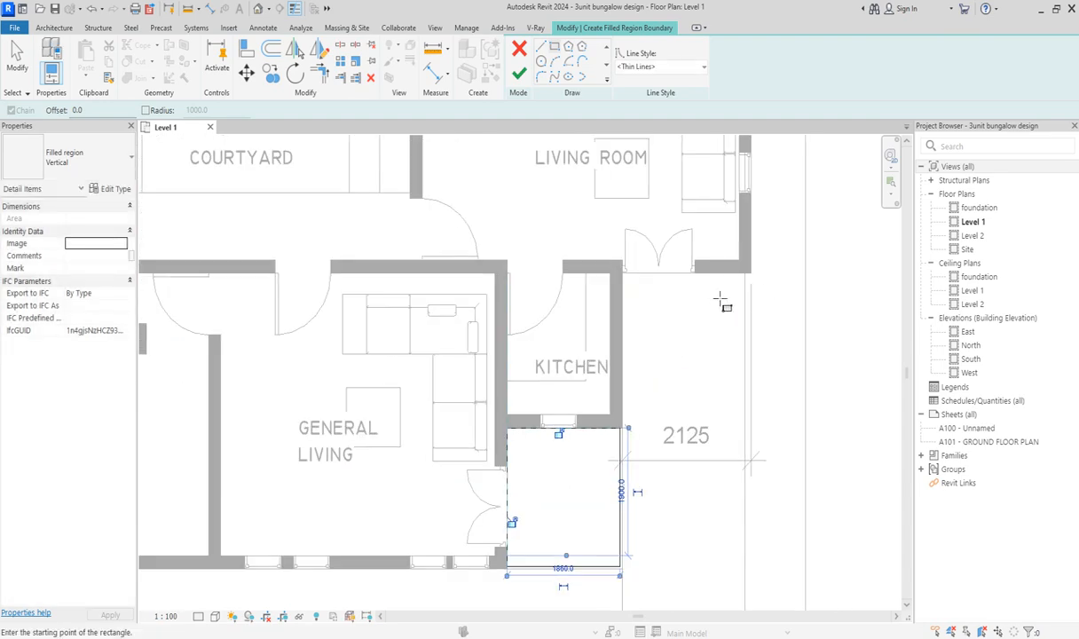
{"action": "scroll", "coordinate": [701, 337], "scroll_direction": "down", "scroll_amount": 2}
{"action": "key", "text": "Escape"}
Mirror the west porch rectangle to the east porch about a vertical axis through the plan's centre wall, and finish the filled region
{"action": "mouse_move", "coordinate": [156, 271]}
{"action": "left_mouse_down"}
{"action": "mouse_move", "coordinate": [289, 345]}
{"action": "mouse_move", "coordinate": [304, 394]}
{"action": "left_mouse_up"}
{"action": "left_click", "coordinate": [317, 50]}
{"action": "left_click", "coordinate": [480, 186]}
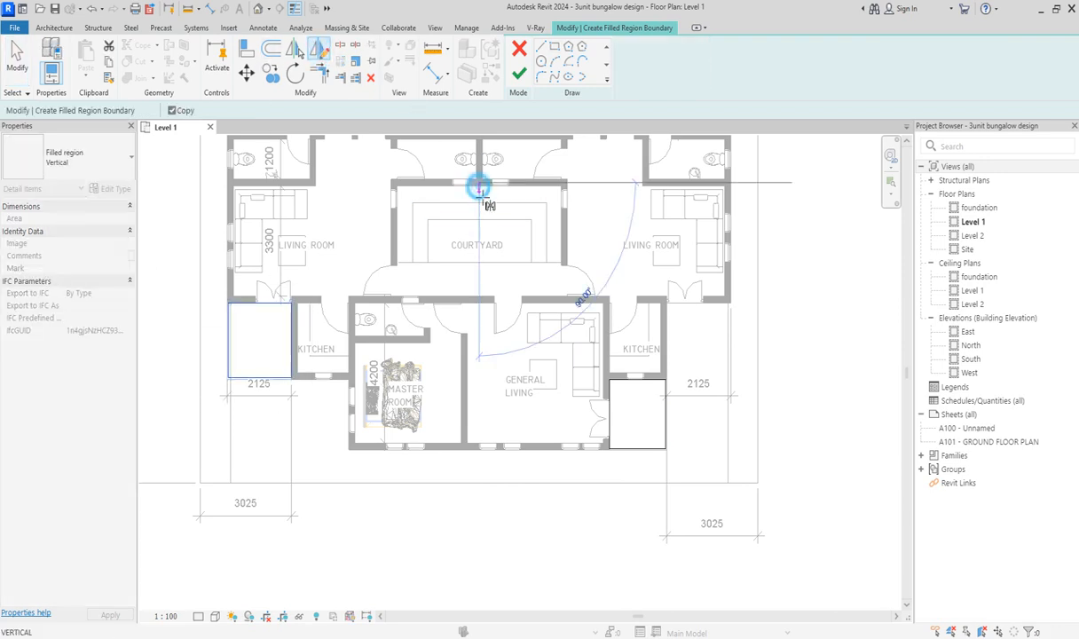
{"action": "left_click", "coordinate": [479, 279]}
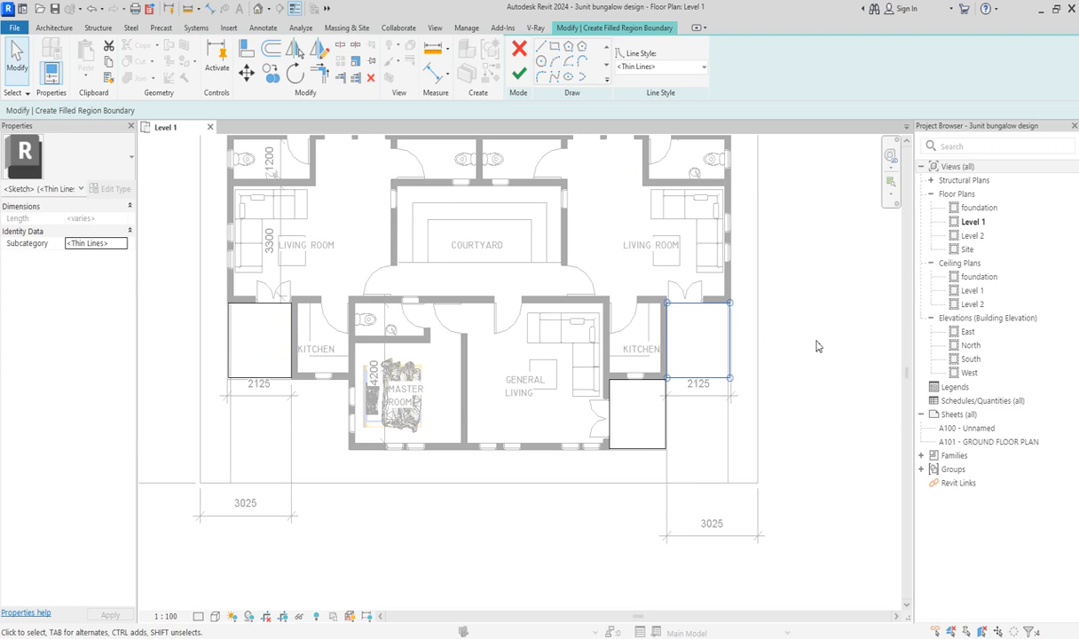
{"action": "left_click", "coordinate": [519, 73]}
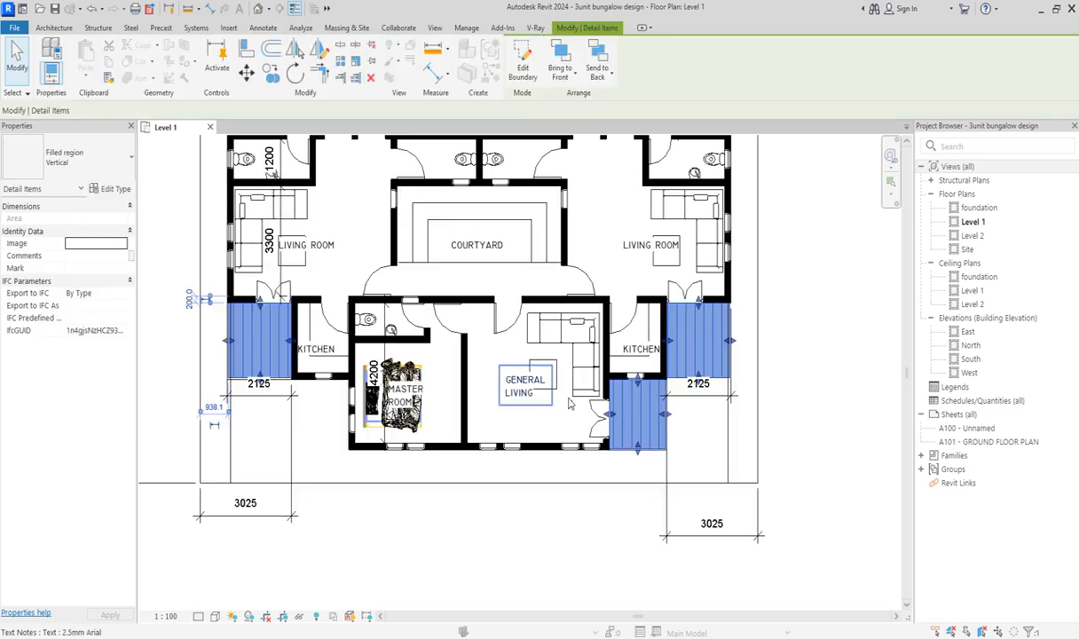
Duplicate the porch filled region's type as Vertical 2
{"action": "left_click", "coordinate": [113, 190]}
{"action": "left_click", "coordinate": [897, 170]}
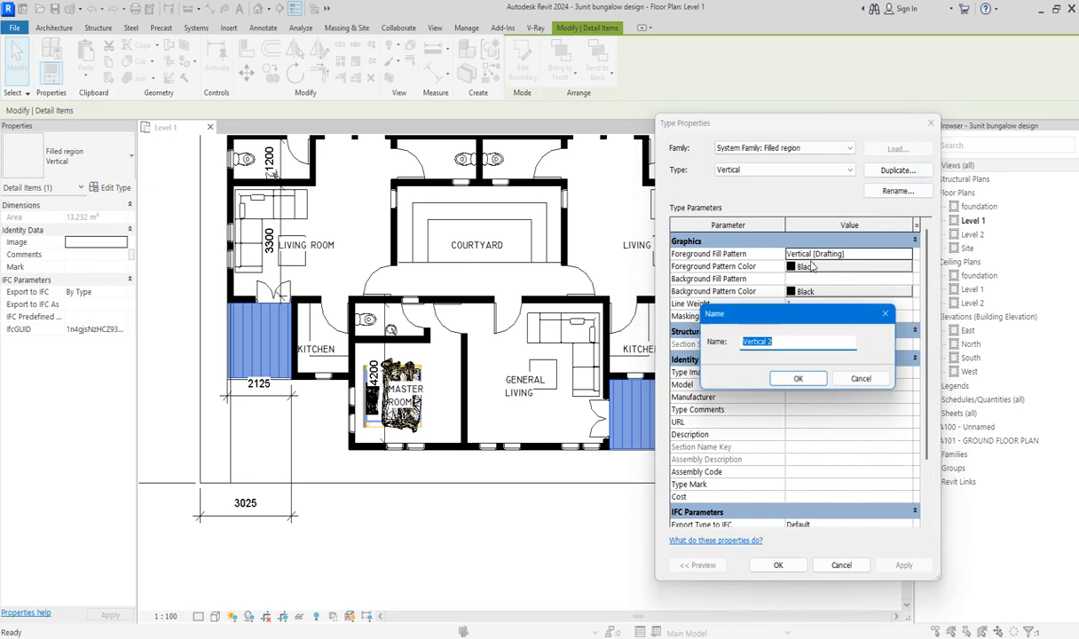
{"action": "left_click", "coordinate": [802, 374]}
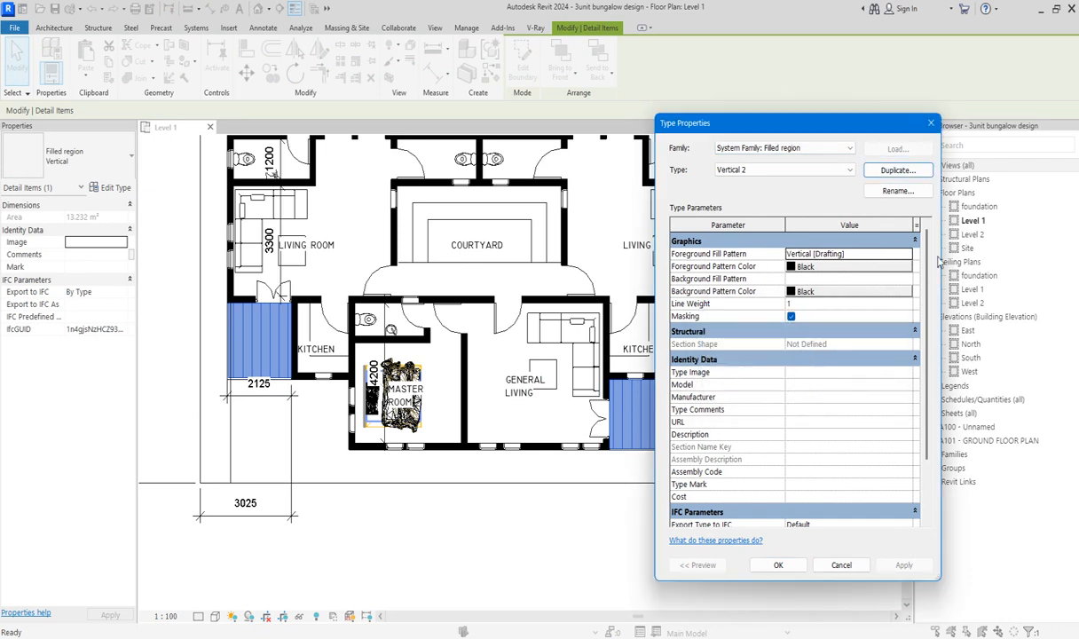
Set the Vertical 2 type's foreground fill pattern to the drafting pattern Insulation - Rigid, and apply it to the porch regions
{"action": "left_click", "coordinate": [908, 255]}
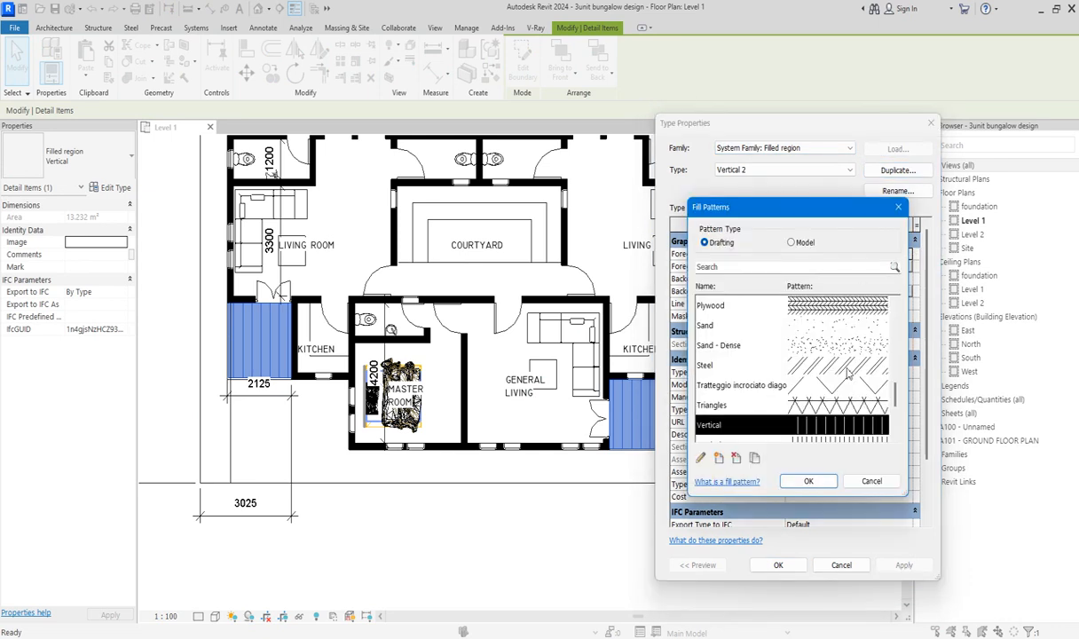
{"action": "scroll", "coordinate": [847, 388], "scroll_direction": "down", "scroll_amount": 2}
{"action": "scroll", "coordinate": [838, 364], "scroll_direction": "up", "scroll_amount": 5}
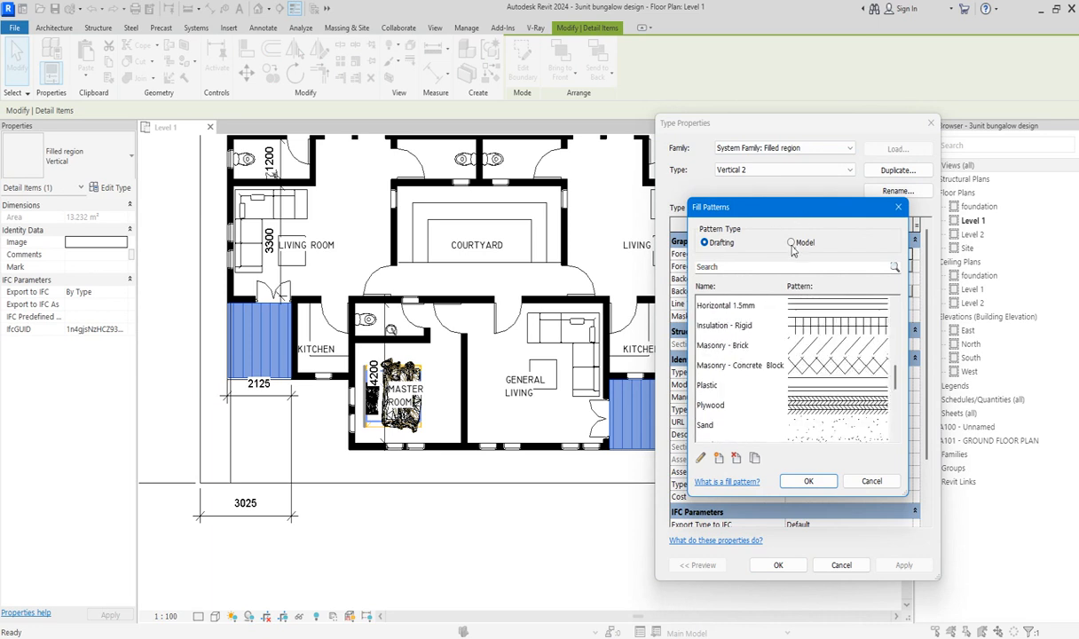
{"action": "left_click", "coordinate": [830, 332]}
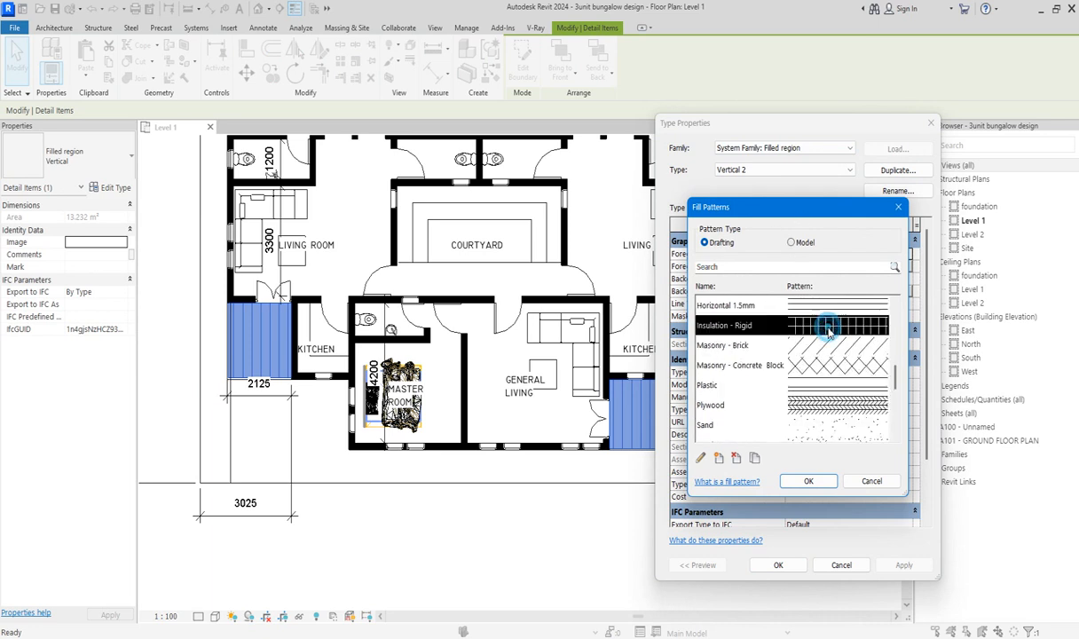
{"action": "left_click", "coordinate": [809, 481]}
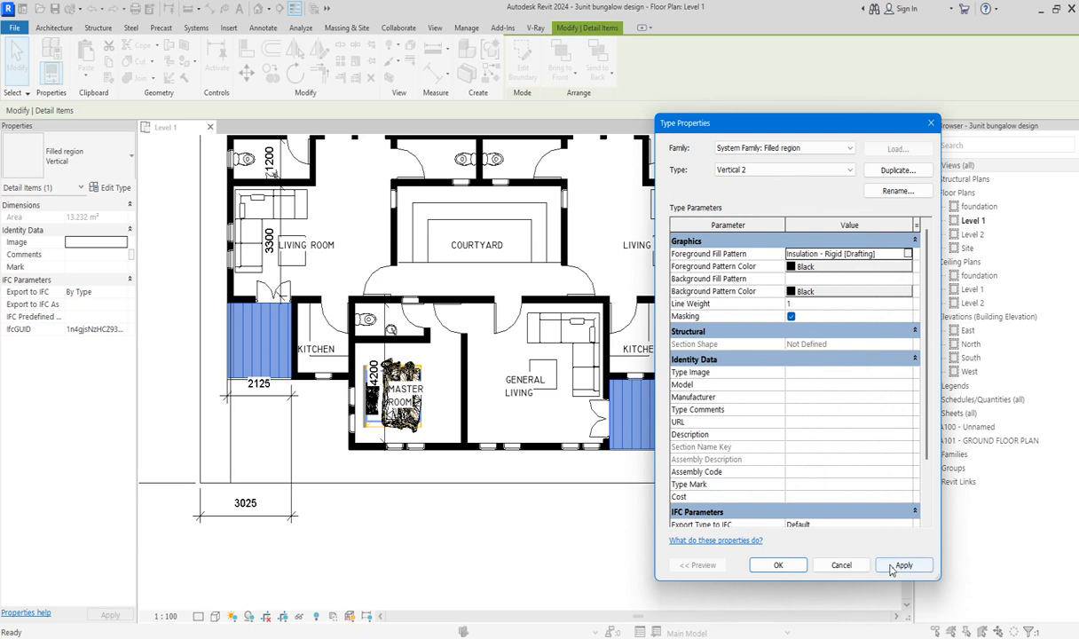
{"action": "left_click", "coordinate": [778, 565]}
{"action": "left_click", "coordinate": [312, 430]}
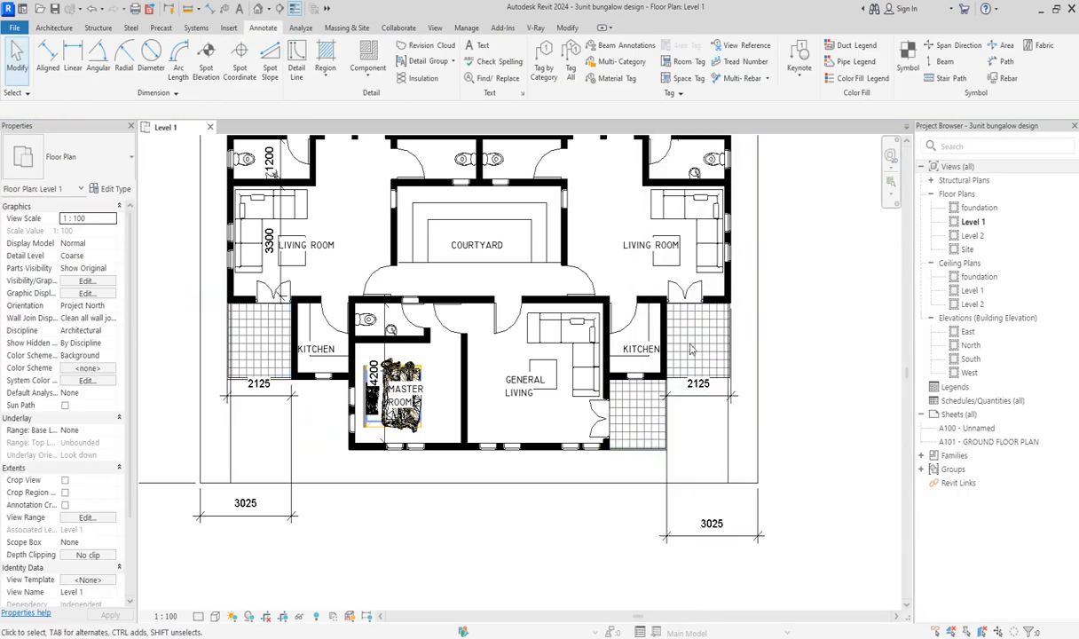
Override the porch filled region's graphics in this view to display it in halftone
{"action": "scroll", "coordinate": [706, 323], "scroll_direction": "up", "scroll_amount": 3}
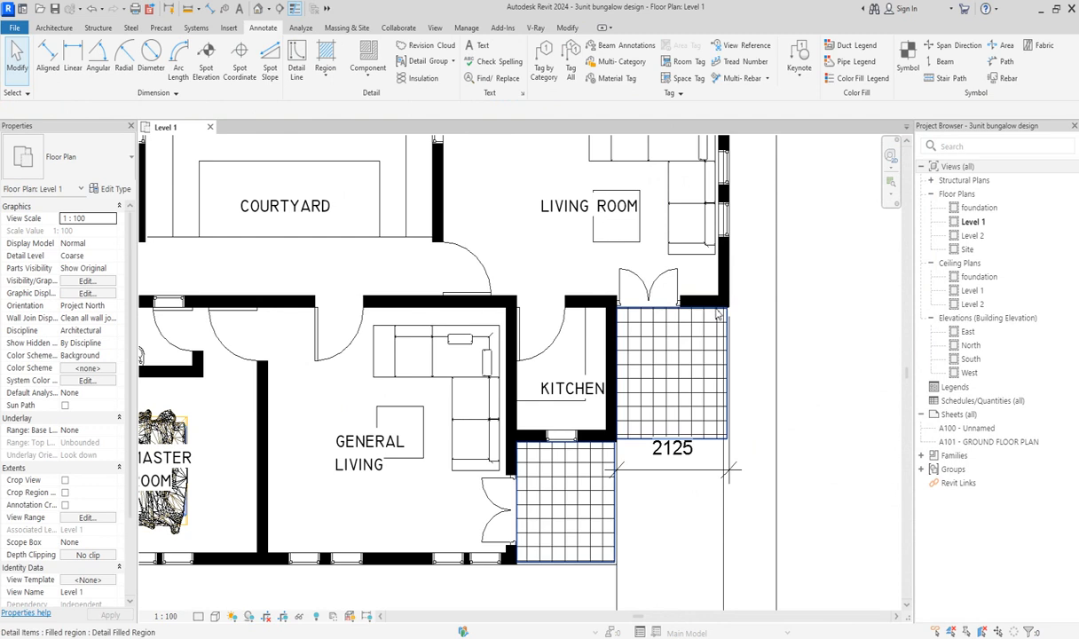
{"action": "left_click", "coordinate": [702, 325]}
{"action": "right_click", "coordinate": [703, 325]}
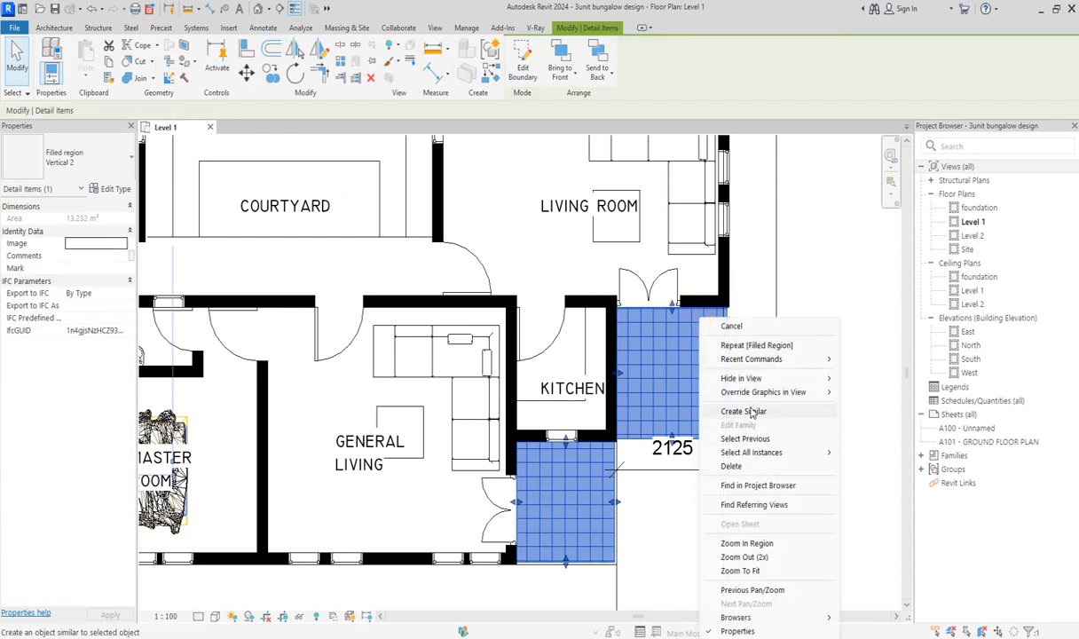
{"action": "mouse_move", "coordinate": [834, 393]}
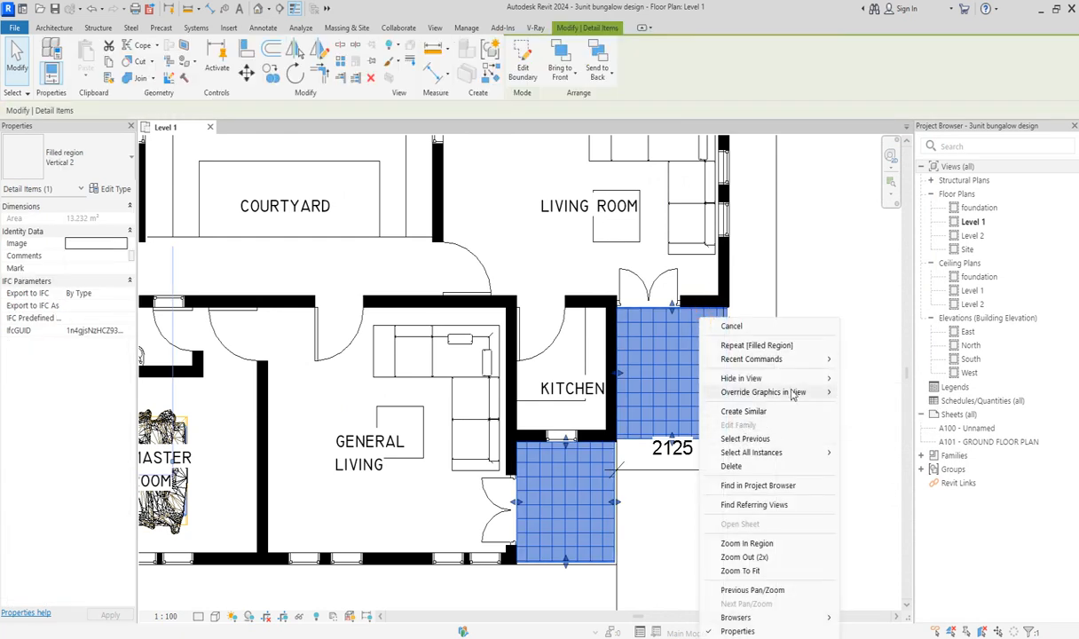
{"action": "left_click", "coordinate": [877, 393]}
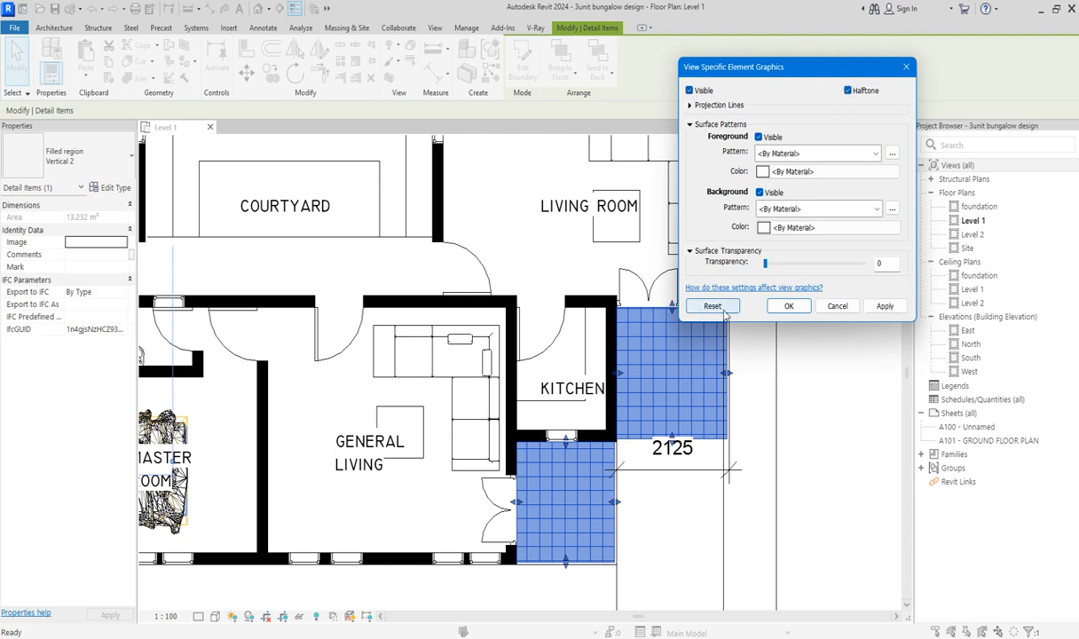
{"action": "left_click", "coordinate": [788, 306]}
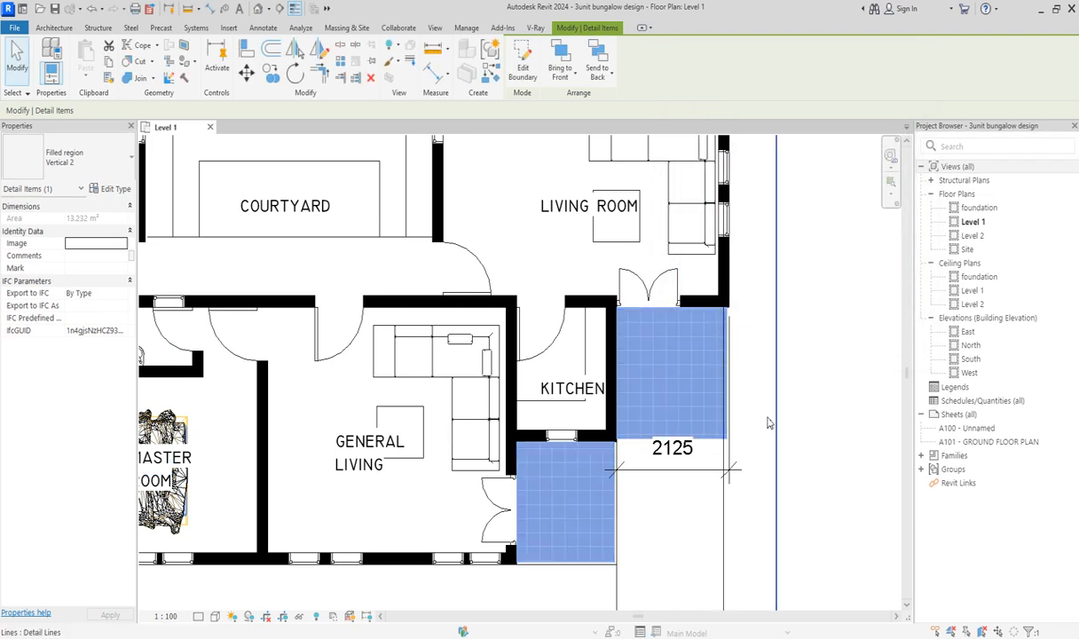
{"action": "left_click", "coordinate": [766, 419]}
Place a text note reading "ENTR." in the west entrance porch, using the same text type as the west living room label
{"action": "scroll", "coordinate": [766, 420], "scroll_direction": "down", "scroll_amount": 4}
{"action": "scroll", "coordinate": [632, 437], "scroll_direction": "up", "scroll_amount": 2}
{"action": "scroll", "coordinate": [632, 436], "scroll_direction": "down", "scroll_amount": 2}
{"action": "scroll", "coordinate": [255, 330], "scroll_direction": "up", "scroll_amount": 3}
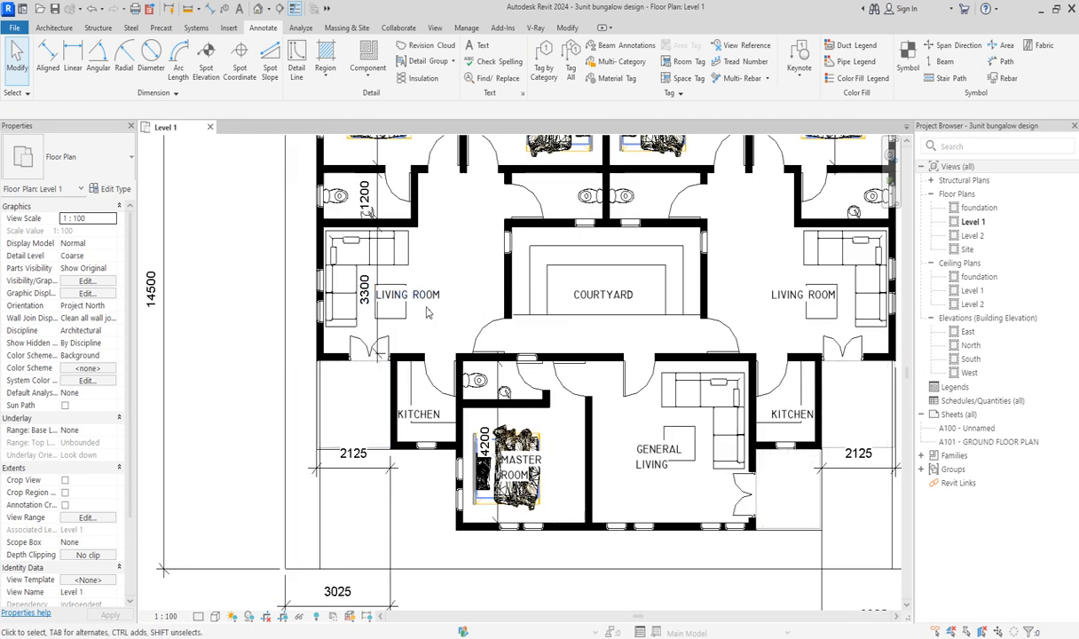
{"action": "left_click", "coordinate": [428, 300]}
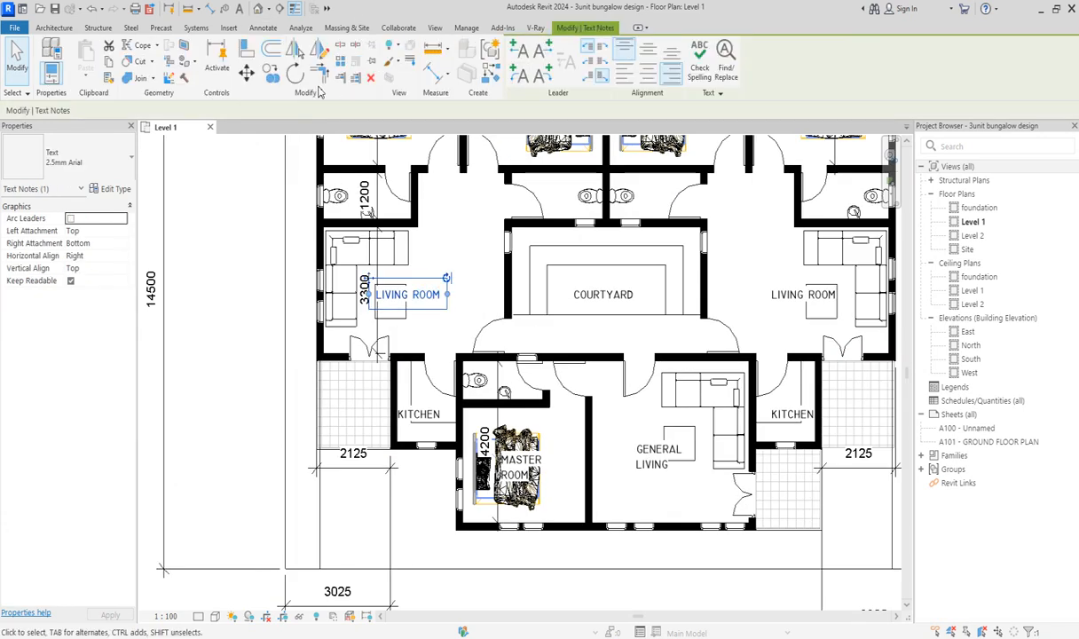
{"action": "left_click", "coordinate": [489, 76]}
{"action": "scroll", "coordinate": [346, 404], "scroll_direction": "up", "scroll_amount": 2}
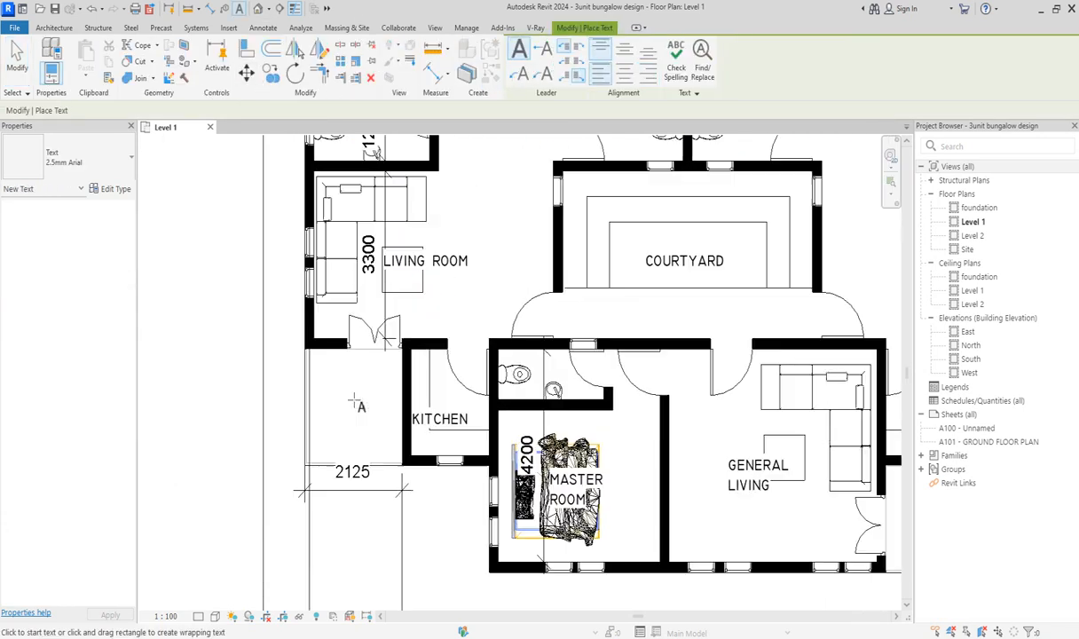
{"action": "left_click", "coordinate": [323, 407]}
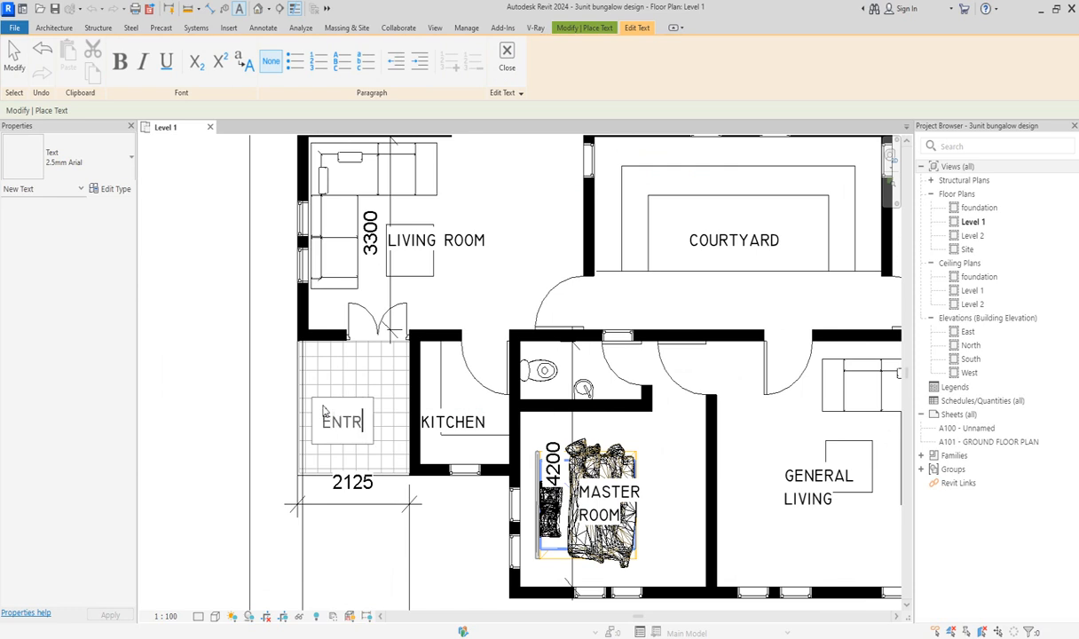
{"action": "scroll", "coordinate": [357, 441], "scroll_direction": "down", "scroll_amount": 3}
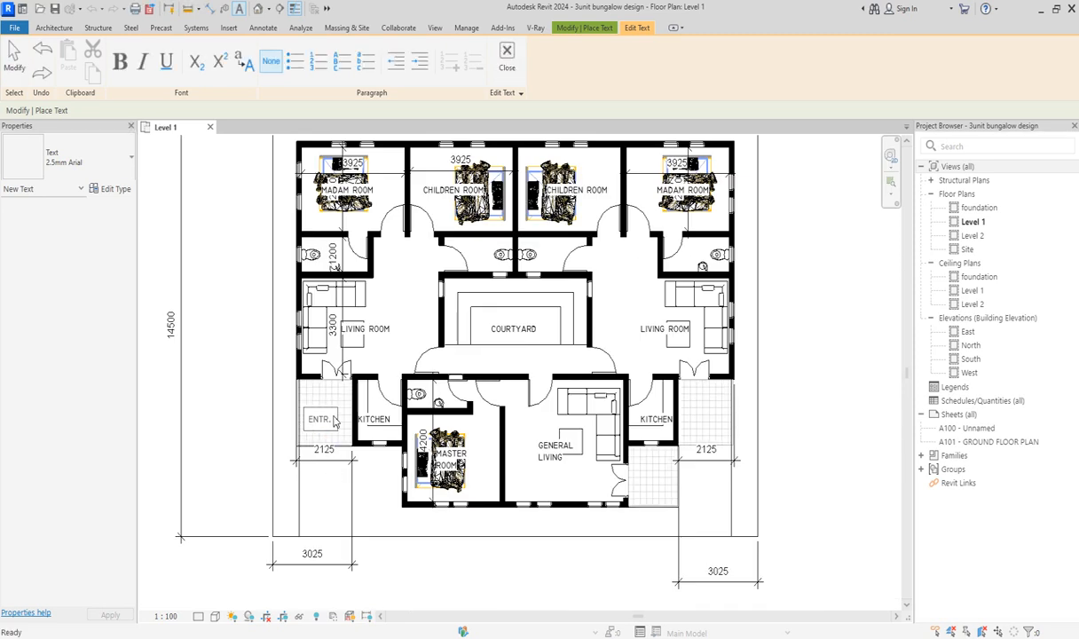
{"action": "scroll", "coordinate": [286, 421], "scroll_direction": "up", "scroll_amount": 2}
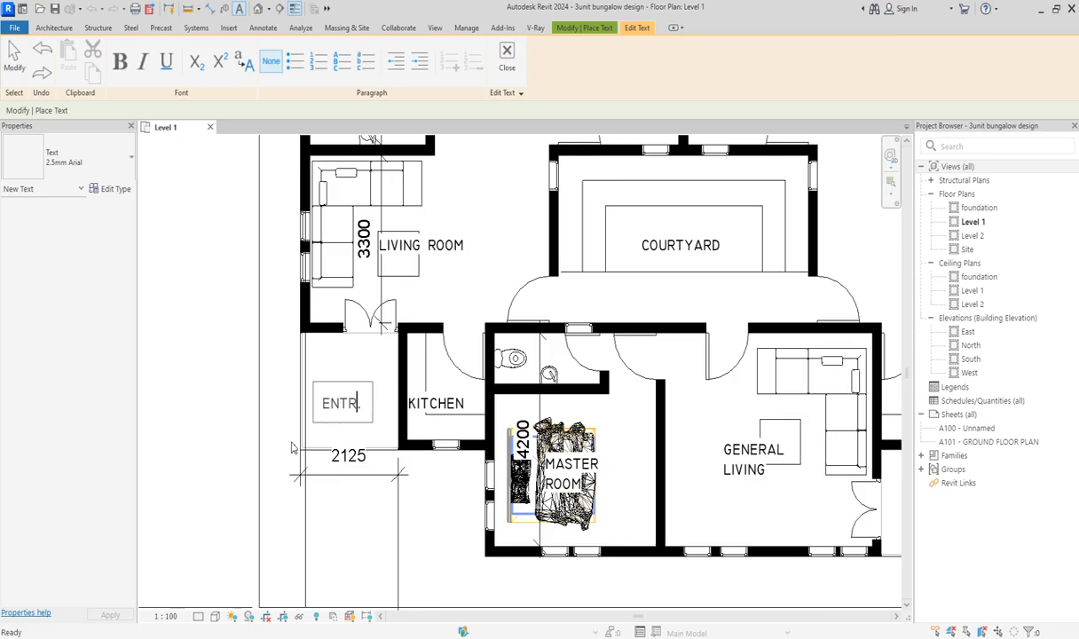
{"action": "left_click", "coordinate": [313, 512]}
{"action": "right_click", "coordinate": [216, 328]}
{"action": "left_click", "coordinate": [234, 337]}
{"action": "right_click", "coordinate": [222, 328]}
{"action": "left_click", "coordinate": [249, 340]}
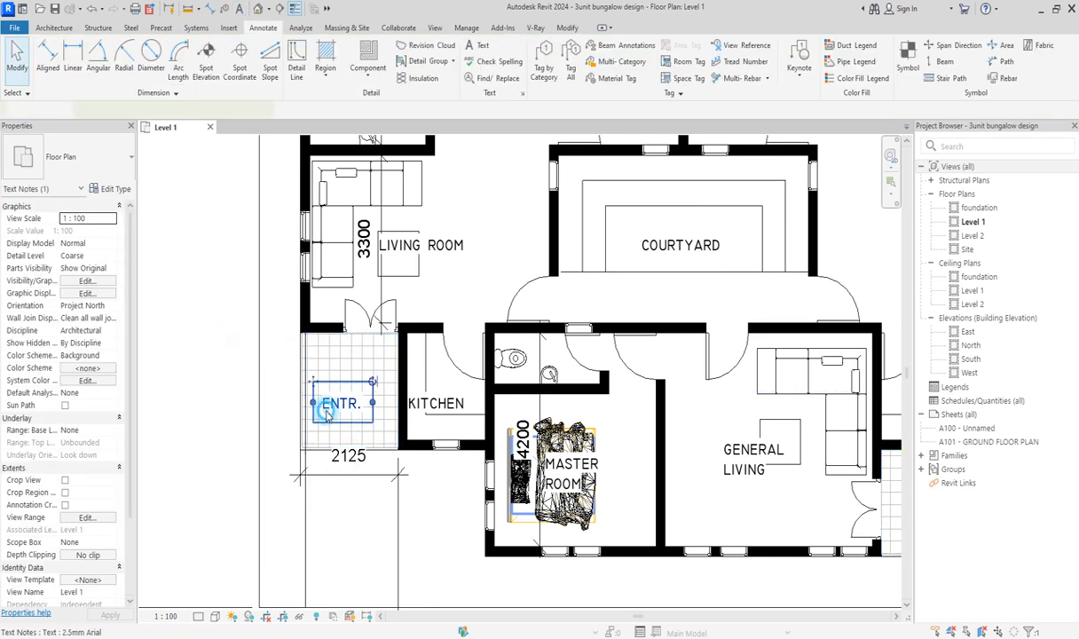
Copy the "ENTR." label from the west porch to the east porch and the general living porch
{"action": "left_click", "coordinate": [335, 404]}
{"action": "left_click", "coordinate": [271, 71]}
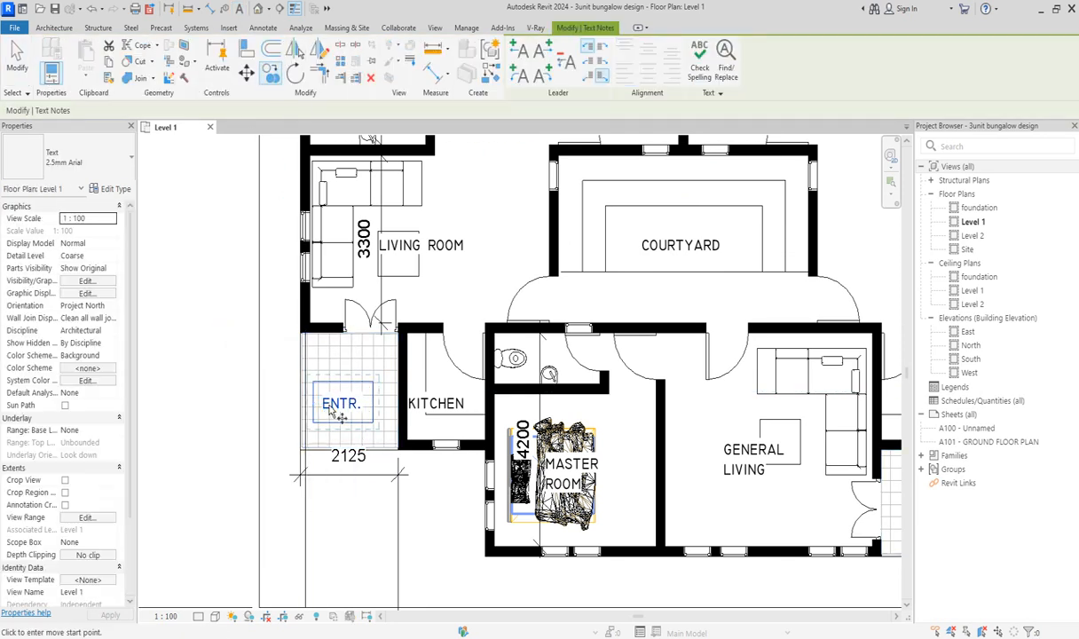
{"action": "scroll", "coordinate": [226, 403], "scroll_direction": "down", "scroll_amount": 3}
{"action": "scroll", "coordinate": [588, 454], "scroll_direction": "up", "scroll_amount": 3}
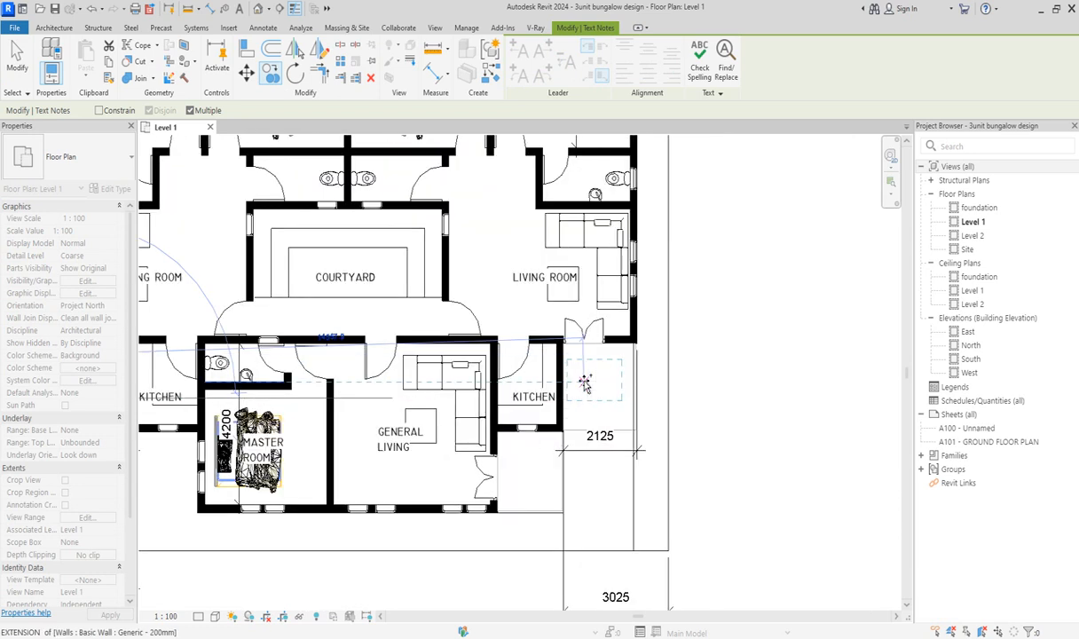
{"action": "left_click", "coordinate": [591, 380]}
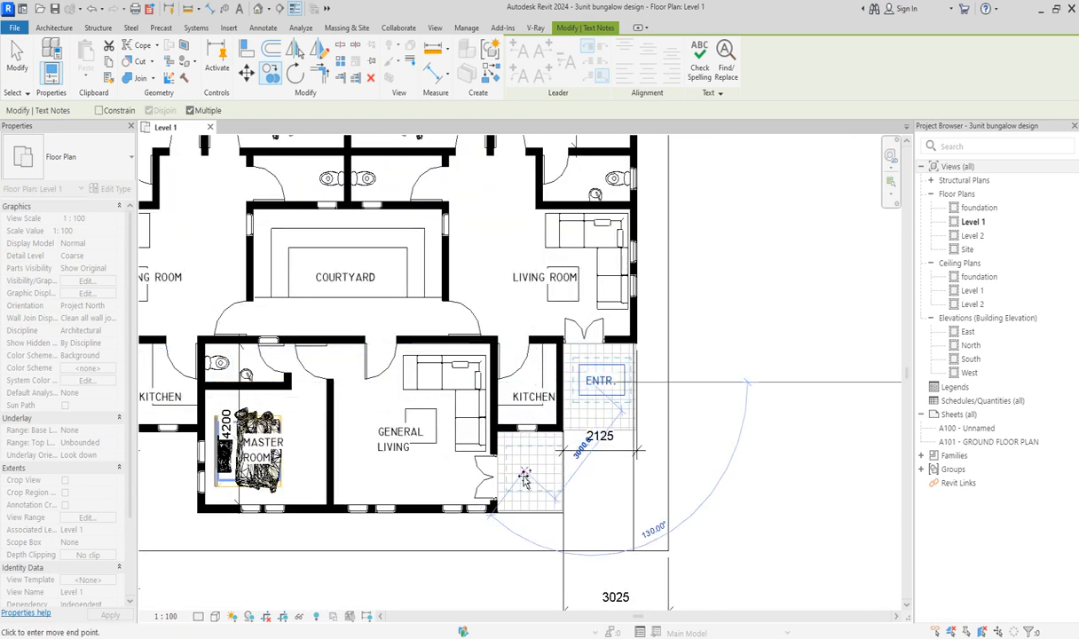
{"action": "key", "text": "Escape"}
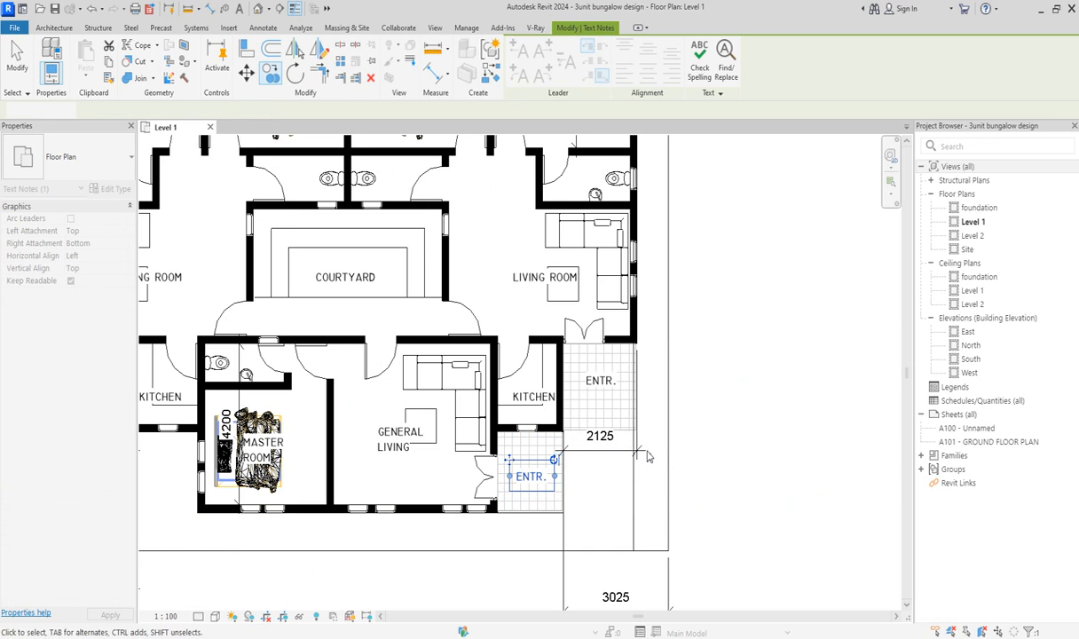
Draw a detail line about 2500 mm long across the opening north of the west living room, along the wall's south face
{"action": "scroll", "coordinate": [674, 486], "scroll_direction": "down", "scroll_amount": 5}
{"action": "scroll", "coordinate": [633, 457], "scroll_direction": "up", "scroll_amount": 5}
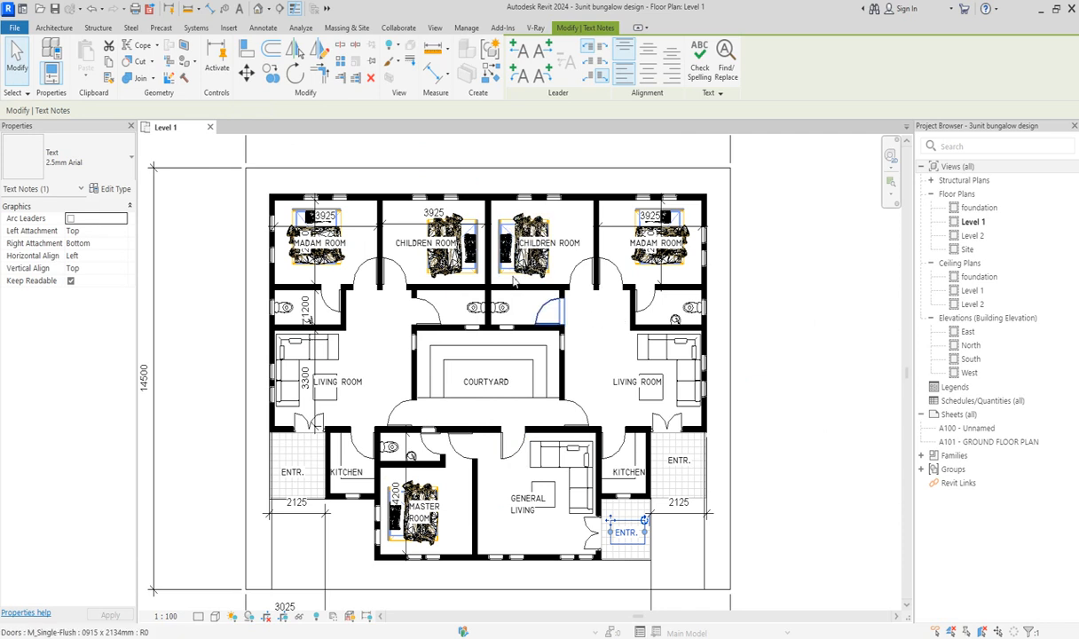
{"action": "scroll", "coordinate": [390, 293], "scroll_direction": "down", "scroll_amount": 1}
{"action": "scroll", "coordinate": [368, 340], "scroll_direction": "up", "scroll_amount": 2}
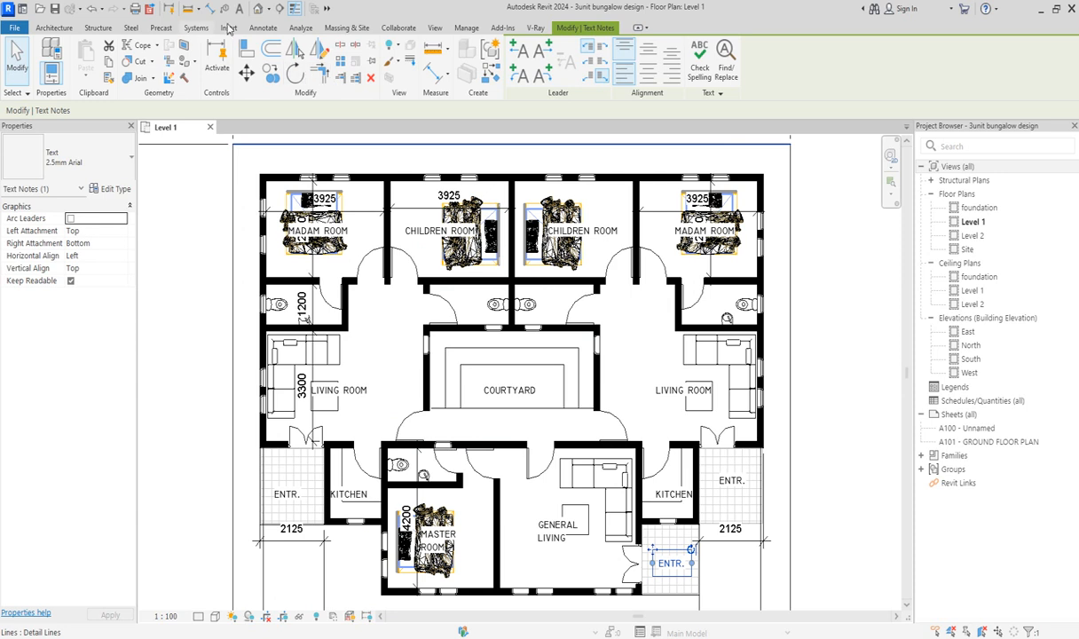
{"action": "left_click", "coordinate": [261, 28]}
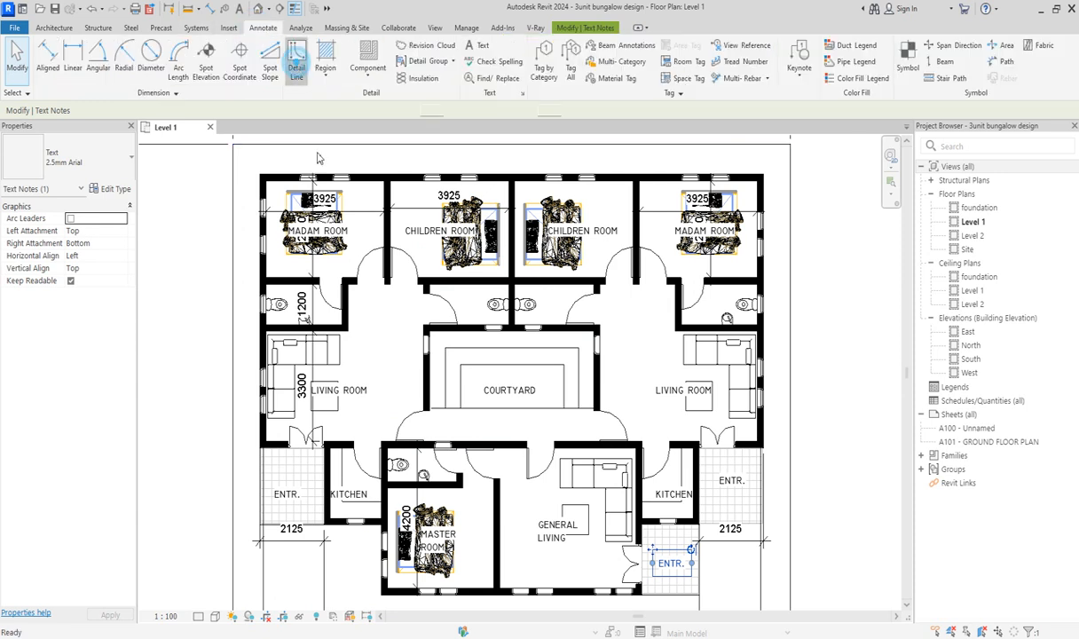
{"action": "scroll", "coordinate": [347, 333], "scroll_direction": "up", "scroll_amount": 5}
{"action": "left_click", "coordinate": [320, 319]}
{"action": "left_click", "coordinate": [523, 309]}
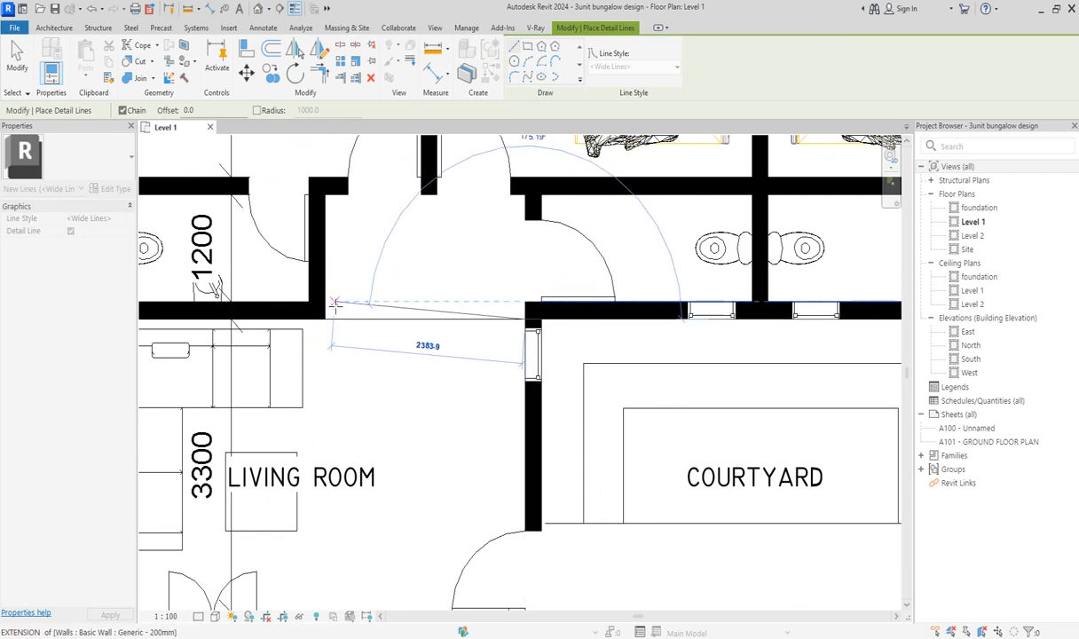
{"action": "key", "text": "Escape"}
{"action": "key", "text": "Escape"}
Change the line style of the detail line across the west living room opening to <Demolished>
{"action": "left_click", "coordinate": [421, 319]}
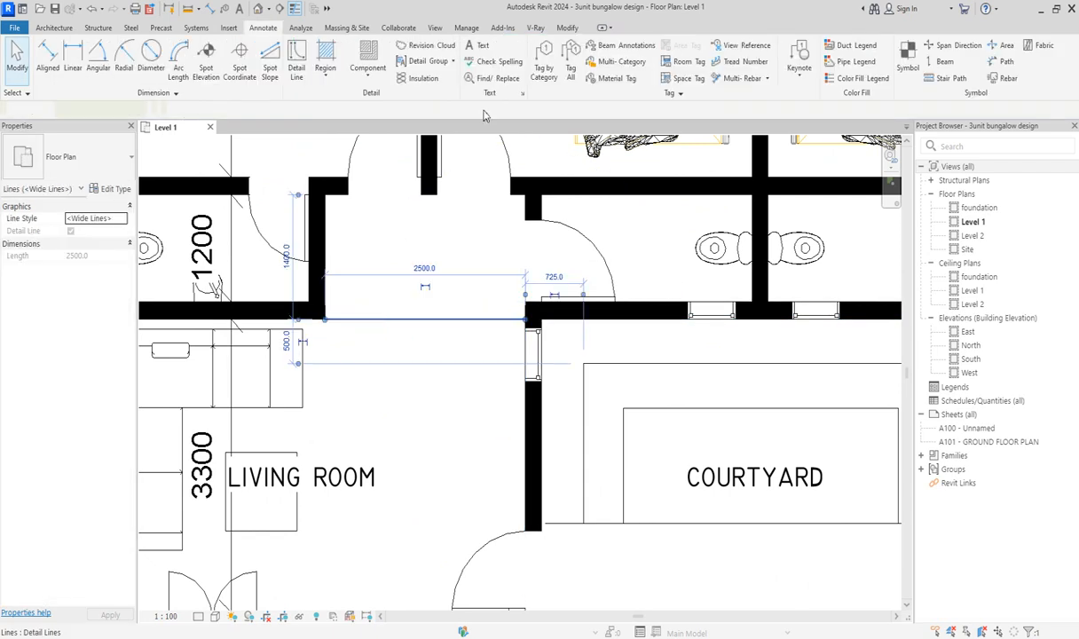
{"action": "left_click", "coordinate": [542, 68]}
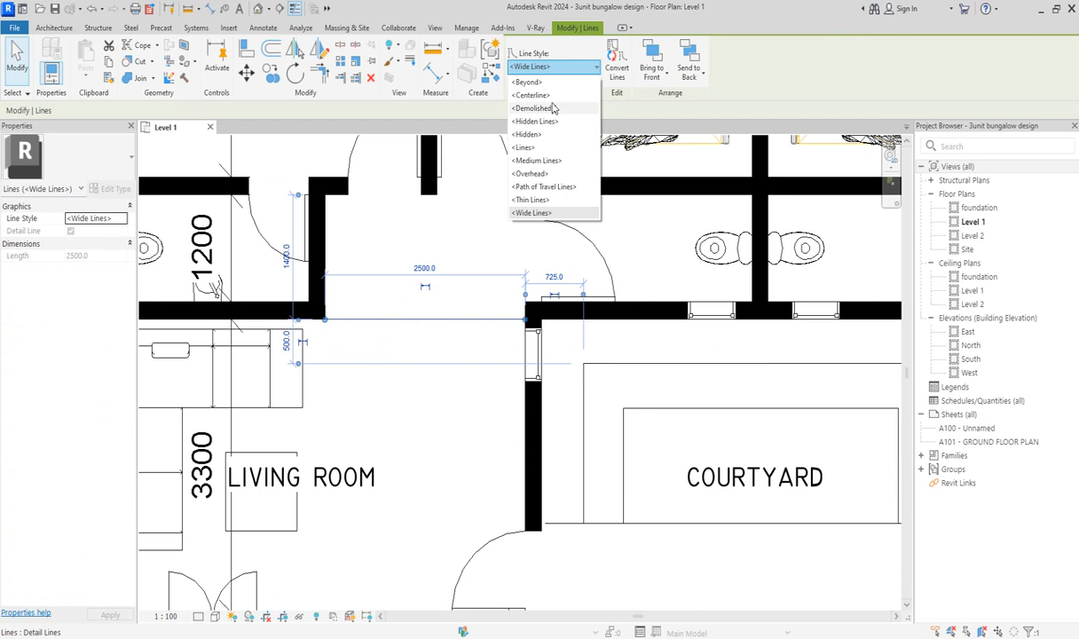
{"action": "left_click", "coordinate": [552, 108]}
{"action": "left_click", "coordinate": [491, 74]}
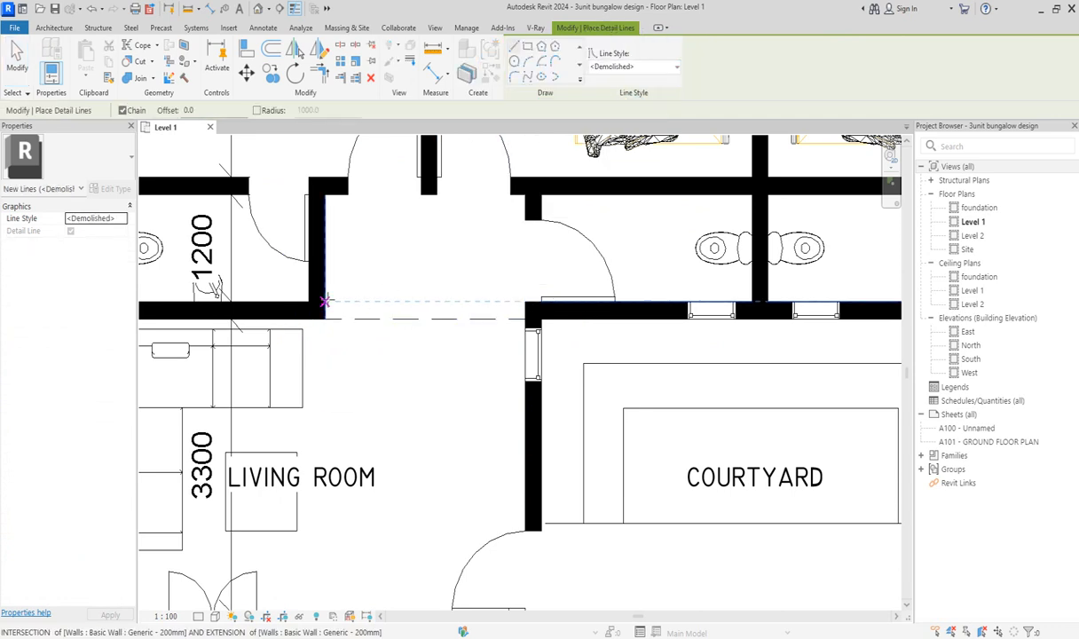
{"action": "key", "text": "Escape"}
{"action": "key", "text": "Escape"}
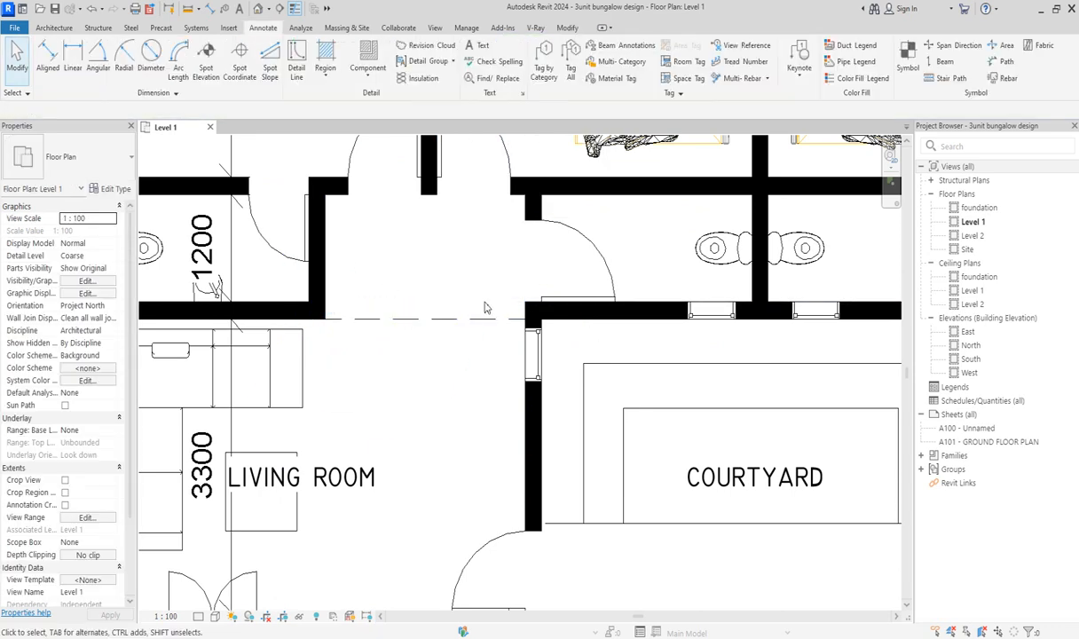
Draw a second <Demolished> detail line across the west living room opening, aligned with the wall's north face
{"action": "left_click", "coordinate": [387, 316]}
{"action": "left_click", "coordinate": [490, 74]}
{"action": "left_click", "coordinate": [325, 303]}
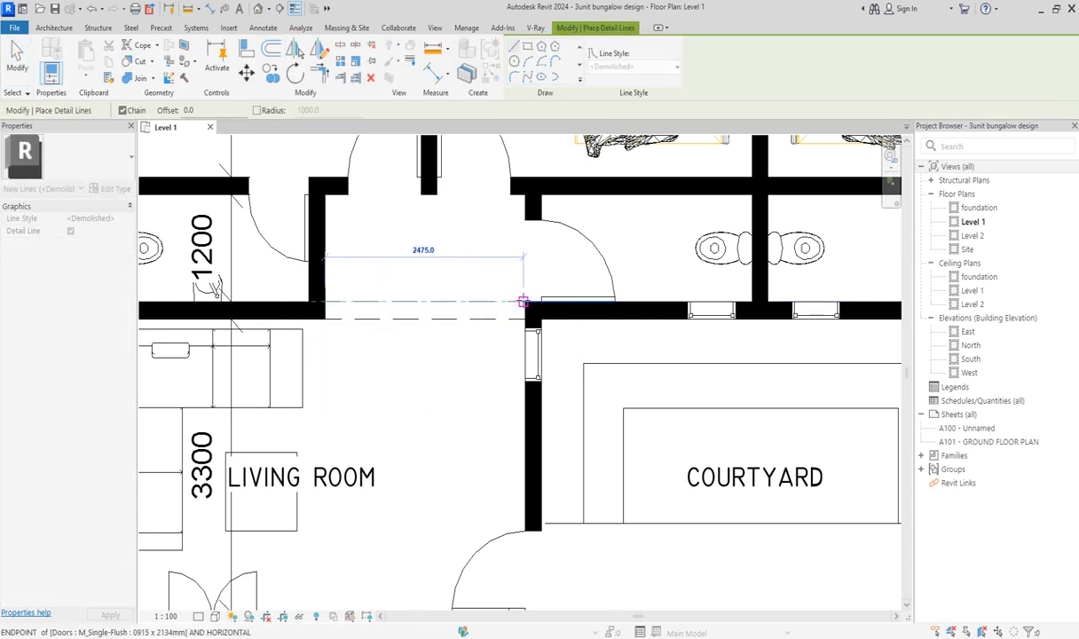
Draw two parallel <Demolished> detail lines across the opening north of the east living room, along the wall's north and south faces
{"action": "scroll", "coordinate": [244, 303], "scroll_direction": "down", "scroll_amount": 4}
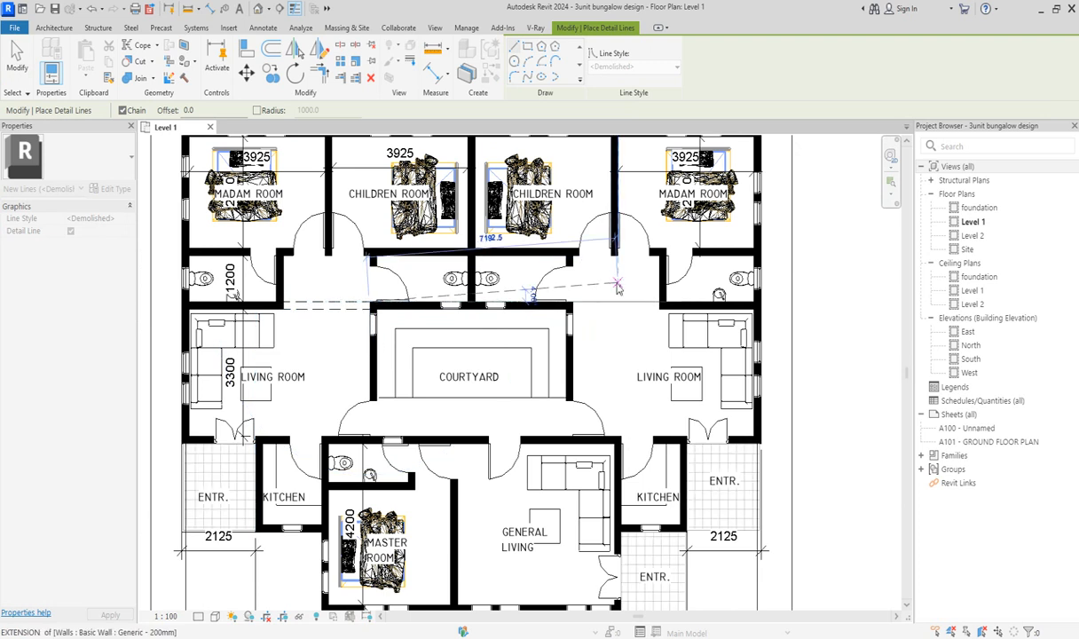
{"action": "left_click", "coordinate": [568, 305]}
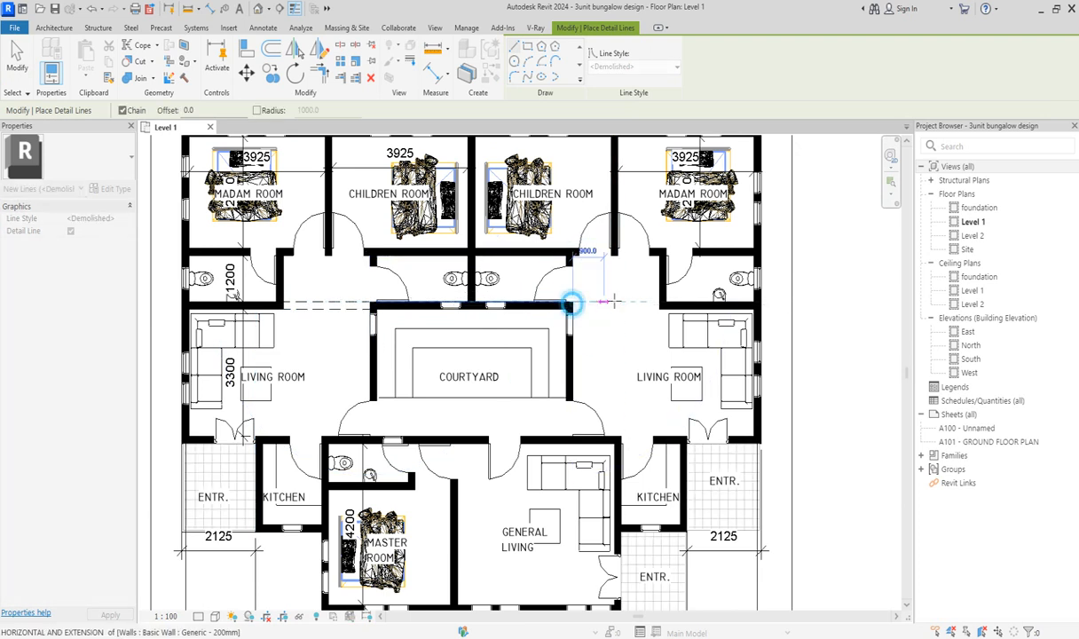
{"action": "left_click", "coordinate": [661, 302]}
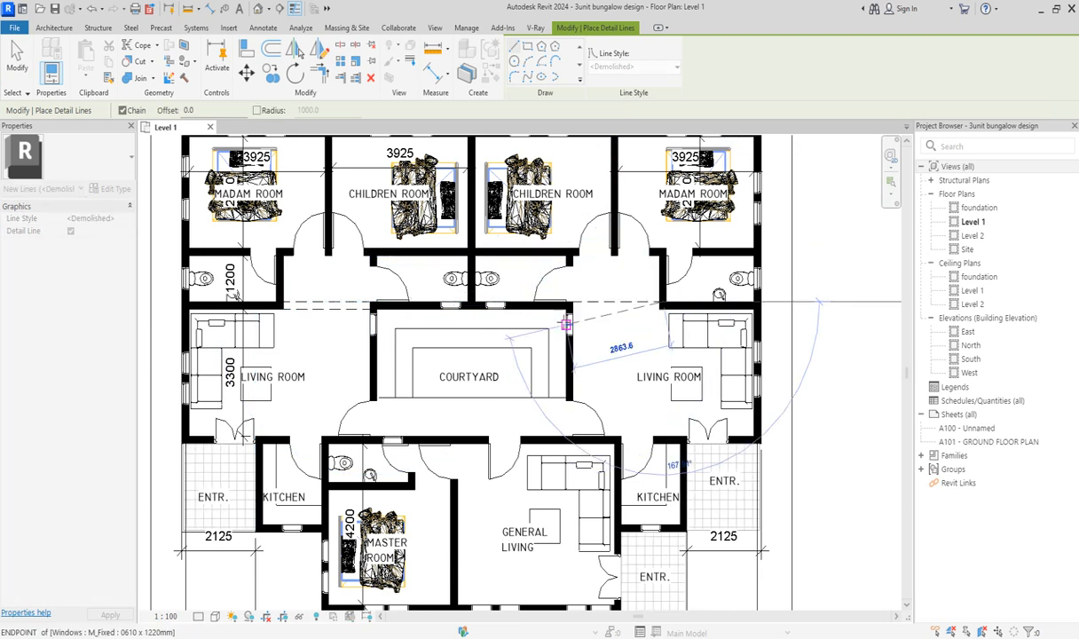
{"action": "key", "text": "Escape"}
{"action": "scroll", "coordinate": [571, 313], "scroll_direction": "up", "scroll_amount": 3}
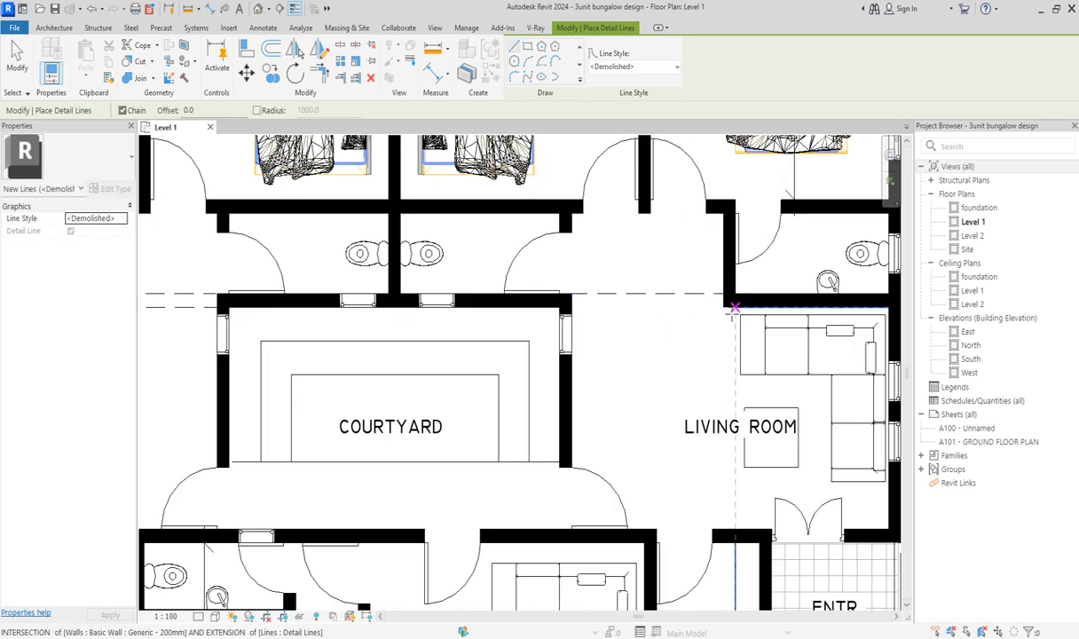
{"action": "left_click", "coordinate": [723, 307]}
{"action": "left_click", "coordinate": [572, 308]}
{"action": "key", "text": "Escape"}
{"action": "key", "text": "Escape"}
Examine the whole Level 1 plan, including the dashed openings, courtyard, room labels and entrance porches
{"action": "scroll", "coordinate": [605, 347], "scroll_direction": "down", "scroll_amount": 5}
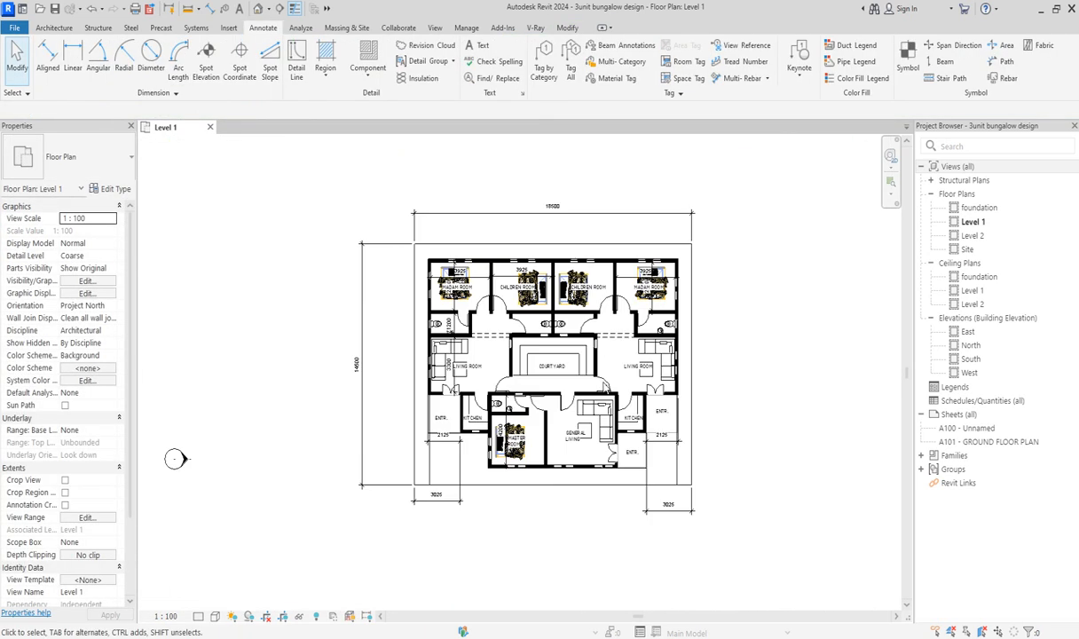
{"action": "scroll", "coordinate": [621, 382], "scroll_direction": "up", "scroll_amount": 5}
{"action": "scroll", "coordinate": [530, 225], "scroll_direction": "down", "scroll_amount": 4}
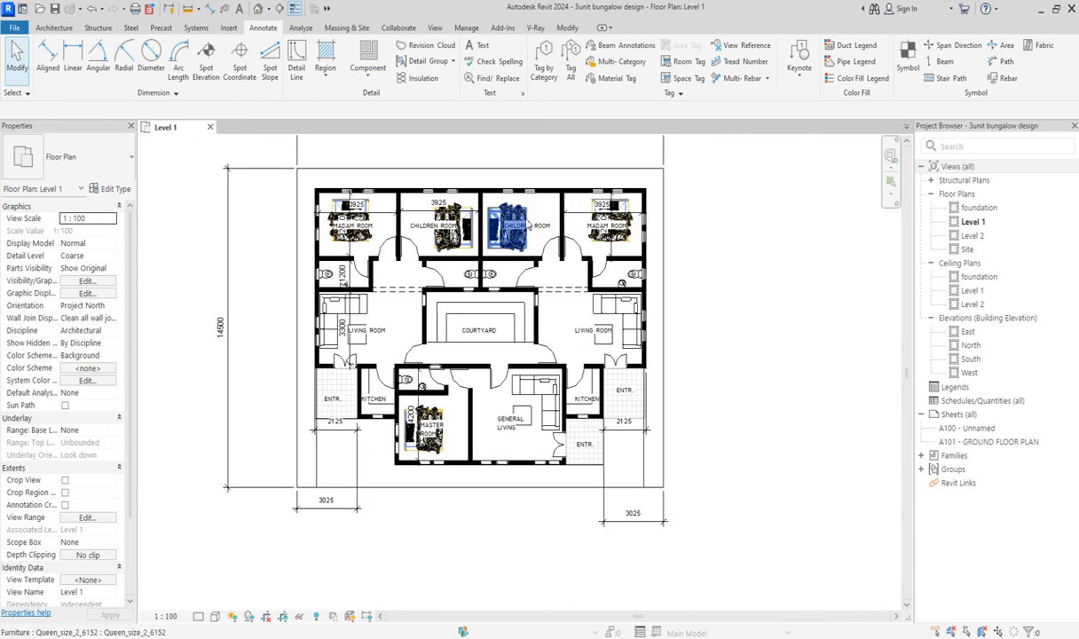
{"action": "scroll", "coordinate": [530, 226], "scroll_direction": "up", "scroll_amount": 2}
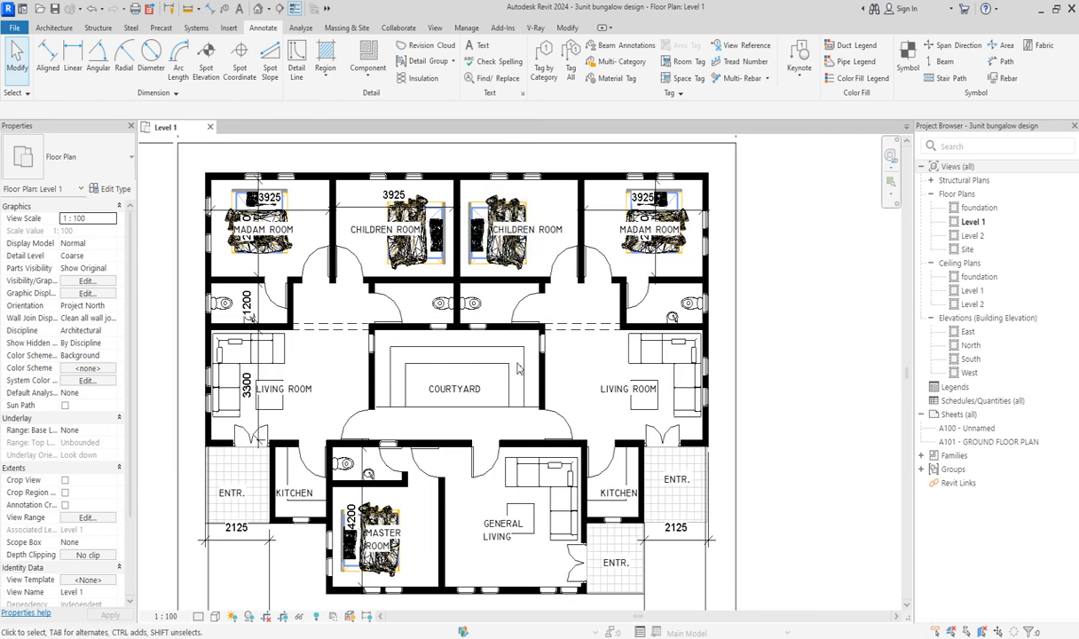
{"action": "scroll", "coordinate": [520, 364], "scroll_direction": "down", "scroll_amount": 2}
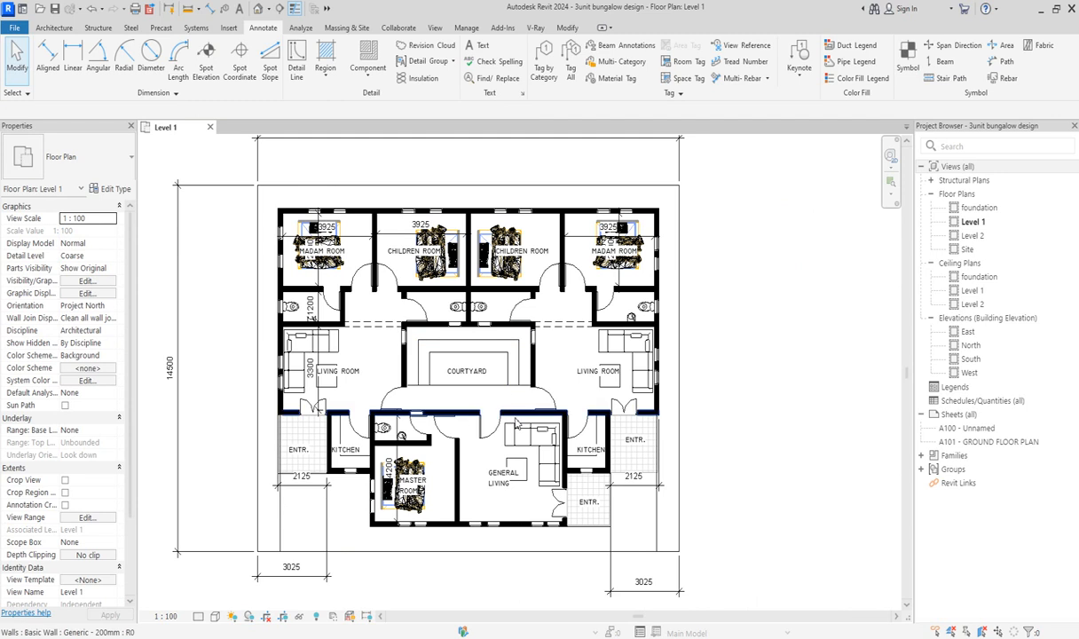
{"action": "scroll", "coordinate": [434, 396], "scroll_direction": "up", "scroll_amount": 4}
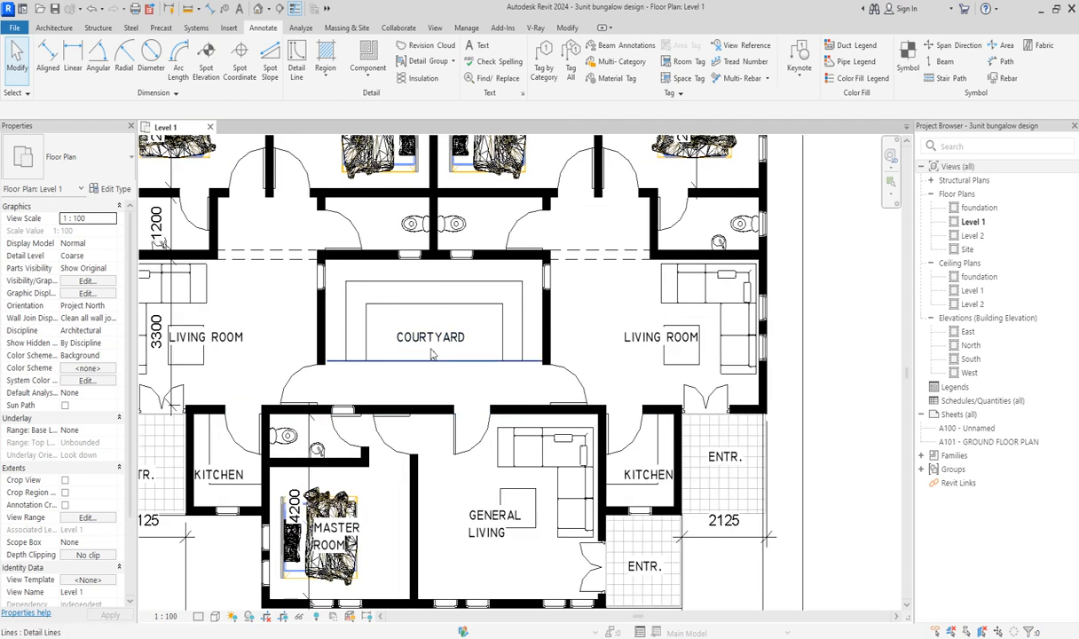
{"action": "scroll", "coordinate": [486, 359], "scroll_direction": "down", "scroll_amount": 2}
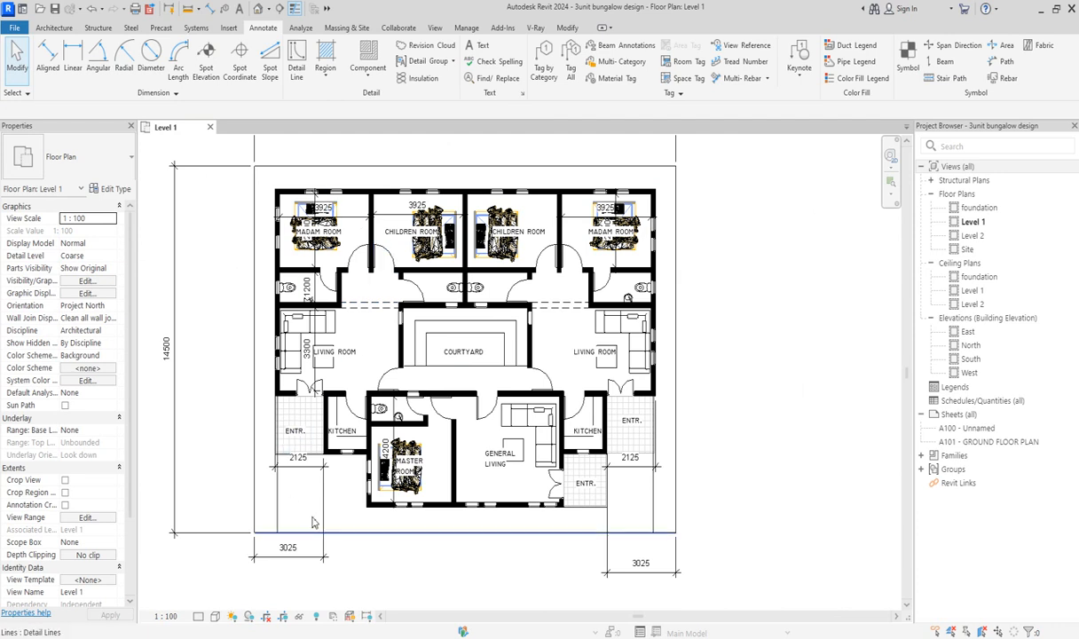
{"action": "scroll", "coordinate": [318, 484], "scroll_direction": "up", "scroll_amount": 2}
{"action": "scroll", "coordinate": [315, 444], "scroll_direction": "down", "scroll_amount": 3}
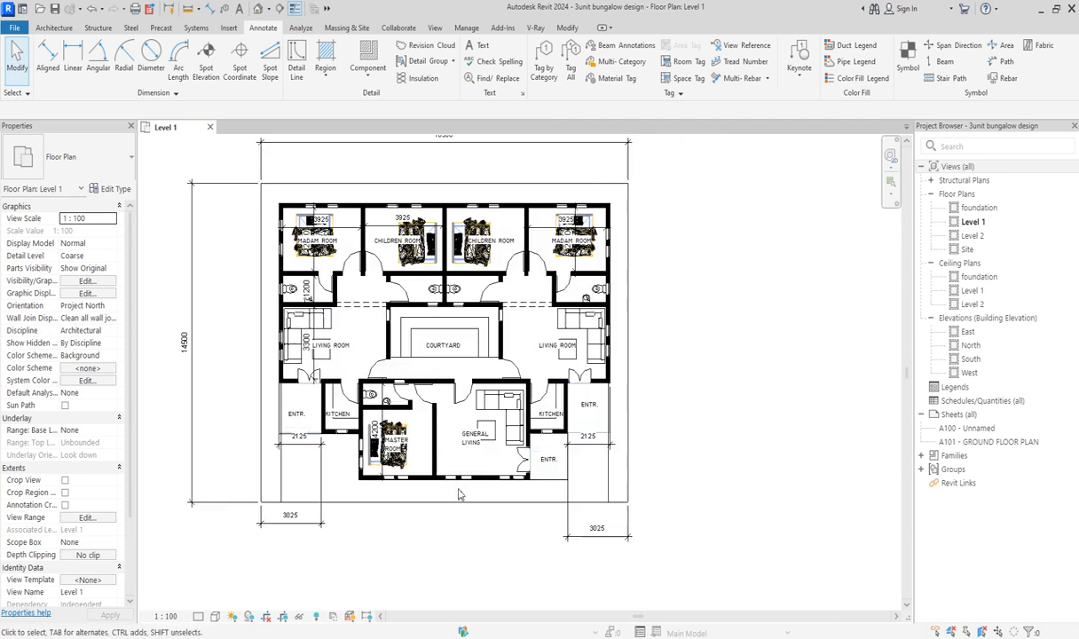
{"action": "scroll", "coordinate": [701, 354], "scroll_direction": "up", "scroll_amount": 1}
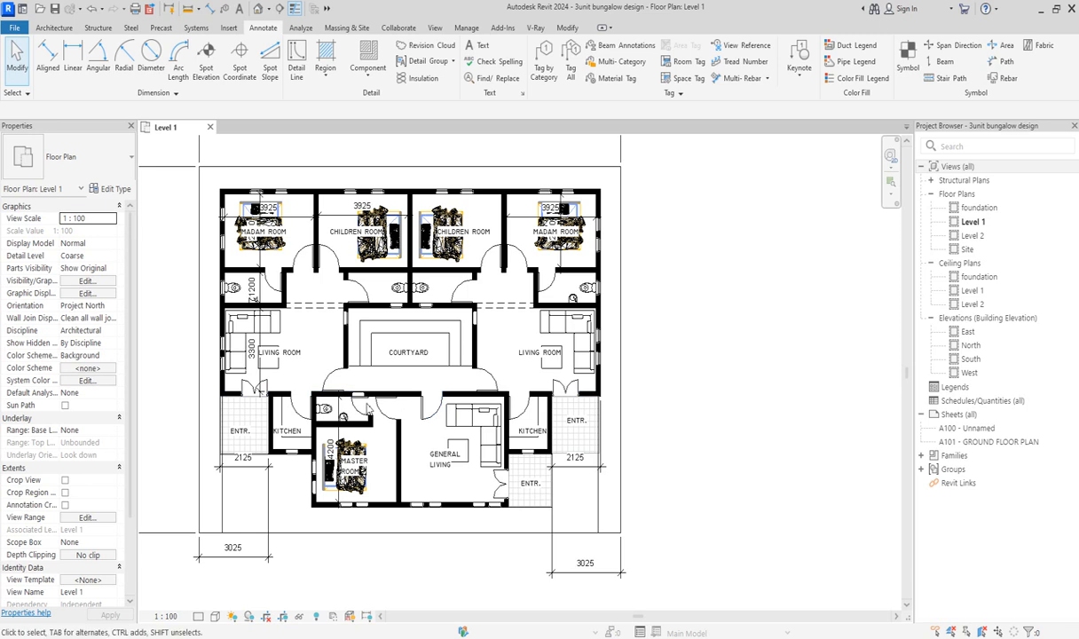
{"action": "scroll", "coordinate": [373, 460], "scroll_direction": "down", "scroll_amount": 2}
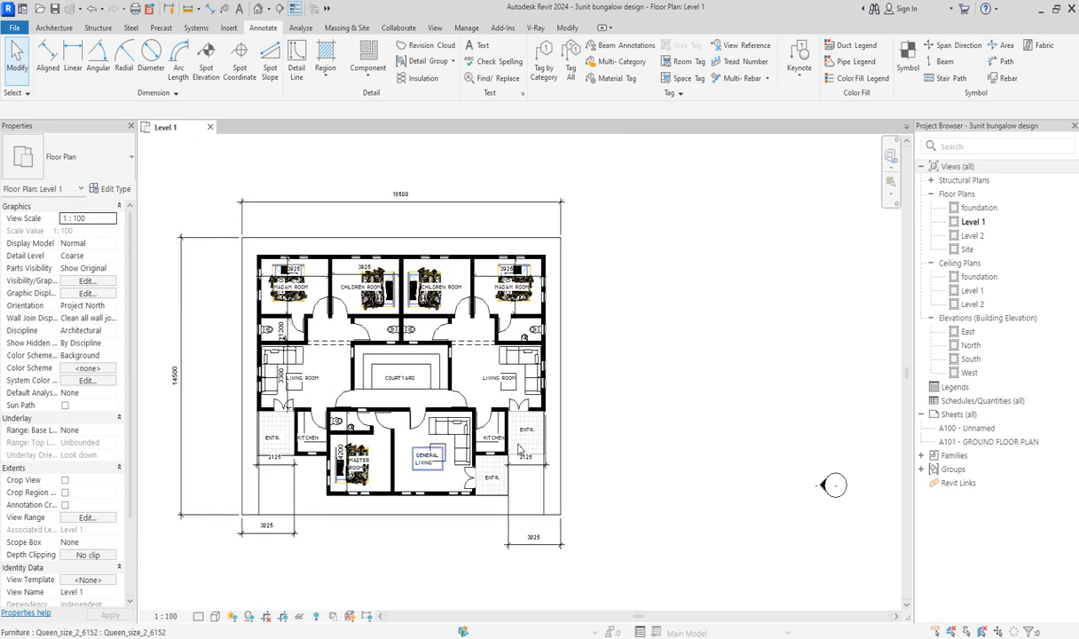
{"action": "scroll", "coordinate": [250, 425], "scroll_direction": "up", "scroll_amount": 3}
{"action": "scroll", "coordinate": [250, 425], "scroll_direction": "down", "scroll_amount": 3}
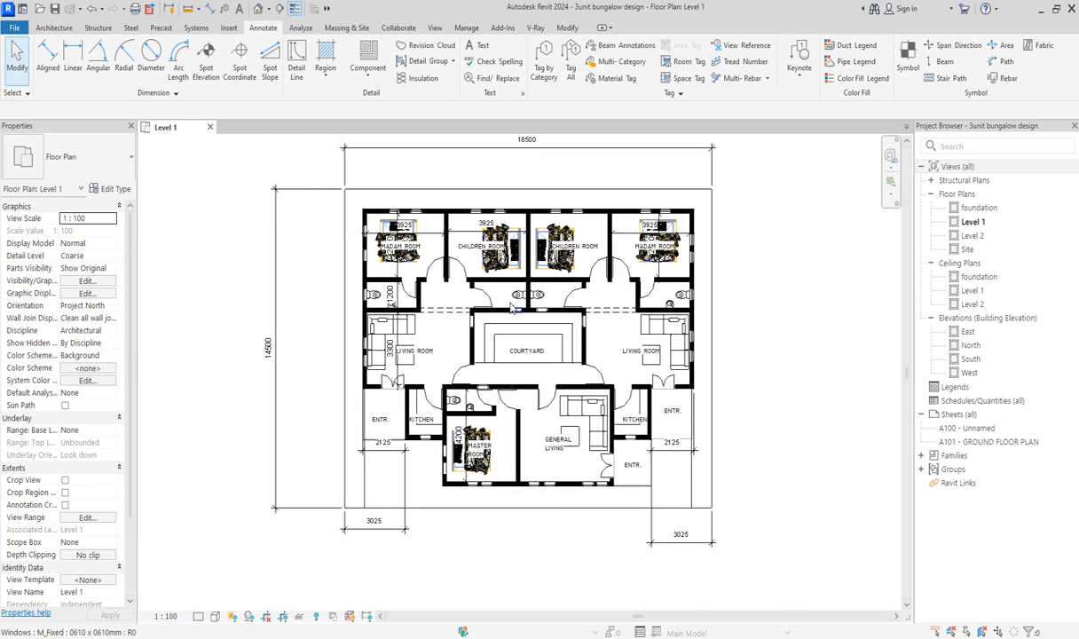